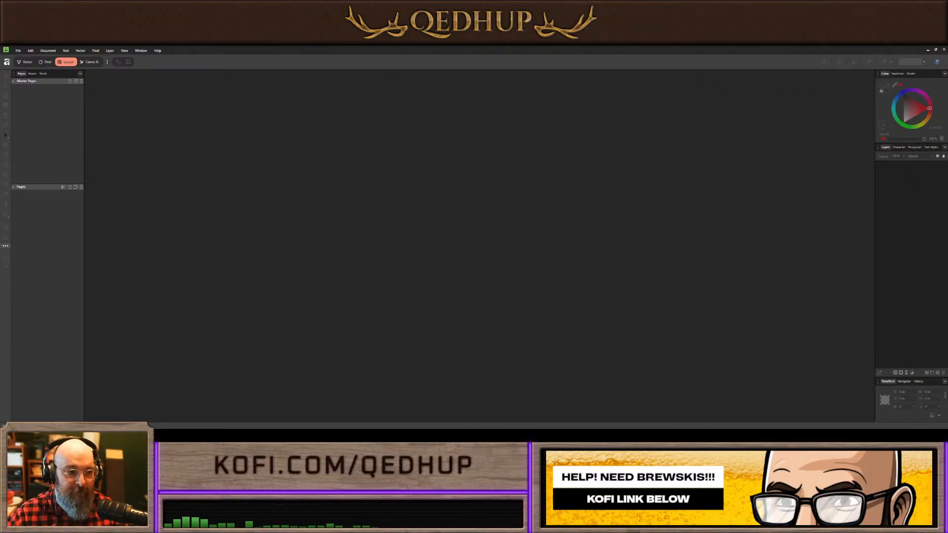
Look through the available assets, stock content and page lists in the Layout workspace
left_click(32, 73)
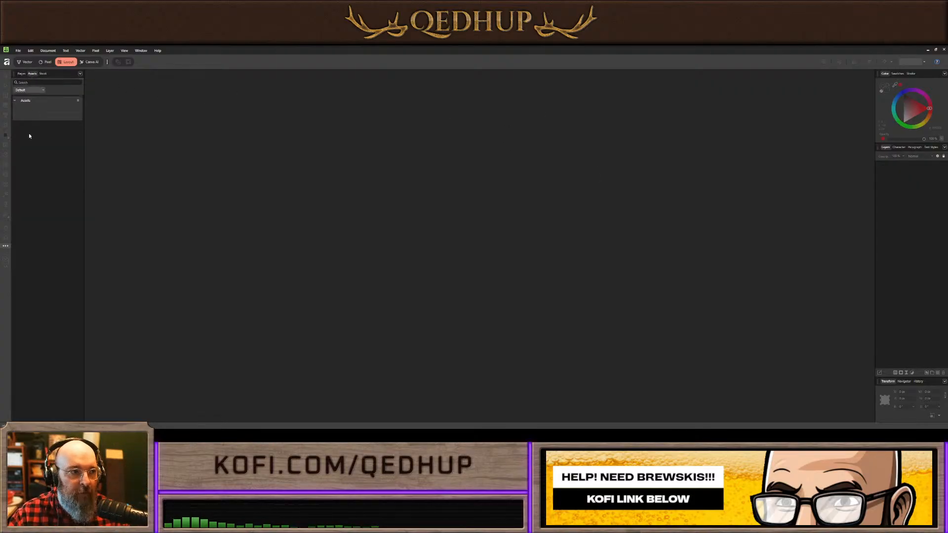
left_click(20, 74)
left_click(32, 73)
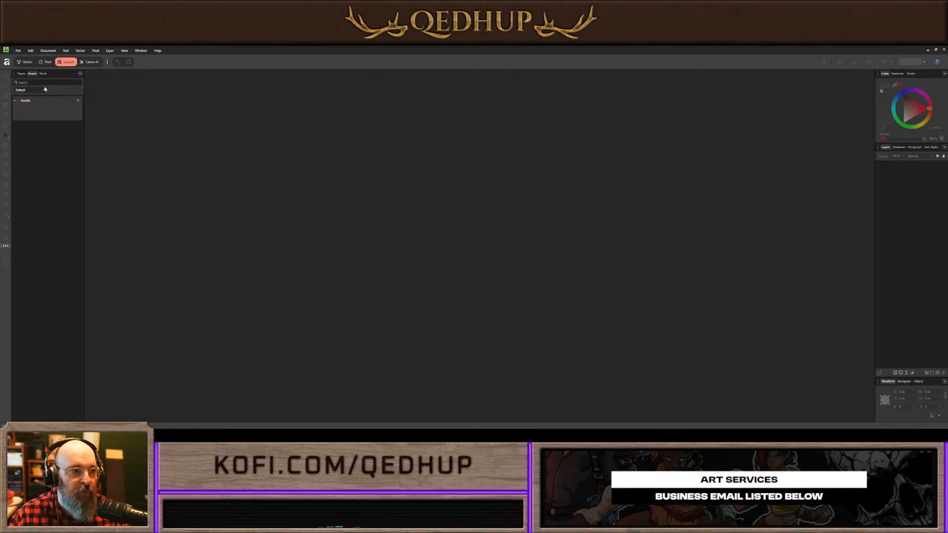
left_click(43, 73)
left_click(22, 73)
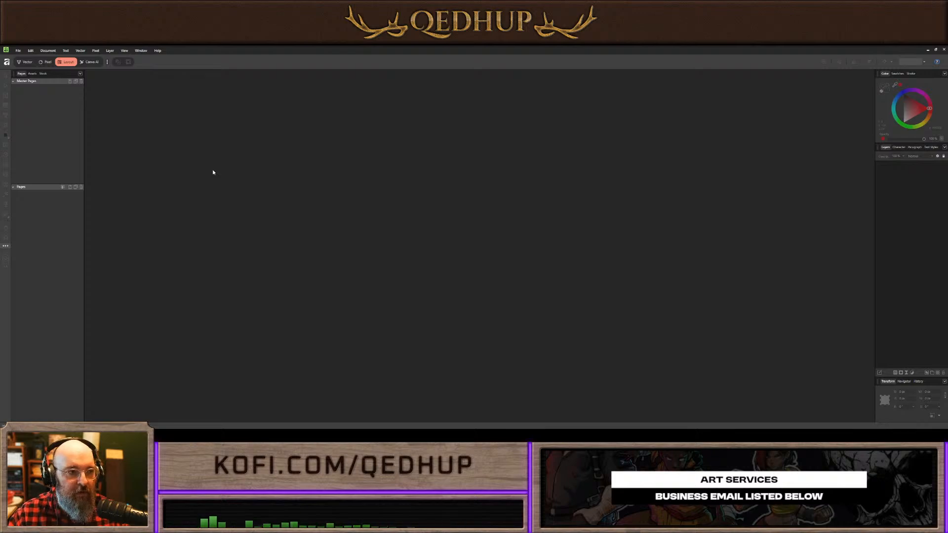
Compare the tool sets of the Vector, Pixel and Layout workspaces, finishing in Vector
left_click(26, 61)
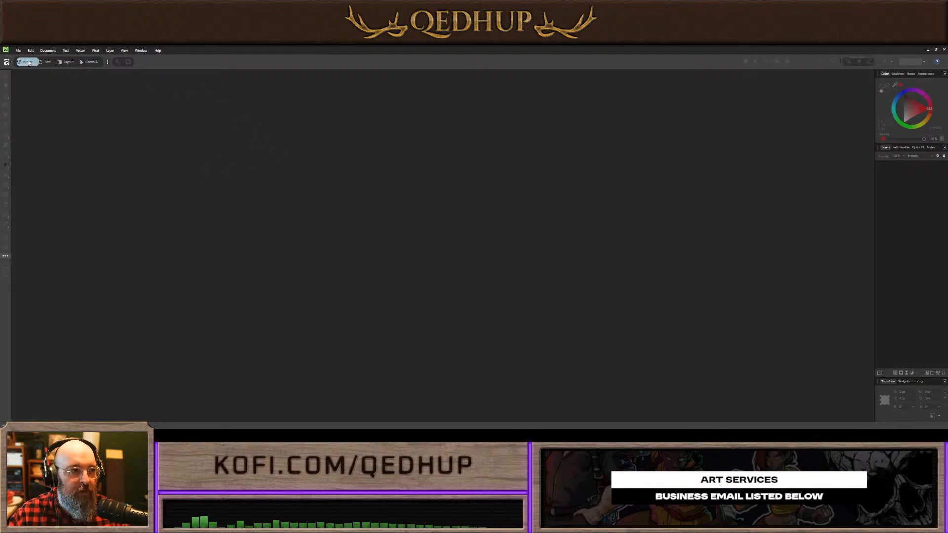
left_click(46, 63)
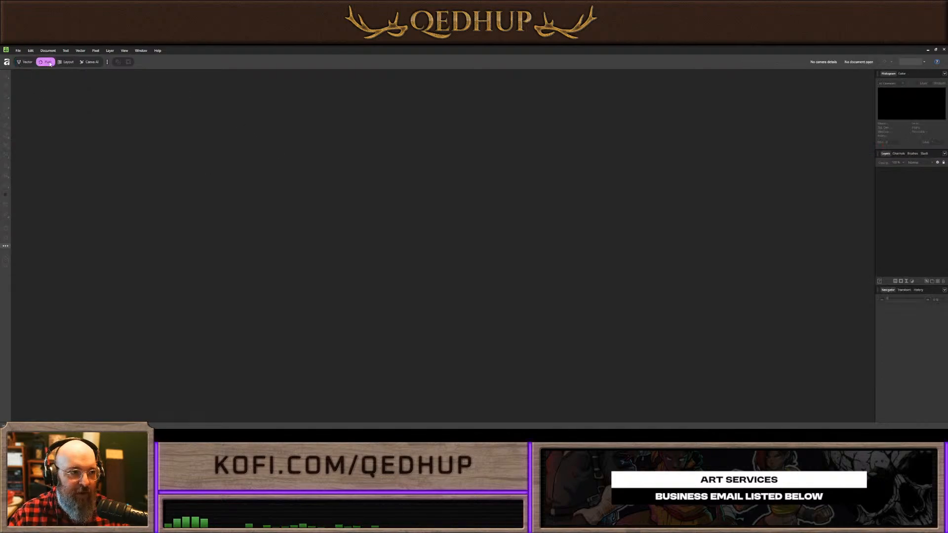
left_click(28, 62)
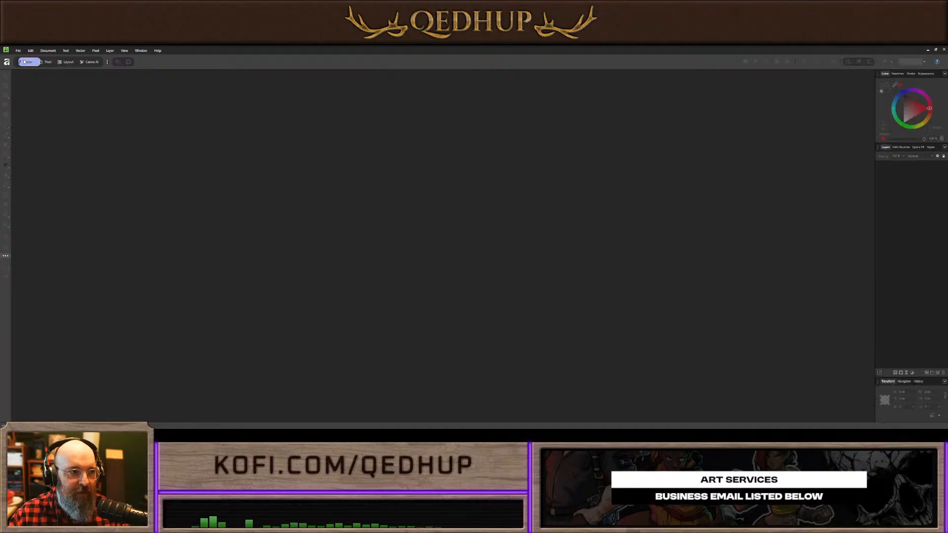
left_click(46, 62)
left_click(67, 63)
left_click(45, 63)
left_click(29, 61)
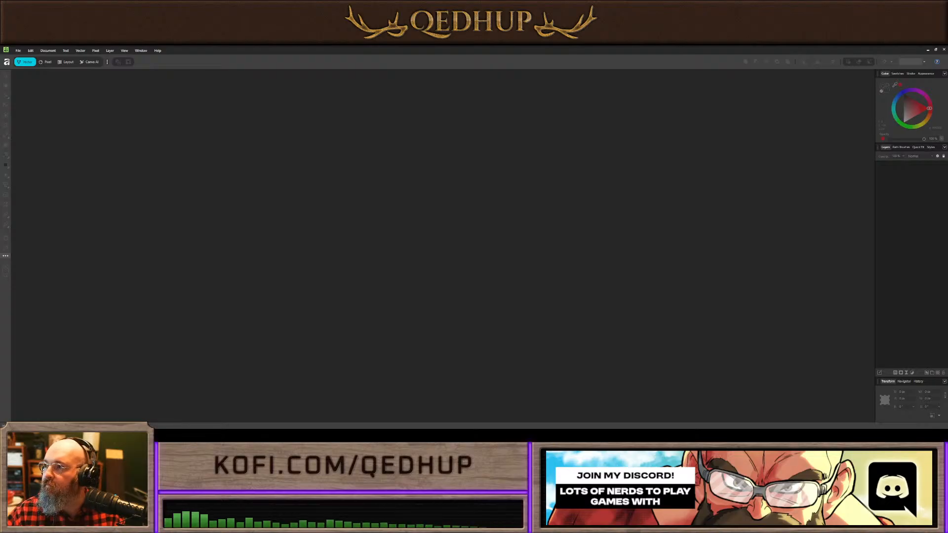
Switch to the Hymn of the Dragon Flower document in Affinity Publisher and view the Credits and Table of Contents spread
key("alt+Tab")
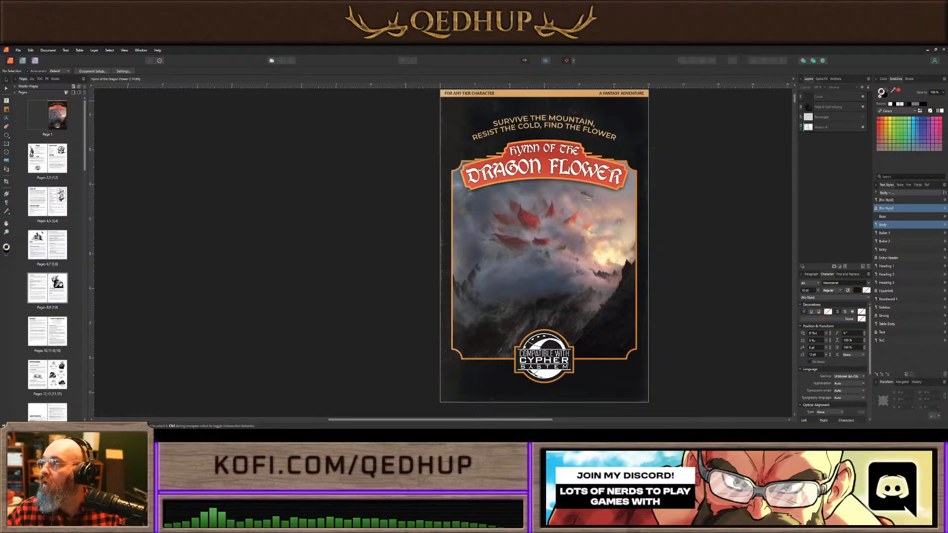
scroll(564, 274, "right", 2)
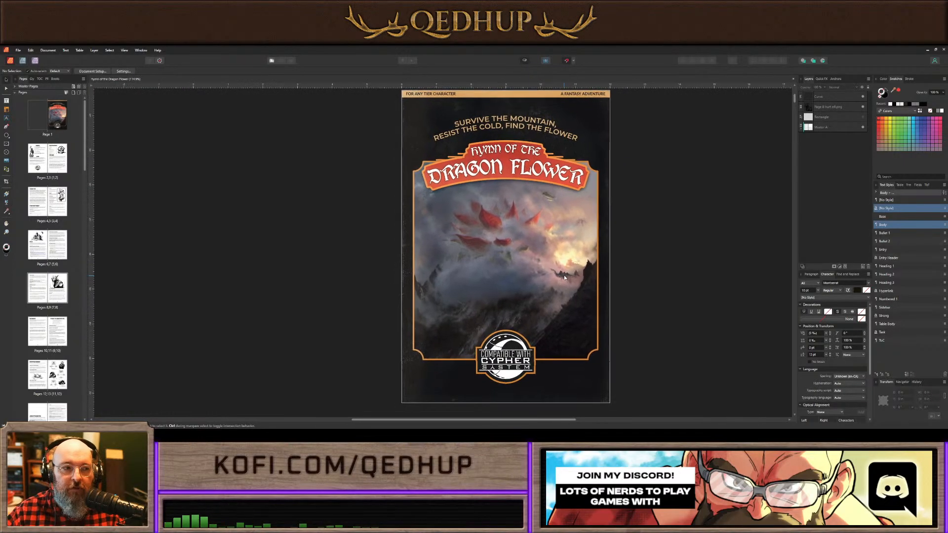
left_click_drag(795, 96, 798, 106)
left_click_drag(682, 203, 722, 172)
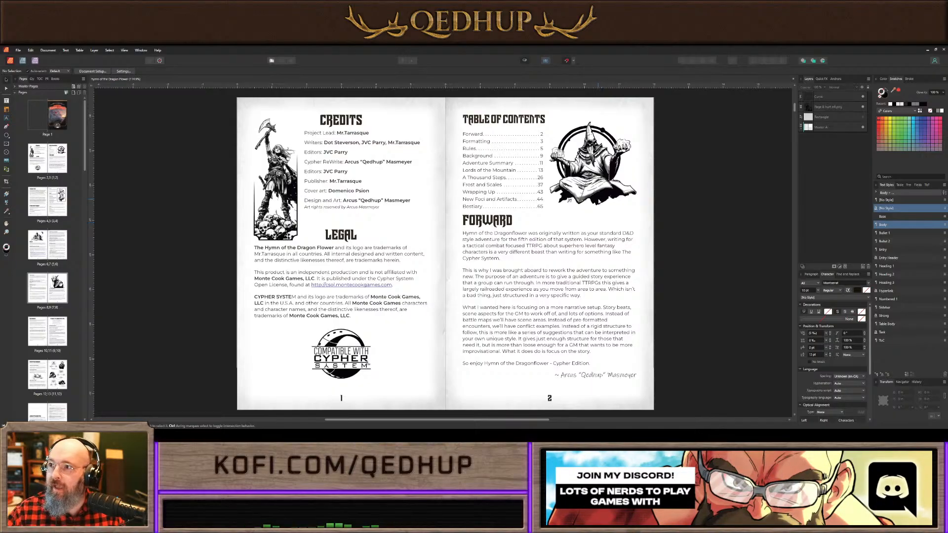
Try moving the wizard illustration on page 2 down into the text, undo the move and deselect the image
left_click_drag(592, 162, 528, 269)
key("ctrl+z")
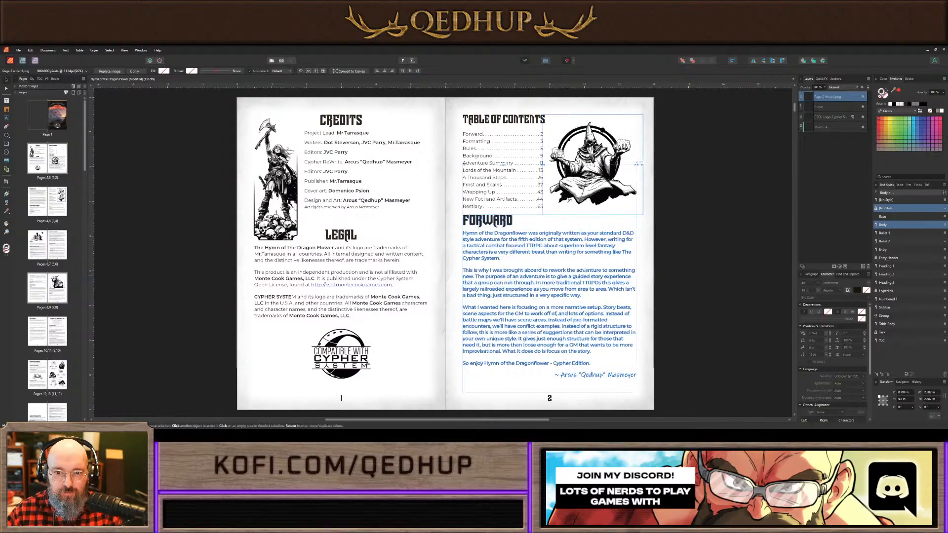
left_click(647, 213)
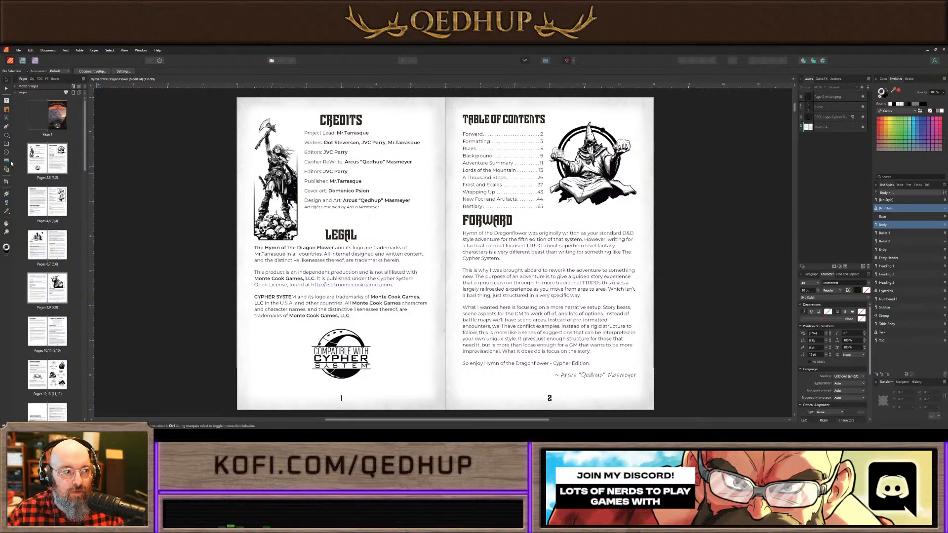
Try a black ellipse beside the Cypher System logo, pulling its top node inward in the Designer persona, and delete it
left_click(7, 135)
left_click_drag(255, 328, 297, 379)
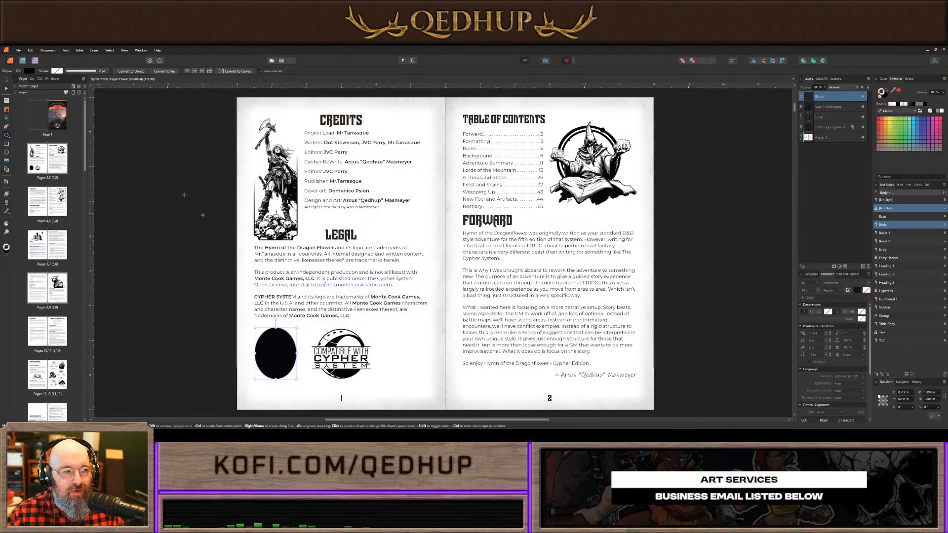
left_click(22, 61)
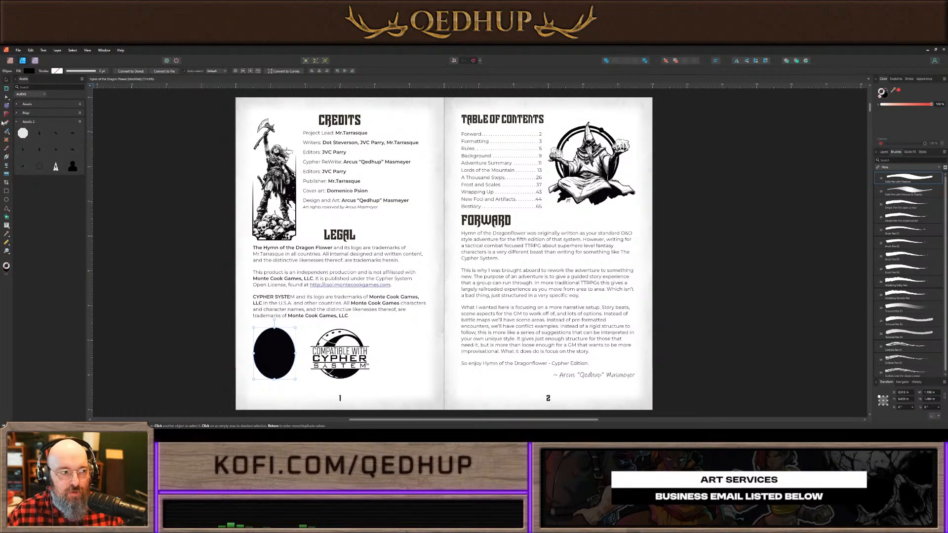
key("a")
left_click_drag(274, 328, 279, 354)
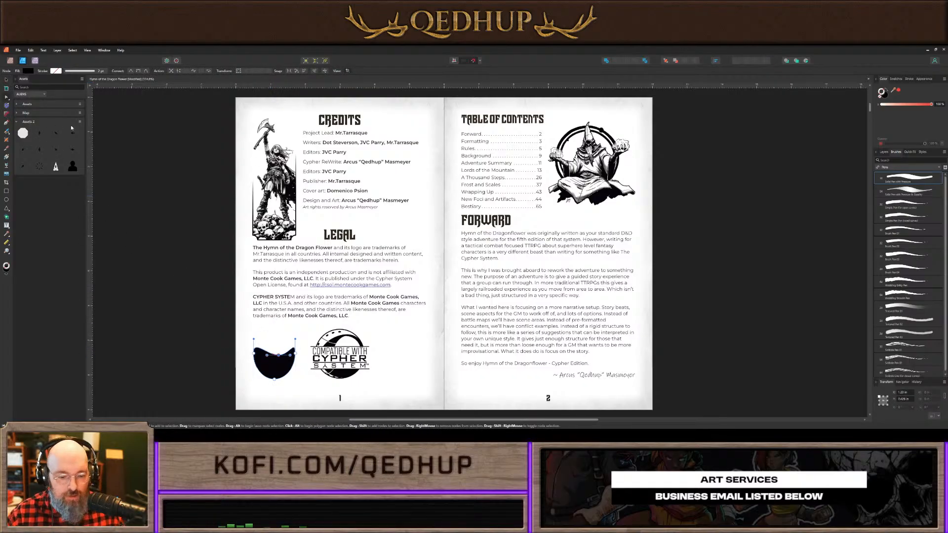
key("ctrl+z")
left_click(6, 79)
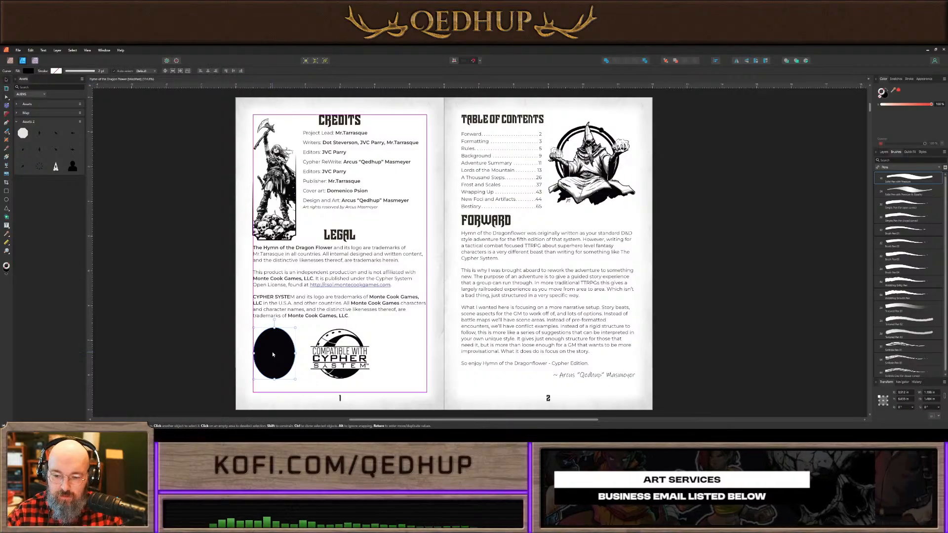
key("Delete")
Draw a black rectangle beside the Cypher System logo on page 1, convert it to curves and round its corners
left_click(6, 191)
left_click_drag(249, 341, 298, 384)
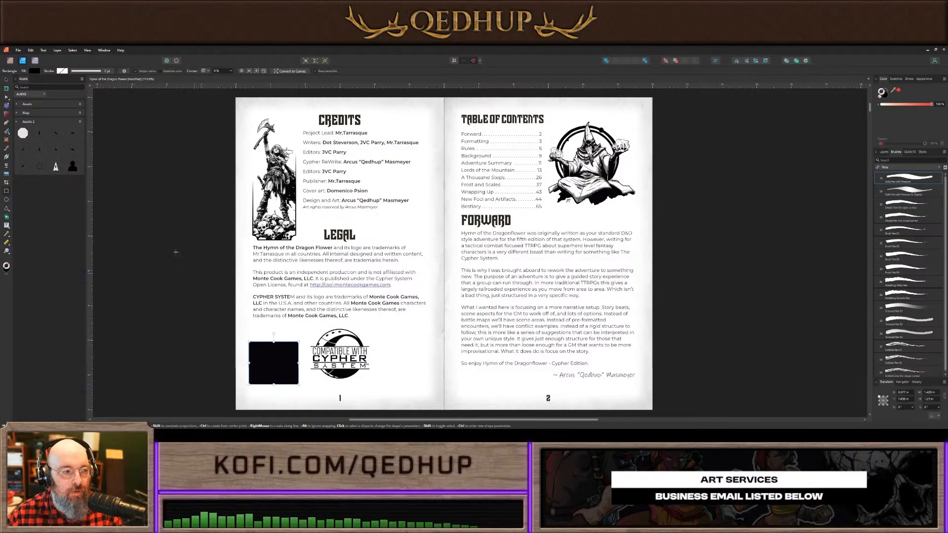
key("a")
left_click(259, 344)
left_click_drag(249, 342, 259, 352)
key("a")
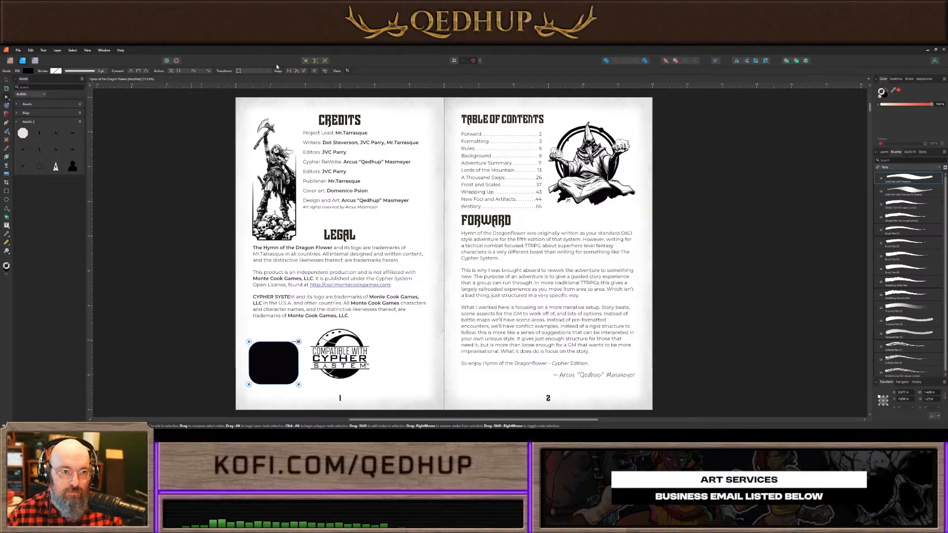
Change all the rectangle's corners to the concave type with the Corner tool
key("c")
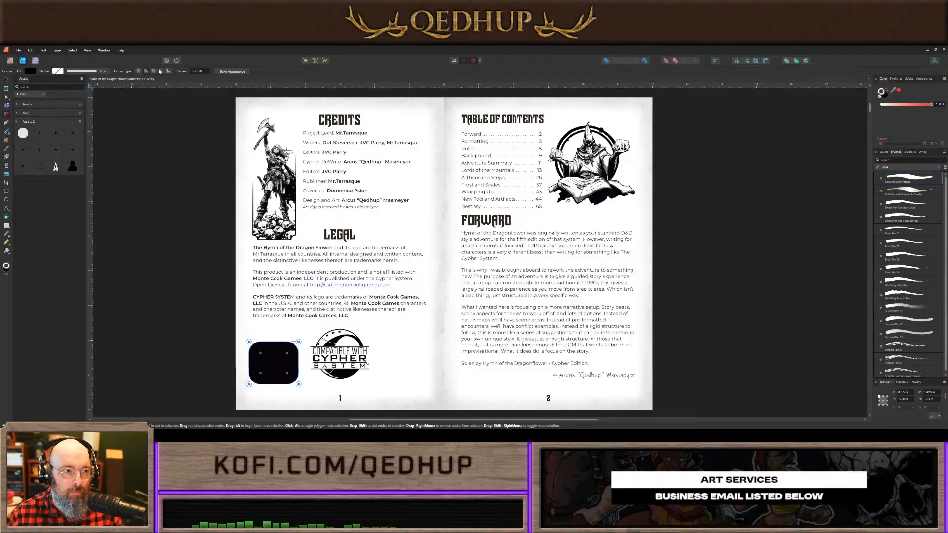
left_click(159, 71)
left_click_drag(264, 356, 268, 347)
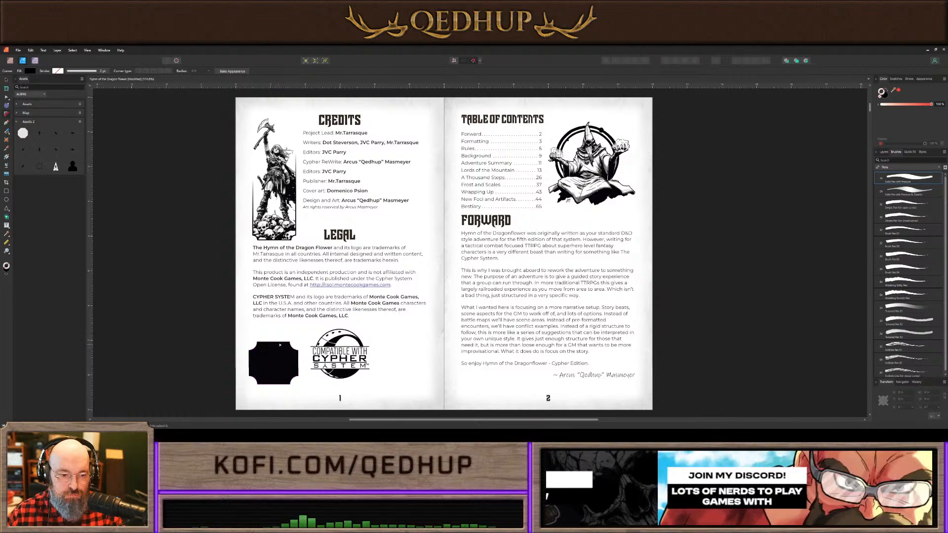
Give the shape's top-right corner a large straight cut and deselect the shape
left_click(298, 341)
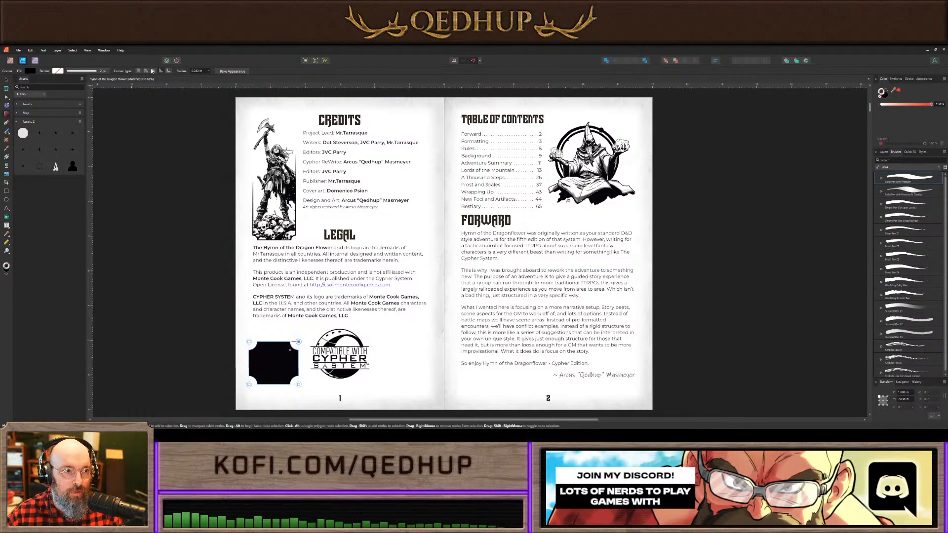
left_click_drag(267, 358, 263, 367)
left_click(240, 365)
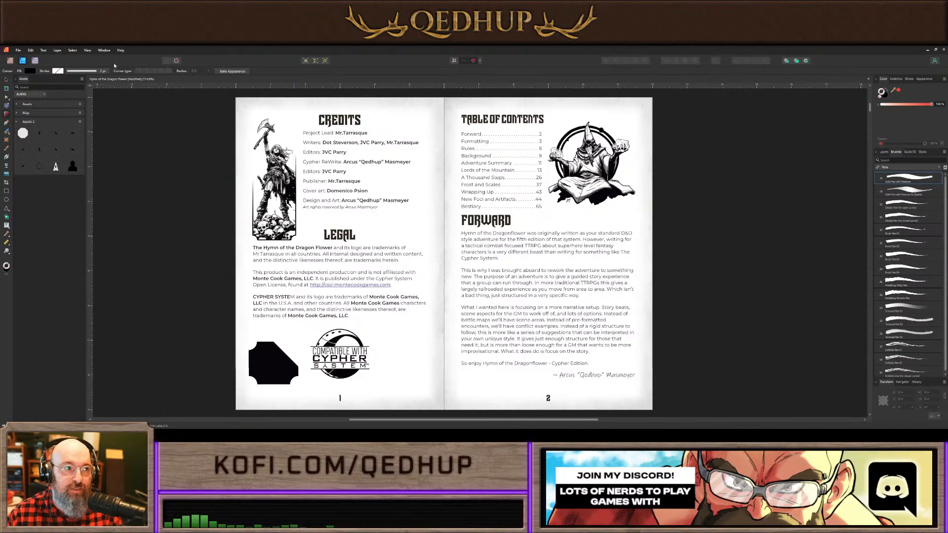
View the same spread in the Photo and Designer personas and return to the Publisher persona
left_click(35, 60)
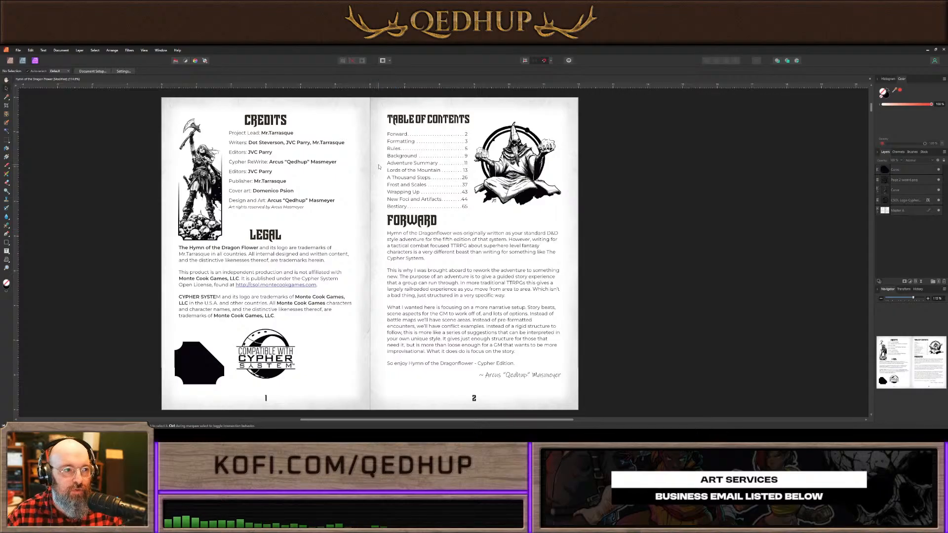
left_click(22, 61)
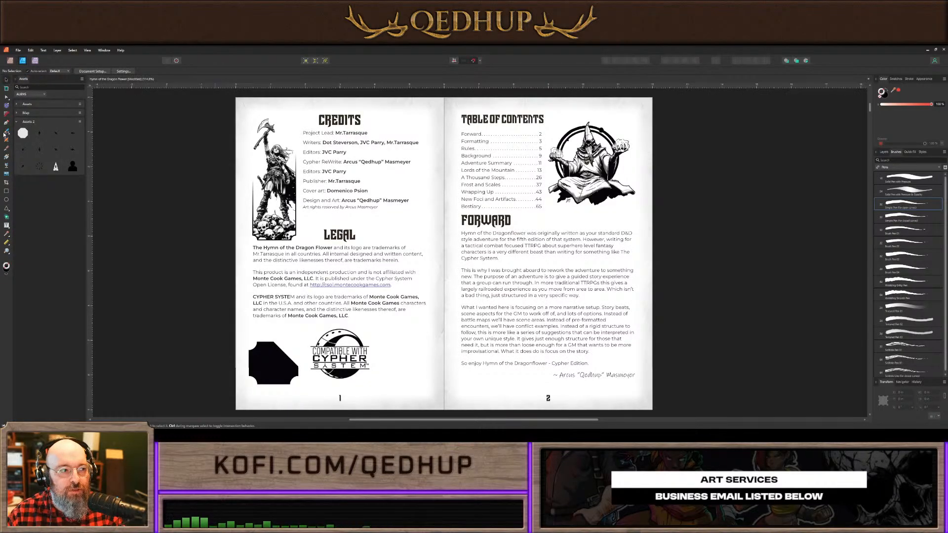
left_click(10, 60)
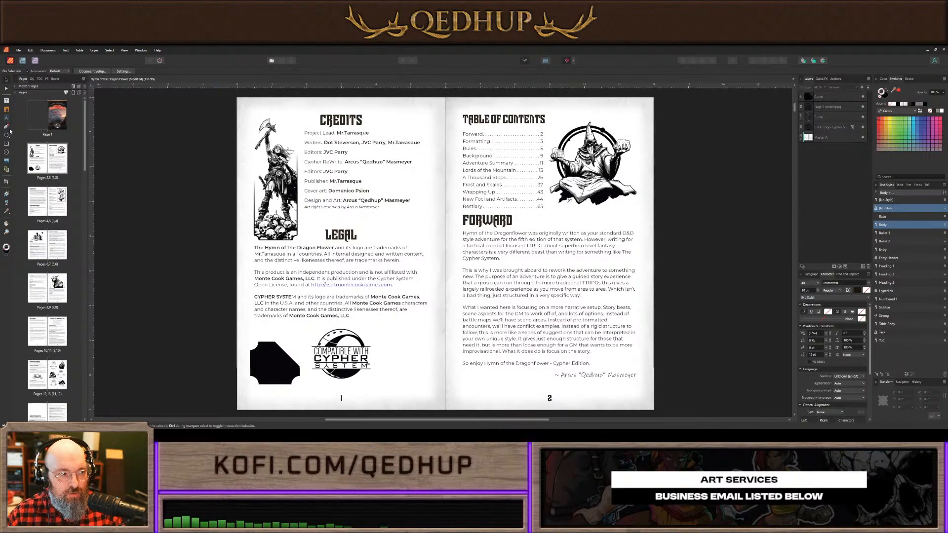
Give the cut-corner shape a light-to-black linear gradient fill, check it in the Designer persona and deselect it
left_click(253, 358)
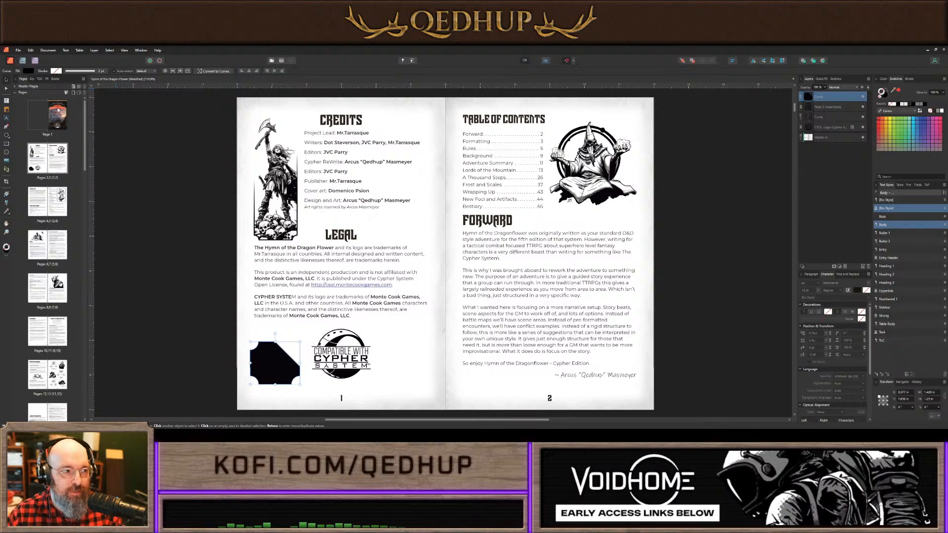
key("ctrl+z")
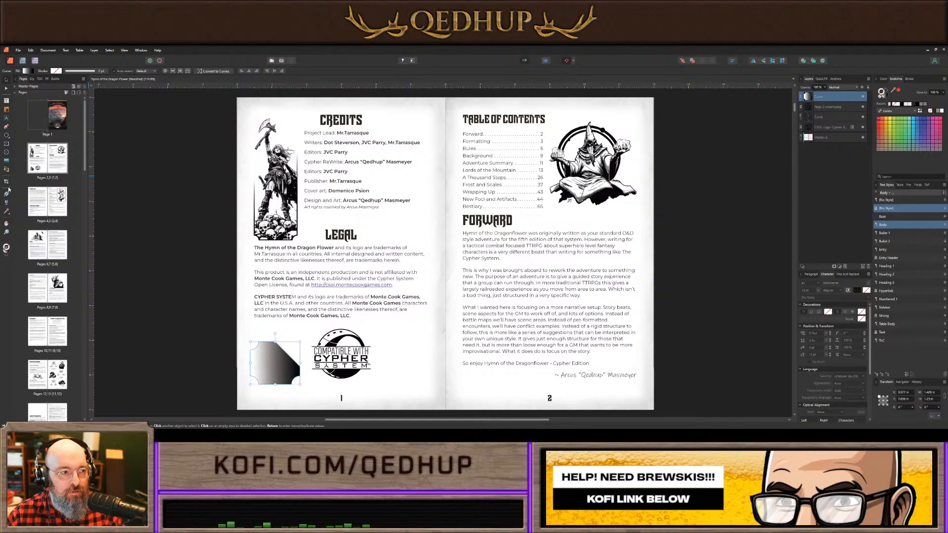
left_click(22, 60)
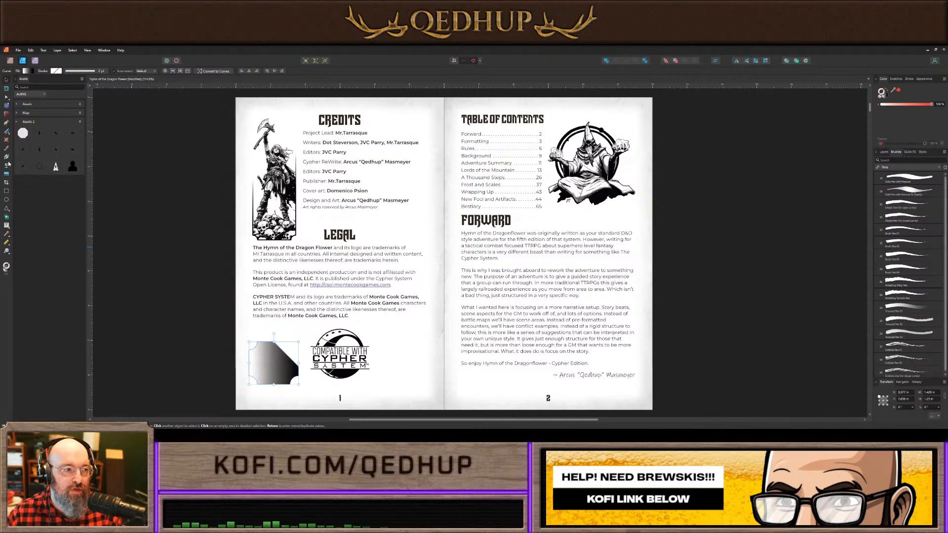
left_click(10, 60)
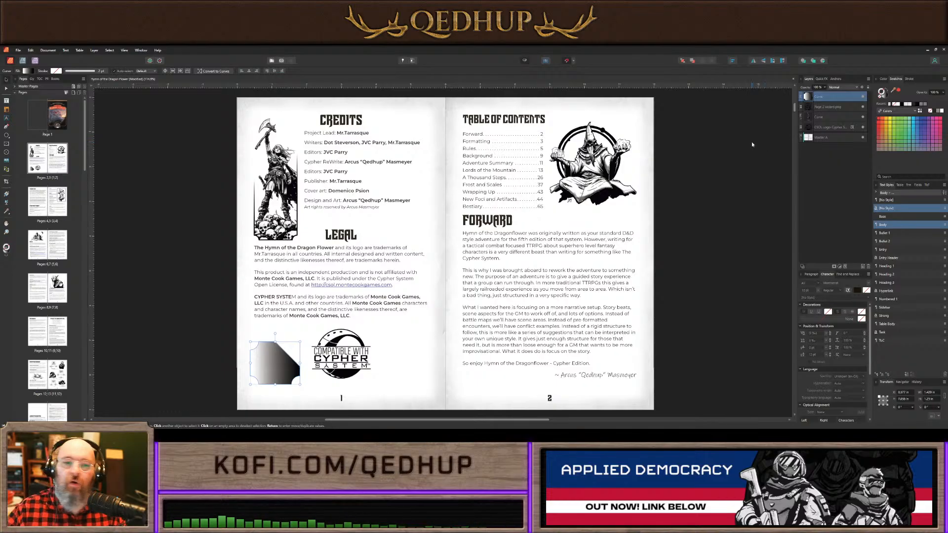
left_click(669, 183)
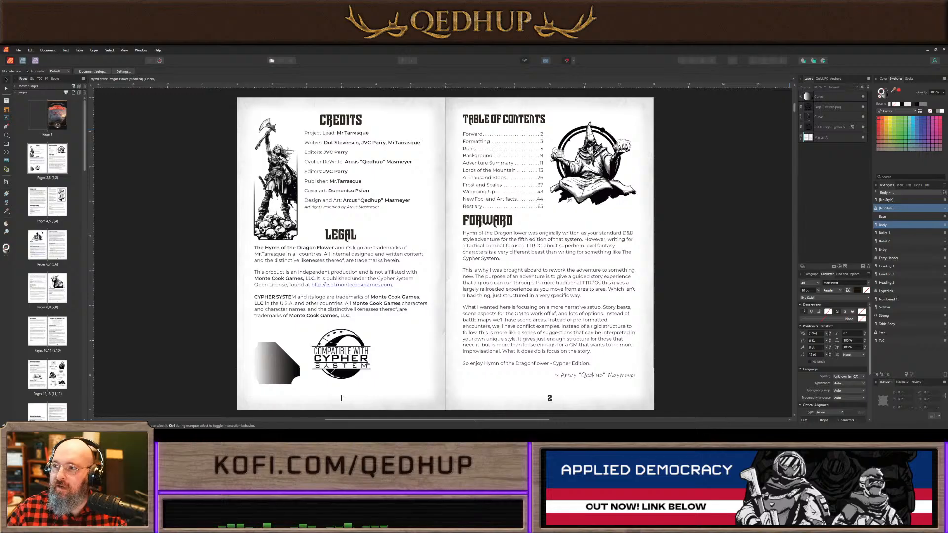
Switch back to the new Affinity app and review its Vector, Pixel and Layout workspaces, finishing in Layout
key("alt+Tab")
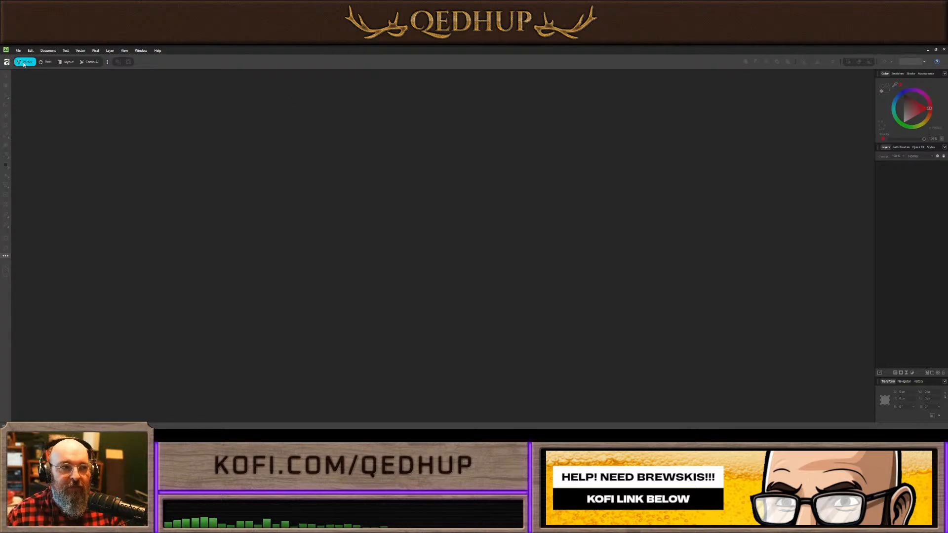
left_click(46, 61)
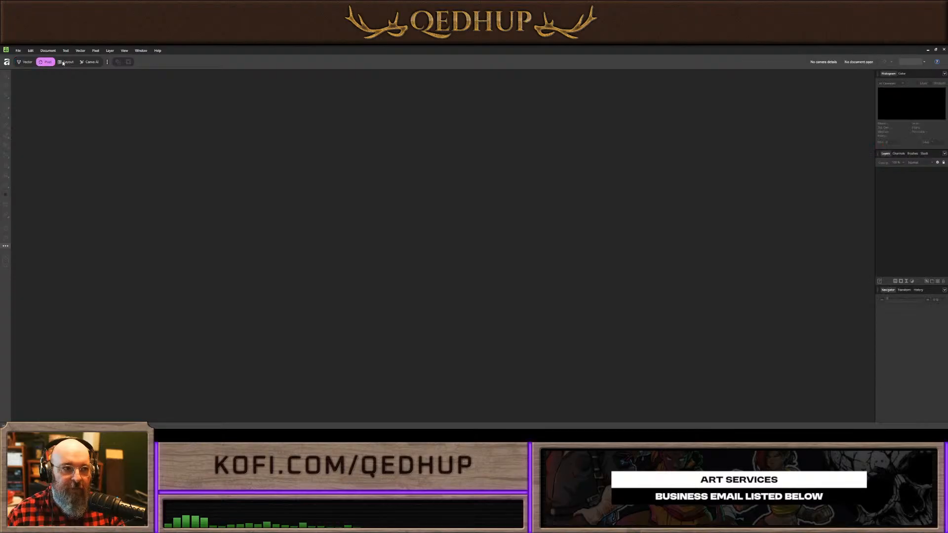
left_click(66, 62)
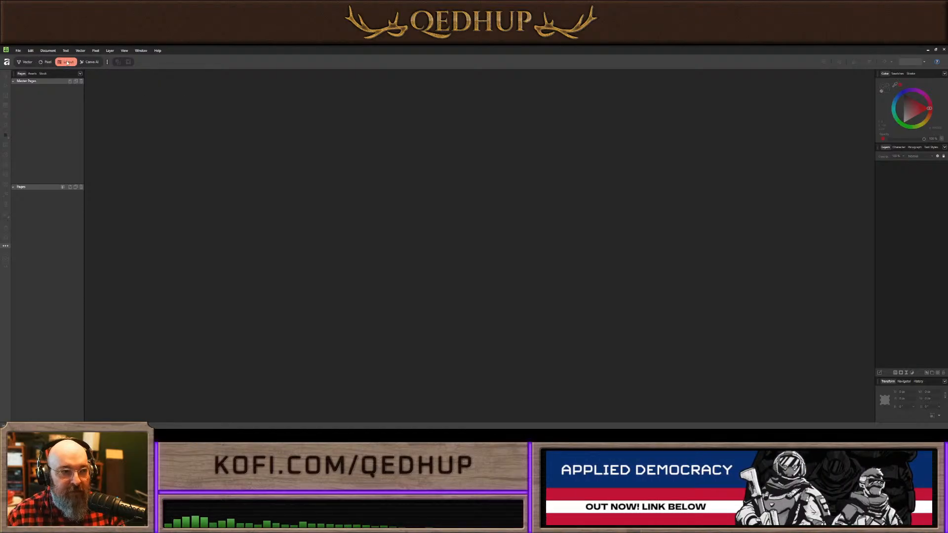
left_click(25, 62)
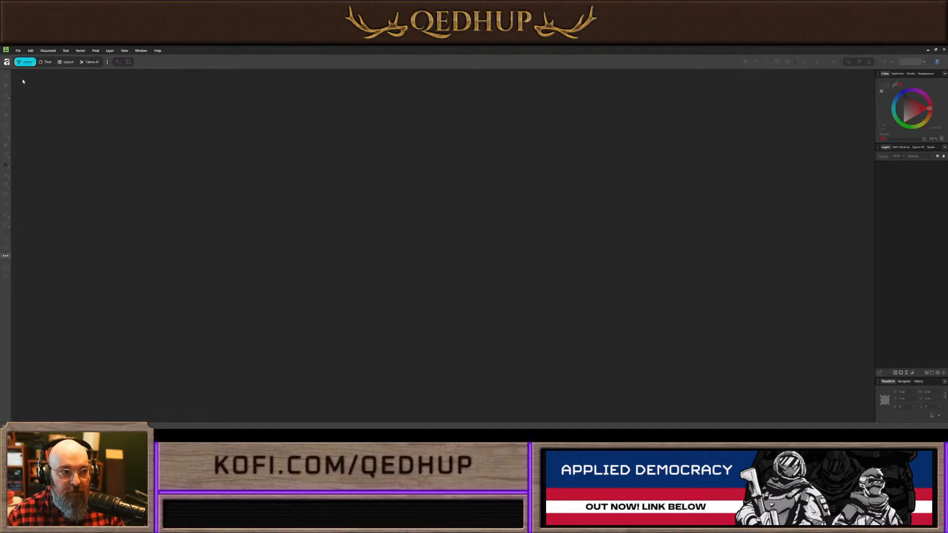
left_click(67, 63)
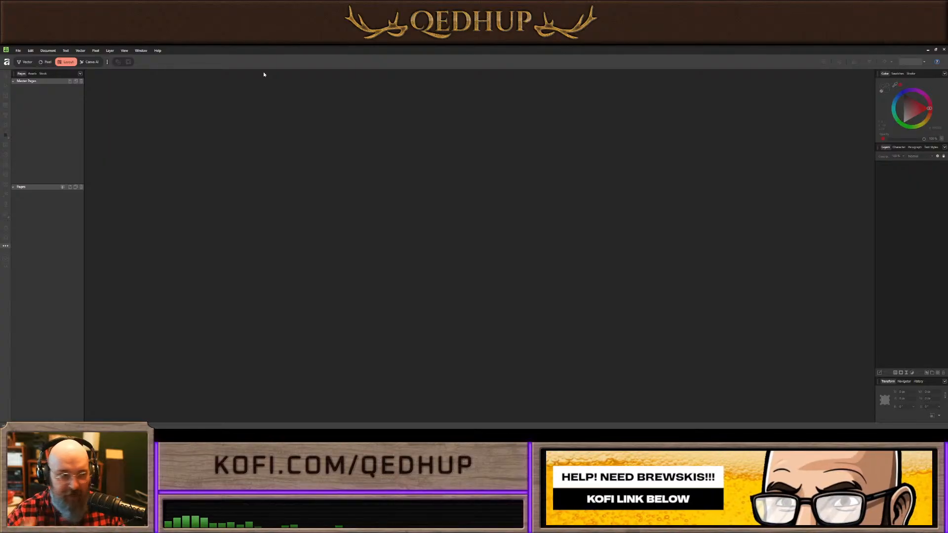
View the Canva AI studio and return to the Vector studio
left_click(90, 62)
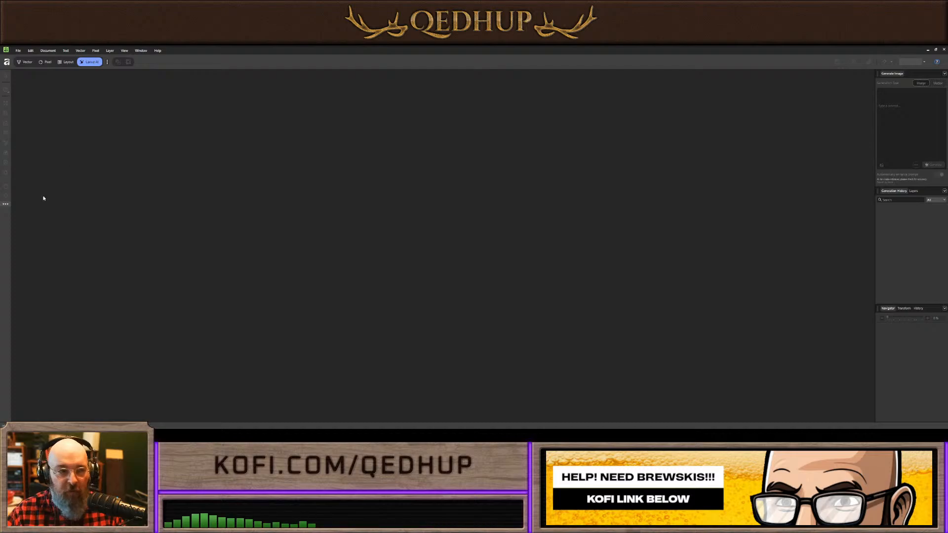
left_click(25, 63)
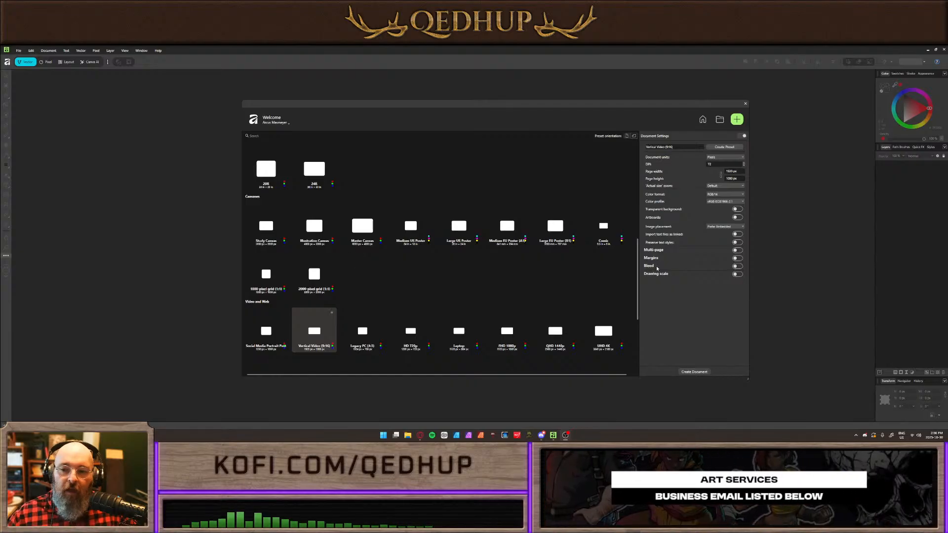
Check the multi-page options for the new Vertical Video document and leave multi-page disabled
mouse_move(596, 109)
left_mouse_down()
mouse_move(585, 105)
mouse_move(613, 103)
left_mouse_up()
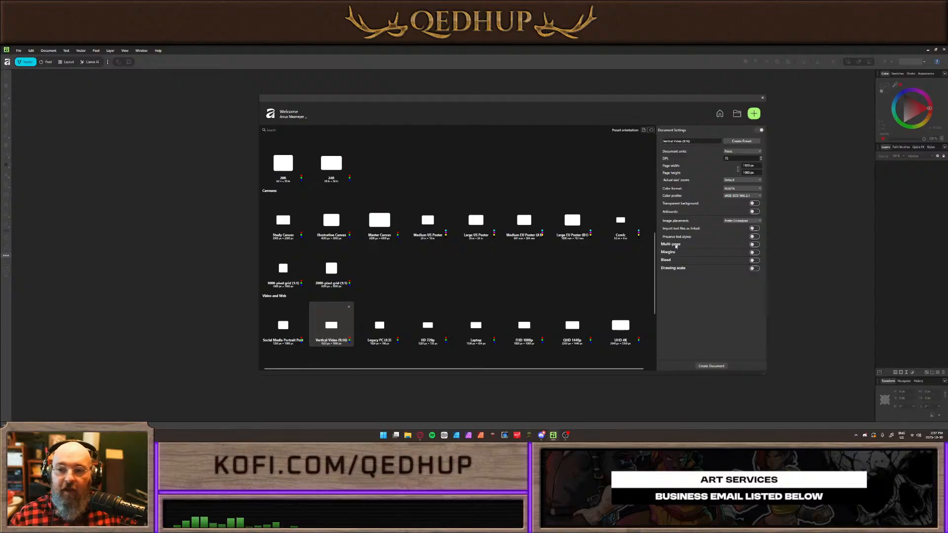
left_click(753, 245)
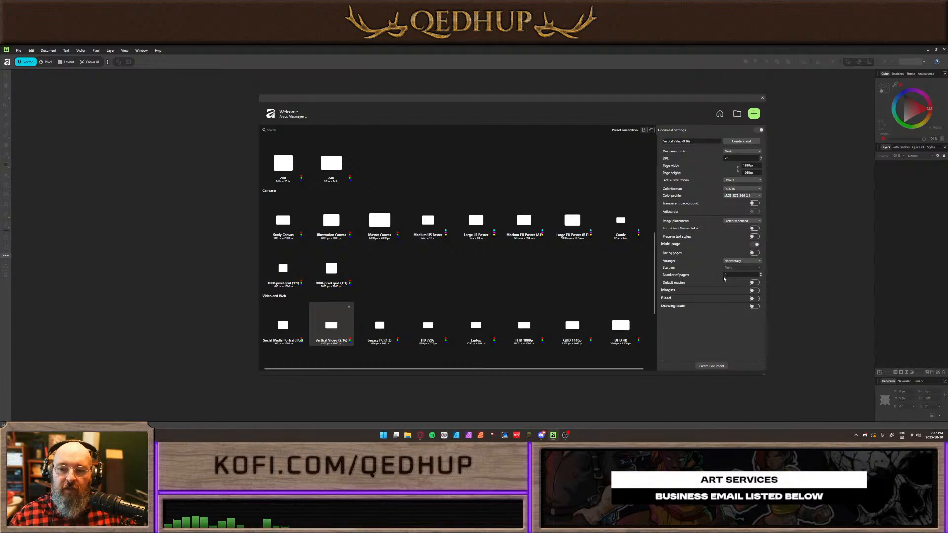
left_click(755, 244)
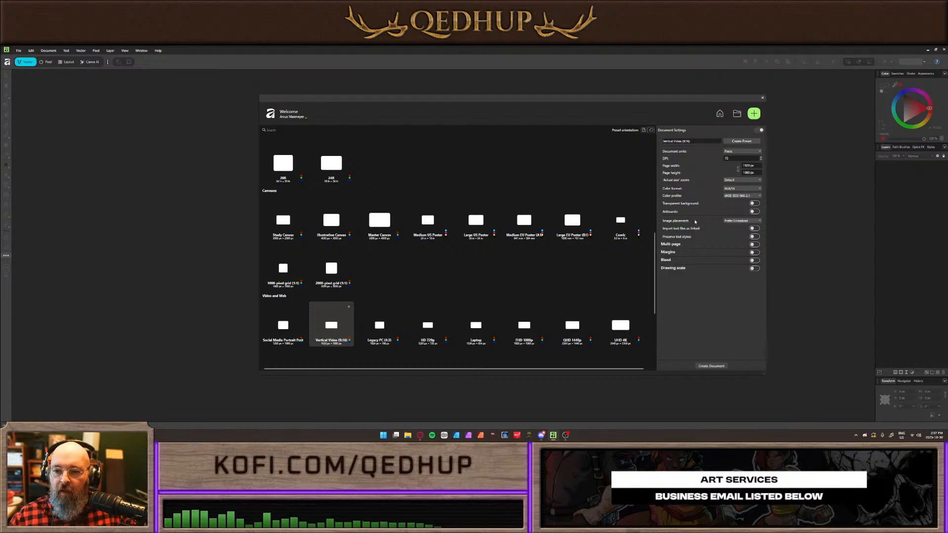
Create a document from the Vertical Video (9:16) preset with artboards enabled and margins disabled, and deselect its artboard
left_click(754, 212)
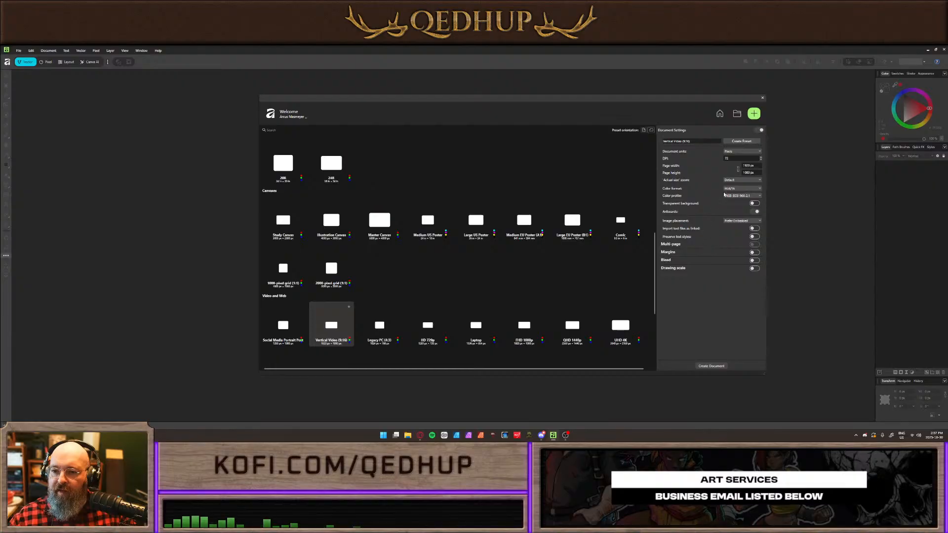
left_click(724, 196)
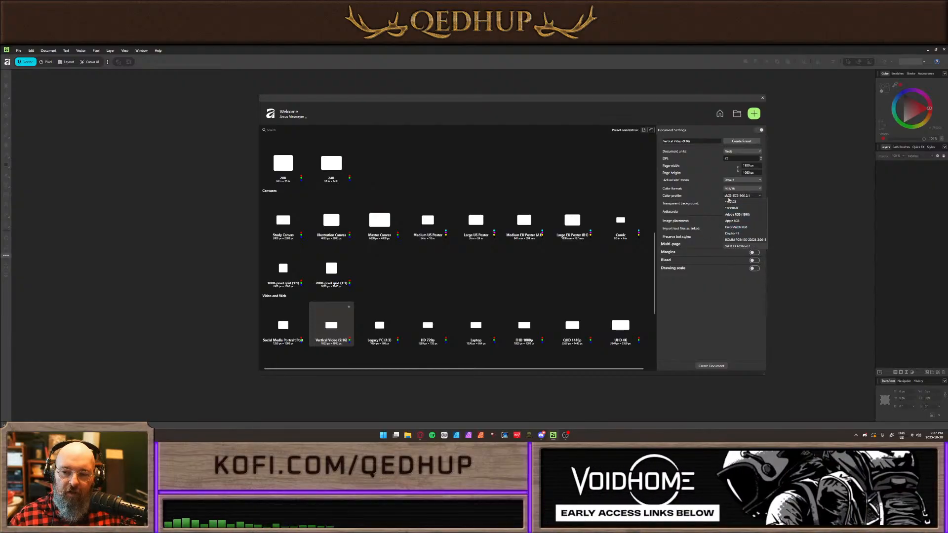
left_click(696, 195)
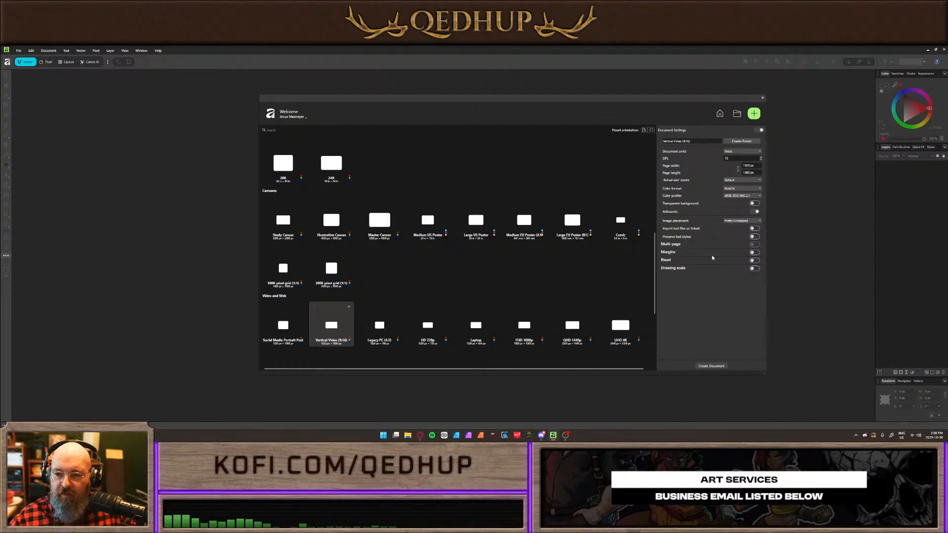
left_click(753, 252)
left_click(754, 252)
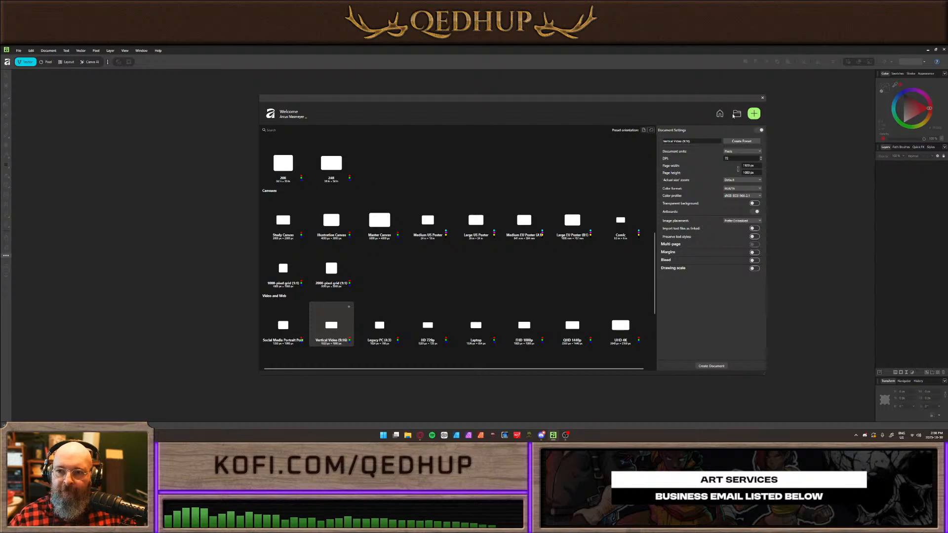
left_click(710, 366)
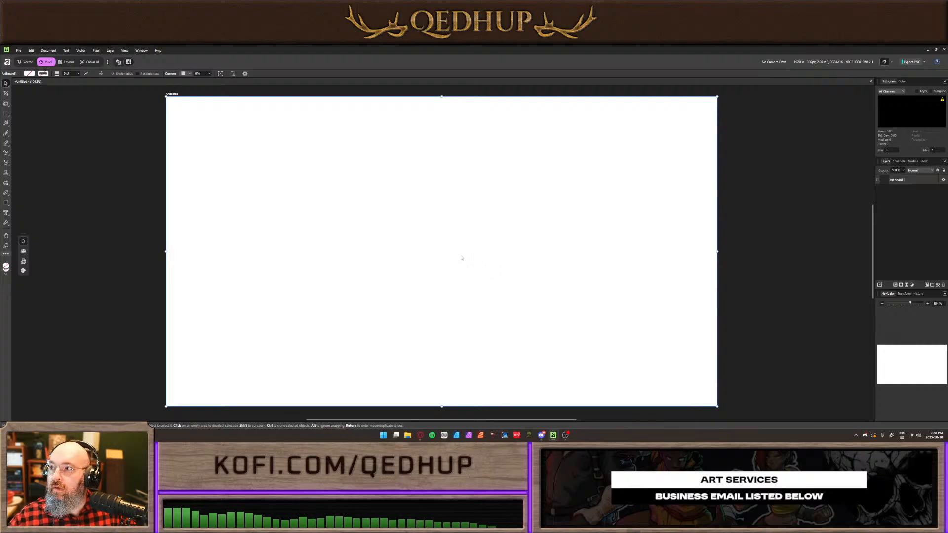
left_click(151, 139)
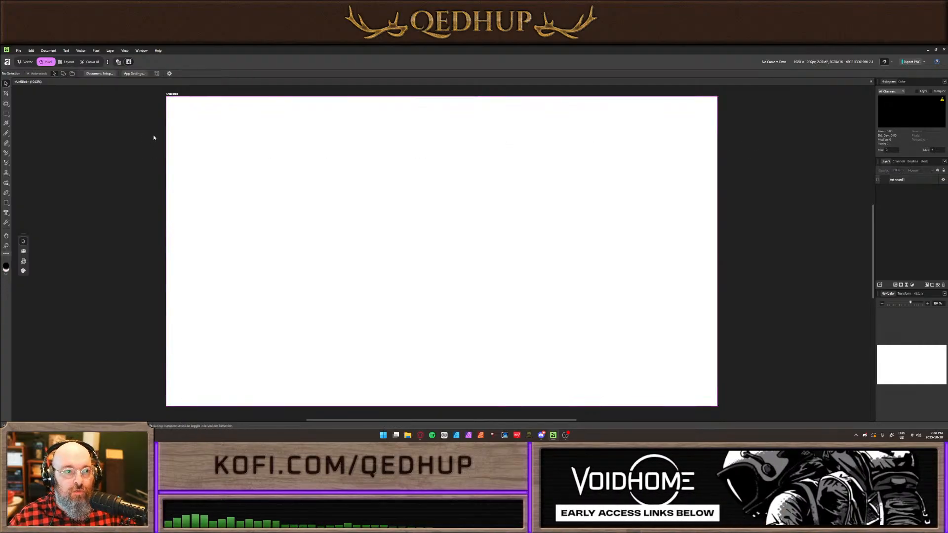
left_click_drag(264, 179, 256, 174)
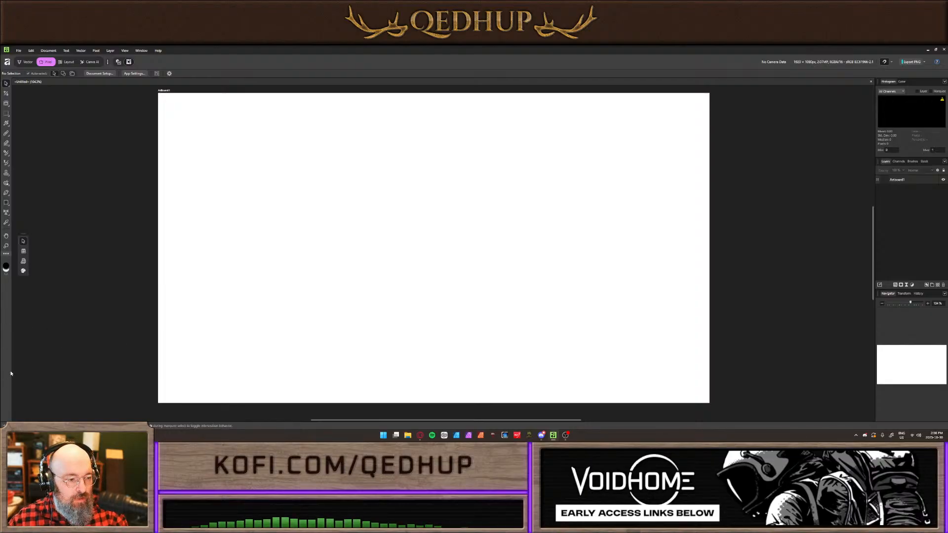
Review the options for customizing the Pixel studio's tools, and activate the Color Picker tool
left_click(6, 254)
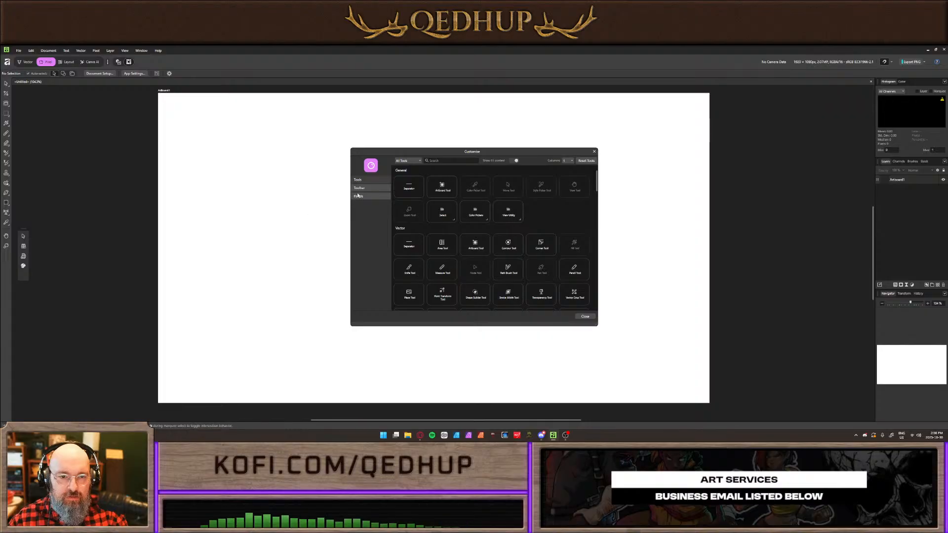
left_click(583, 317)
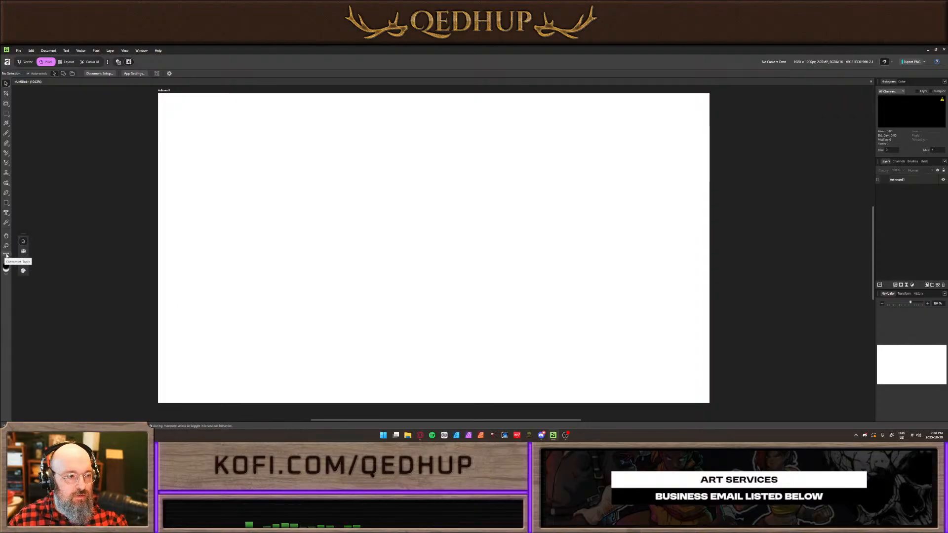
left_click(8, 223)
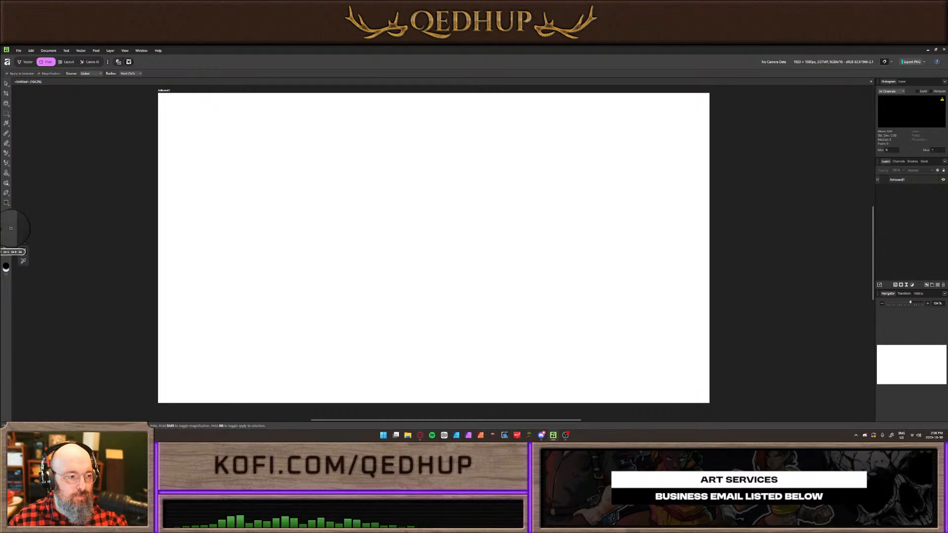
left_click(6, 225)
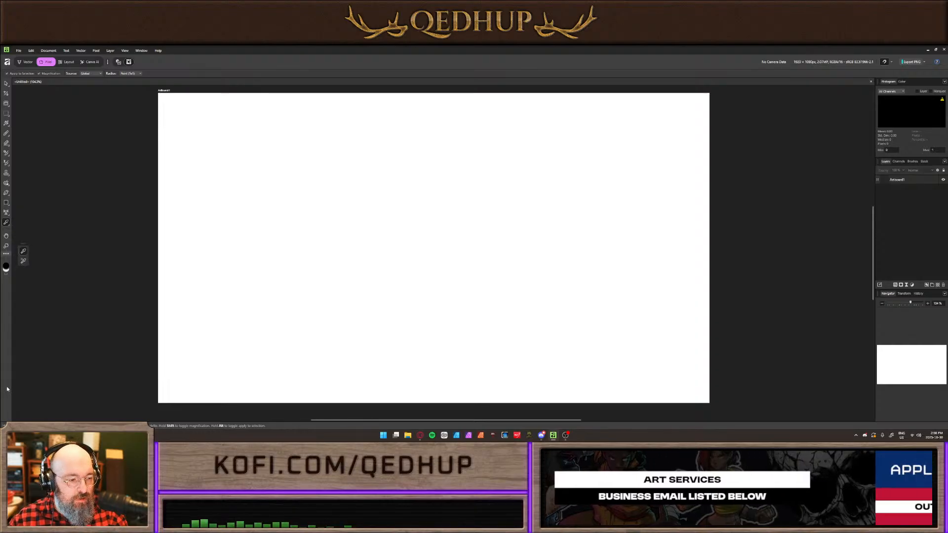
left_click(5, 253)
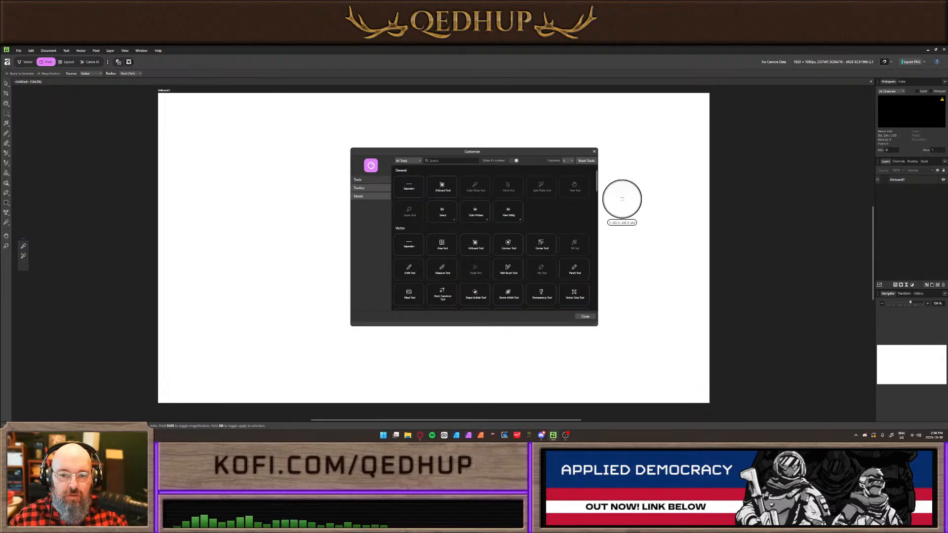
left_click(594, 152)
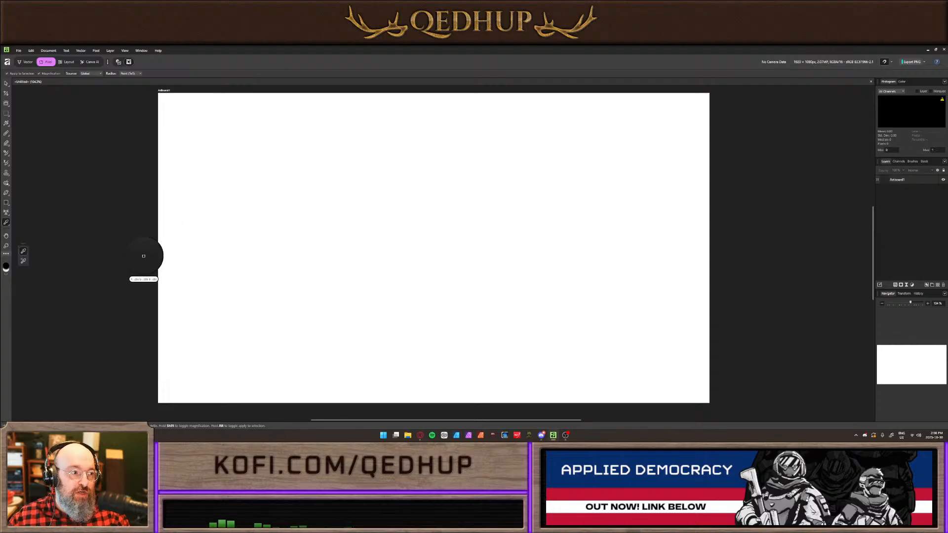
Place the Move tool's floating tool group beside that tool, and compare the Vector studio before returning to Pixel
left_click(5, 85)
left_click_drag(20, 235, 22, 95)
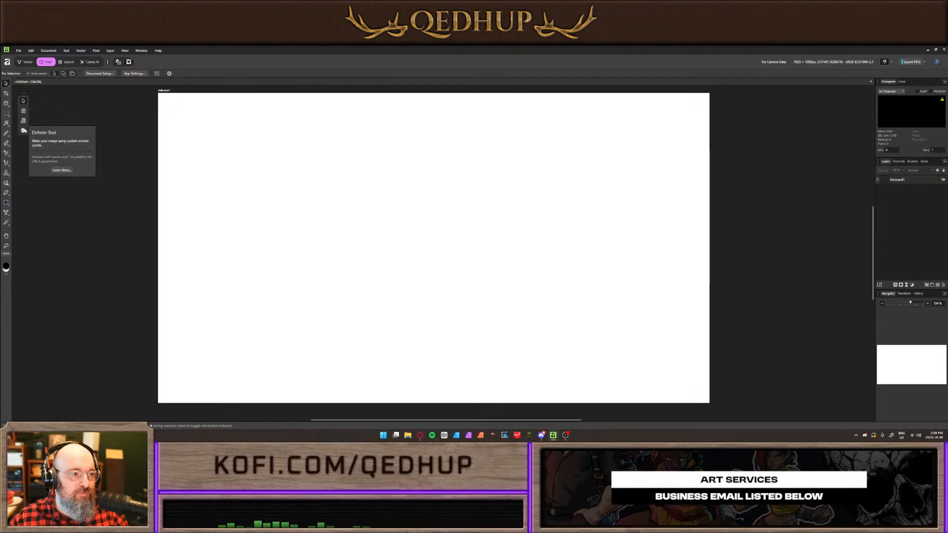
left_click(27, 61)
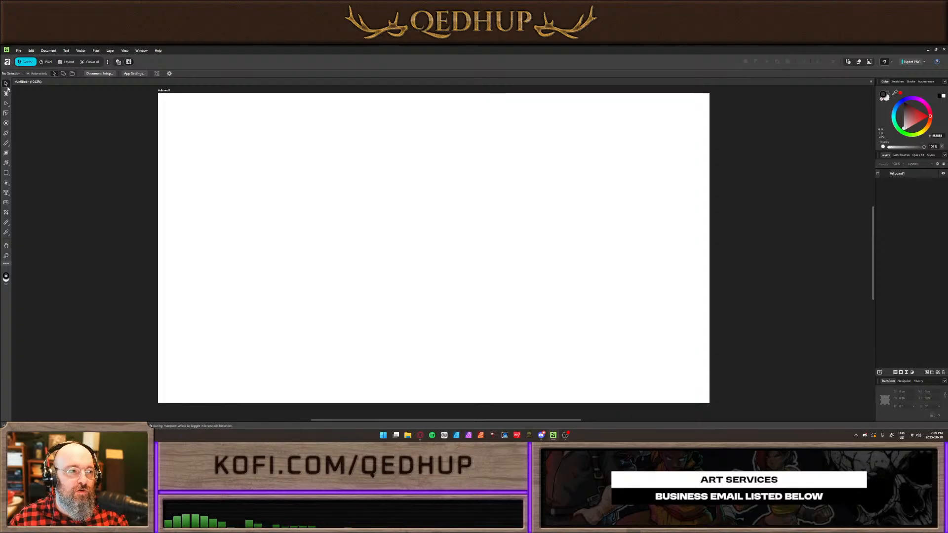
left_click(48, 62)
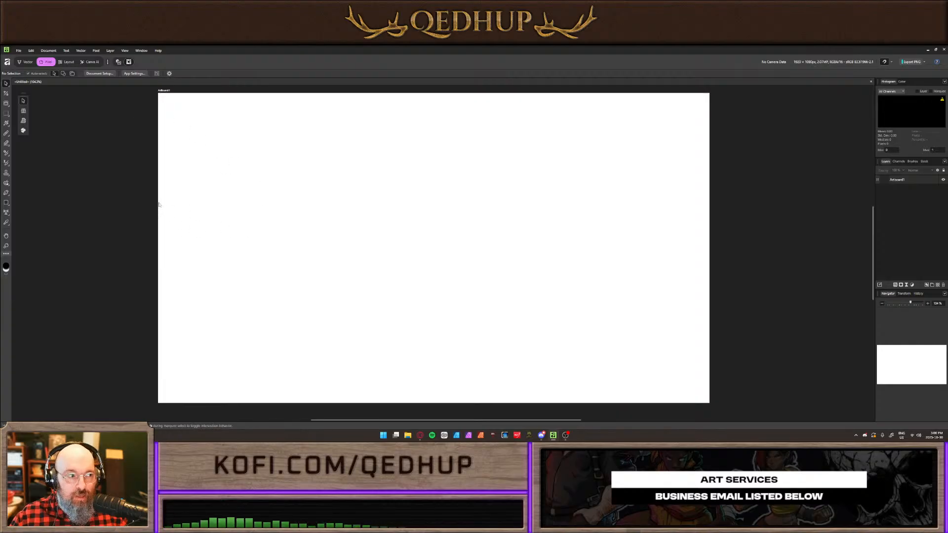
Place GREEN BOOK PROMO.jpg from the VoidHome folder onto the artboard, scaled down and centered
left_click(408, 435)
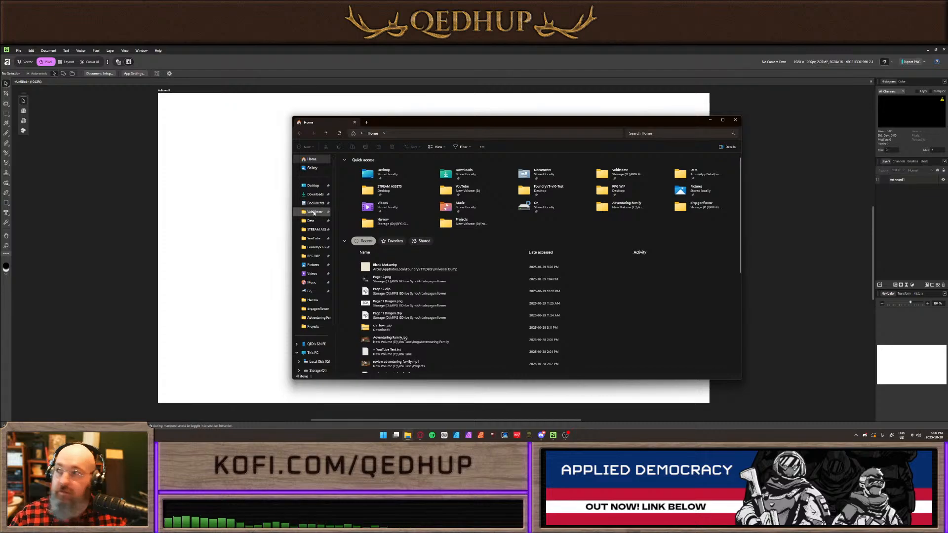
left_click(313, 212)
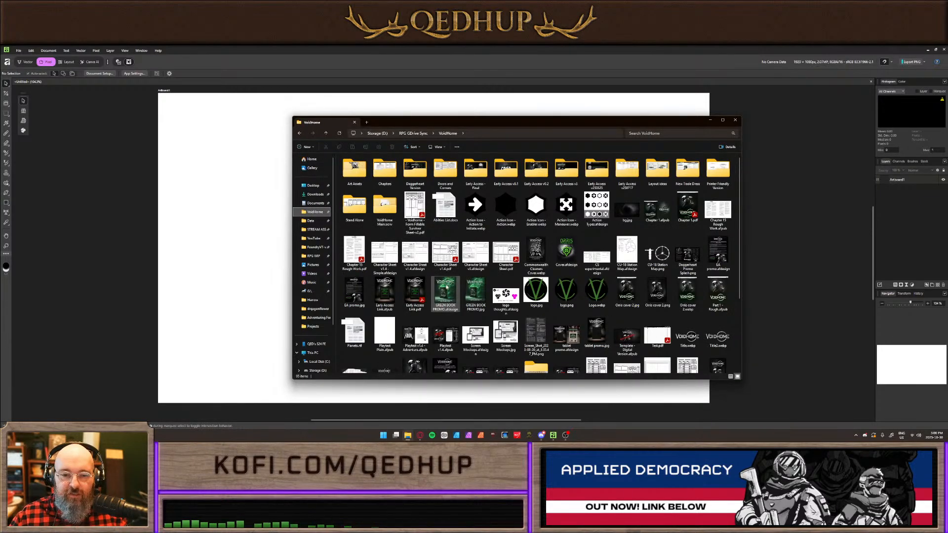
left_click(475, 293)
left_click_drag(277, 249, 277, 249)
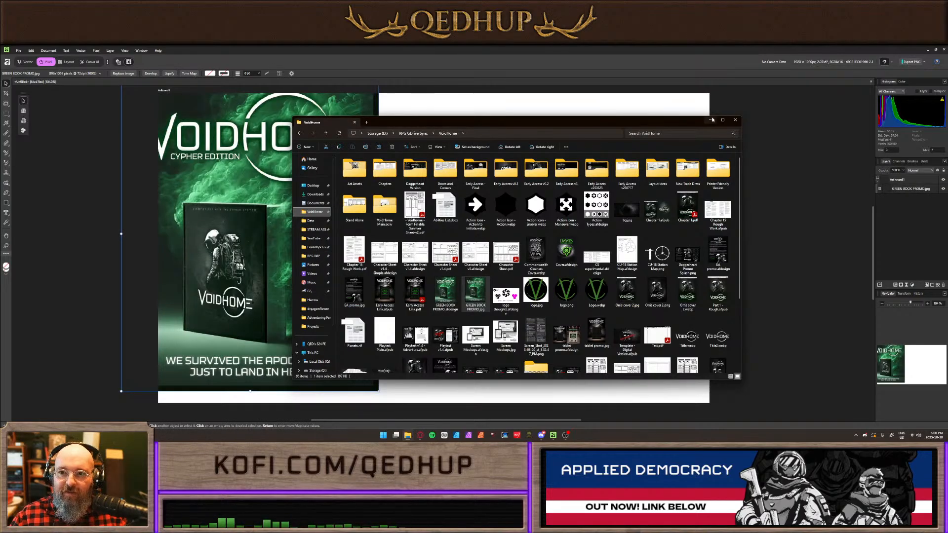
left_click(710, 120)
left_click_drag(359, 114, 534, 155)
left_click_drag(554, 116, 500, 139)
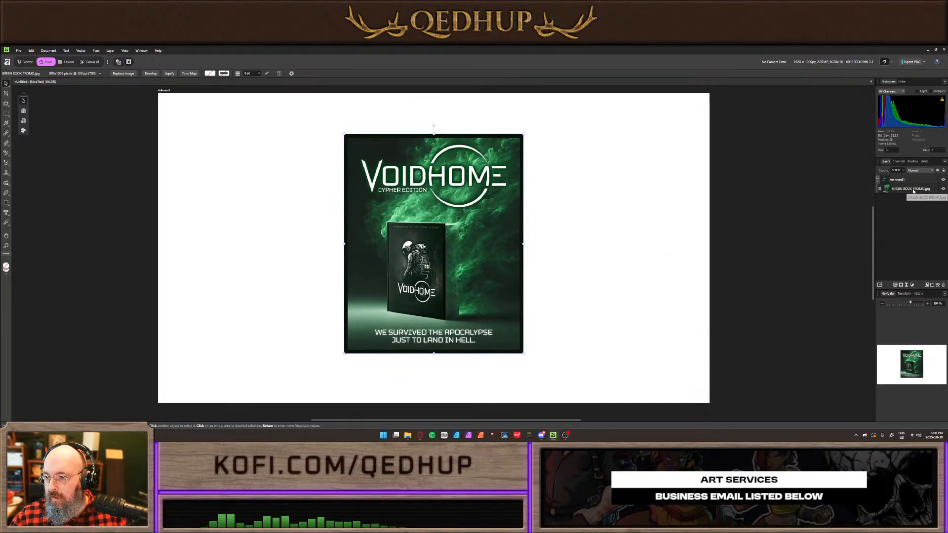
Look through the channels and the brush categories, and display the Sprays and Spatters brushes
left_click(898, 161)
left_click(912, 161)
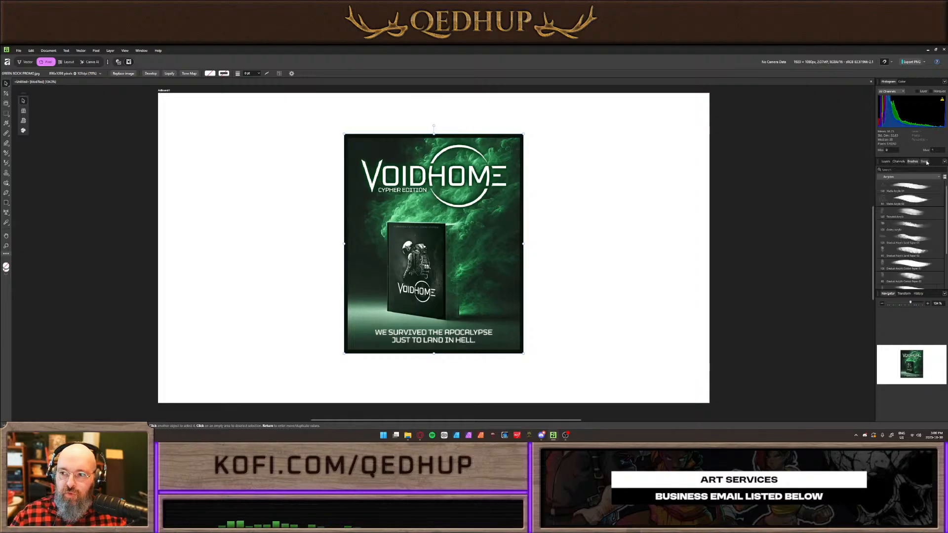
left_click(911, 177)
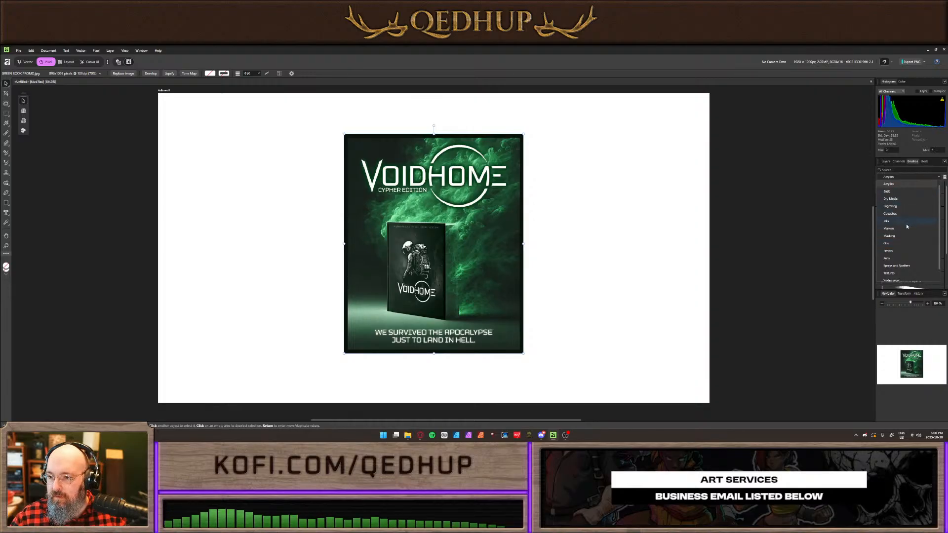
left_click(902, 266)
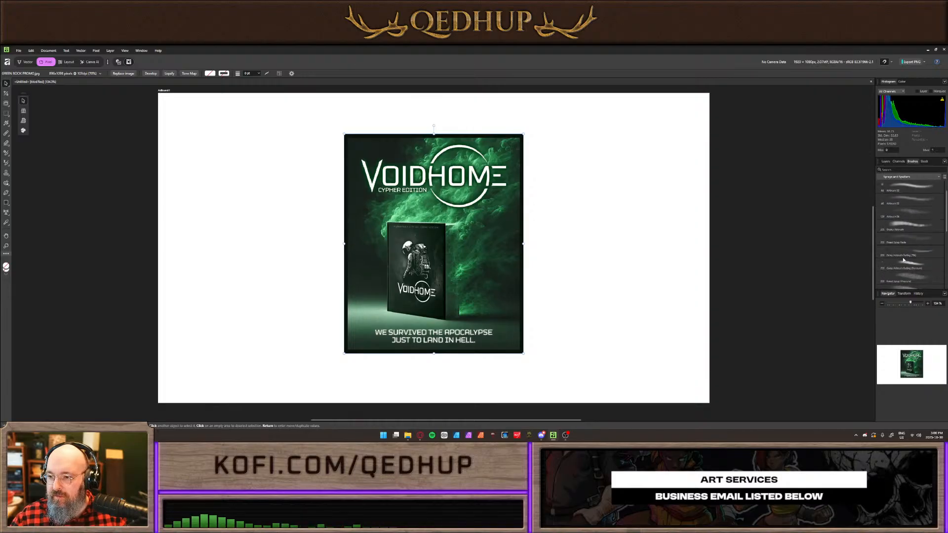
scroll(900, 251, "up", 5)
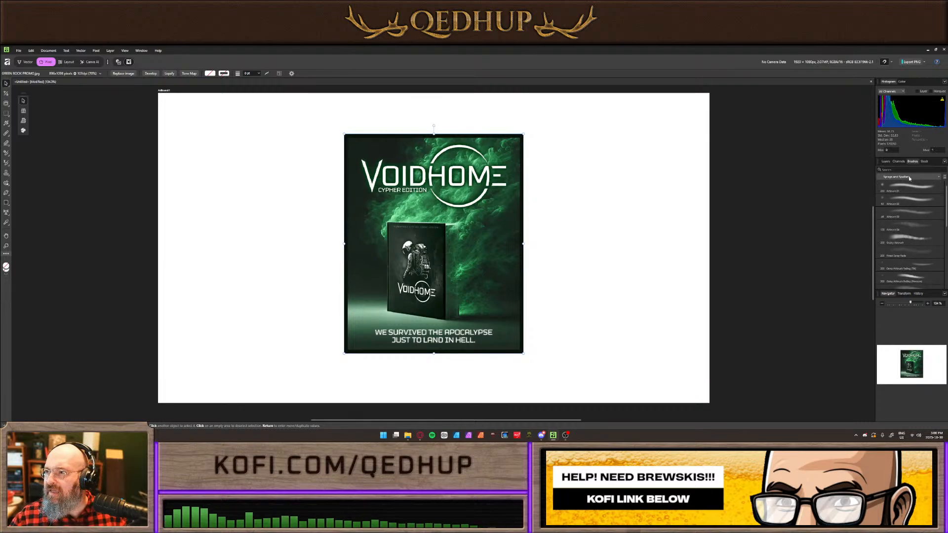
Review the list of available studios, including Retouching, Color Grading, Typography and Compositing, and the option to create a studio
left_click(107, 62)
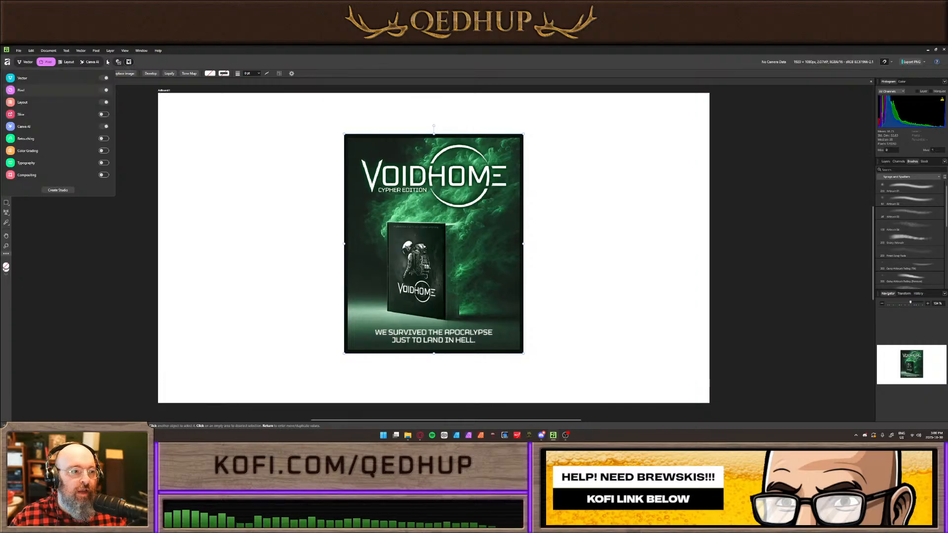
left_click(108, 61)
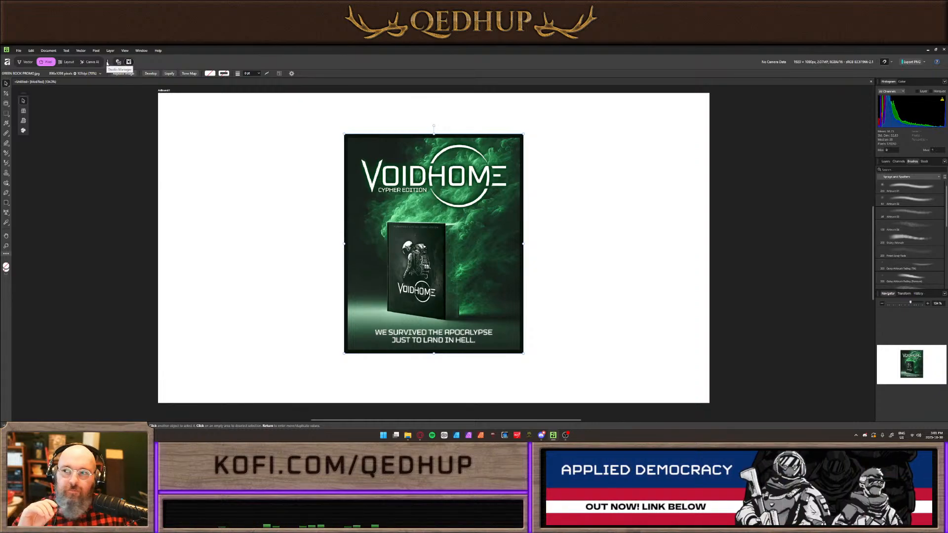
left_click(107, 62)
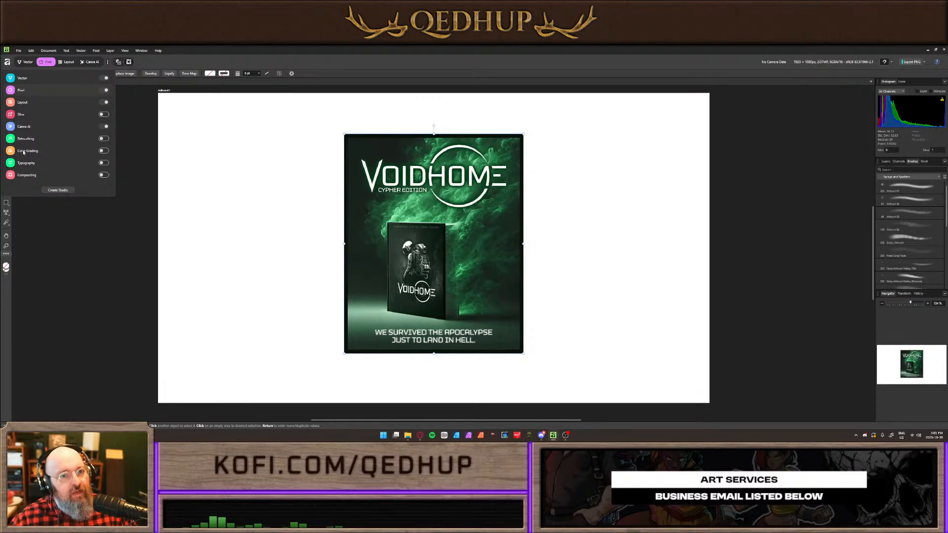
left_click(198, 61)
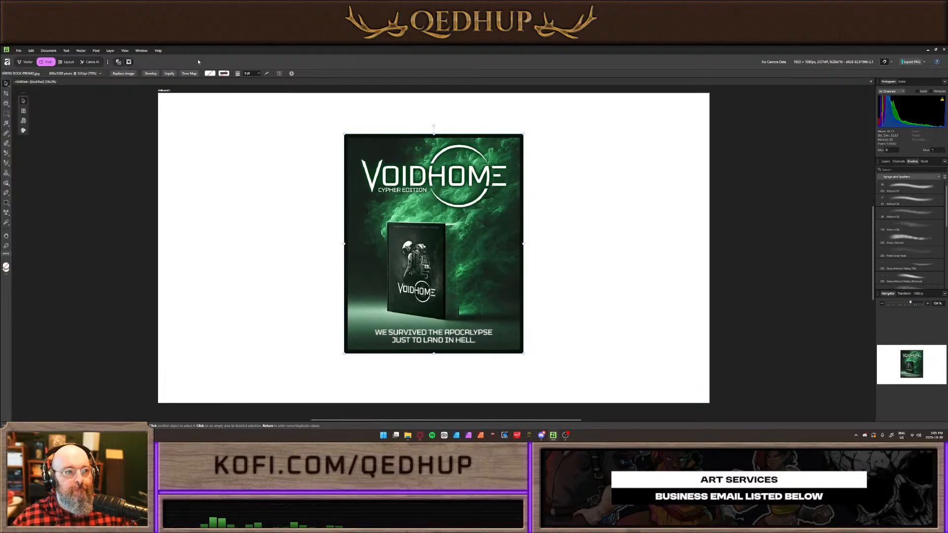
left_click(108, 62)
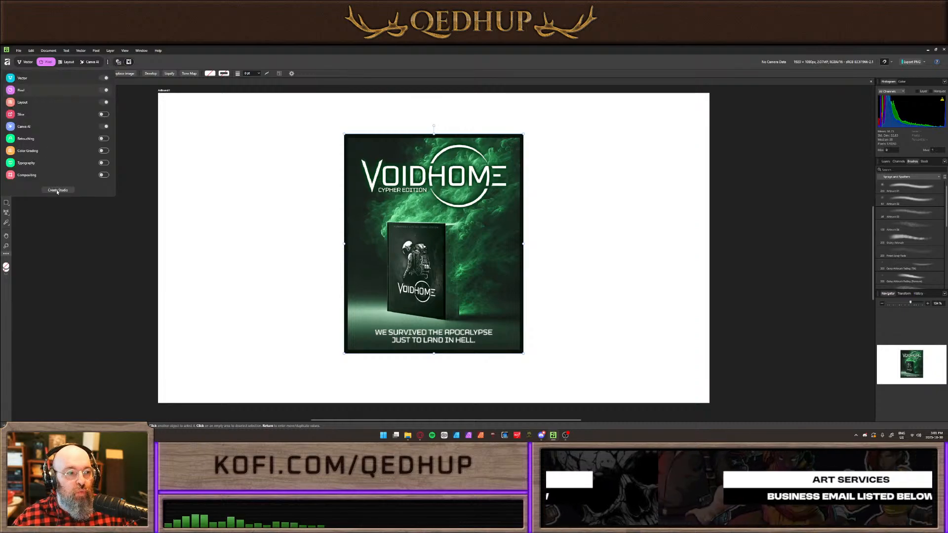
left_click(151, 64)
Open the keyboard shortcut settings, switch them to the Layout studio, and look through the list of shortcut categories
left_click(19, 51)
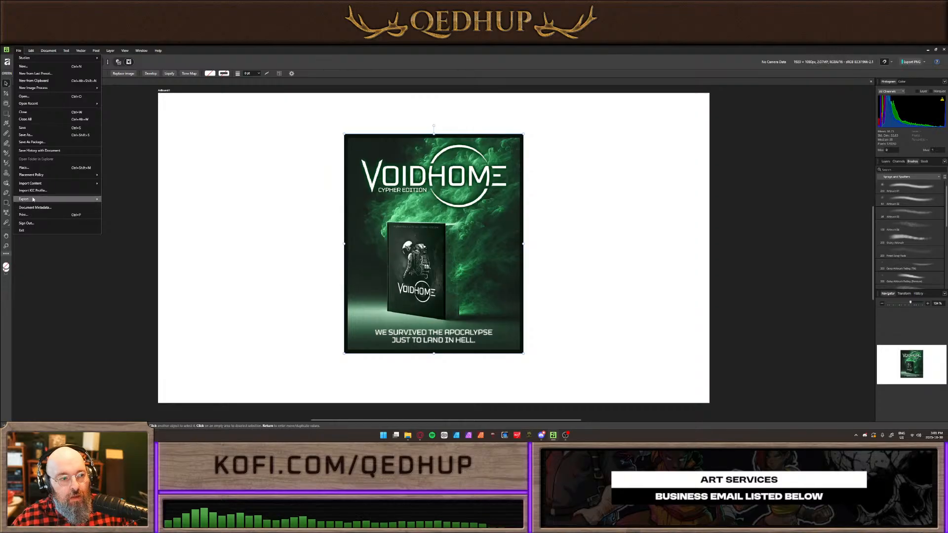
mouse_move(40, 50)
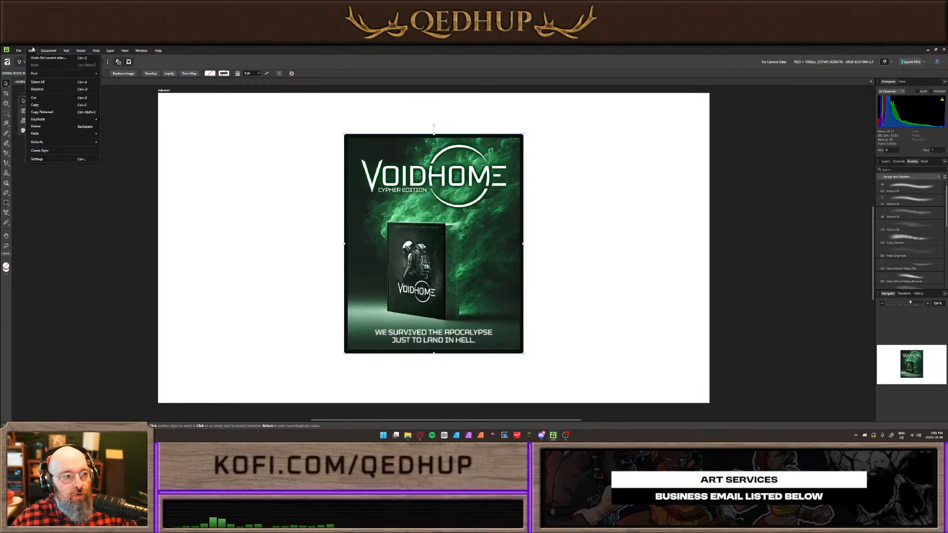
left_click(54, 154)
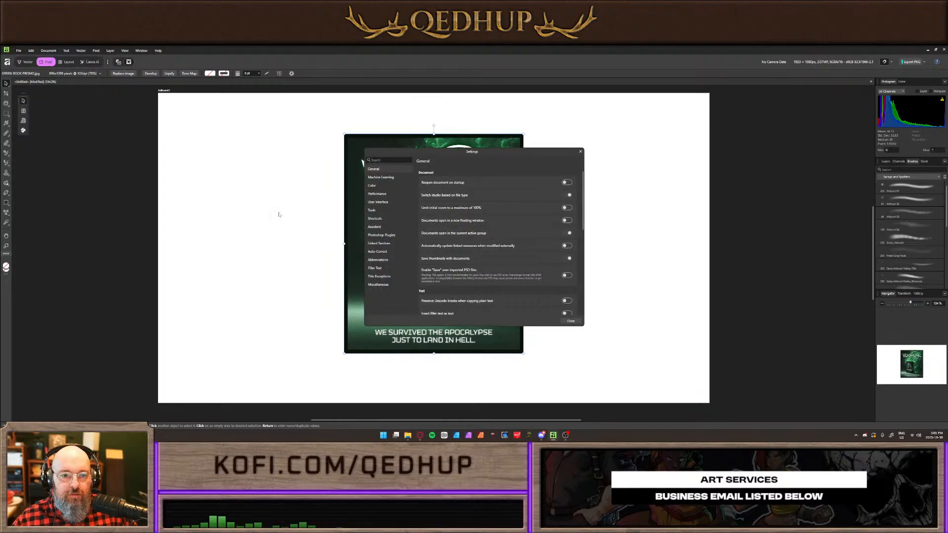
left_click(375, 221)
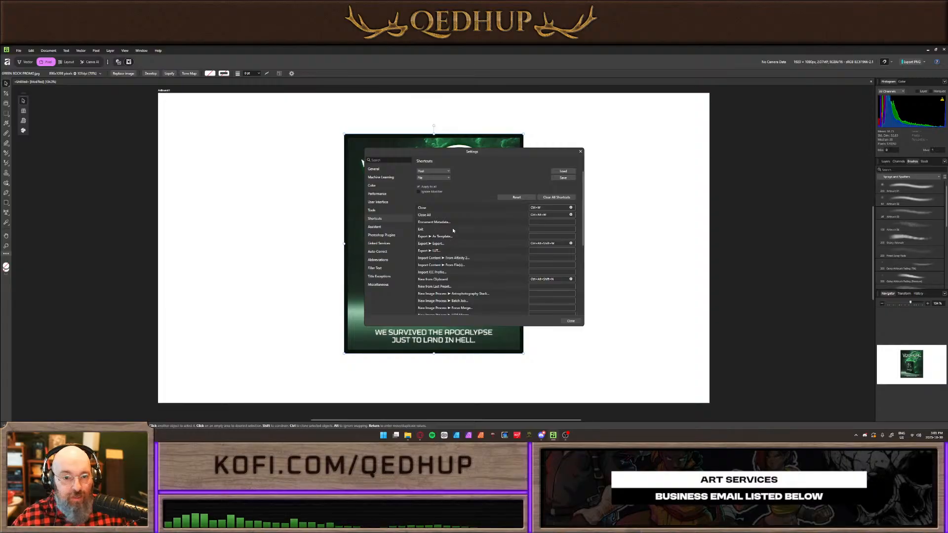
left_click(444, 171)
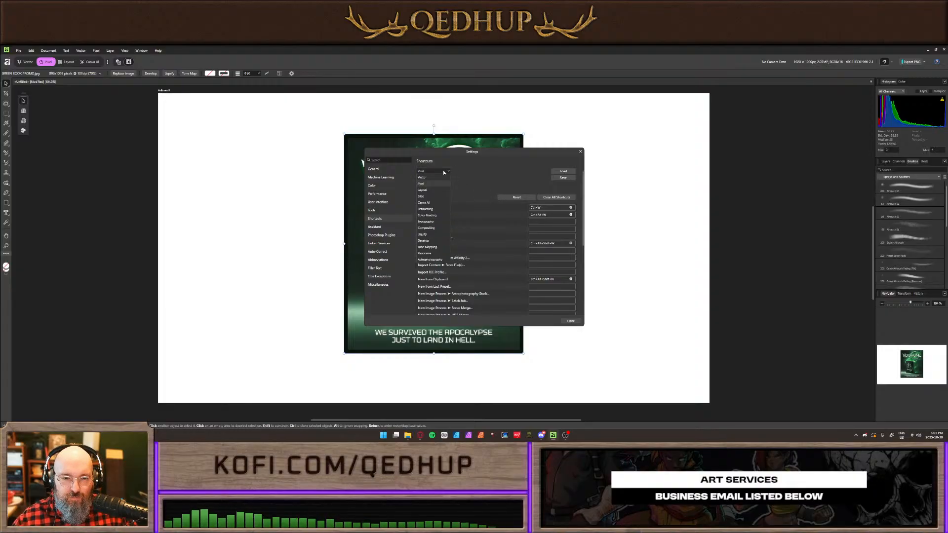
left_click(436, 191)
left_click(444, 178)
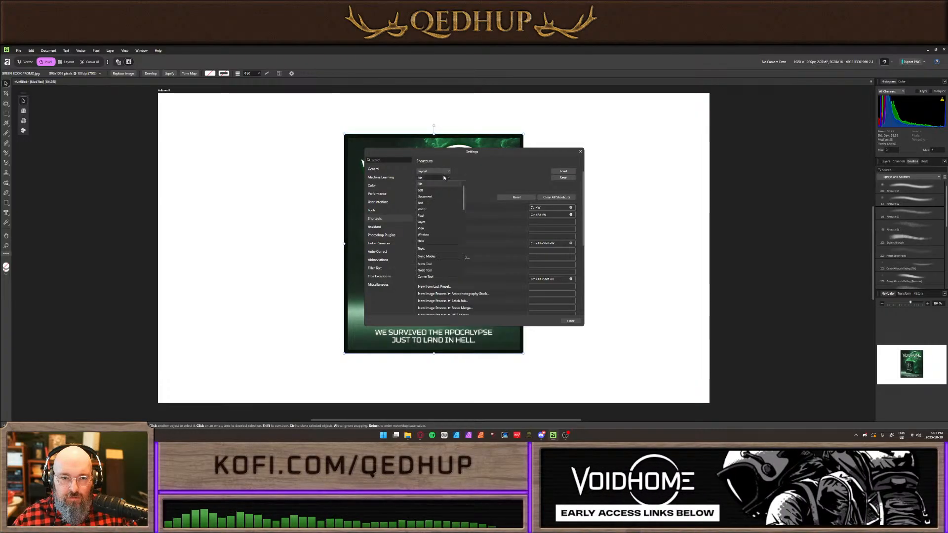
scroll(446, 201, "down", 4)
scroll(446, 200, "down", 10)
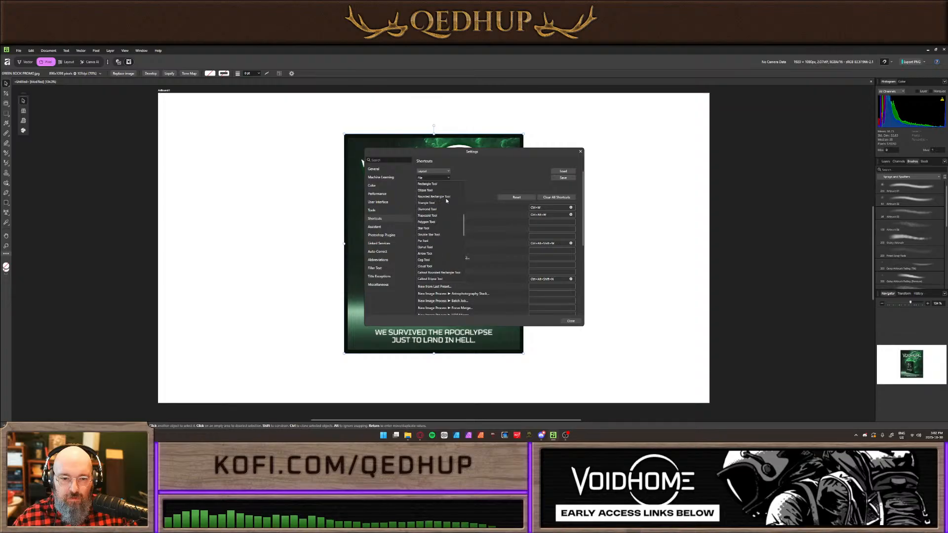
scroll(446, 201, "up", 14)
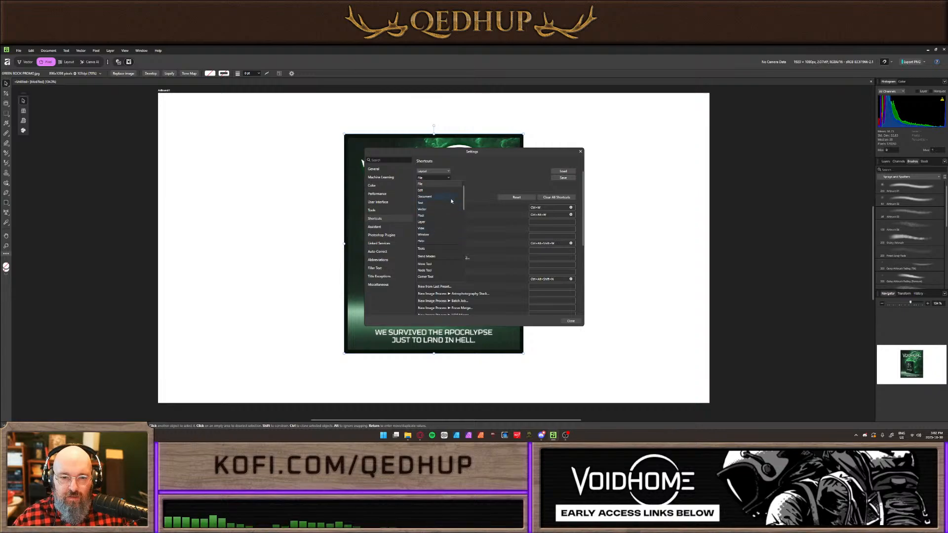
Display the Layout studio's View shortcuts and look through them
left_click(433, 229)
scroll(473, 252, "down", 6)
scroll(471, 244, "down", 6)
scroll(471, 244, "up", 12)
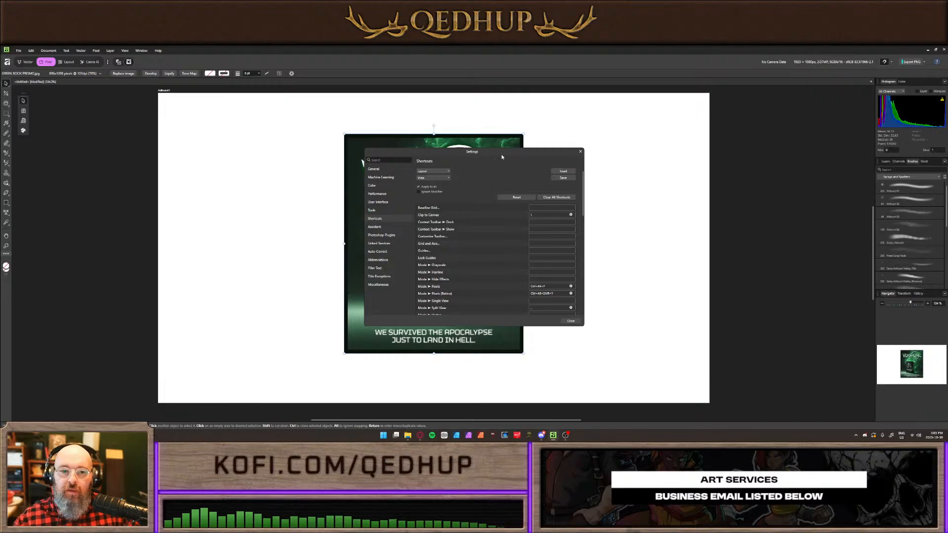
Recheck the studios and categories offered for shortcuts, and close the settings
left_click(440, 172)
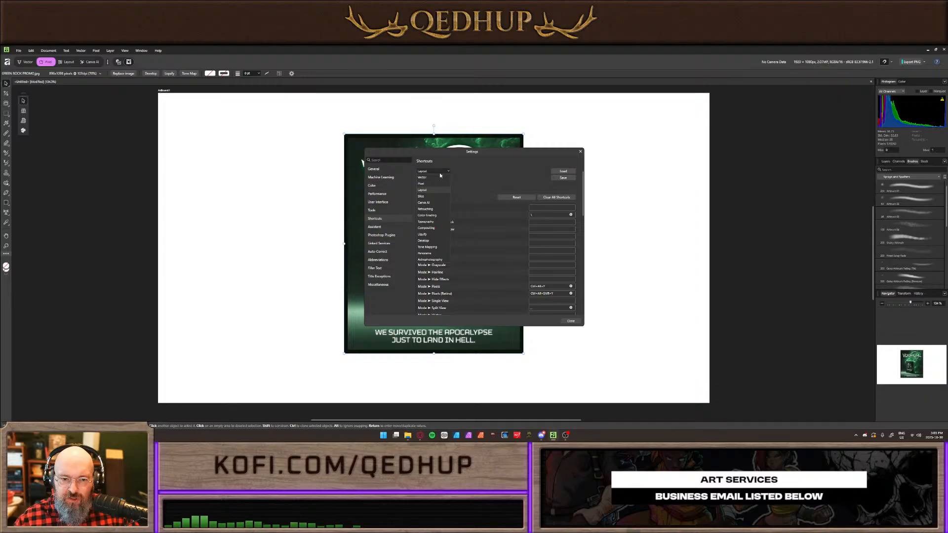
left_click(469, 170)
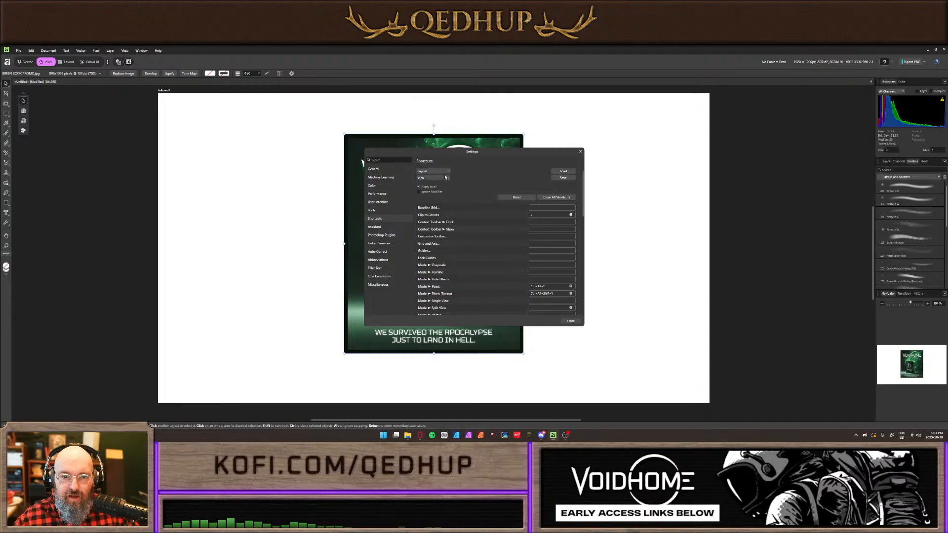
left_click(442, 178)
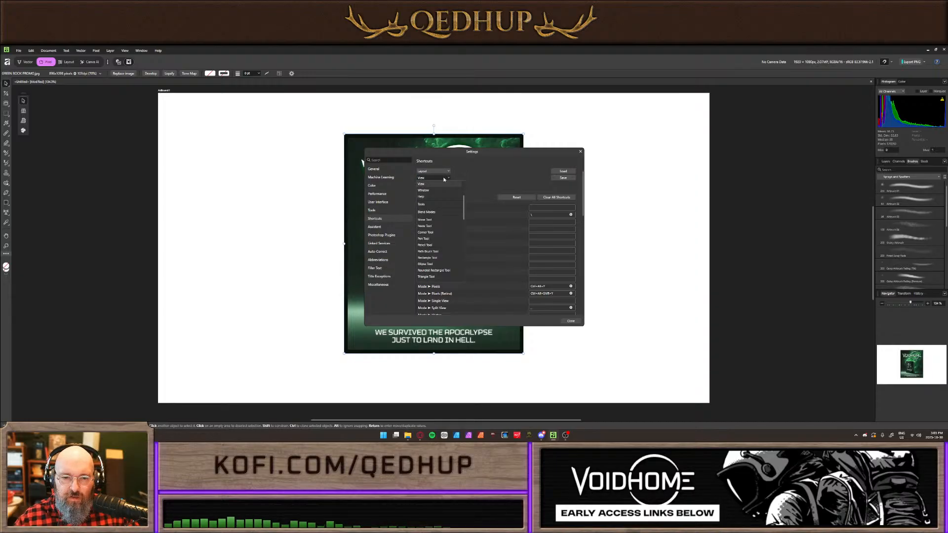
left_click(465, 176)
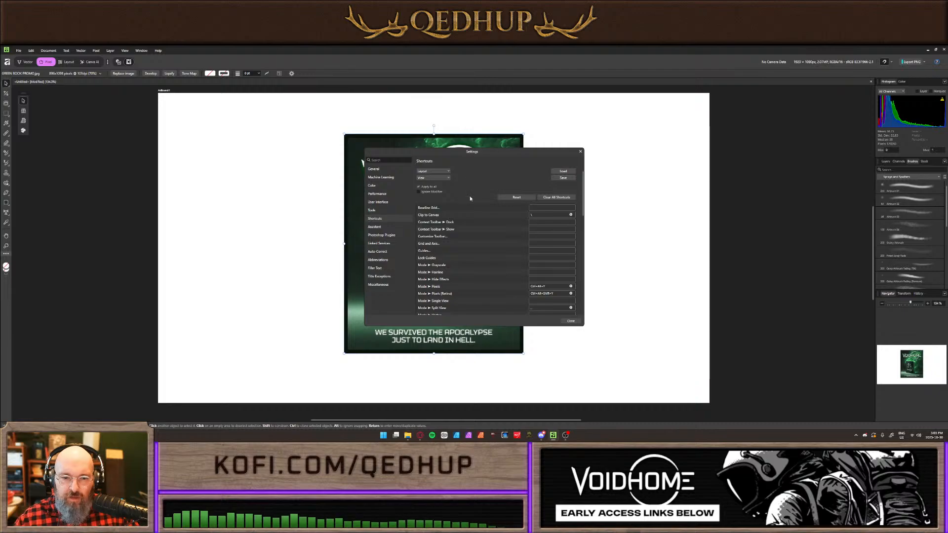
left_click(579, 150)
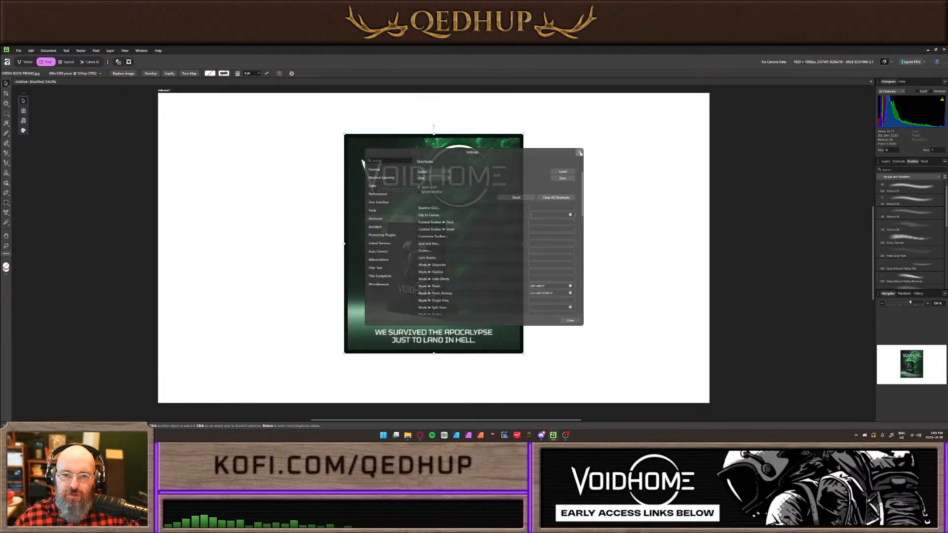
Start a mesh warp on the placed VOIDHOME poster, dismissing the assistant's notice, and display the layer list
left_click(24, 121)
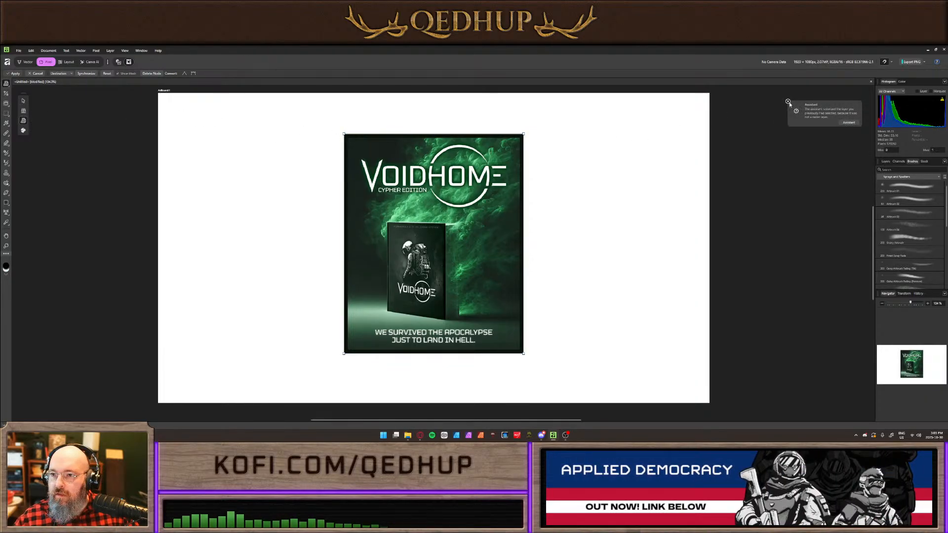
left_click(789, 102)
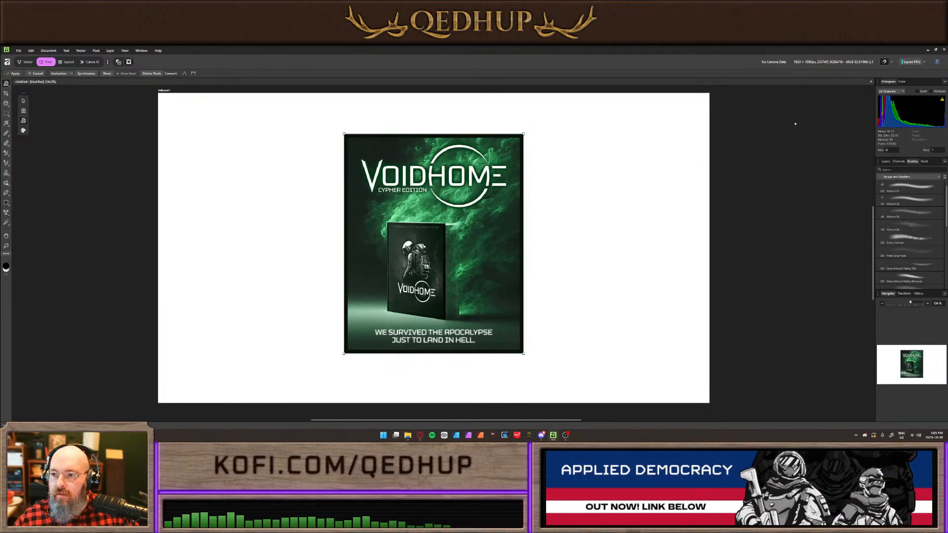
left_click(885, 163)
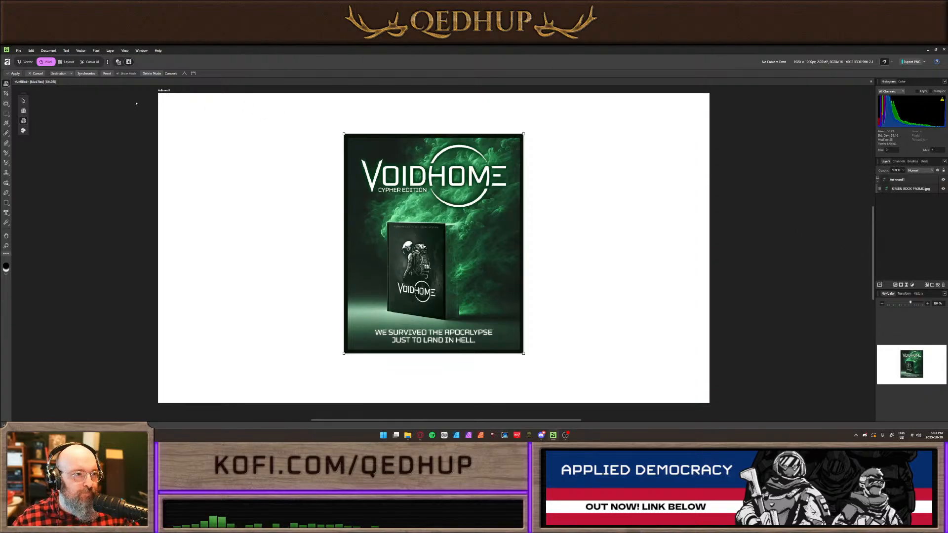
Lower the poster's upper-left mesh corner slightly, and add two vertical and two horizontal grid lines to the warp mesh
left_click_drag(344, 134, 344, 148)
left_click(414, 144)
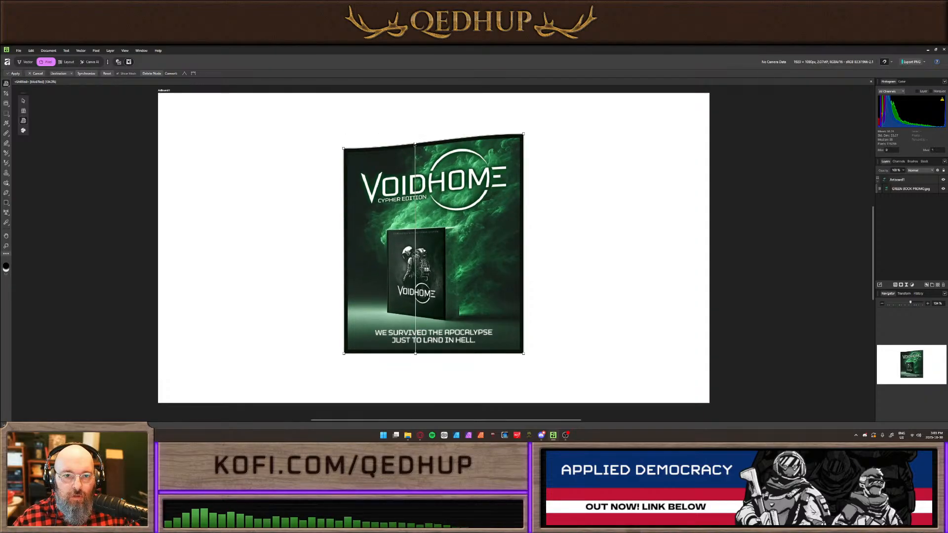
left_click(457, 140)
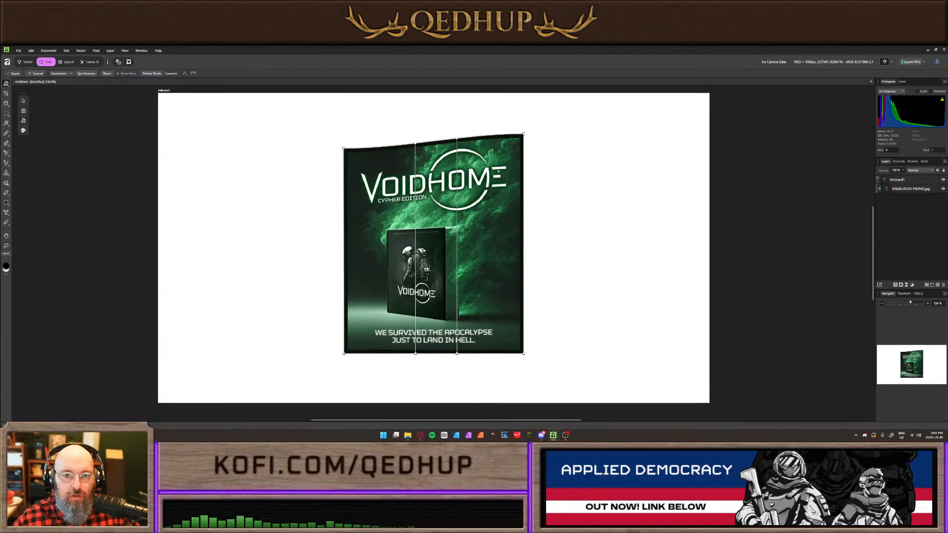
left_click(523, 204)
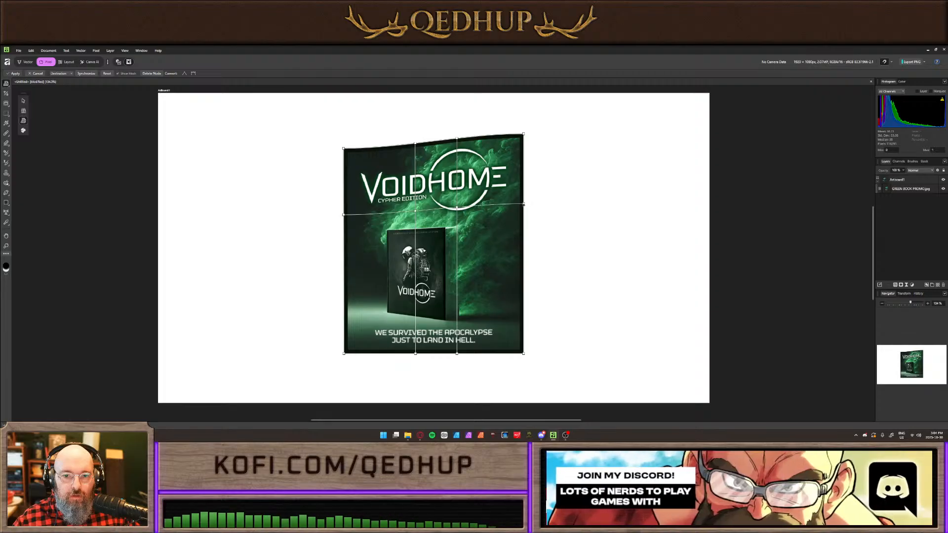
left_click(522, 290)
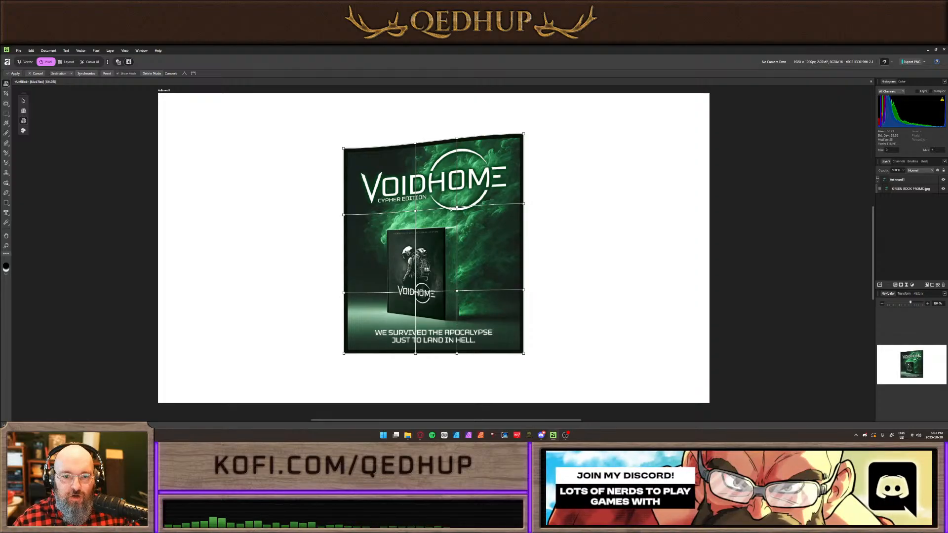
Distort the poster by moving inner, upper, right and lower mesh nodes, and switch to the Vector studio and back to Pixel
left_click_drag(457, 208, 390, 213)
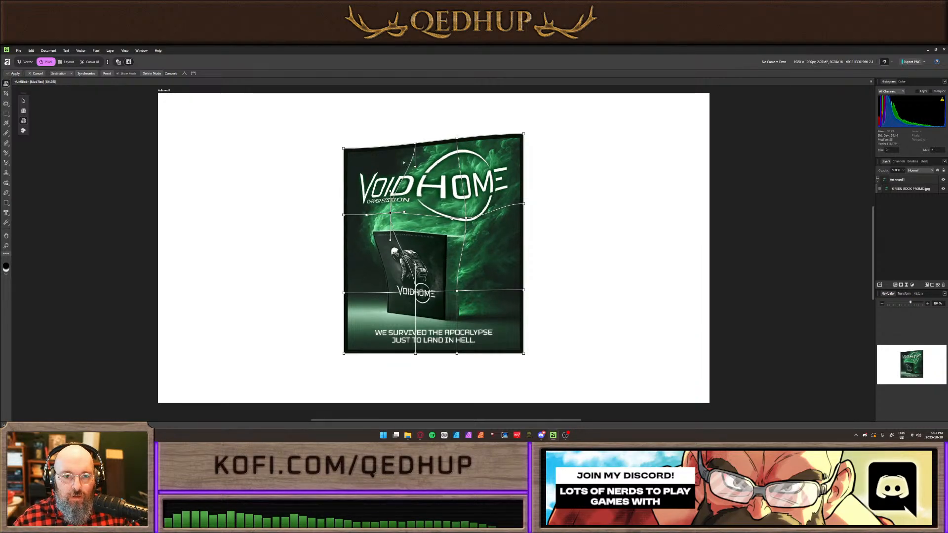
left_click_drag(415, 143, 394, 145)
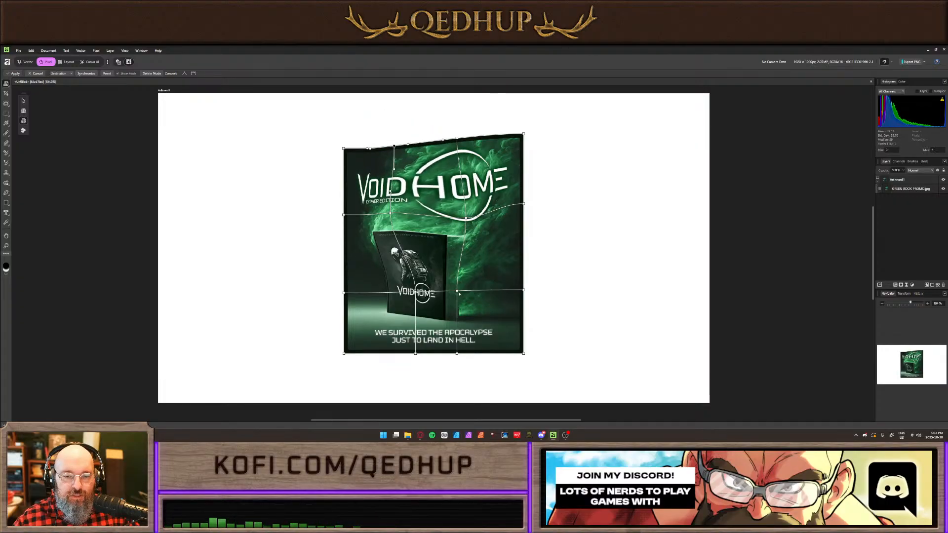
left_click_drag(524, 290, 558, 276)
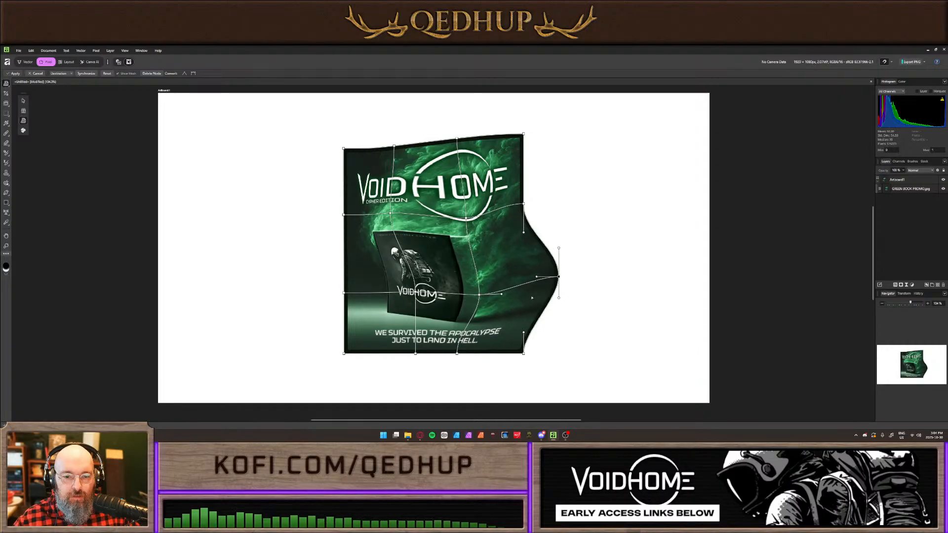
mouse_move(457, 353)
left_mouse_down()
mouse_move(467, 340)
mouse_move(466, 372)
mouse_move(467, 356)
left_mouse_up()
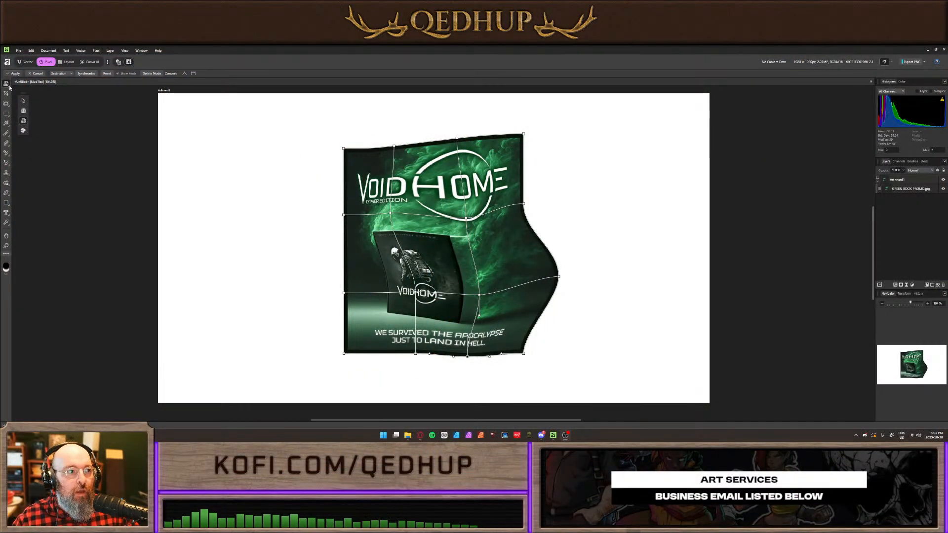
left_click(27, 62)
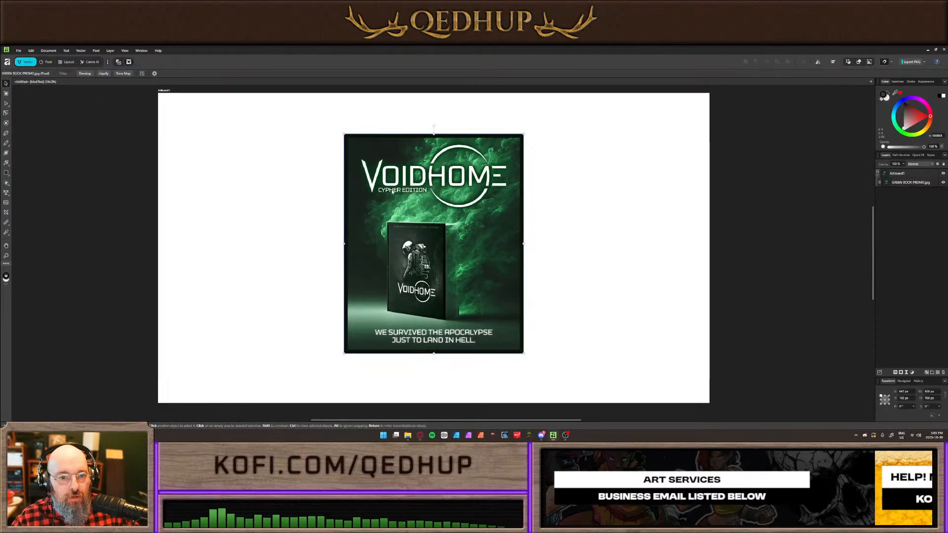
left_click(48, 62)
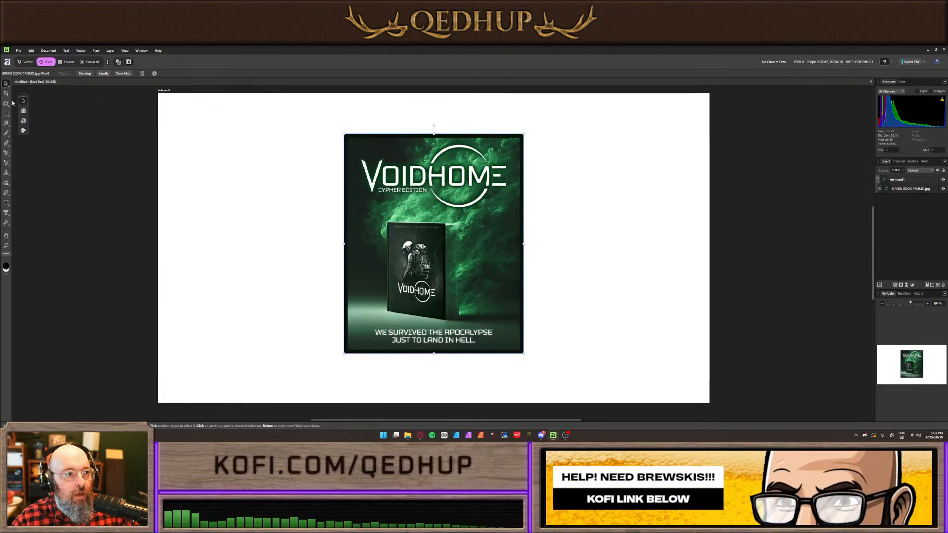
Mesh-warp the poster by pulling its upper-left corner down and outward and bending its upper edge inward, and apply the warp
left_click(23, 121)
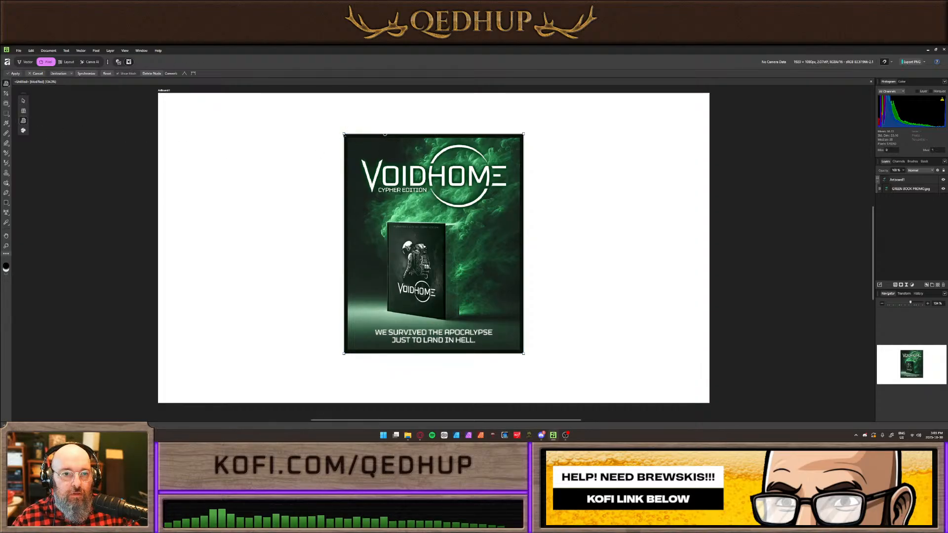
left_click_drag(344, 134, 311, 182)
double_click(389, 167)
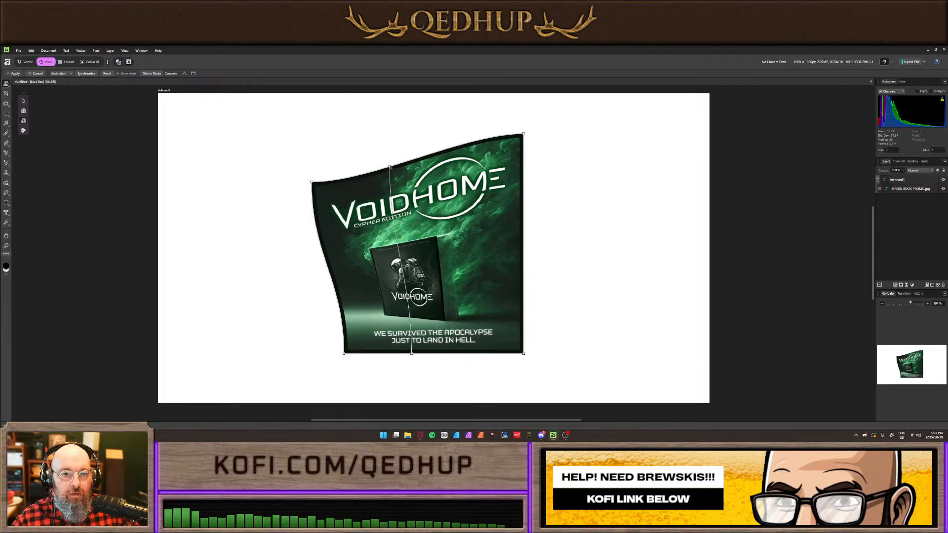
left_click_drag(389, 167, 411, 203)
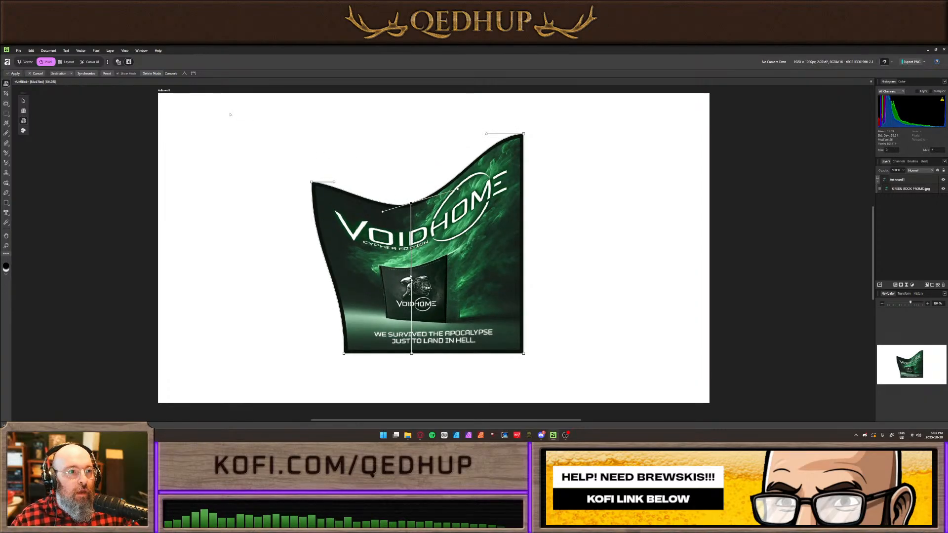
left_click(15, 73)
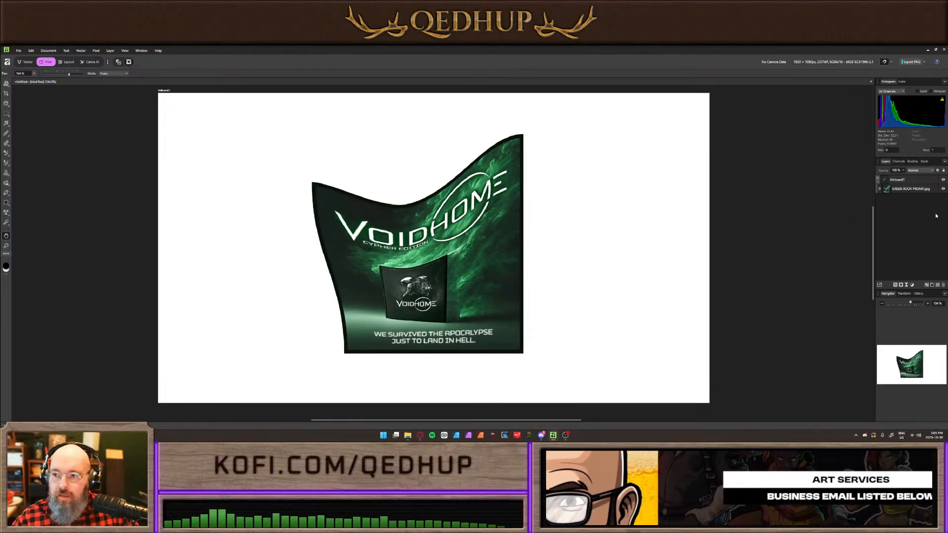
Reopen the mesh warp on the VOIDHOME poster, check its source and destination mode options, and close the warp
double_click(894, 189)
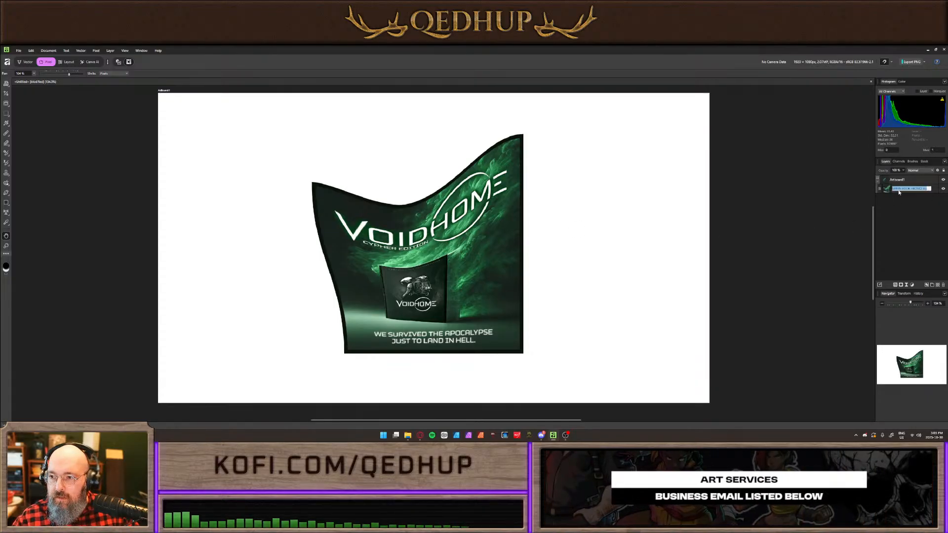
left_click(893, 191)
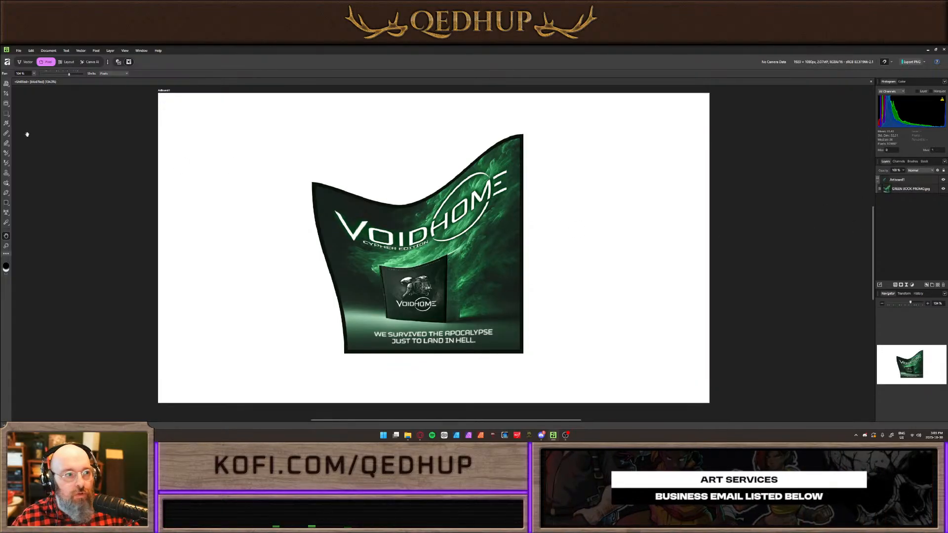
left_click(6, 84)
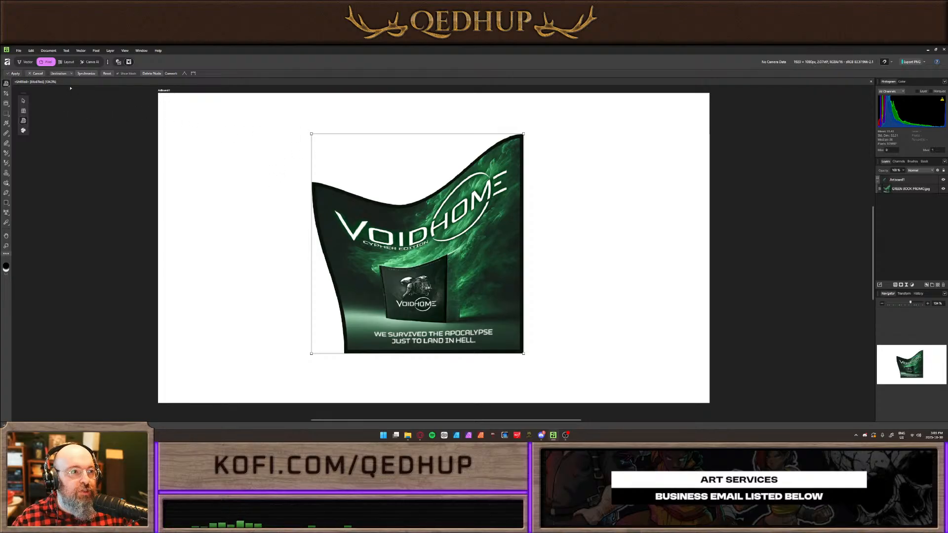
left_click(61, 74)
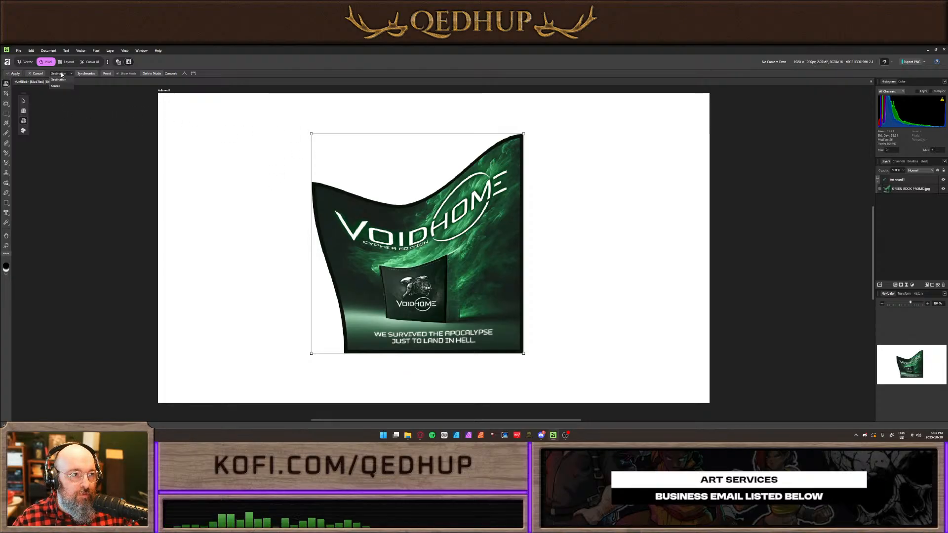
left_click(62, 74)
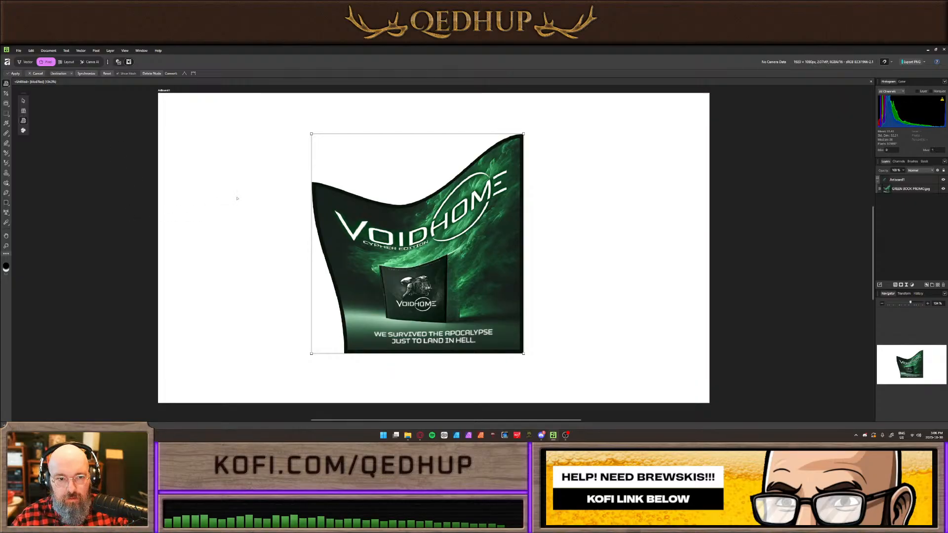
left_click(15, 74)
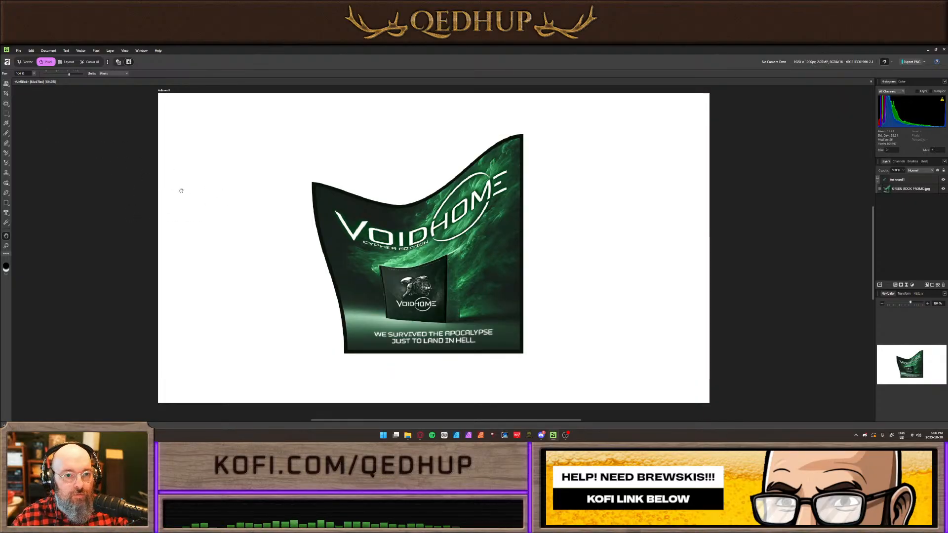
Undo the mesh warp on the VOIDHOME poster and switch to the Vector studio
key("ctrl+z")
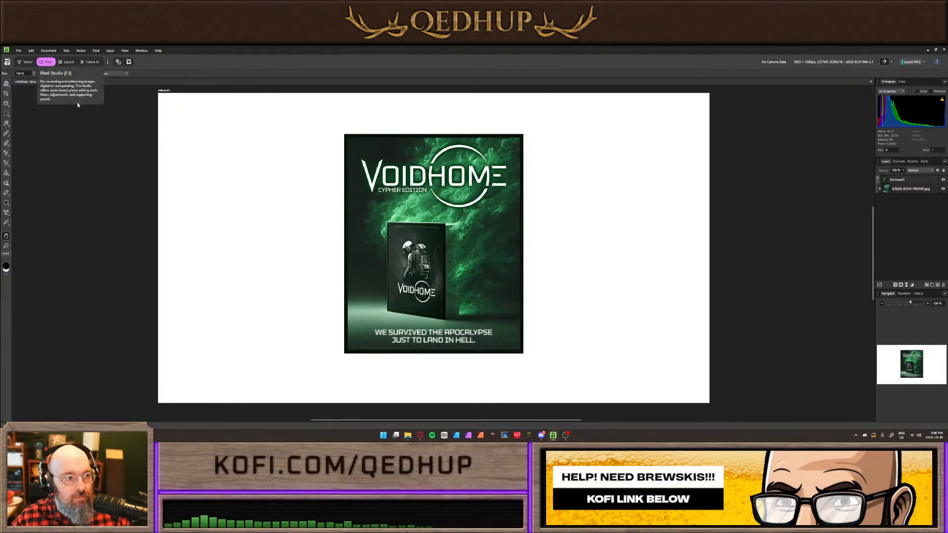
left_click_drag(181, 161, 193, 164)
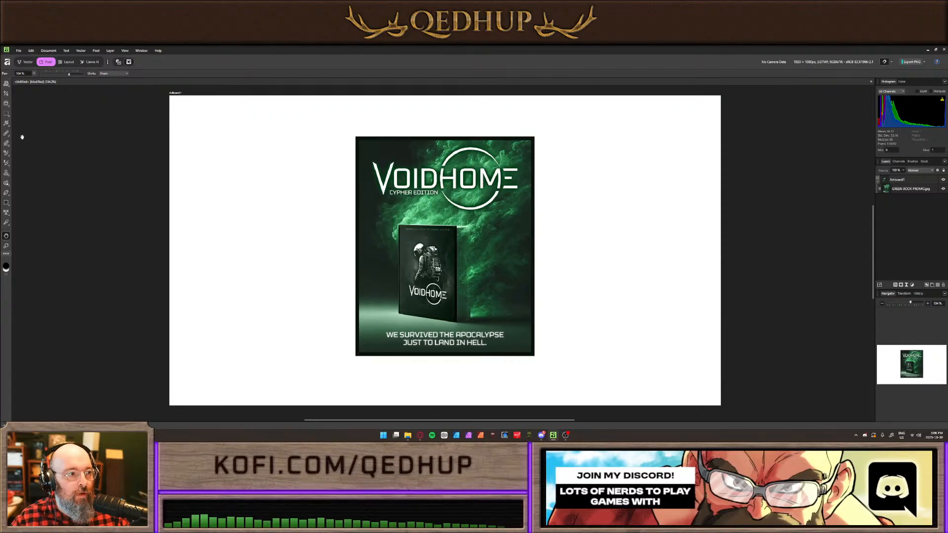
left_click(30, 62)
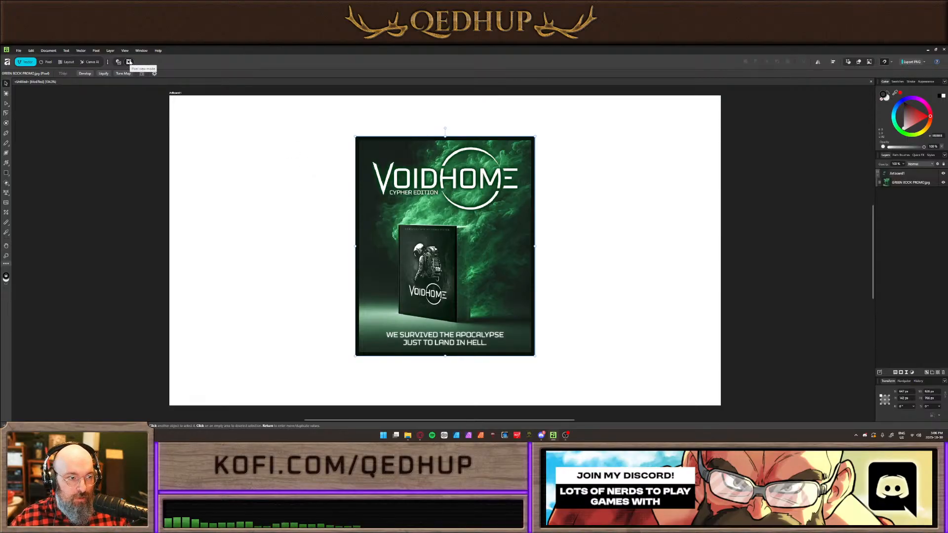
scroll(588, 234, "up", 2)
scroll(466, 238, "down", 1)
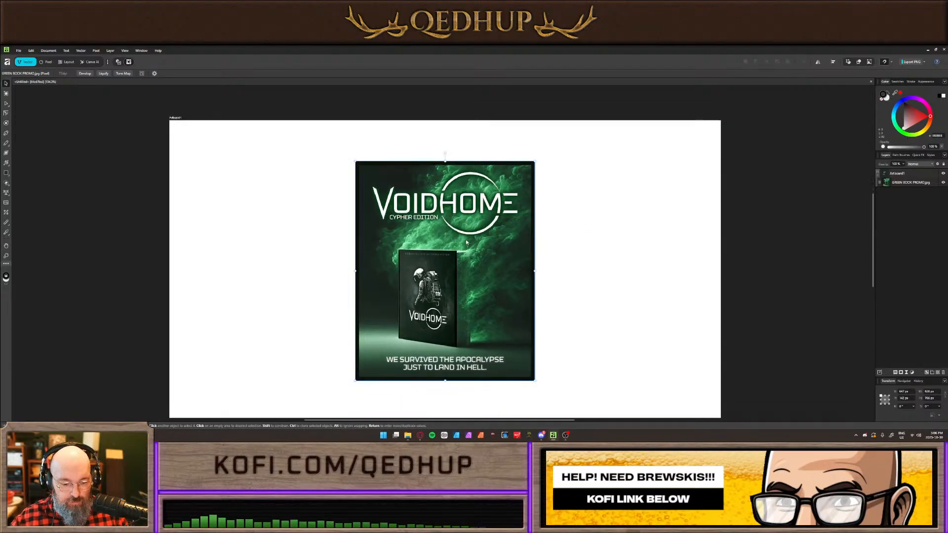
scroll(444, 239, "up", 3)
scroll(435, 239, "up", 2)
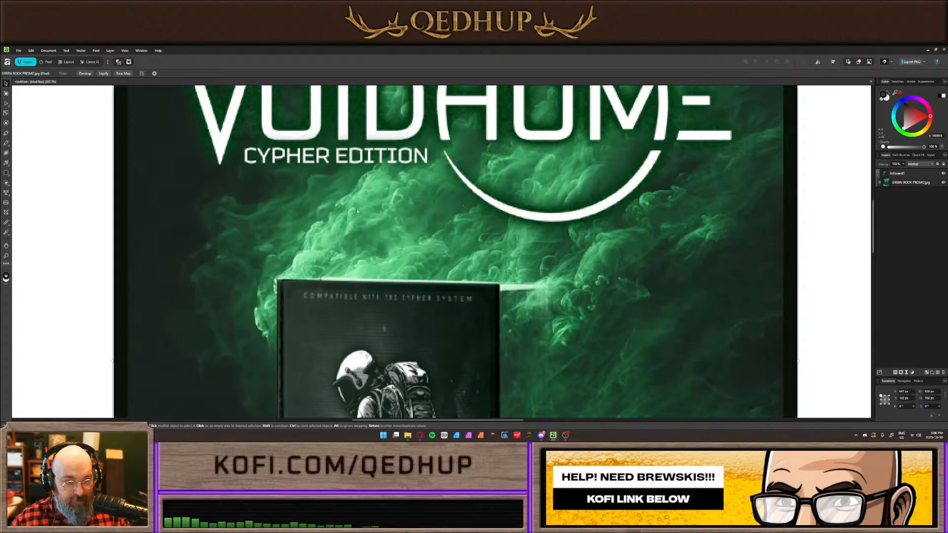
scroll(360, 206, "down", 4)
left_click_drag(274, 217, 369, 221)
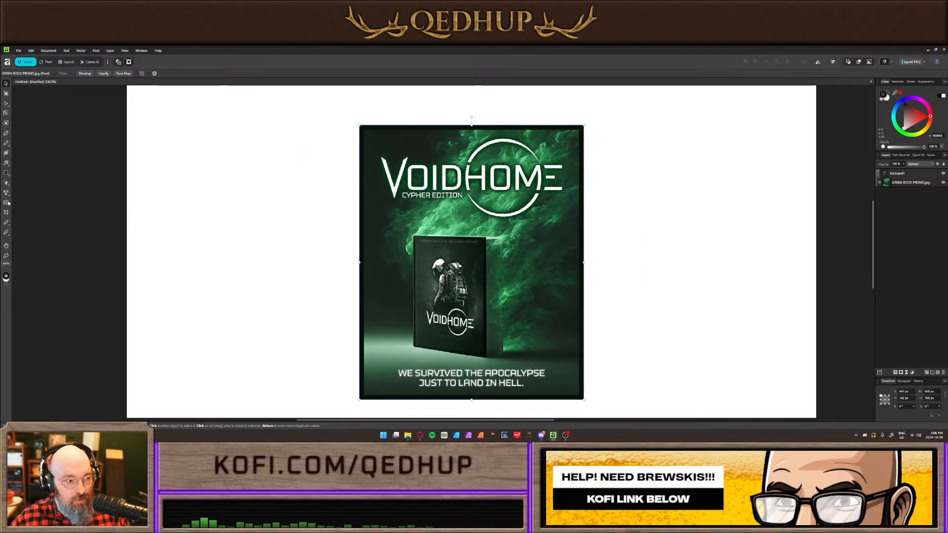
Draw a cat shape about 460 px wide with the Cat Tool on the blank area beside the poster
left_click(10, 172)
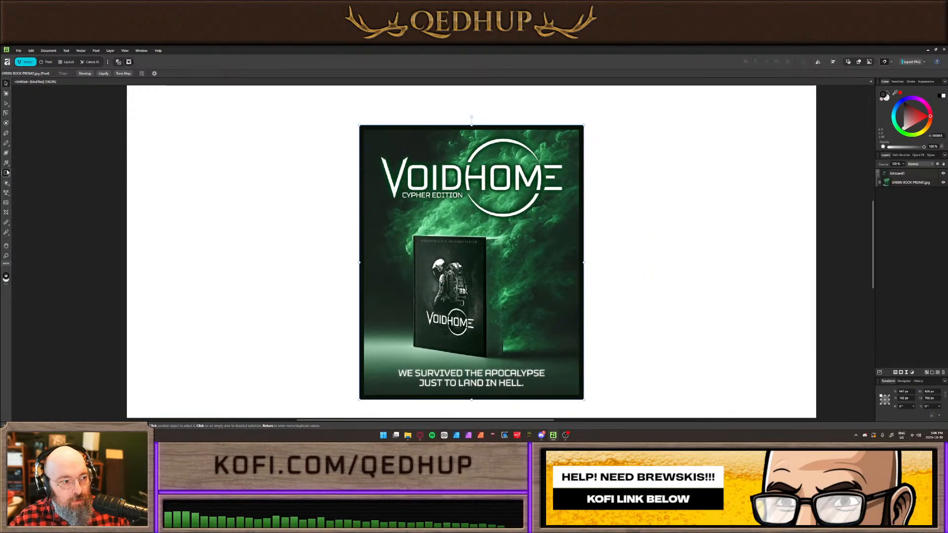
left_click(14, 178)
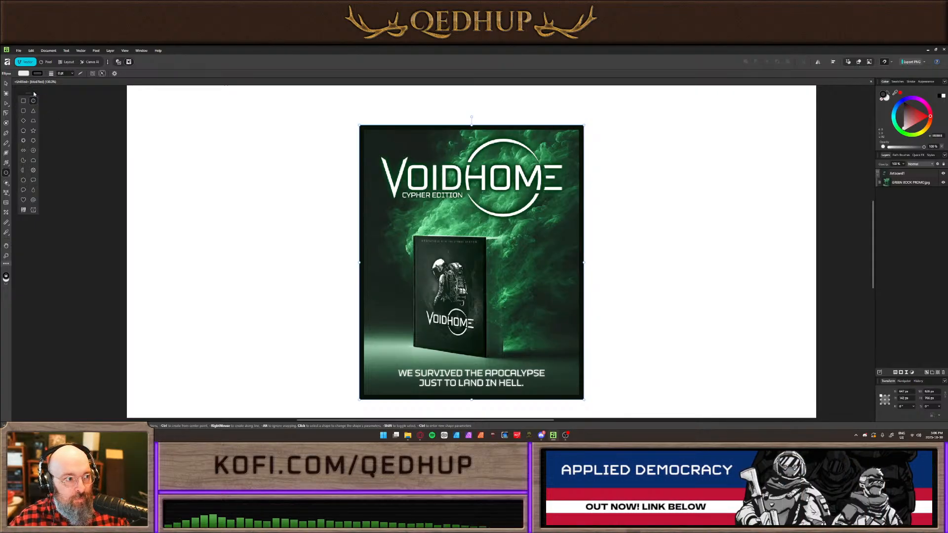
left_click(33, 210)
left_click_drag(169, 143, 335, 307)
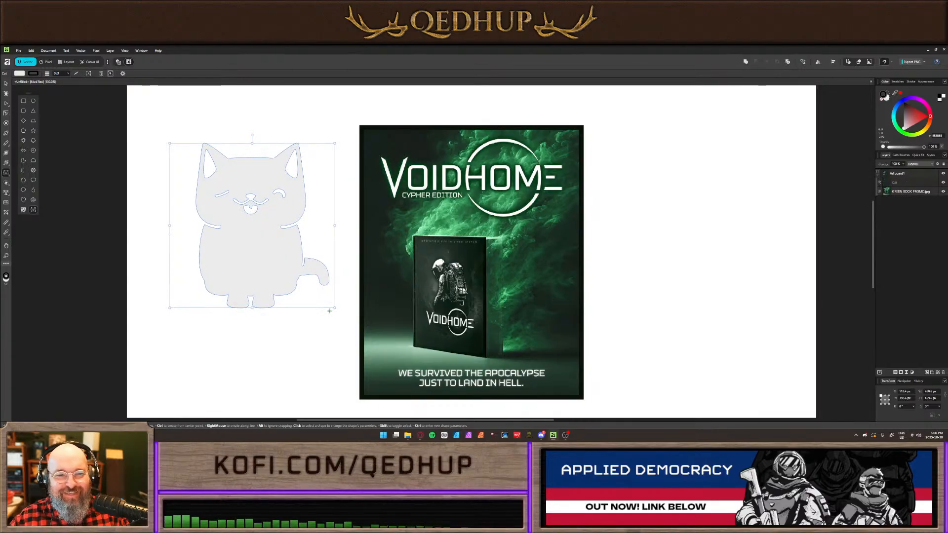
Switch the cat's fill colour picker to the HSL Color Wheel and set the fill to black
left_click(21, 74)
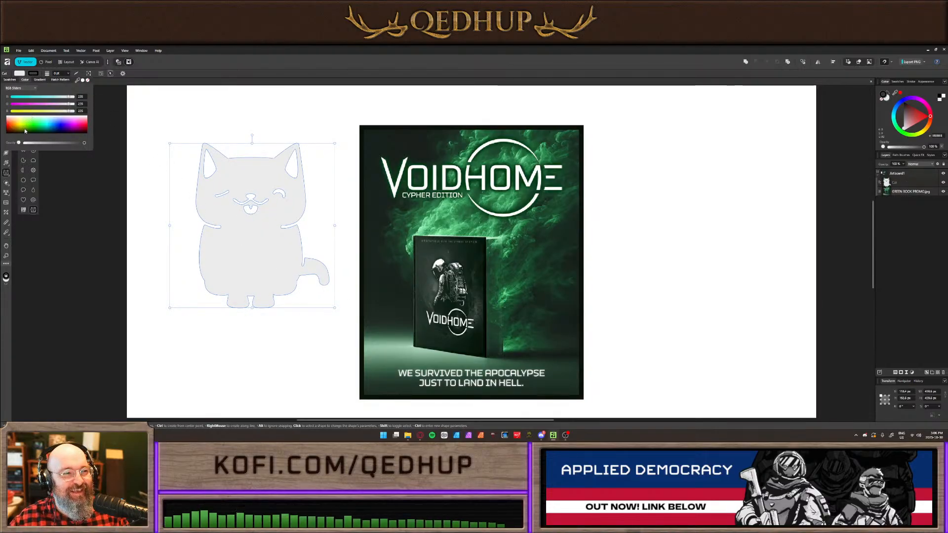
left_click(20, 88)
left_click(16, 98)
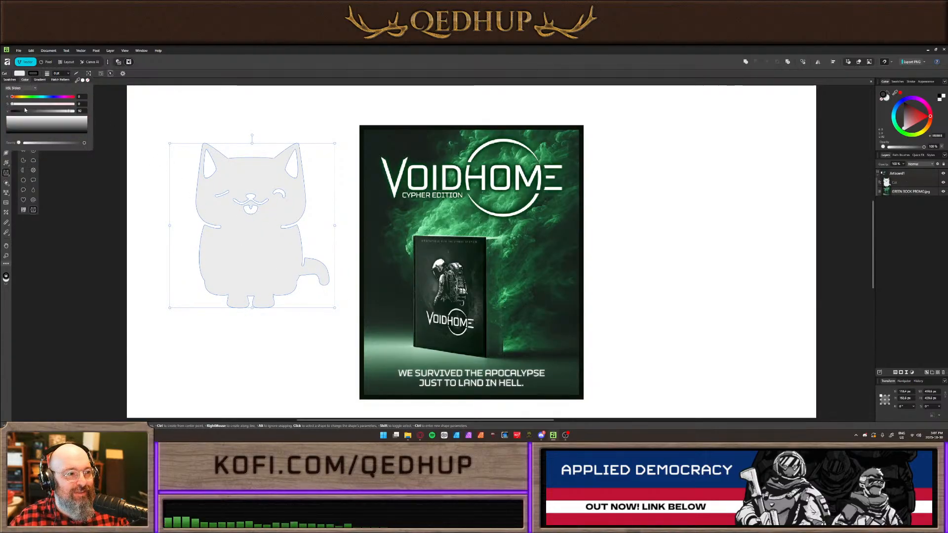
left_click(20, 88)
left_click(25, 139)
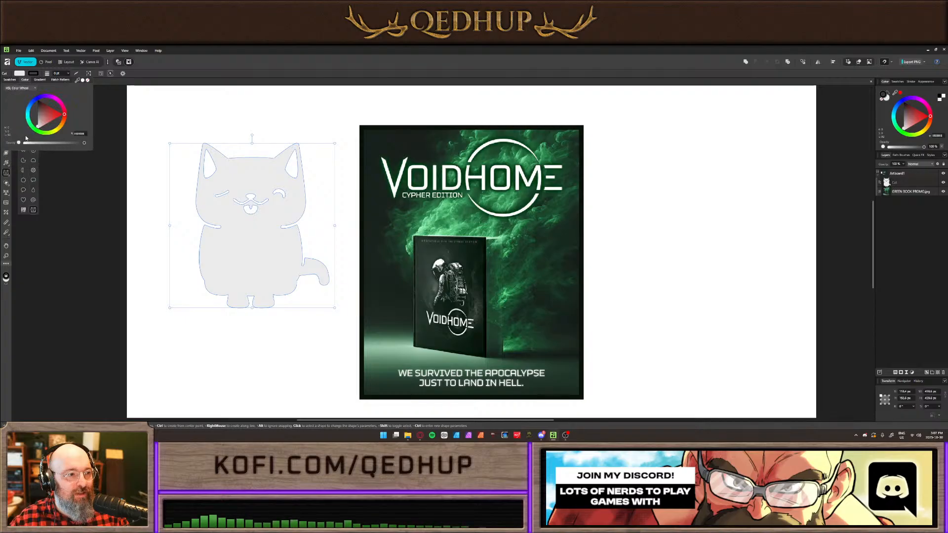
left_click_drag(45, 114, 38, 100)
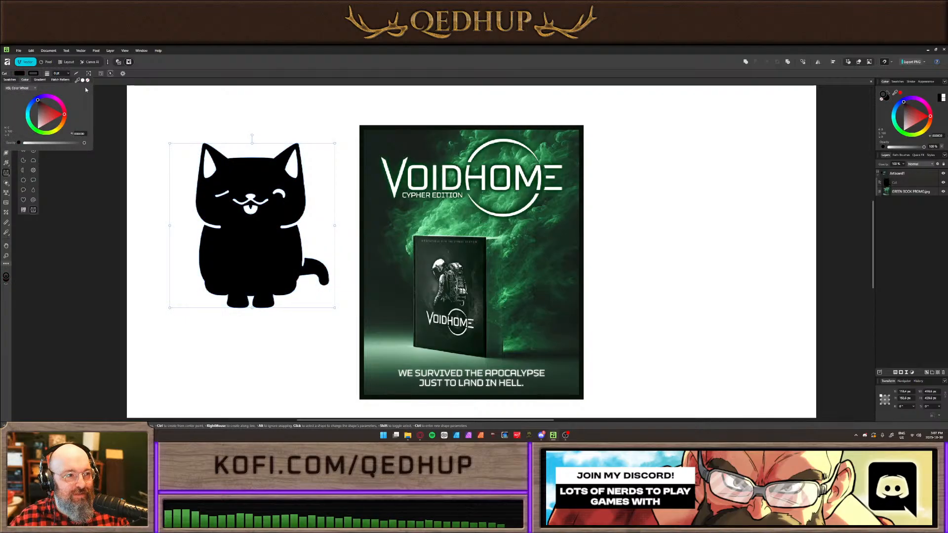
left_click(21, 89)
left_click(21, 89)
left_click(125, 76)
left_click(20, 73)
left_click(20, 73)
left_click_drag(150, 104, 182, 140)
left_click(20, 73)
left_click(20, 73)
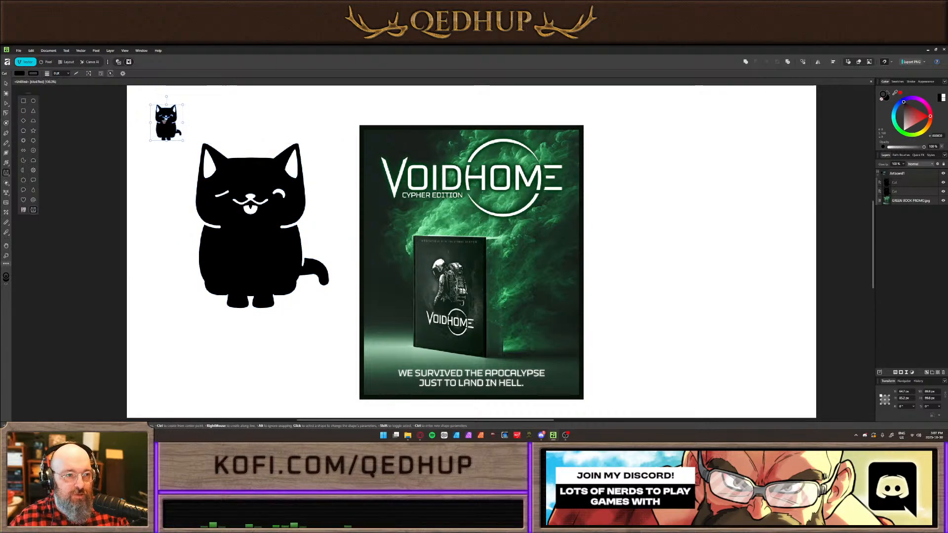
left_click(6, 84)
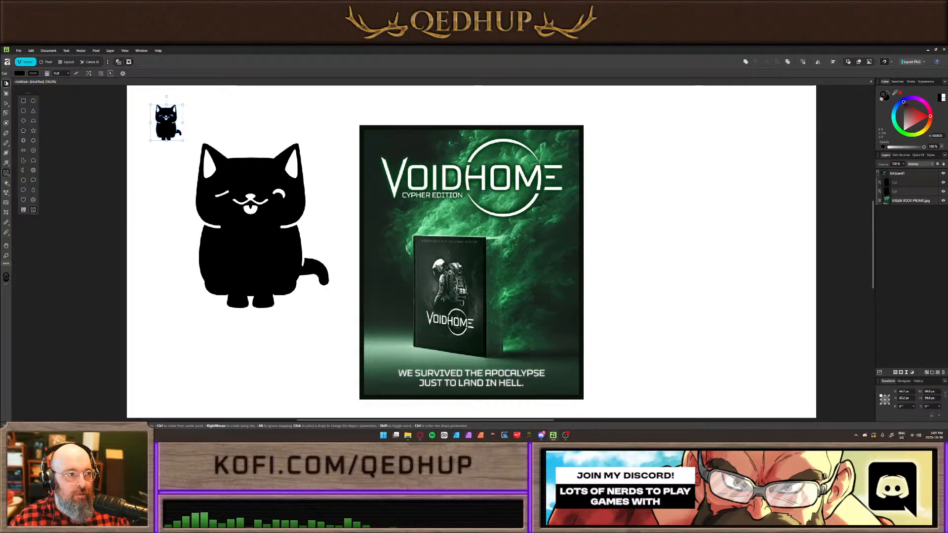
left_click_drag(163, 125, 169, 168)
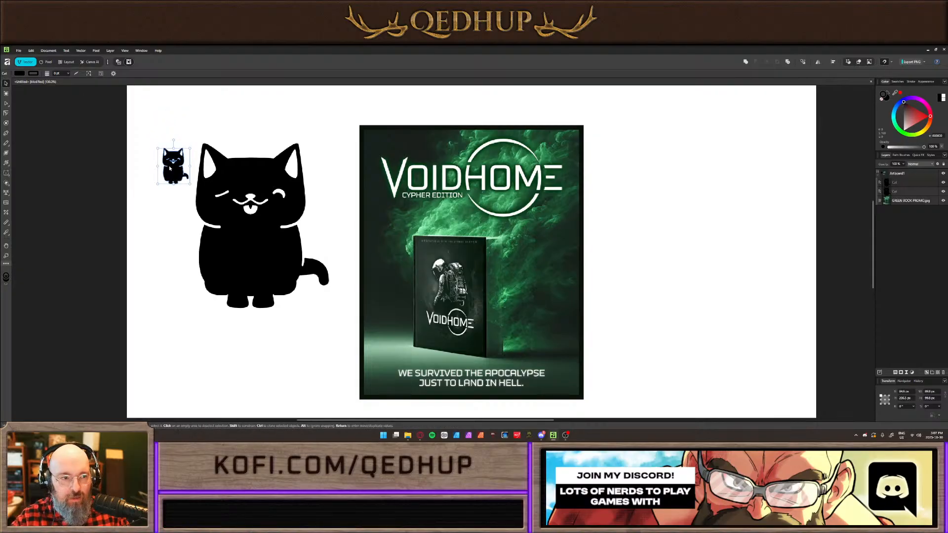
key("Delete")
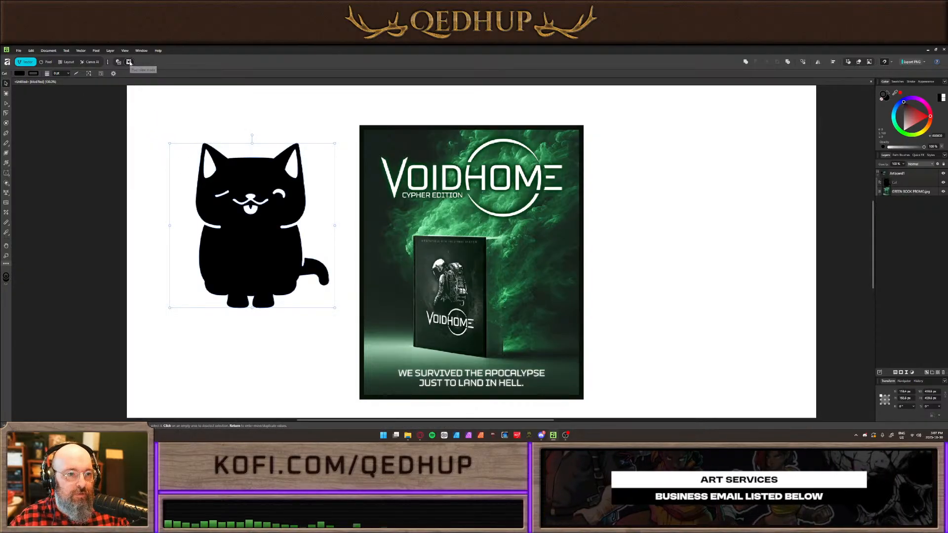
Compare the edges of the cat's ears and face in pixel view mode and vector view mode at high magnification
scroll(222, 148, "up", 10)
left_click_drag(382, 165, 363, 267)
left_click(586, 179)
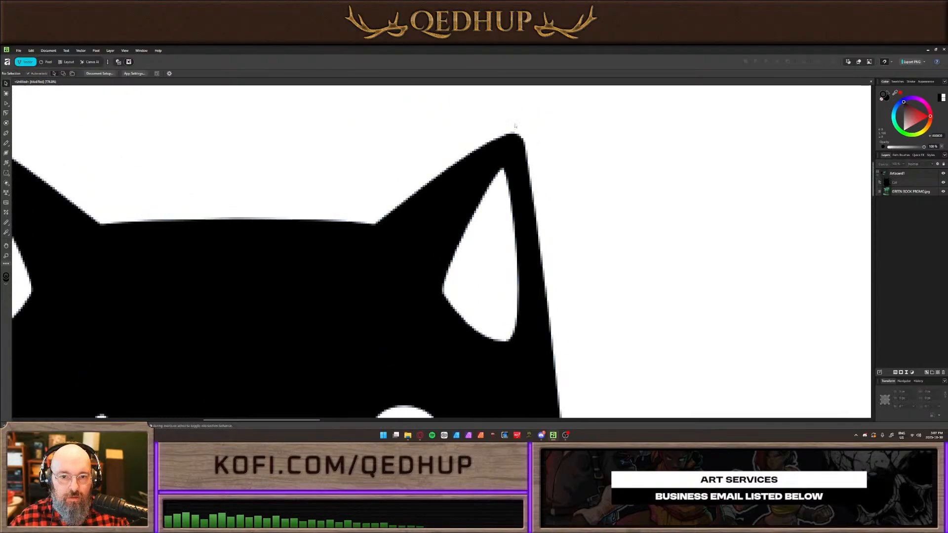
left_click(118, 62)
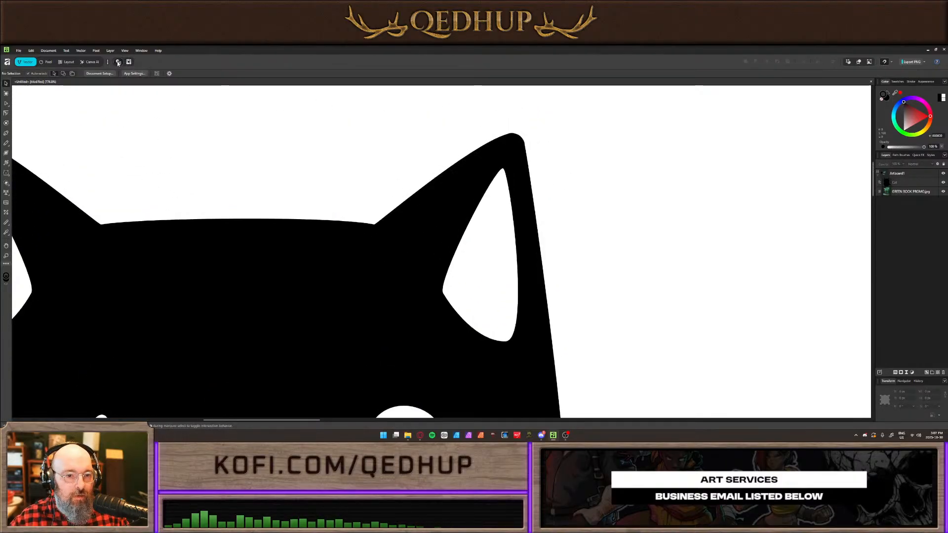
scroll(412, 227, "up", 10)
scroll(406, 207, "down", 15)
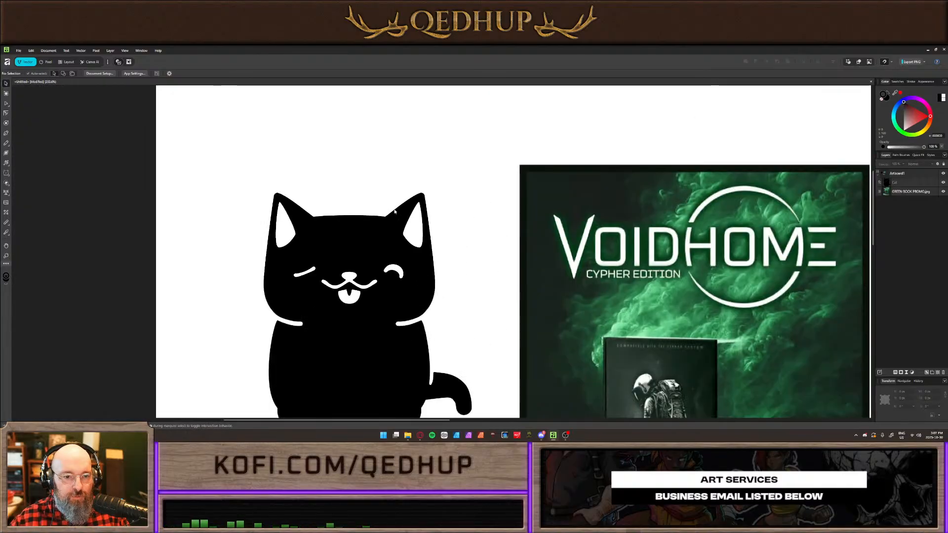
scroll(398, 214, "up", 6)
left_click(119, 61)
scroll(473, 290, "up", 5)
scroll(469, 289, "down", 10)
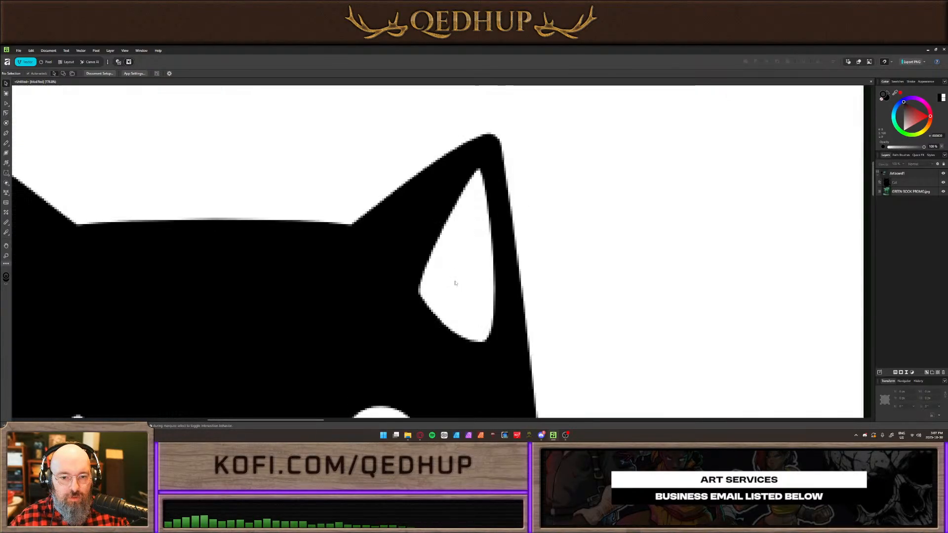
scroll(455, 287, "up", 3)
scroll(455, 287, "up", 3)
scroll(455, 288, "down", 4)
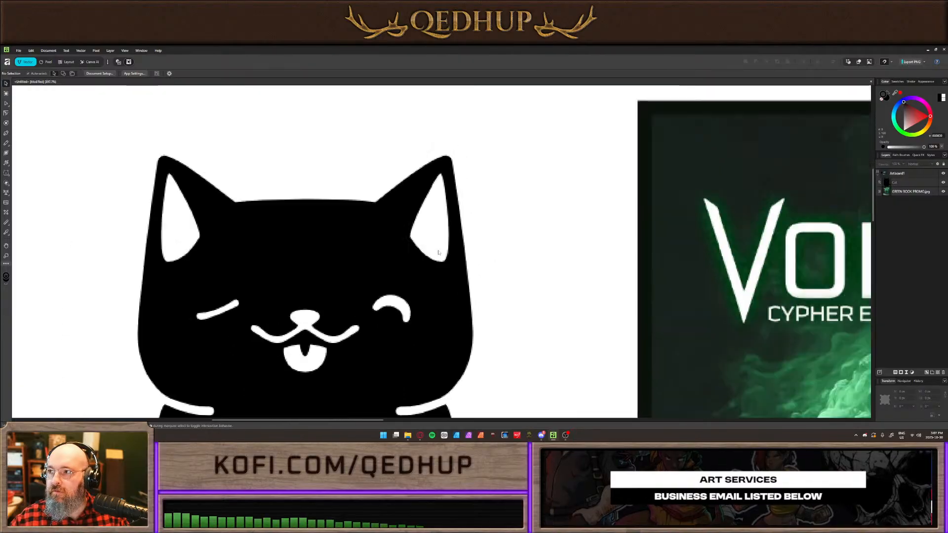
Preview the artboard in the outline and retina pixel view modes, examine the cat's edges, and collapse the view mode options
left_click(118, 63)
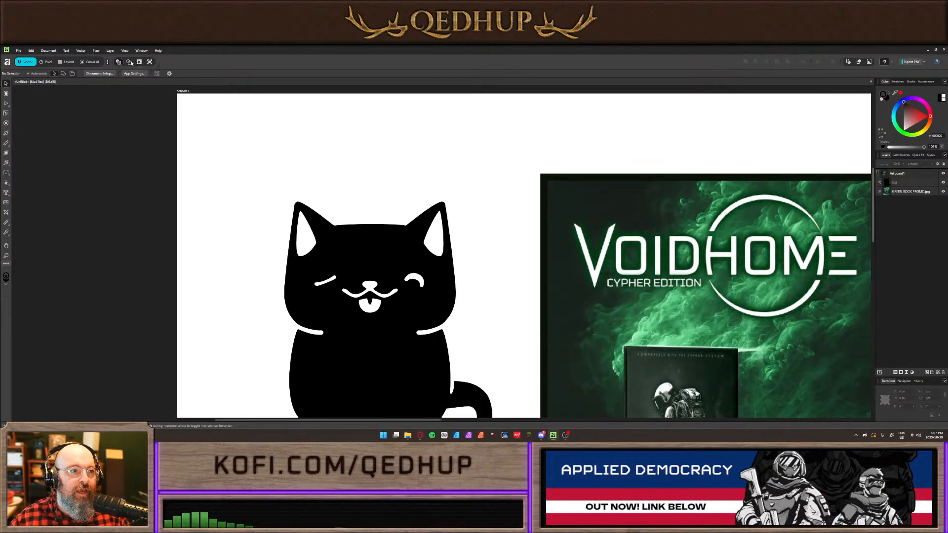
left_click(129, 62)
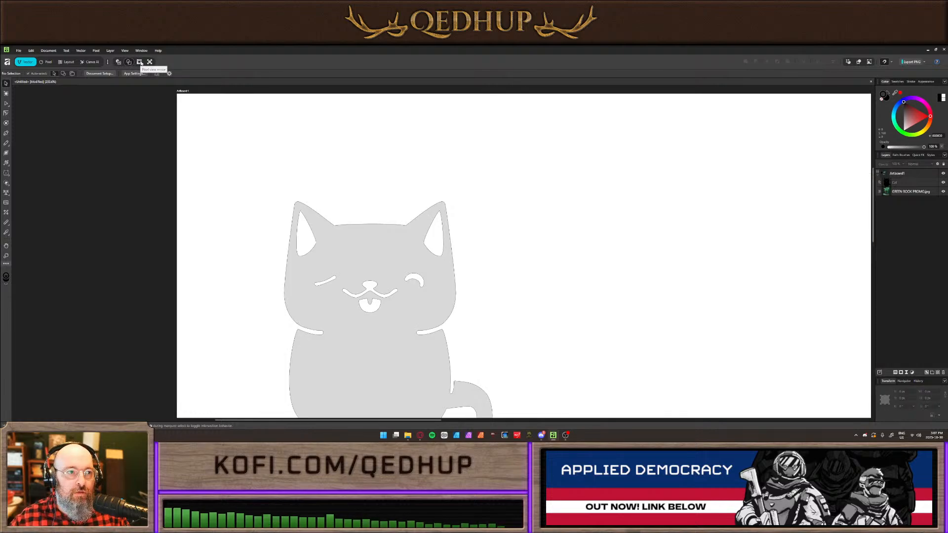
left_click(150, 62)
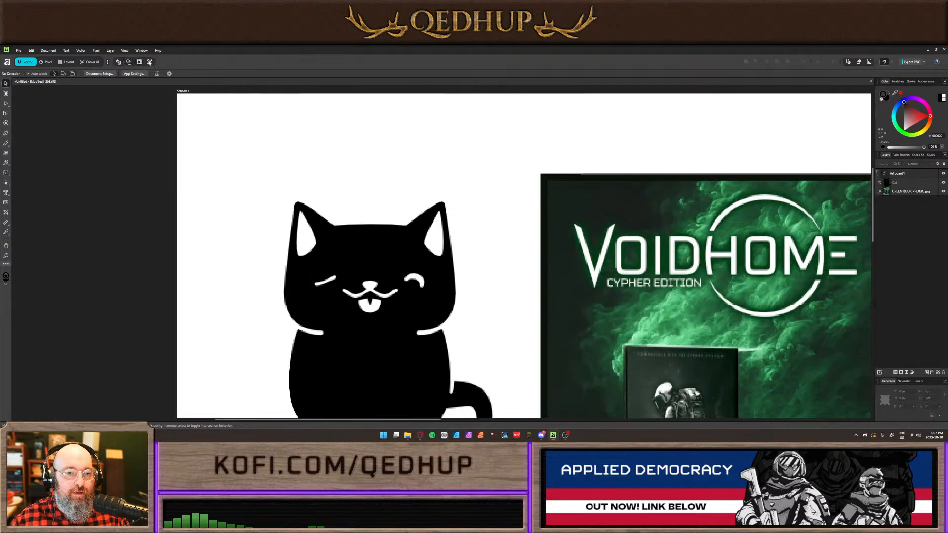
scroll(394, 247, "up", 5)
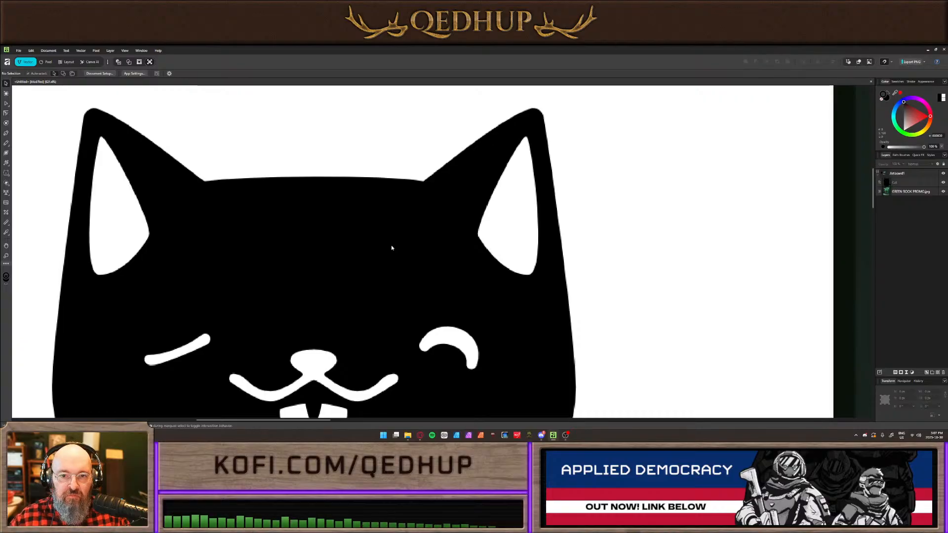
scroll(393, 247, "down", 6)
left_click_drag(445, 247, 339, 163)
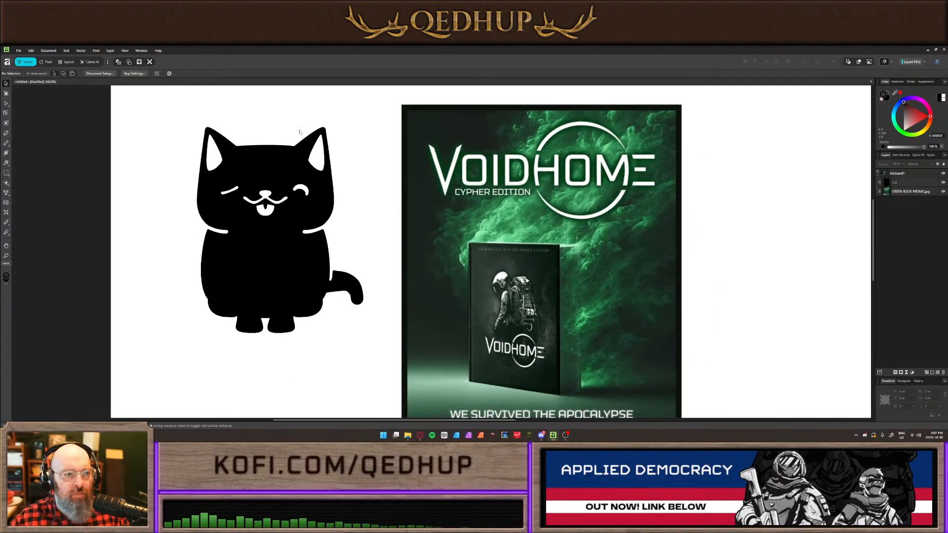
left_click(129, 66)
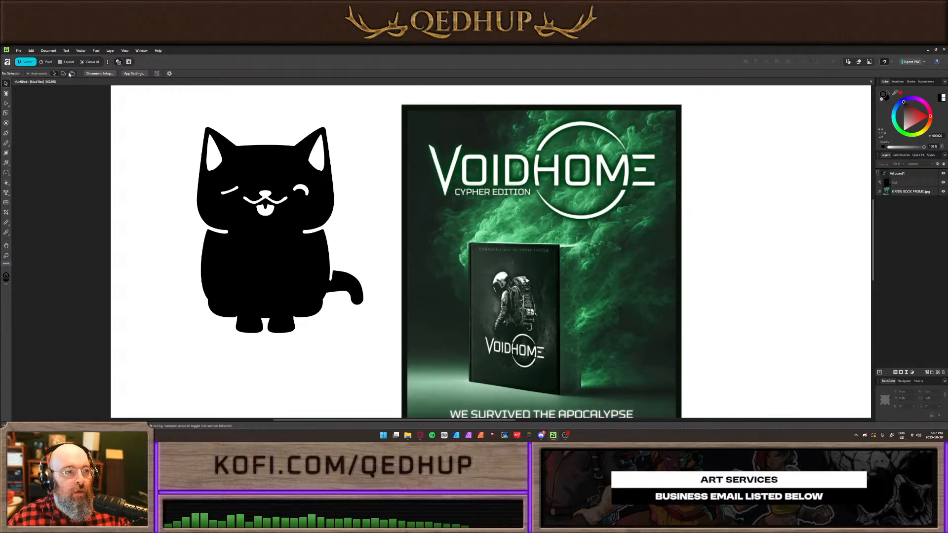
Display the list of available shape tools in the Vector studio
left_click(6, 174)
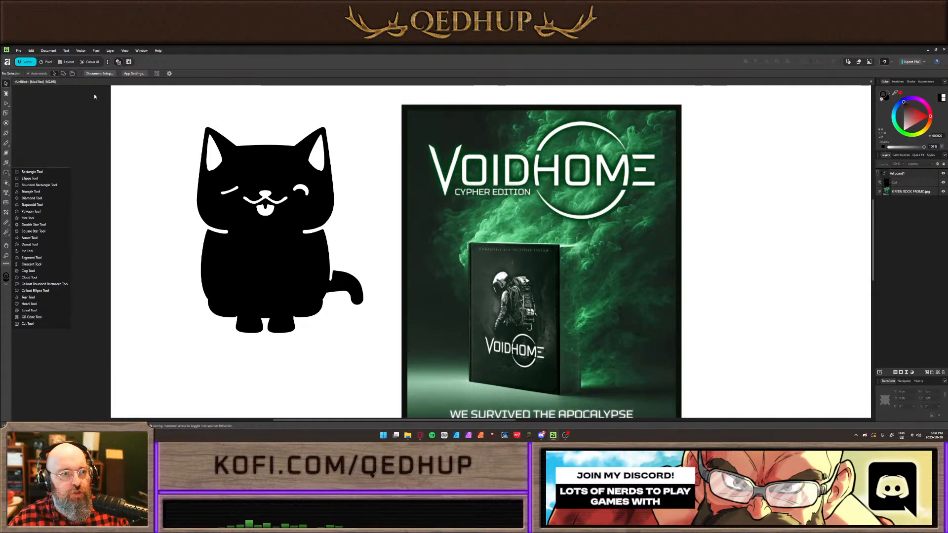
Activate the Artboard tool and enable snapping for the document
left_click(6, 94)
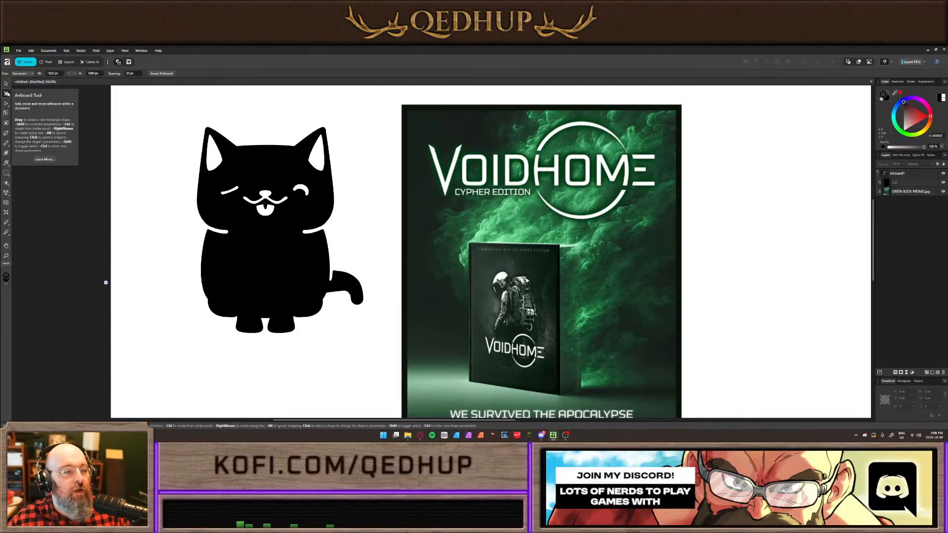
scroll(218, 194, "down", 3)
left_click_drag(189, 180, 77, 177)
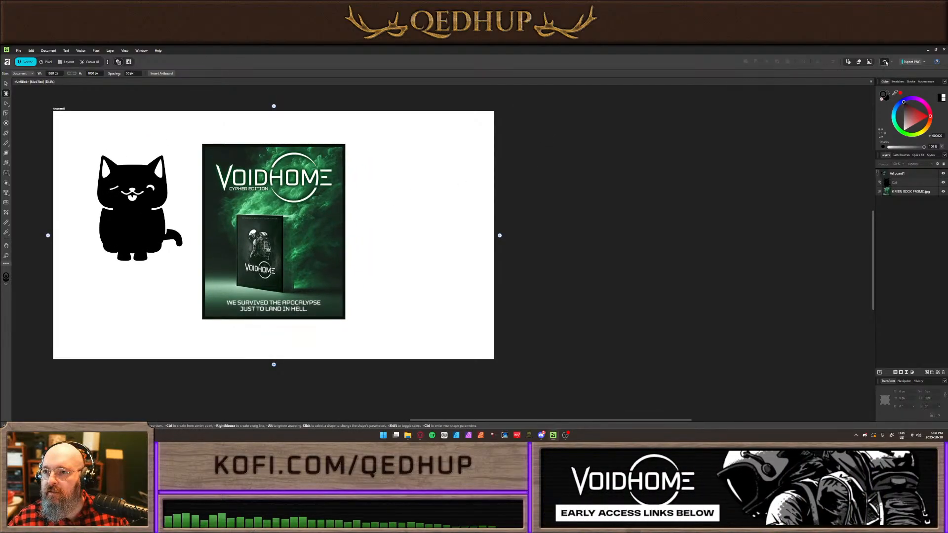
left_click(891, 63)
left_click(916, 72)
left_click(915, 74)
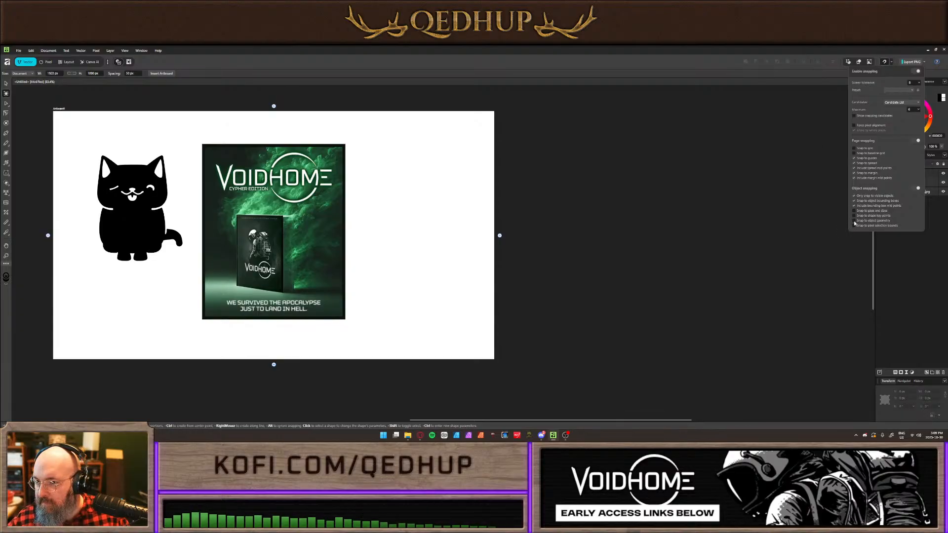
left_click(889, 59)
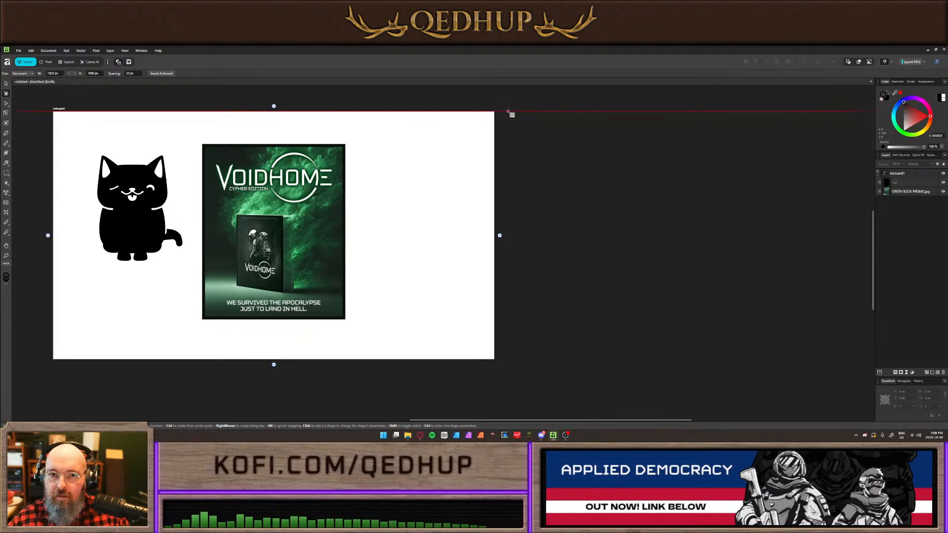
Draw a second artboard about 972 px wide and 1080 px high beside the first, and move it closer to it
left_click_drag(513, 111, 736, 359)
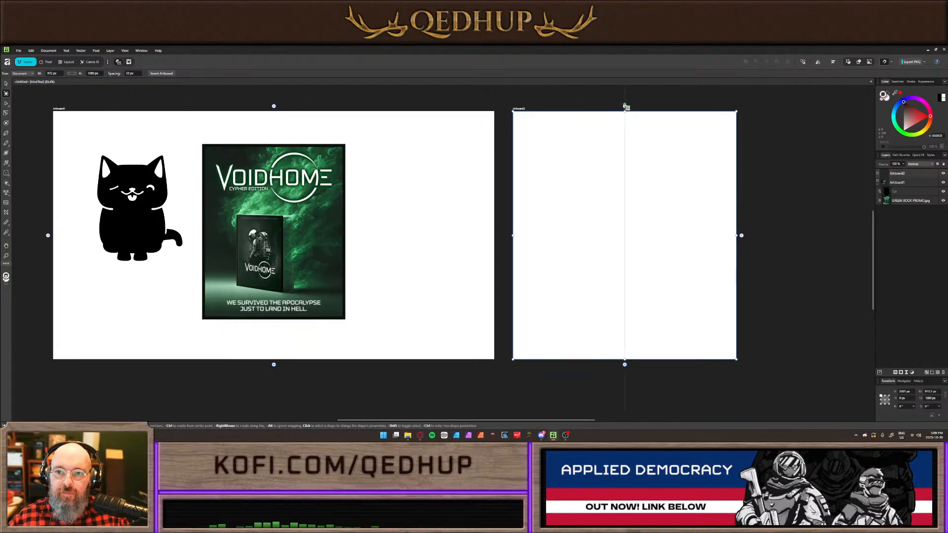
left_click_drag(624, 107, 618, 106)
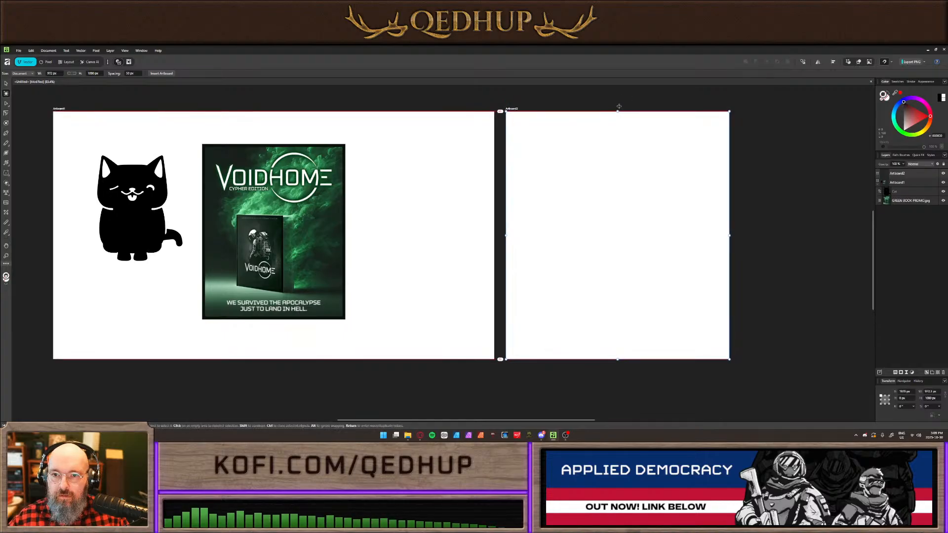
Add two more artboards of the same size in a row after the second one
left_click(734, 235)
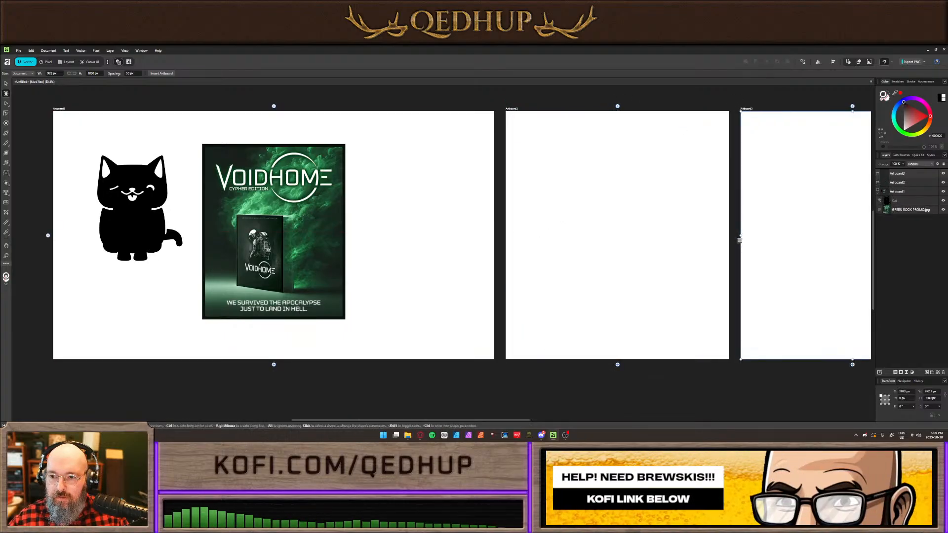
scroll(672, 243, "right", 5)
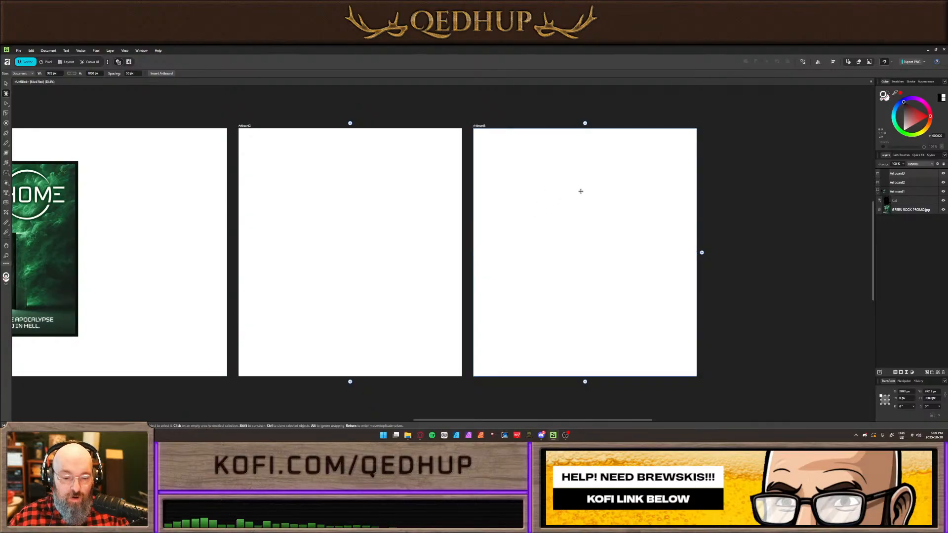
left_click(702, 254)
scroll(615, 238, "down", 2)
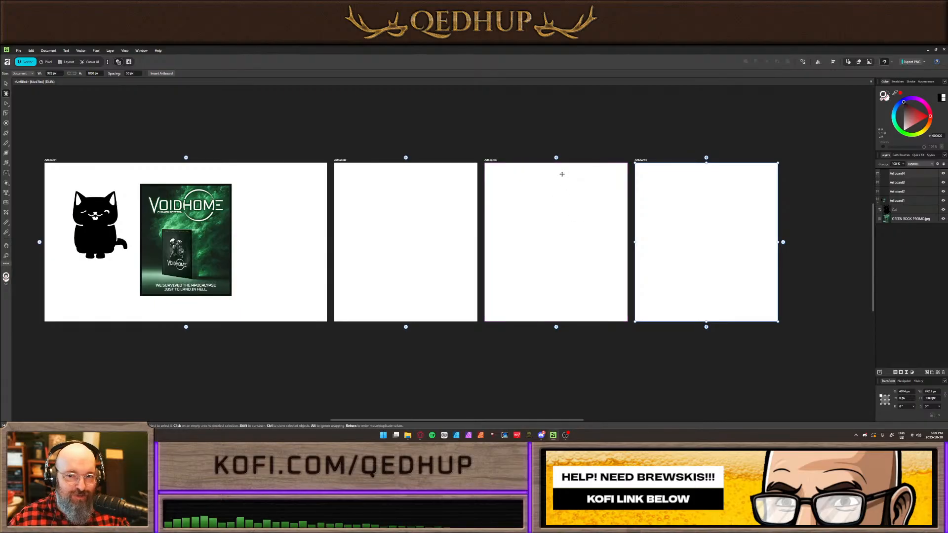
Delete the third and fourth artboards
left_click(6, 84)
left_click(557, 194)
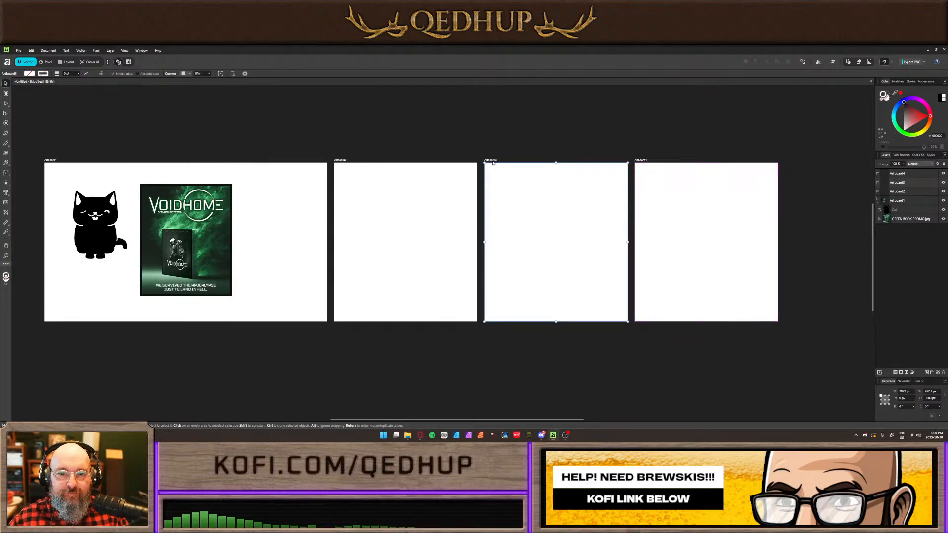
left_click(645, 161, "shift")
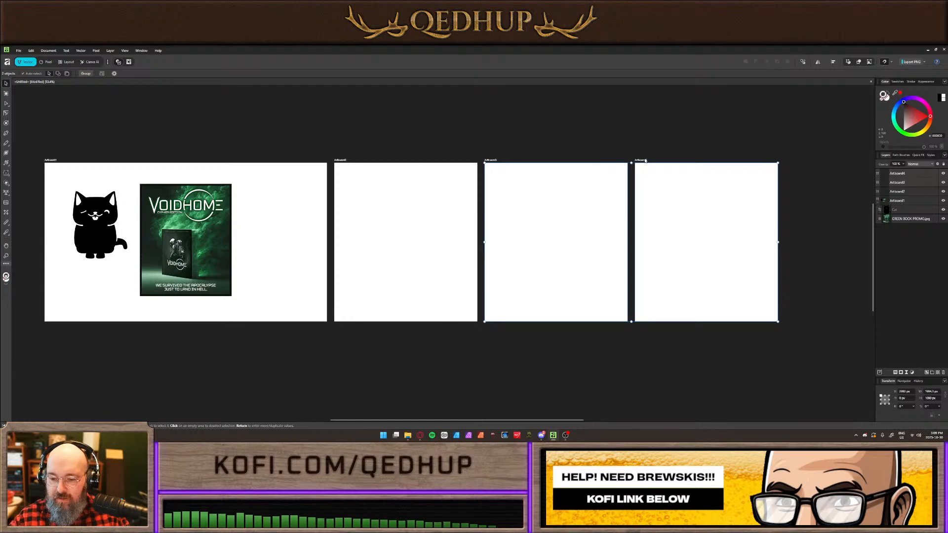
key("Delete")
scroll(423, 226, "up", 3)
scroll(501, 205, "down", 2)
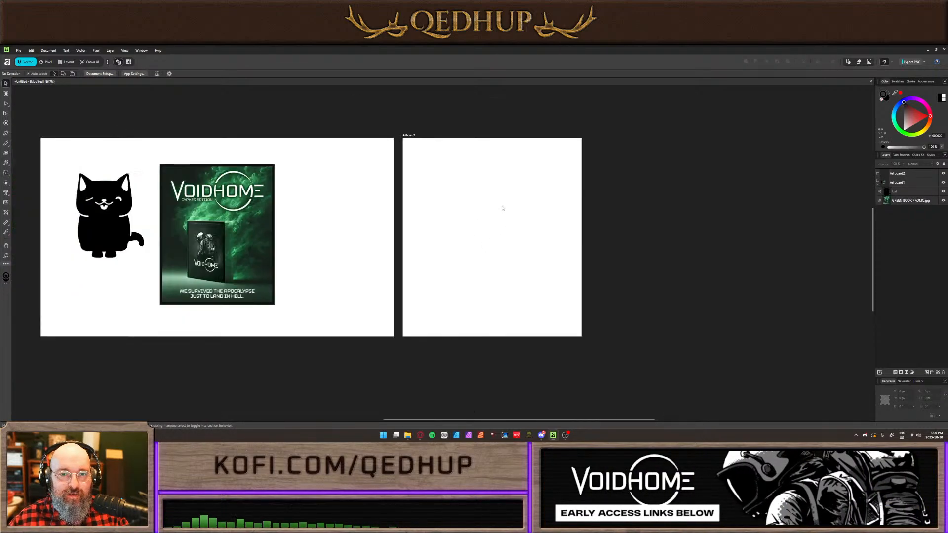
Reduce the second artboard's width to about 905 px with the Artboard tool
left_click(486, 192)
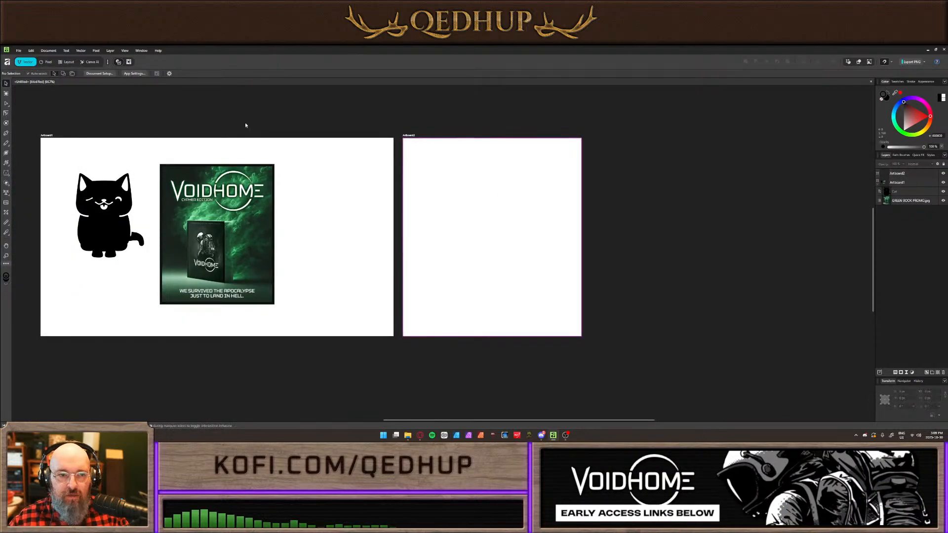
left_click(6, 93)
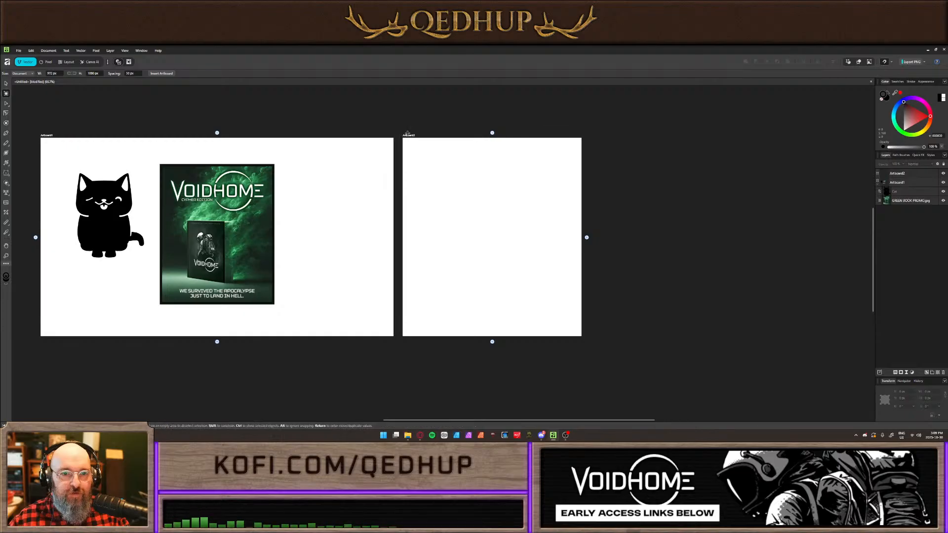
left_click(407, 135)
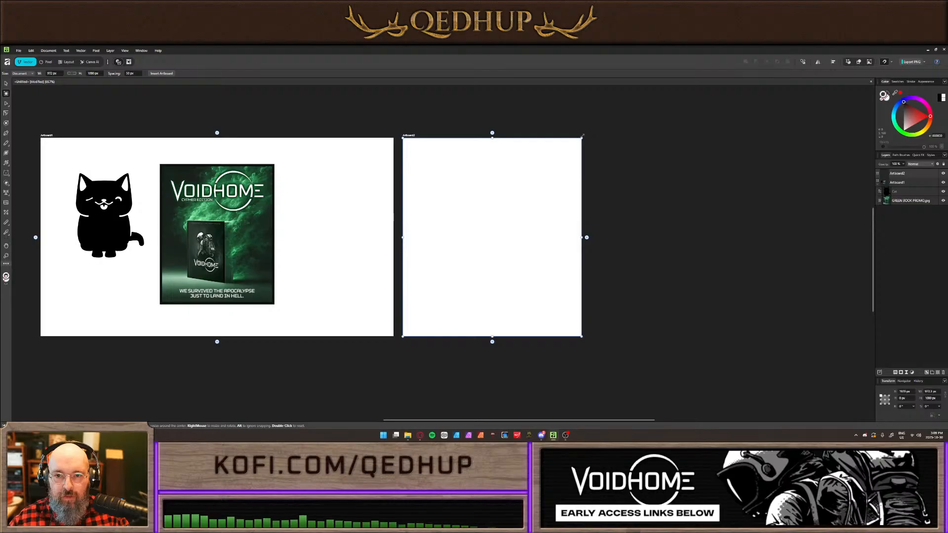
mouse_move(581, 136)
left_mouse_down()
mouse_move(646, 139)
mouse_move(588, 195)
mouse_move(570, 137)
left_mouse_up()
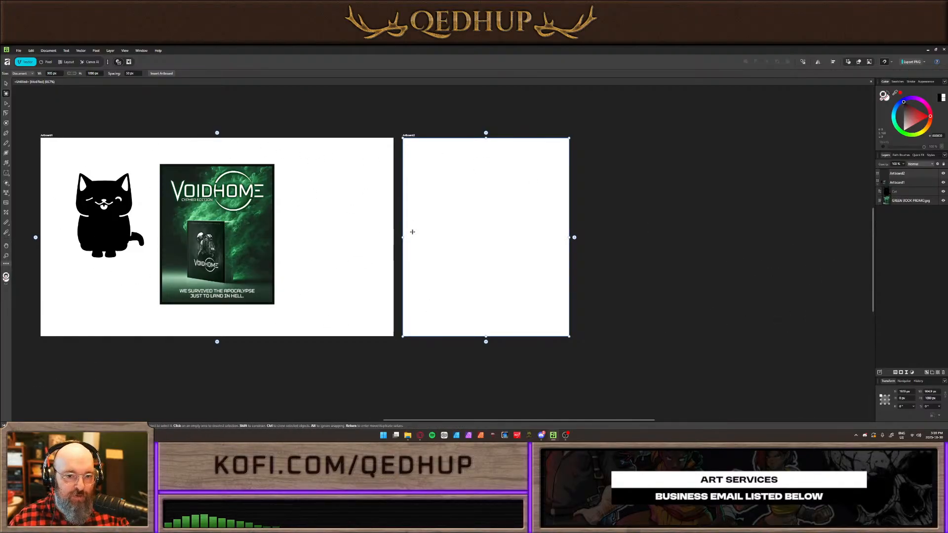
Try adding matching artboards above and below the second artboard, and undo both additions
key("m")
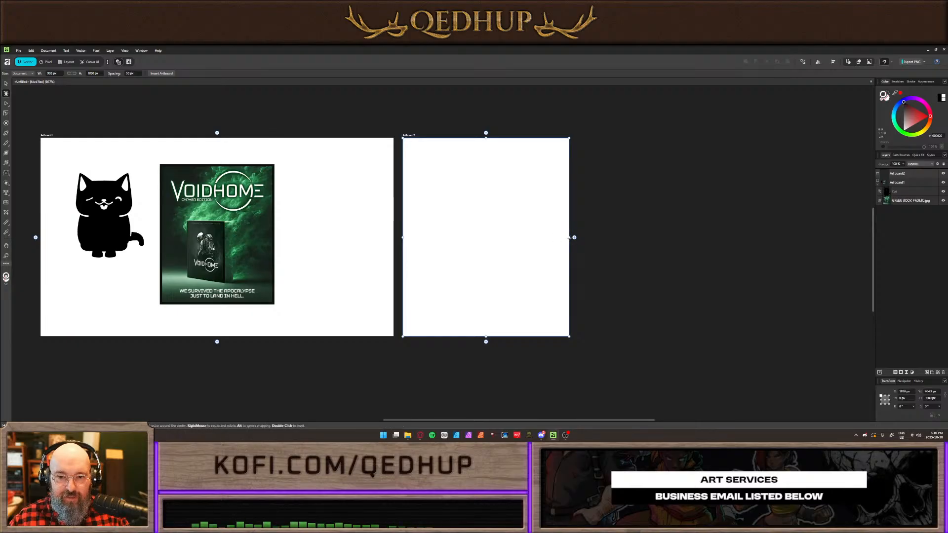
left_click(485, 133)
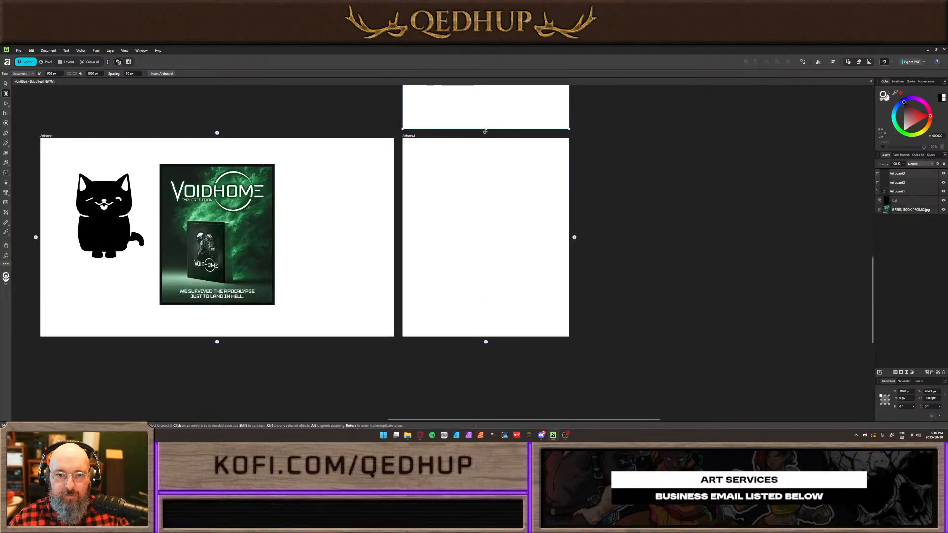
left_click(485, 341)
key("ctrl+z")
key("ctrl+z")
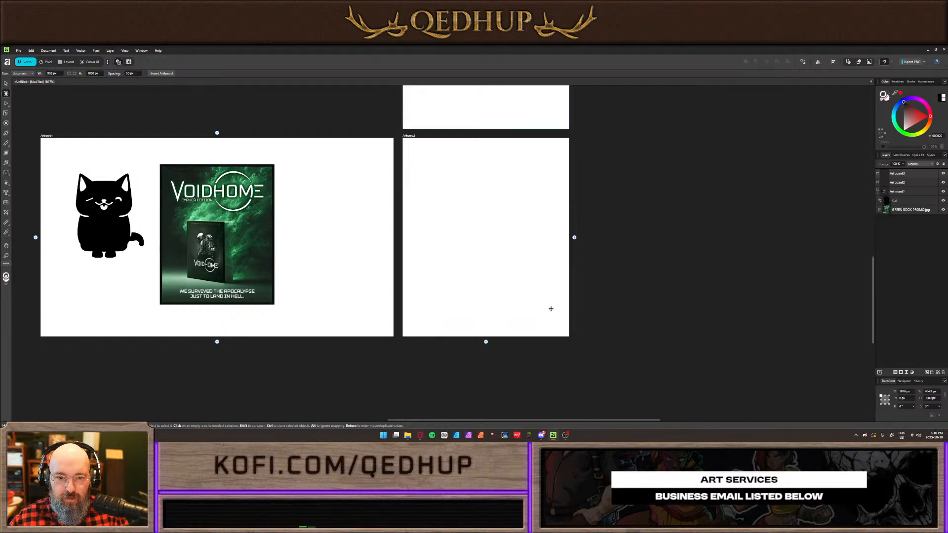
Select the cat with the Node tool and compare its display with that of the Point Transform tool
left_click(6, 104)
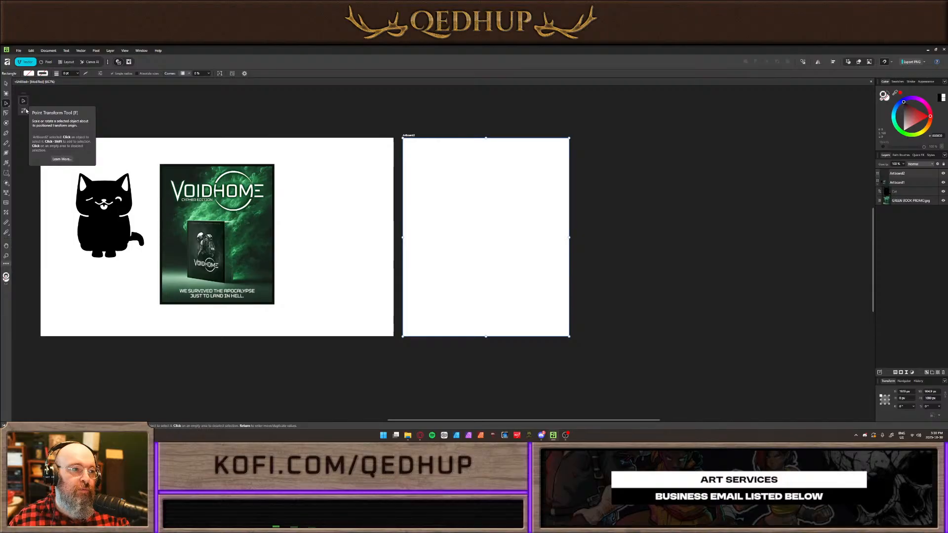
left_click(97, 217)
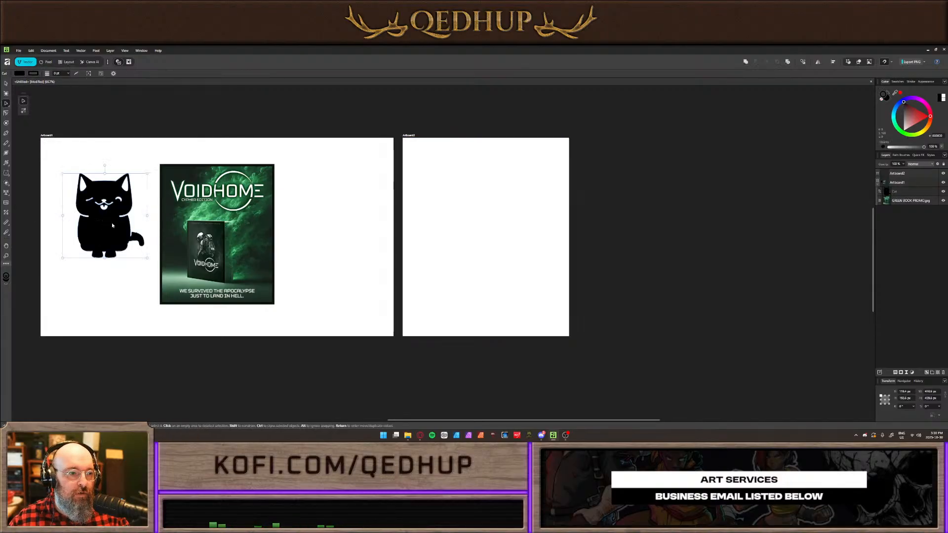
left_click_drag(96, 210, 342, 195)
scroll(342, 194, "up", 3)
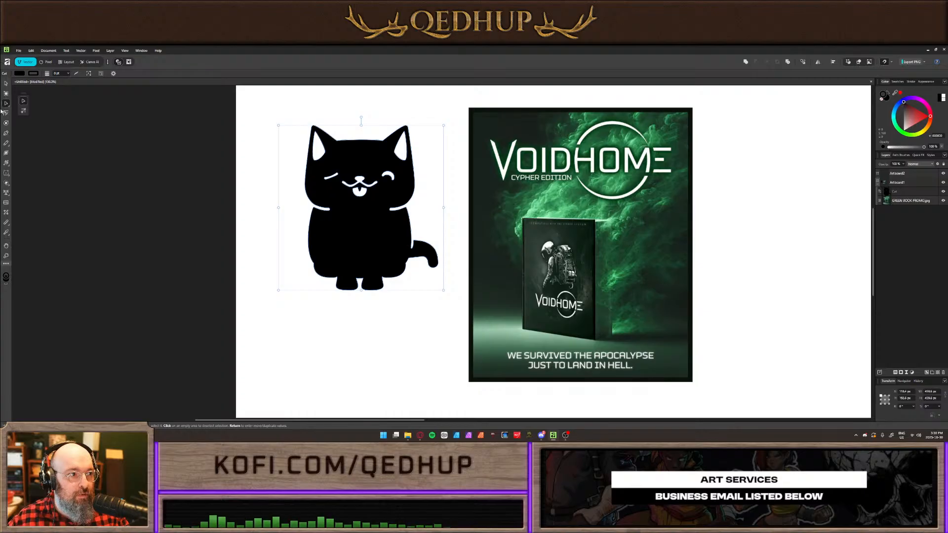
left_click(23, 111)
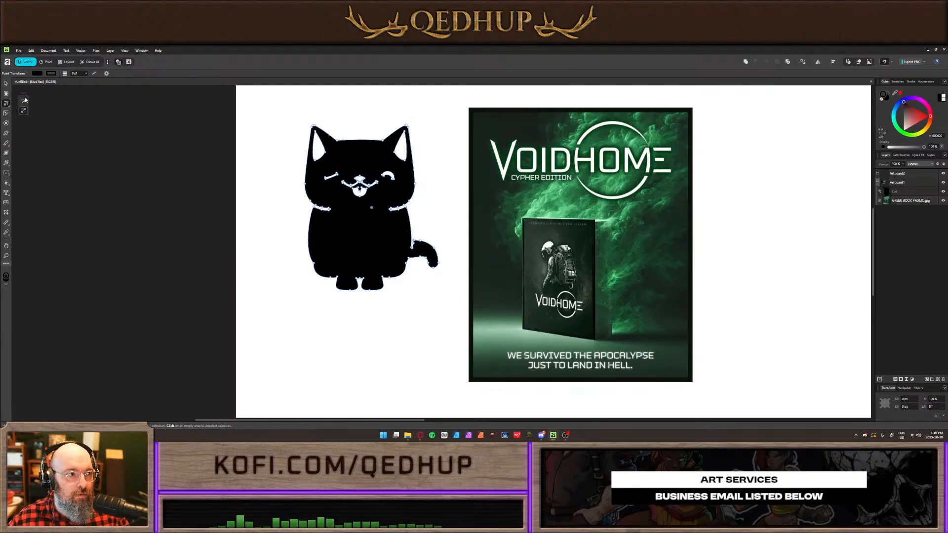
left_click(25, 100)
key("f")
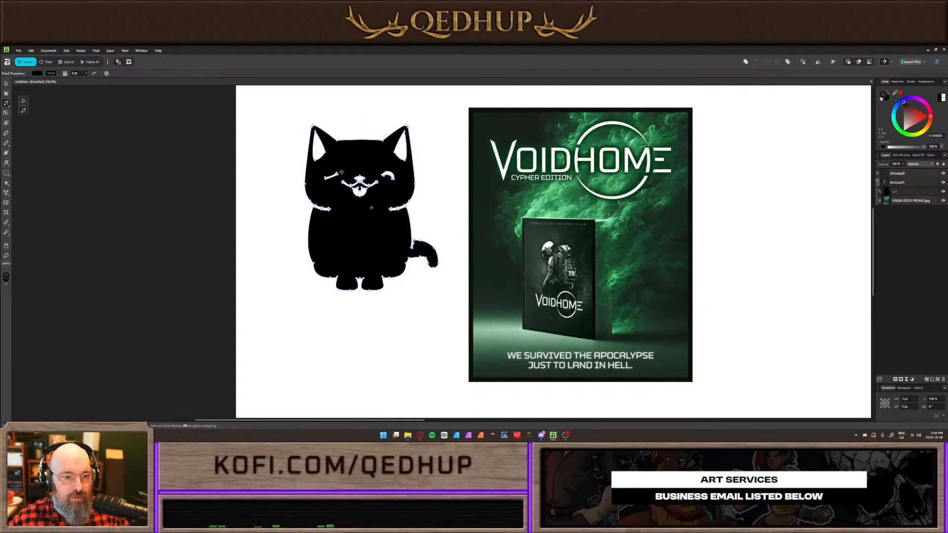
Switch back and forth between the Move, Node and Point Transform tools on the cat to compare their behaviour
key("v")
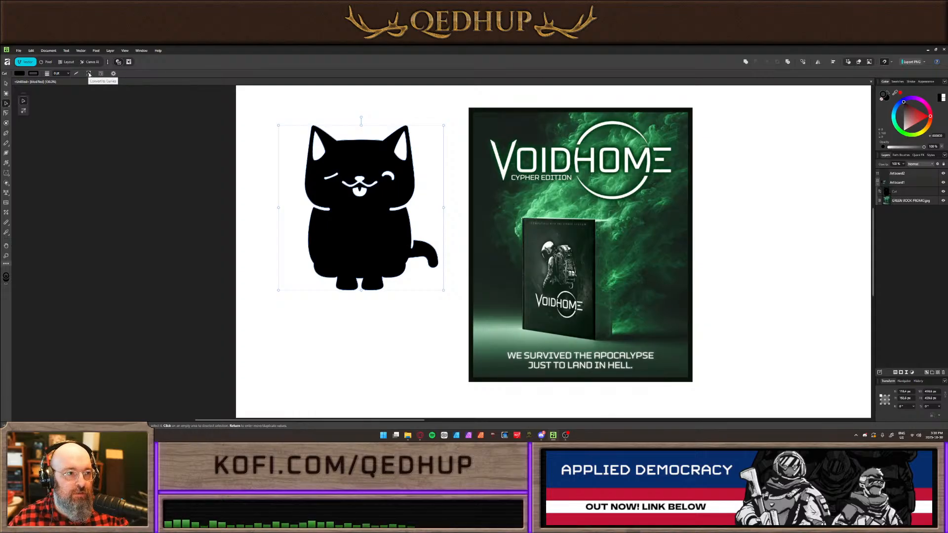
key("v")
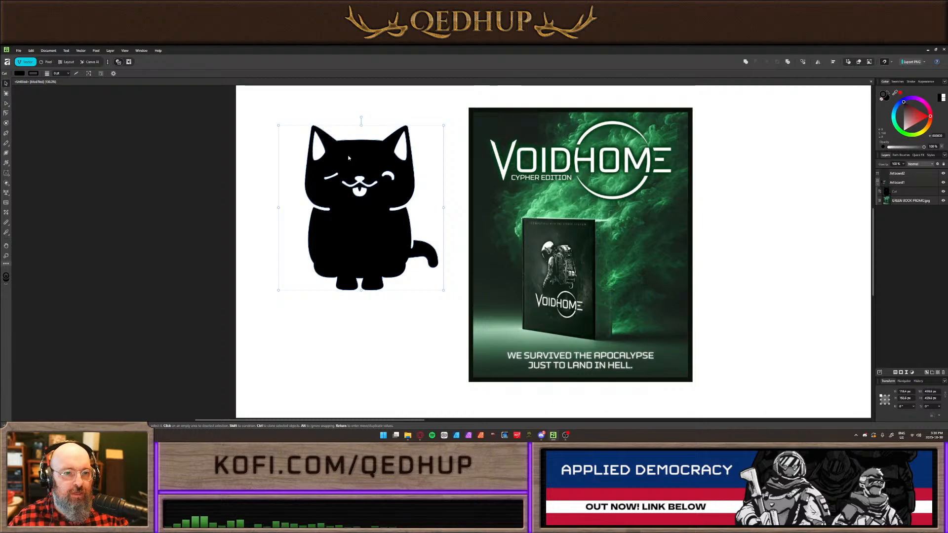
key("a")
key("v")
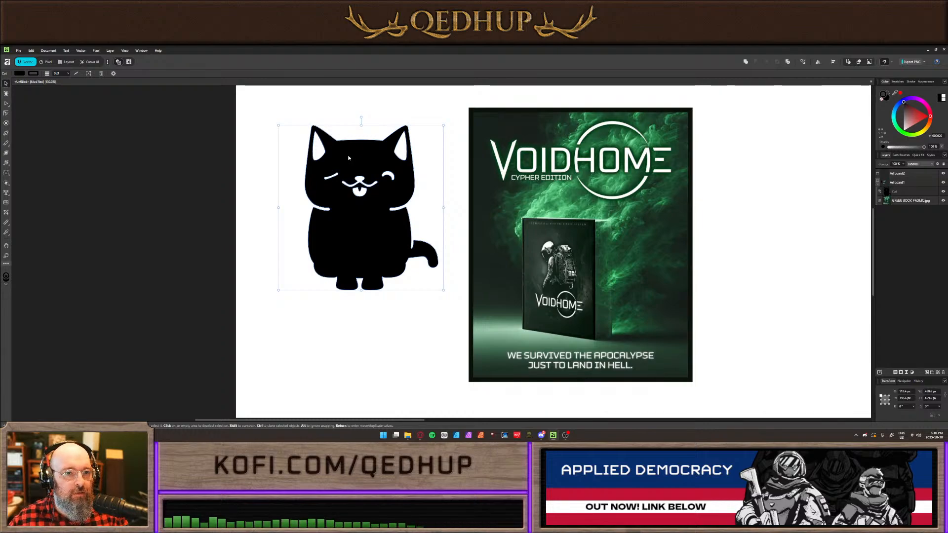
key("a")
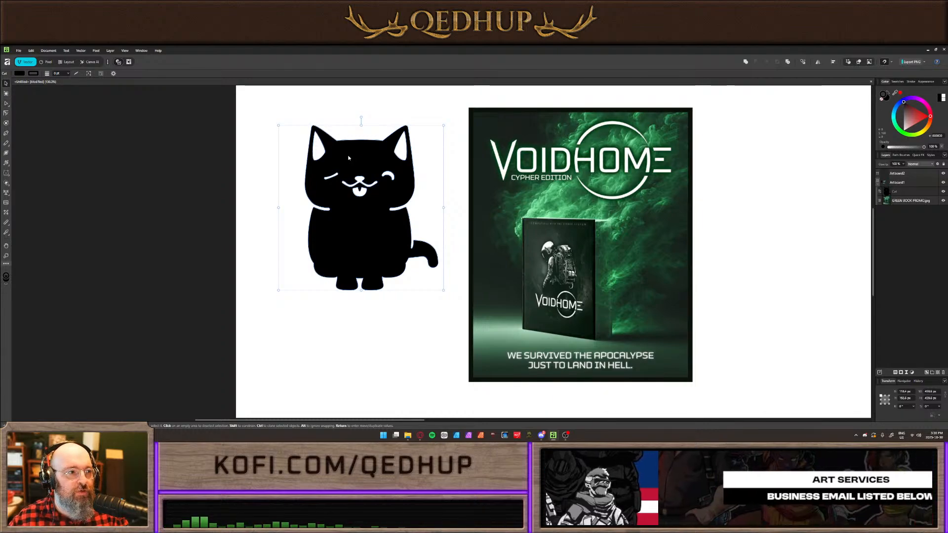
key("v")
left_click(5, 104)
key("v")
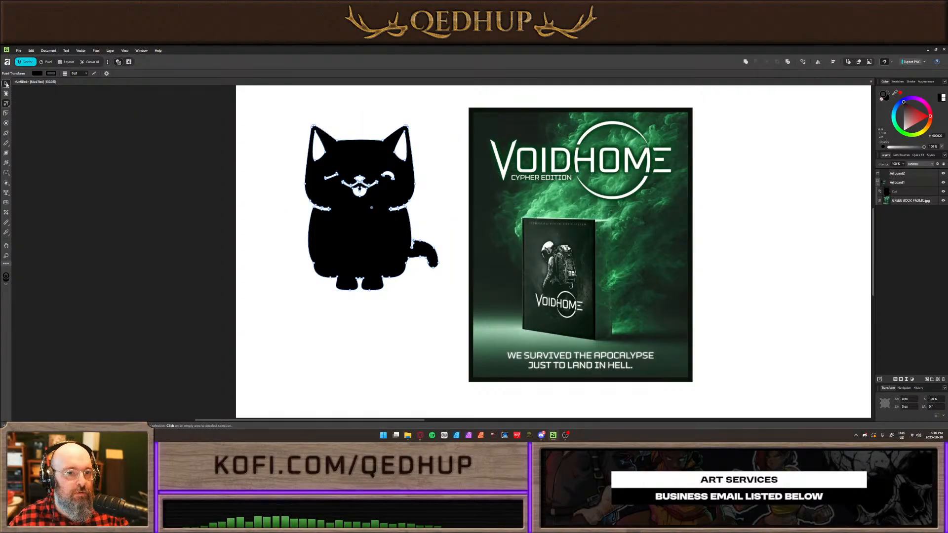
key("a")
key("v")
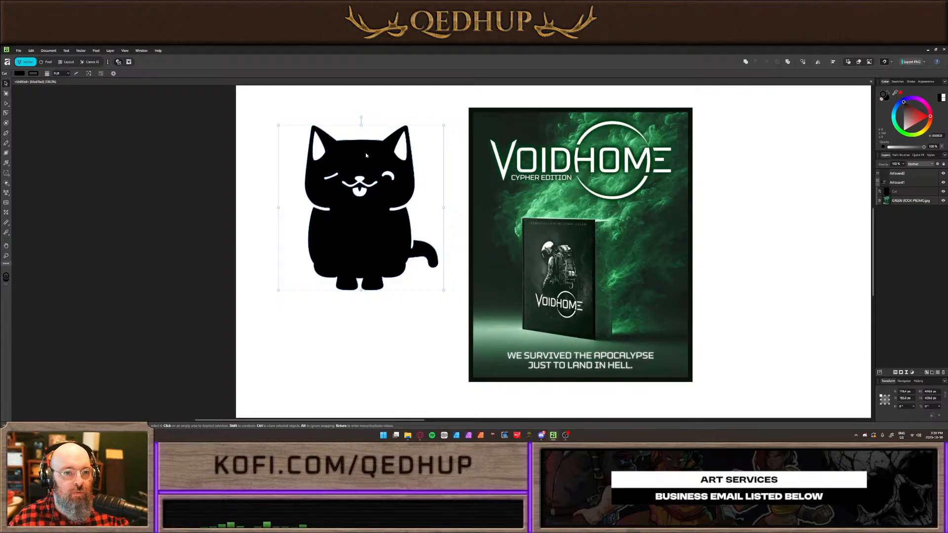
Try transforming the cat with the Point Transform tool, and undo the change
scroll(376, 162, "up", 5)
left_click_drag(437, 175, 337, 303)
left_click(338, 305)
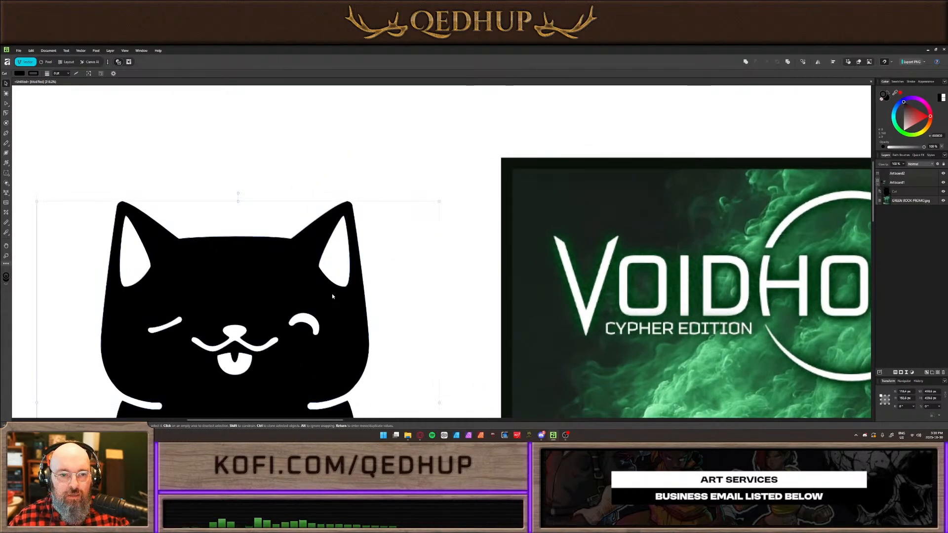
key("a")
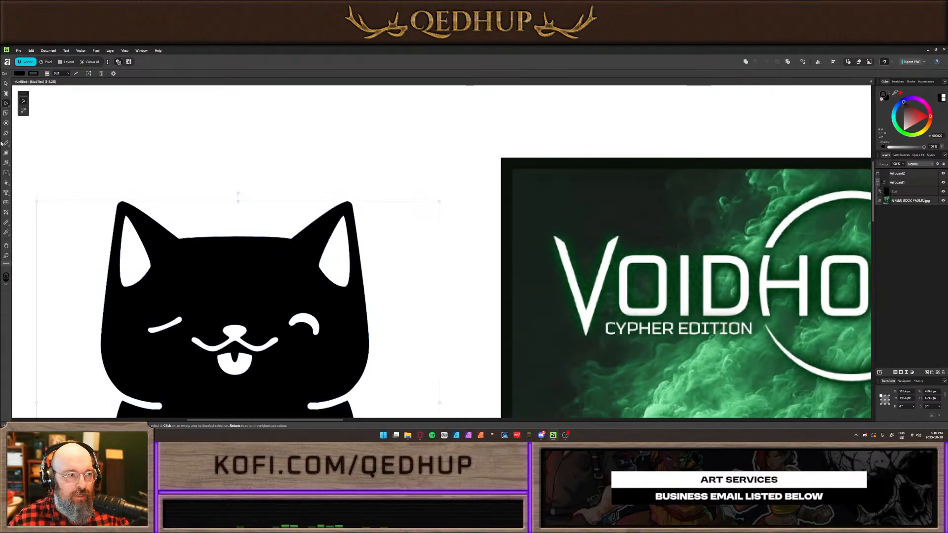
left_click(23, 112)
left_click_drag(289, 239, 340, 163)
key("ctrl+z")
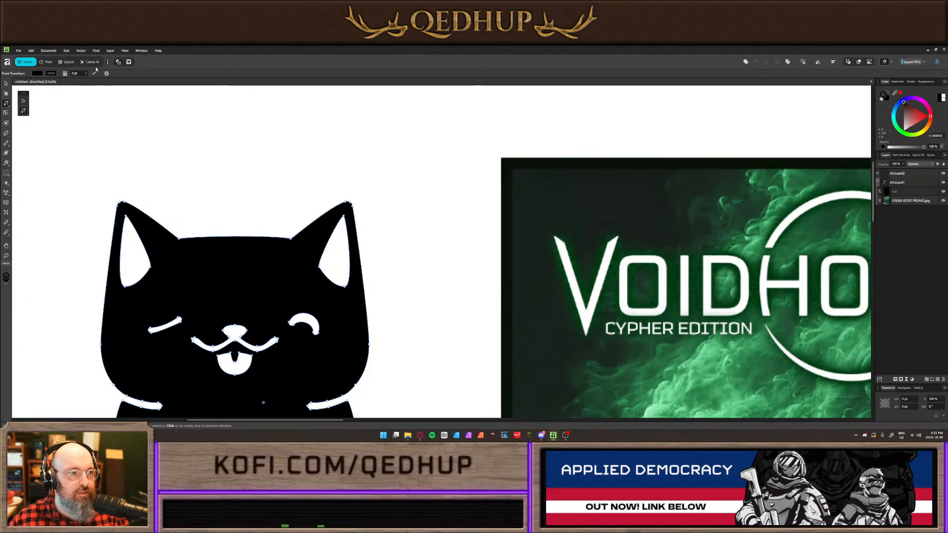
Convert the cat shape to curves and display its editable nodes with the Node tool
left_click(5, 103)
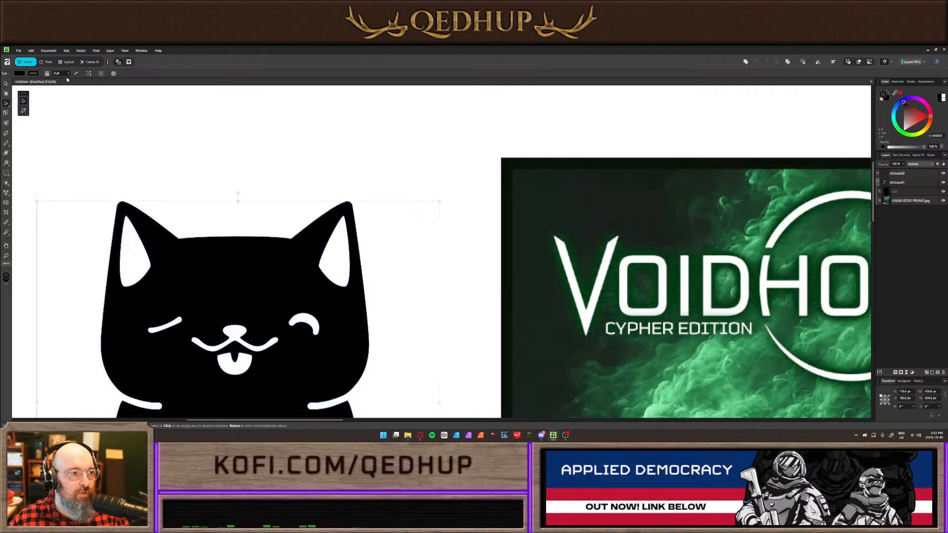
left_click(76, 74)
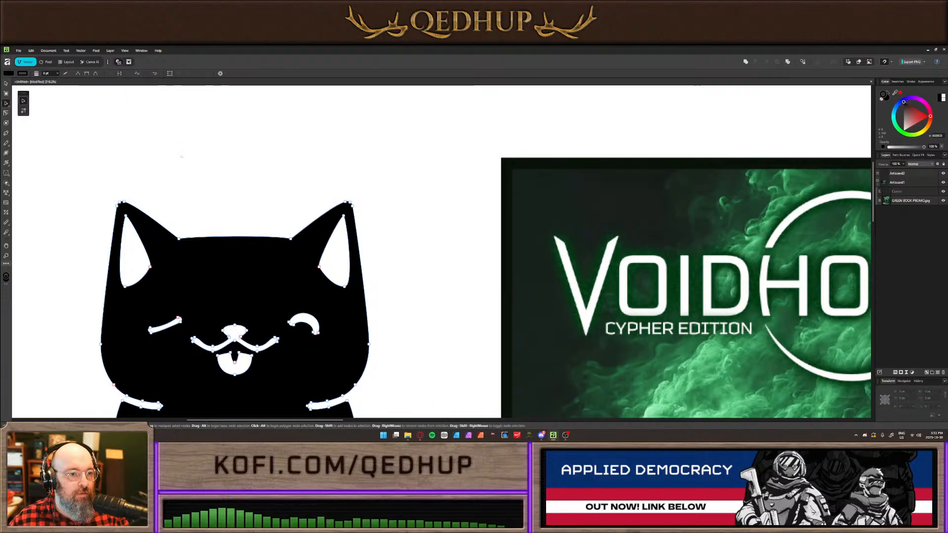
Compare the cat's display under the Move and Node tools, and glance at the Pixel studio before returning to the Vector studio
key("v")
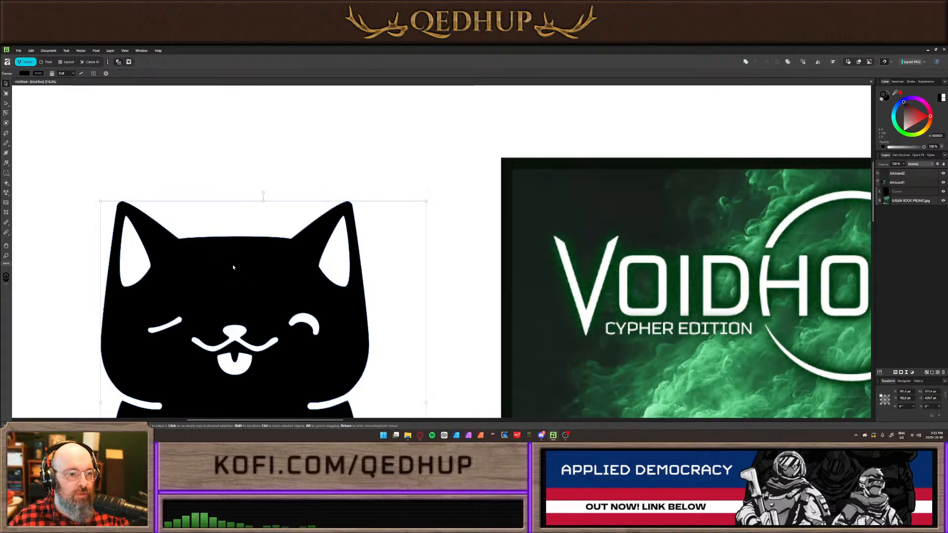
key("v")
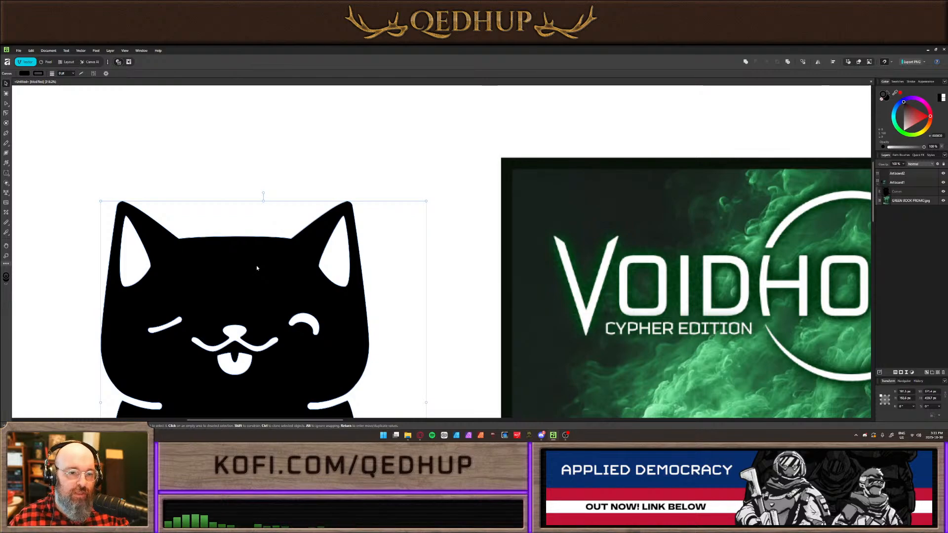
key("a")
scroll(292, 276, "down", 5)
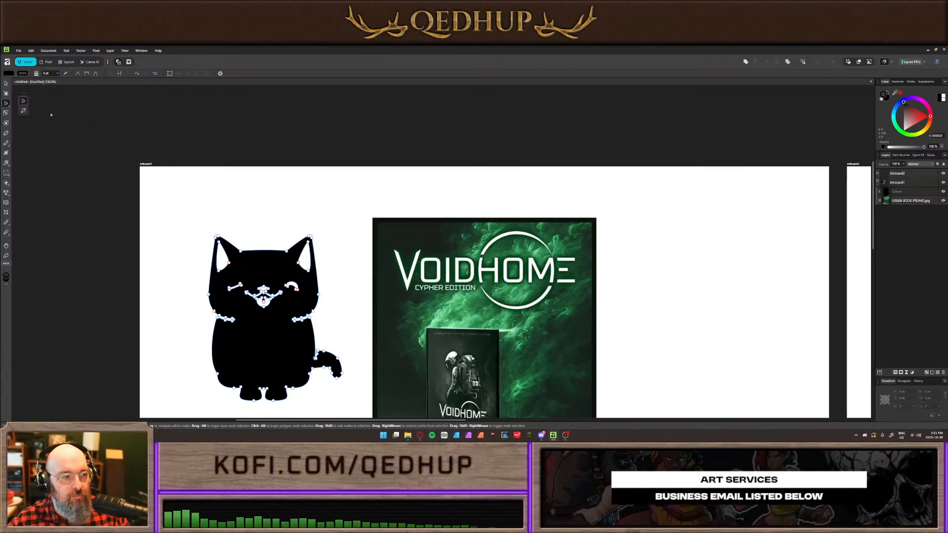
left_click(46, 62)
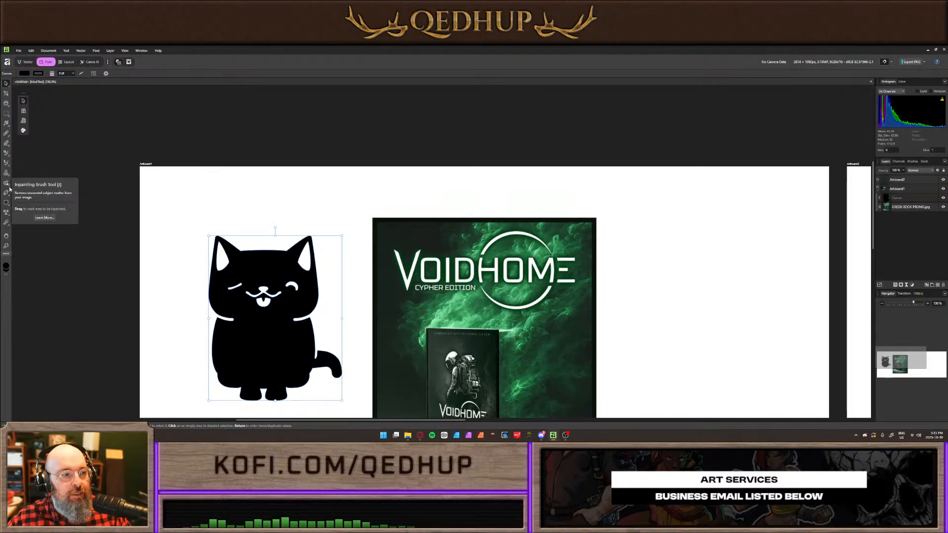
left_click(27, 62)
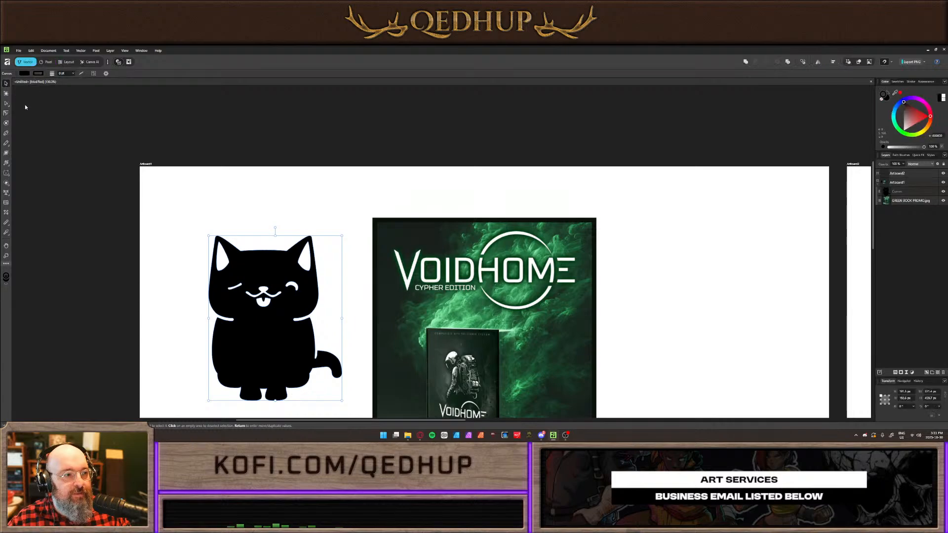
Draw a second cat shape with the Cat tool on the first artboard, beside the Voidhome poster
left_click(6, 173)
left_click_drag(287, 218, 188, 171)
mouse_move(541, 203)
left_mouse_down()
mouse_move(570, 283)
mouse_move(650, 321)
left_mouse_up()
scroll(285, 169, "right", 5)
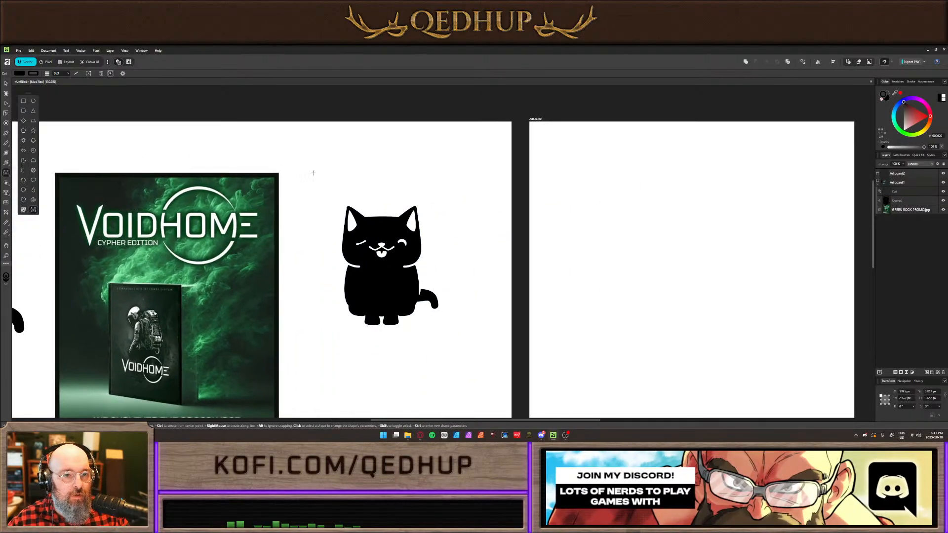
Slightly scale down and rotate the new cat shape with the Point Transform tool
scroll(376, 229, "up", 4)
scroll(377, 228, "down", 2)
left_click_drag(386, 230, 342, 192)
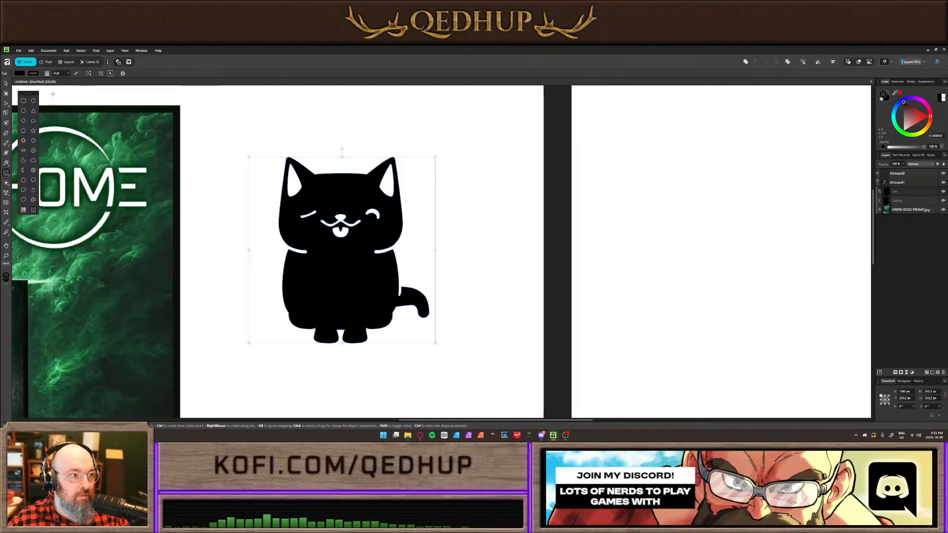
left_click(6, 103)
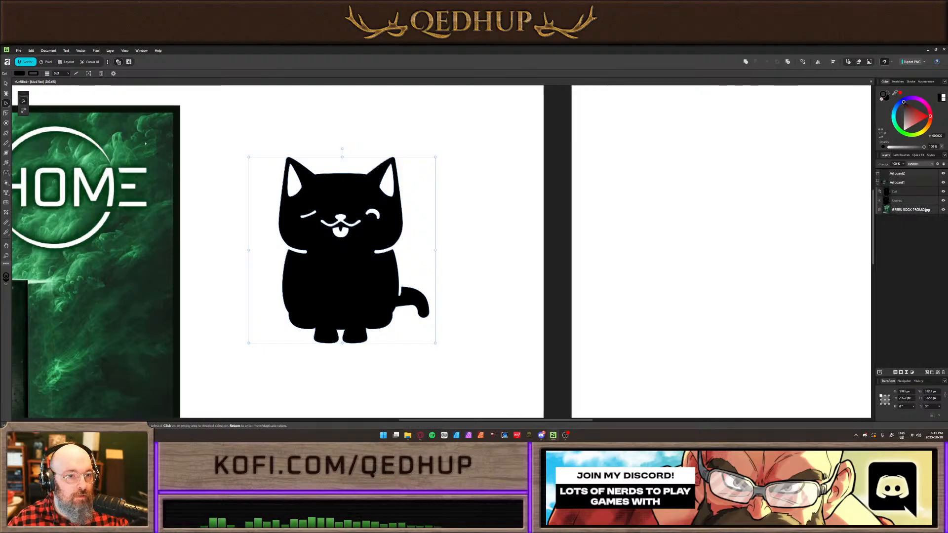
left_click(312, 202)
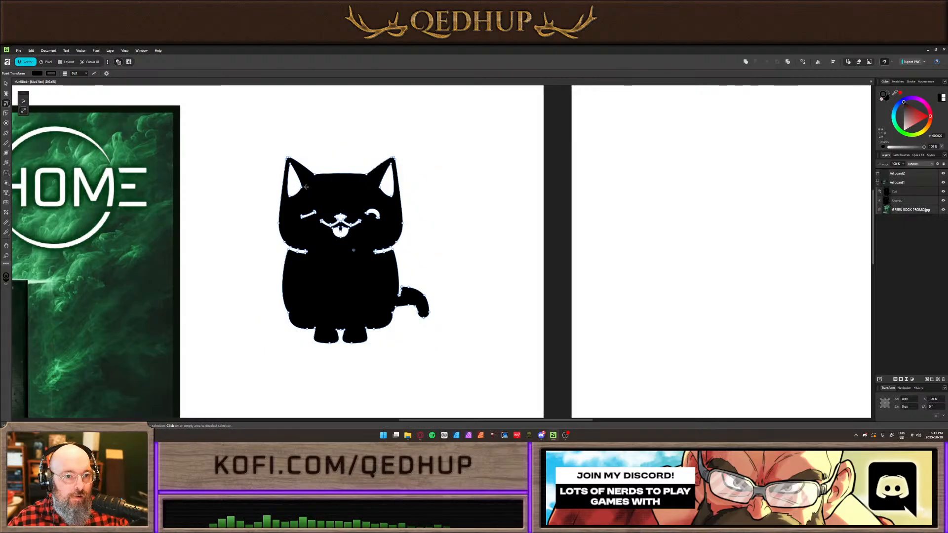
mouse_move(312, 206)
left_mouse_down()
mouse_move(277, 141)
mouse_move(382, 315)
mouse_move(488, 237)
mouse_move(310, 206)
mouse_move(315, 212)
left_mouse_up()
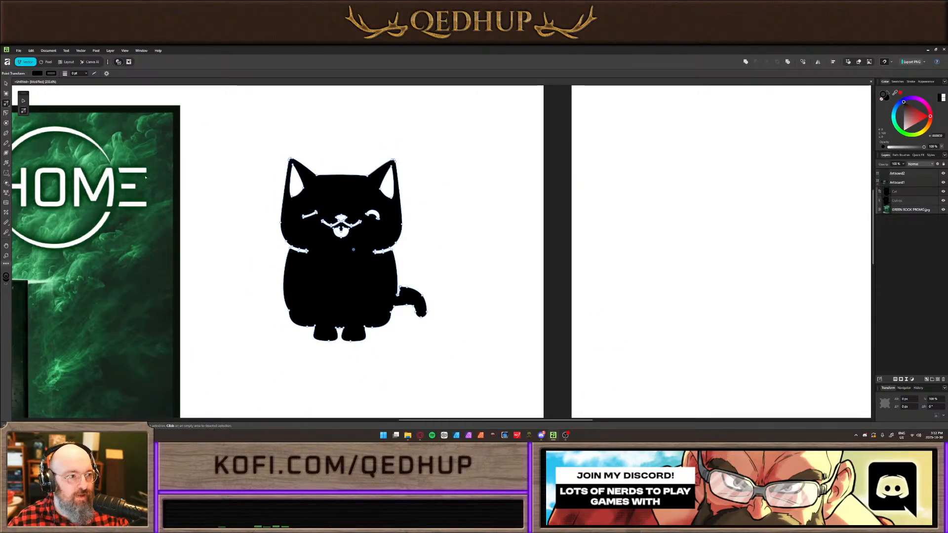
Give the second cat a dashed 1 pt stroke and look through the start arrowhead styles
key("v")
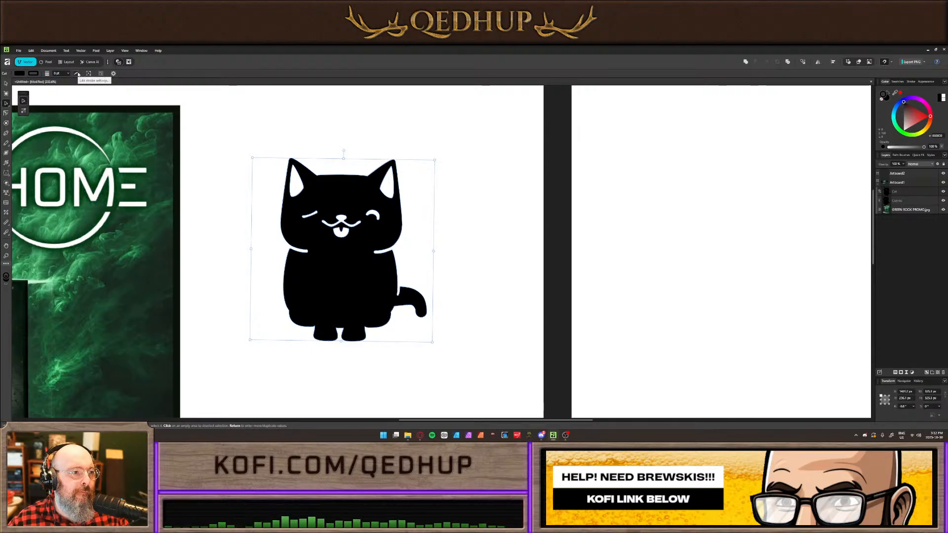
left_click(78, 73)
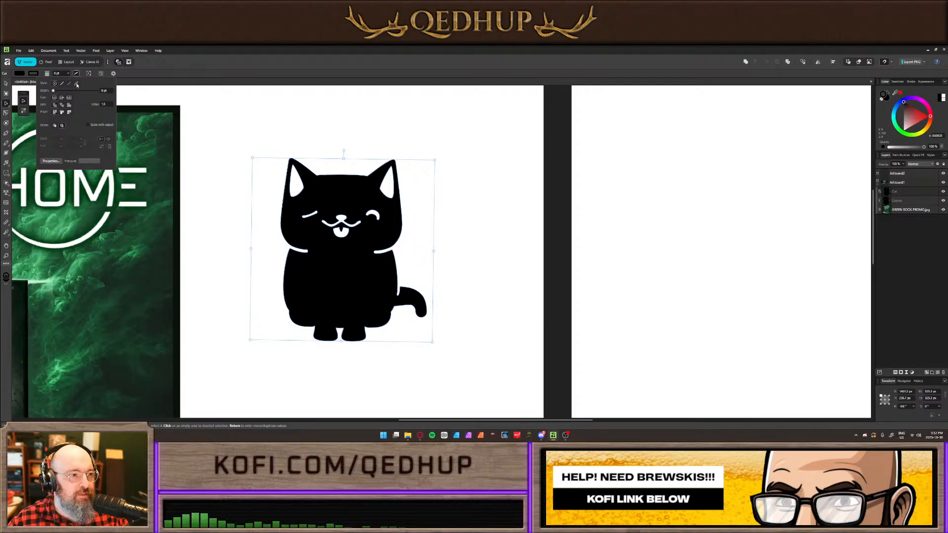
left_click(60, 84)
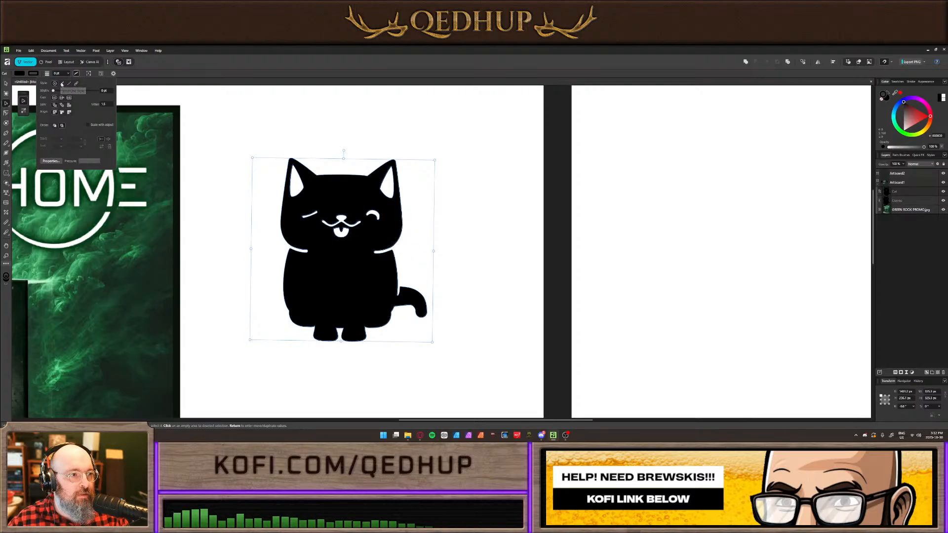
left_click(69, 84)
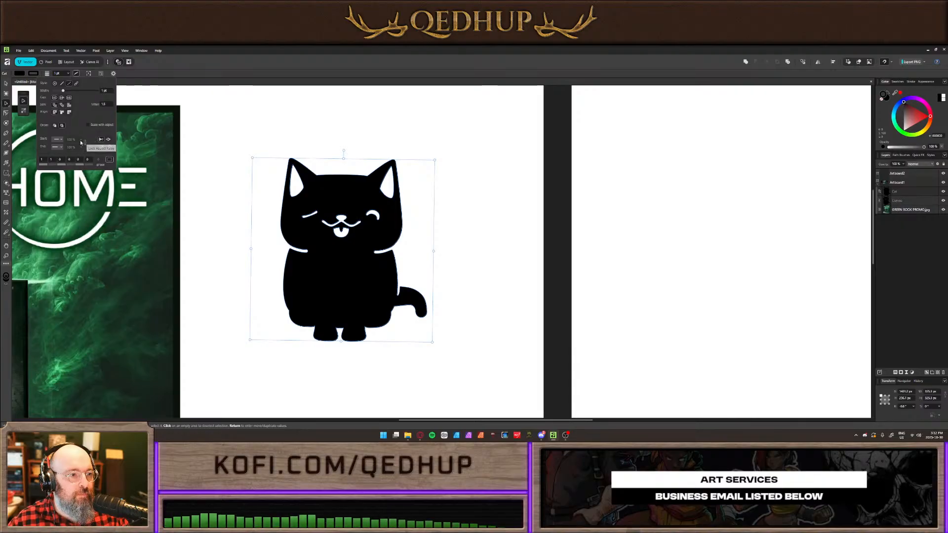
left_click(59, 140)
scroll(67, 158, "down", 5)
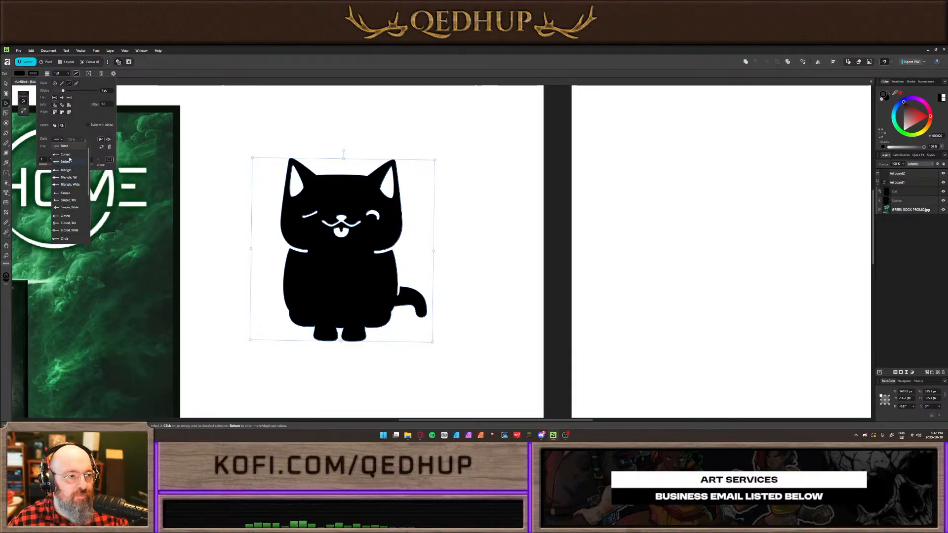
left_click(85, 132)
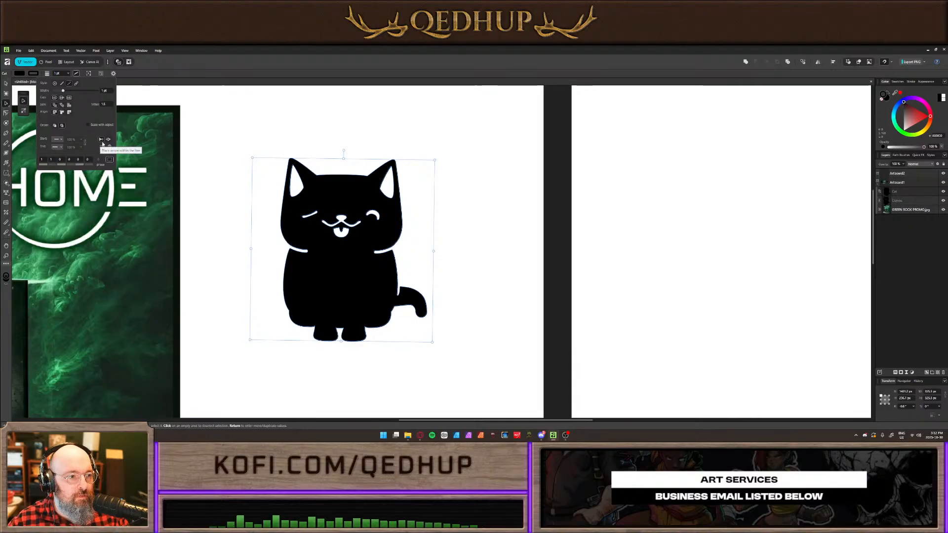
left_click(150, 71)
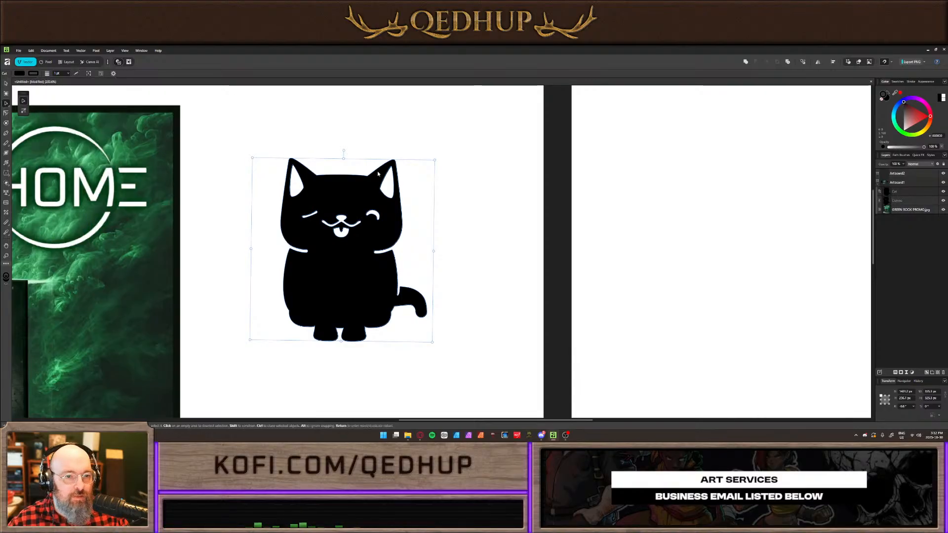
Reselect the second cat and increase the width of its dashed stroke
left_click(368, 125)
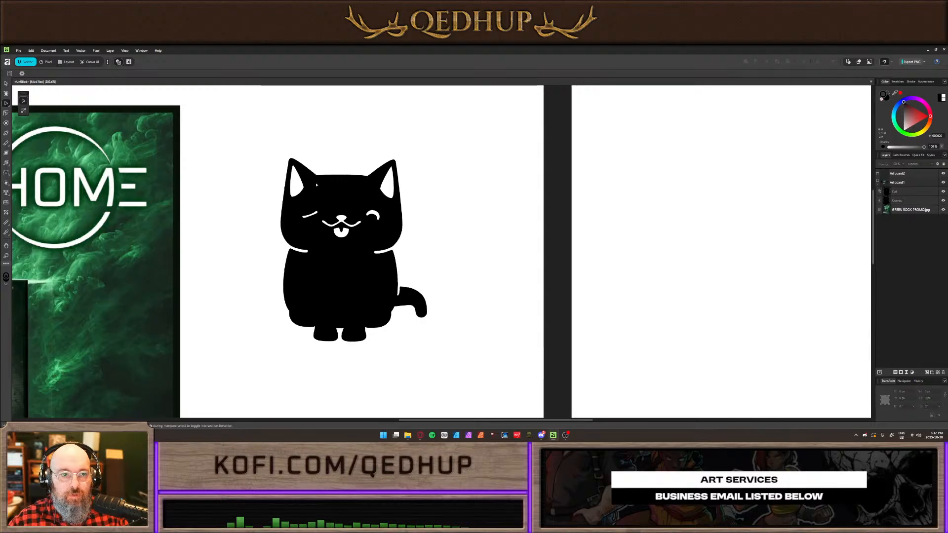
left_click(373, 183)
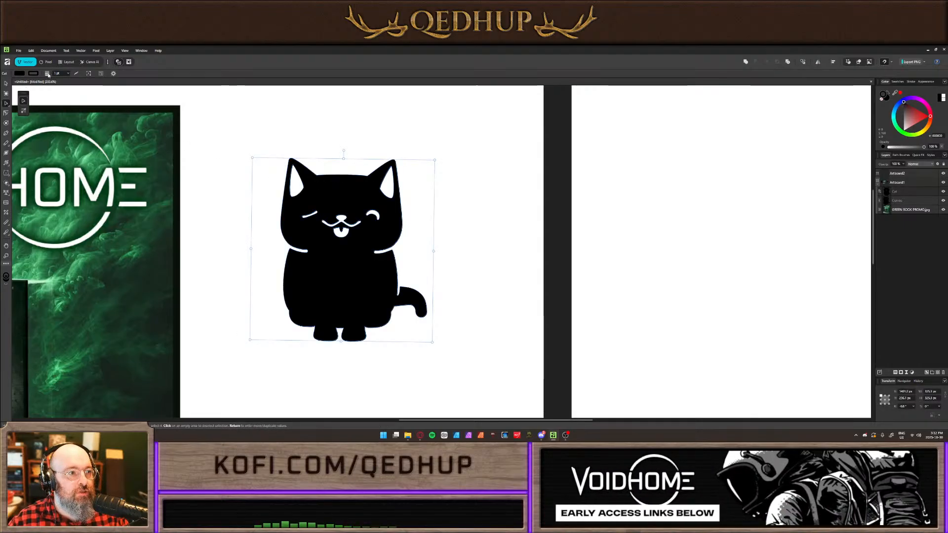
left_click(67, 74)
left_click_drag(68, 80, 75, 81)
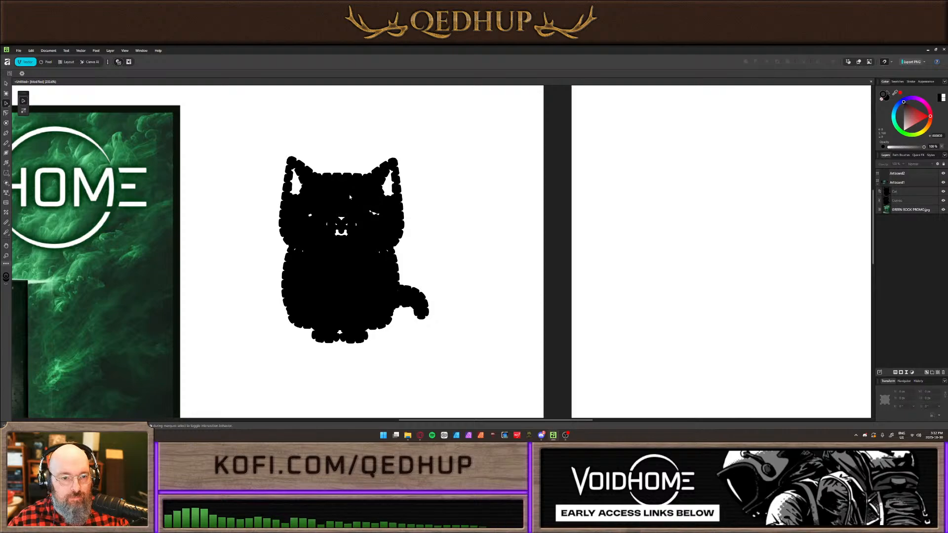
Delete the empty second artboard and close the document without saving
left_click(221, 181)
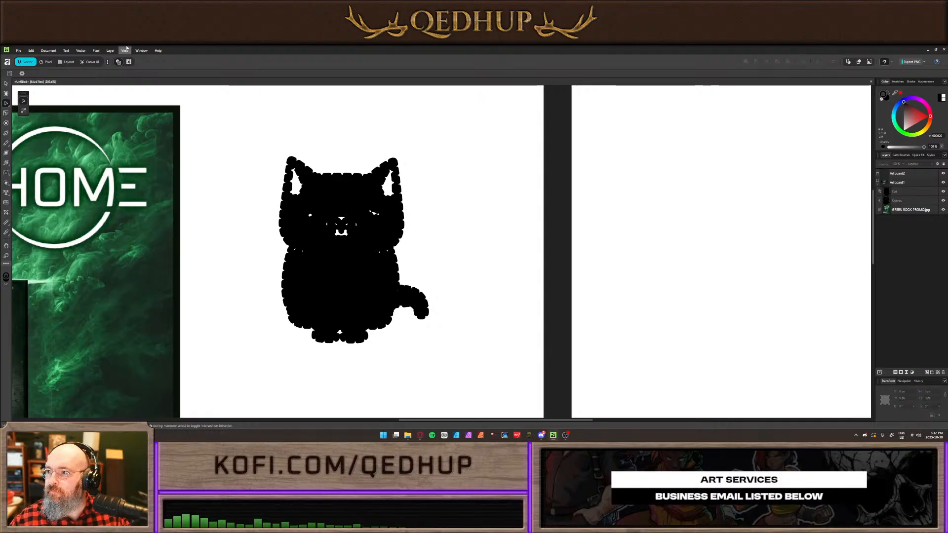
left_click_drag(179, 214, 467, 194)
scroll(358, 185, "down", 3)
scroll(363, 184, "down", 1)
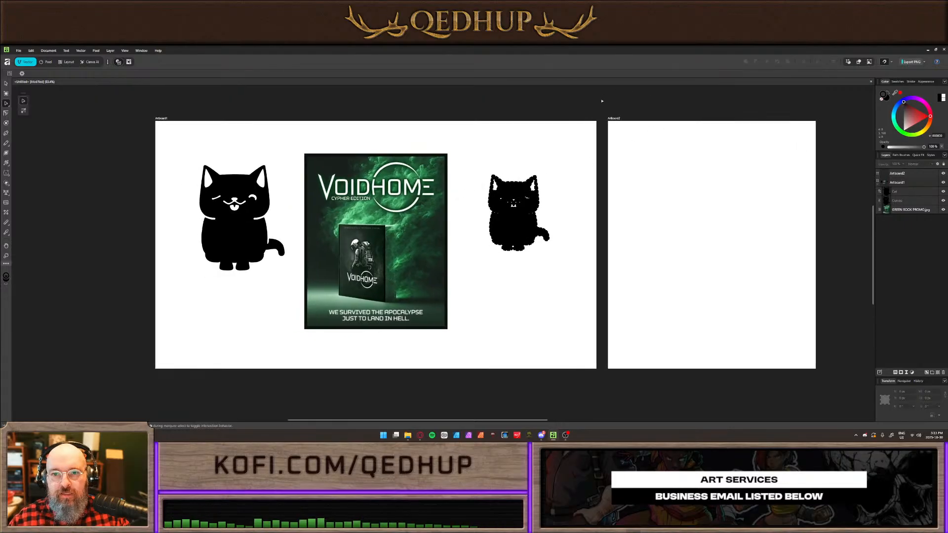
left_click(615, 122)
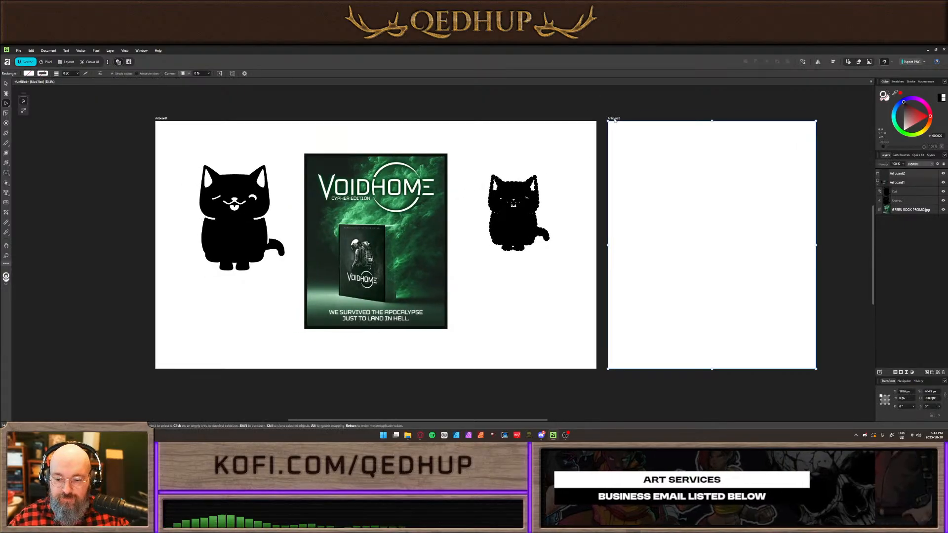
key("Delete")
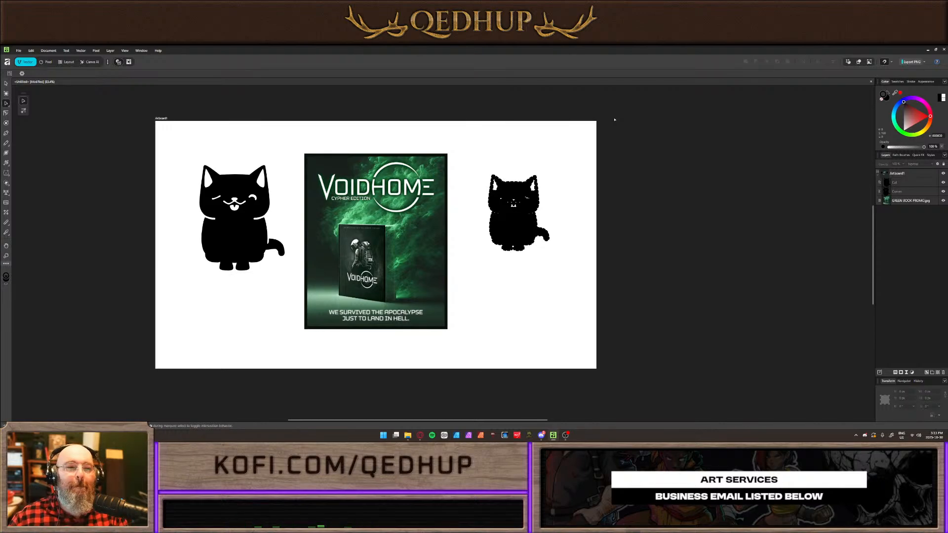
left_click(870, 82)
left_click(472, 245)
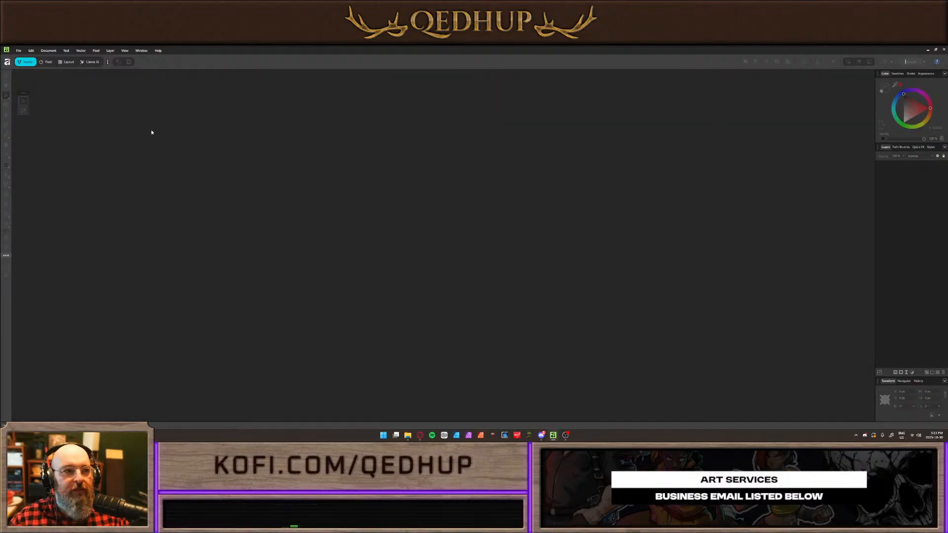
Switch to the Layout studio and open the new document settings
left_click(19, 51)
left_click(20, 49)
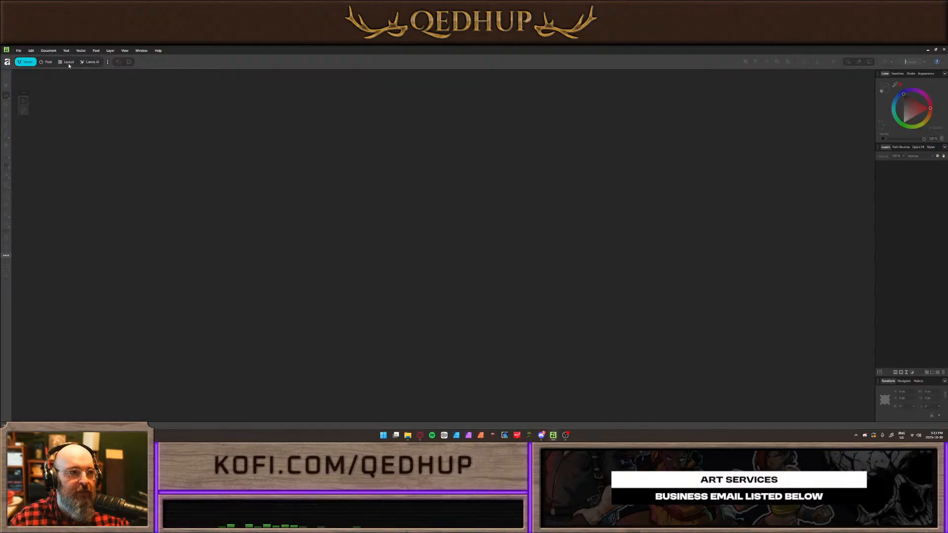
left_click(67, 63)
left_click(18, 51)
left_click(22, 66)
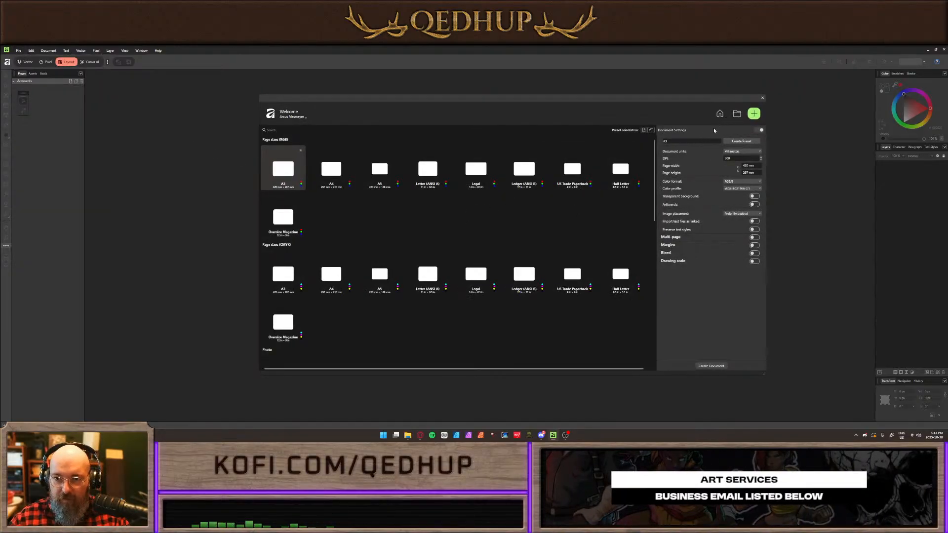
Choose the portrait US Trade Paperback preset from the RGB page sizes and set its color format to CMYK/8
left_click(643, 130)
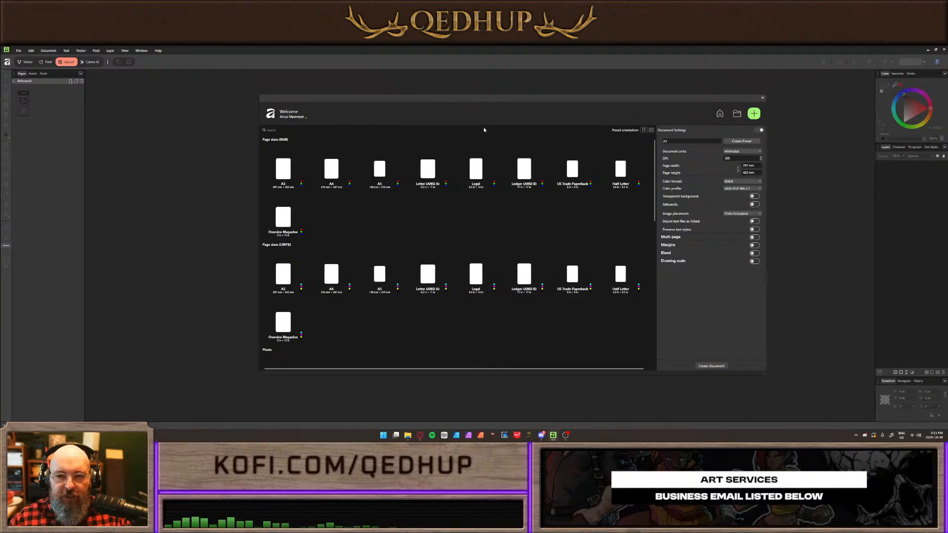
left_click(579, 169)
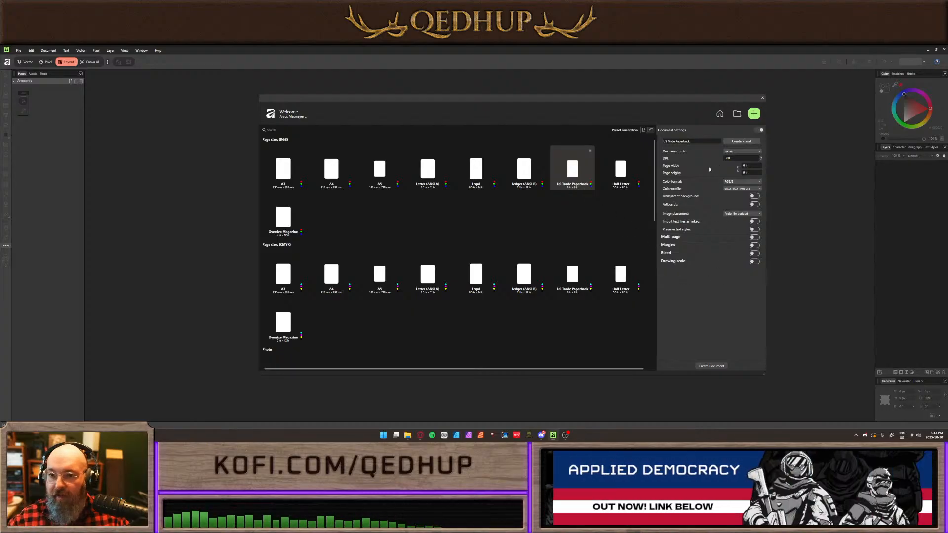
left_click(740, 182)
left_click(735, 219)
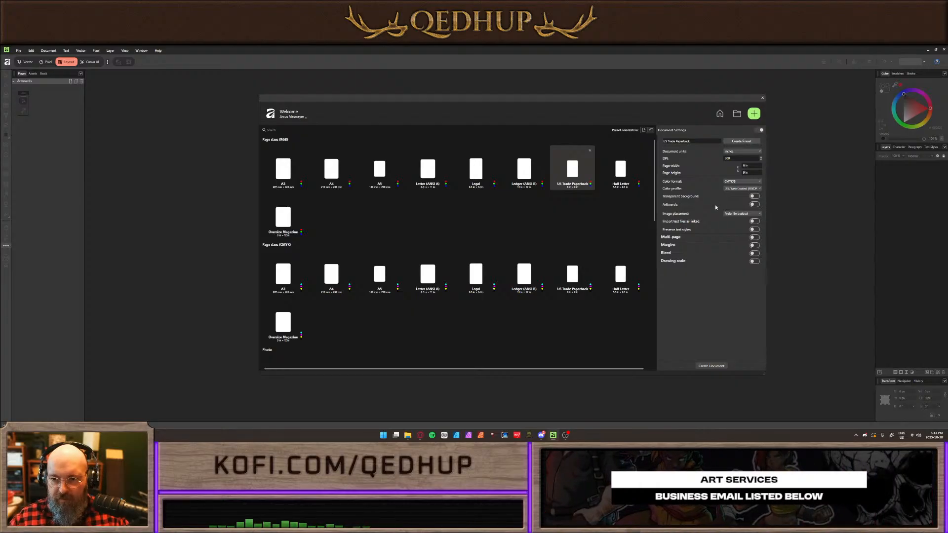
Enable multi-page for the new document with facing pages arranged horizontally and starting on the left
left_click(753, 238)
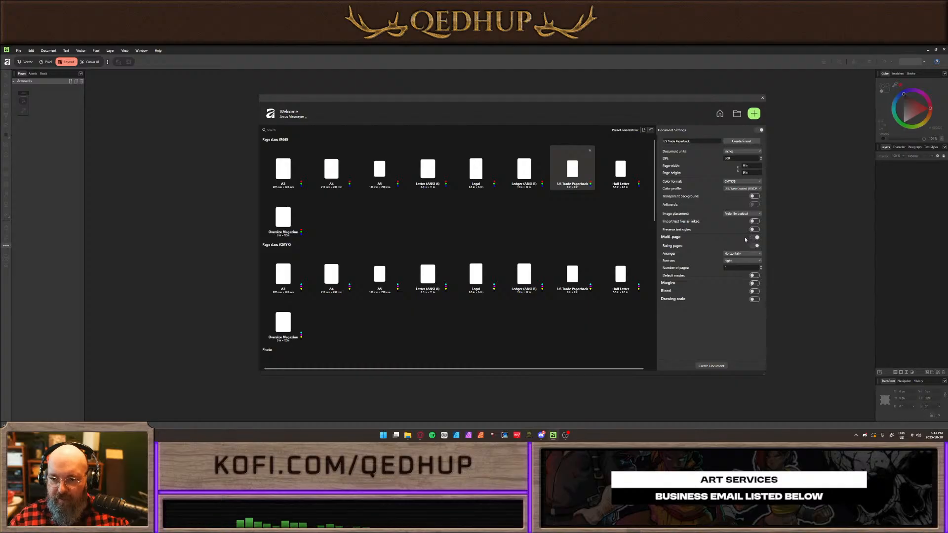
left_click(754, 246)
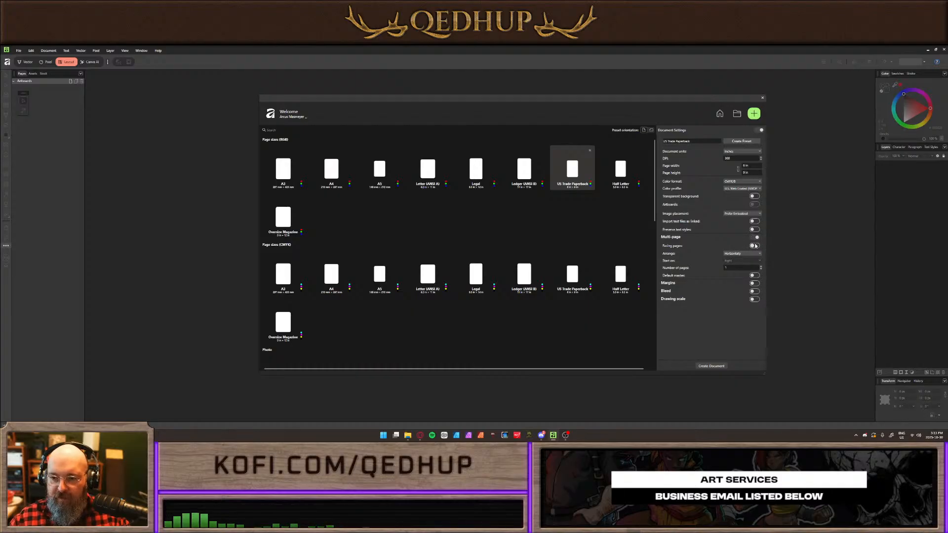
left_click(753, 246)
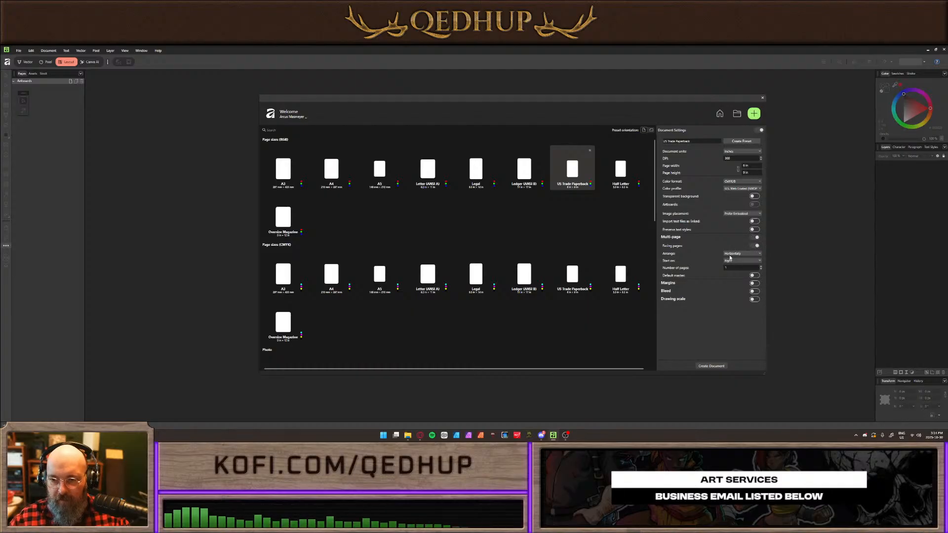
left_click(734, 262)
left_click(733, 261)
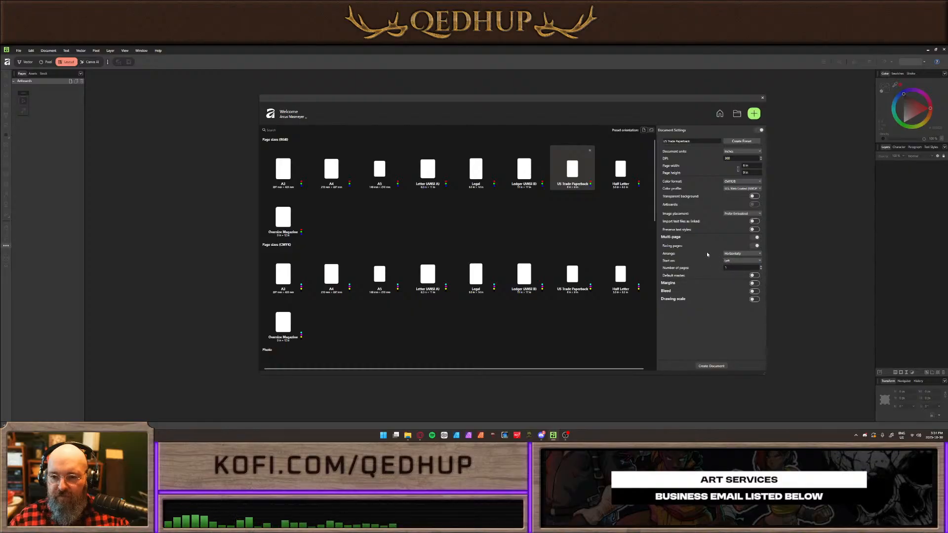
Set the number of pages to 6 and include a default master
left_click(730, 268)
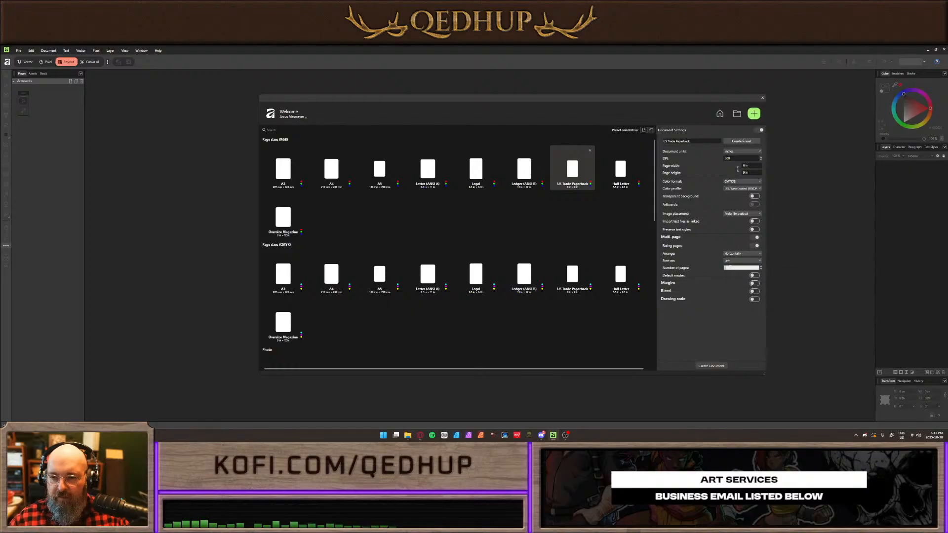
type("6")
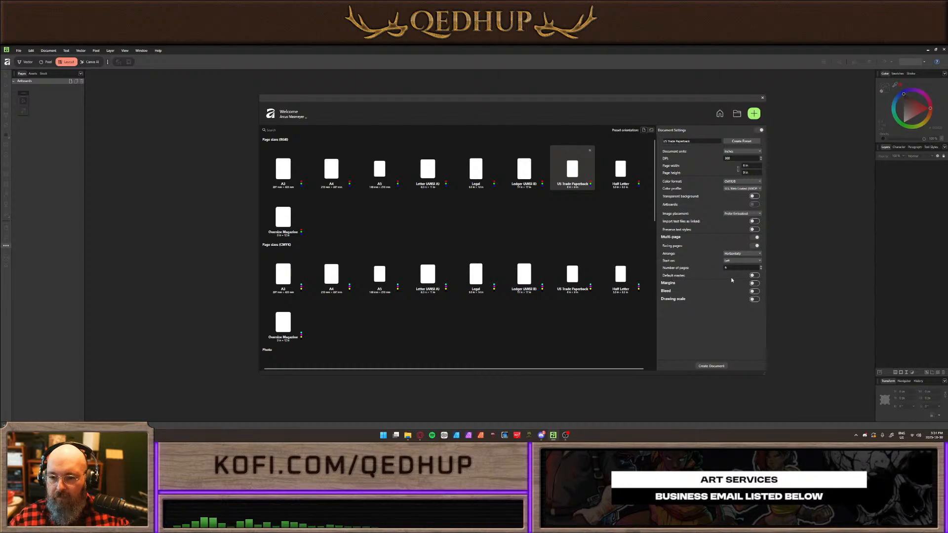
left_click(753, 277)
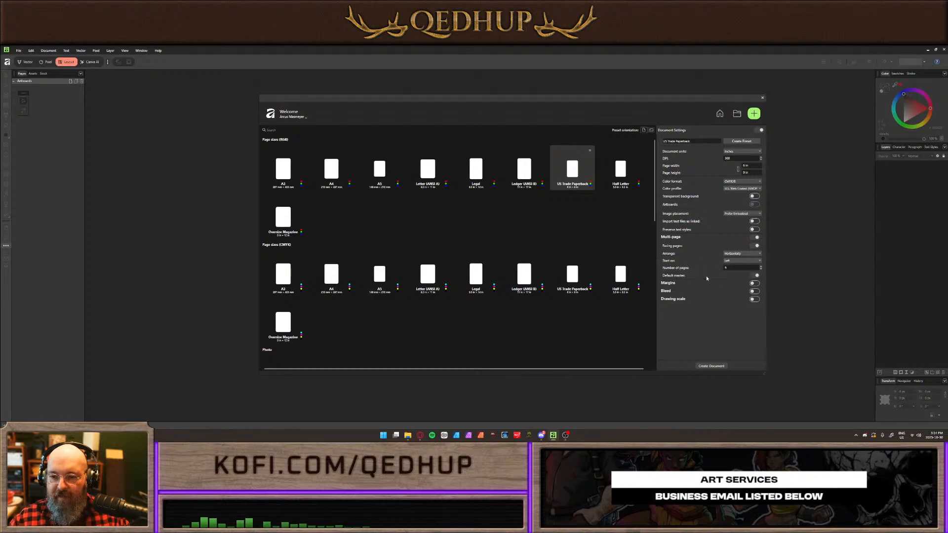
Enable margins and set all four of them to 0.25 in
left_click(754, 284)
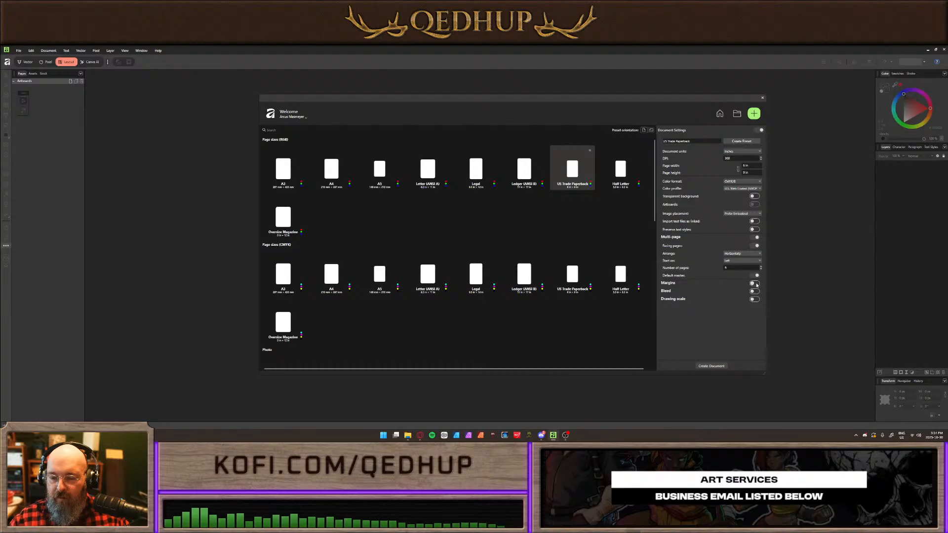
left_click(750, 292)
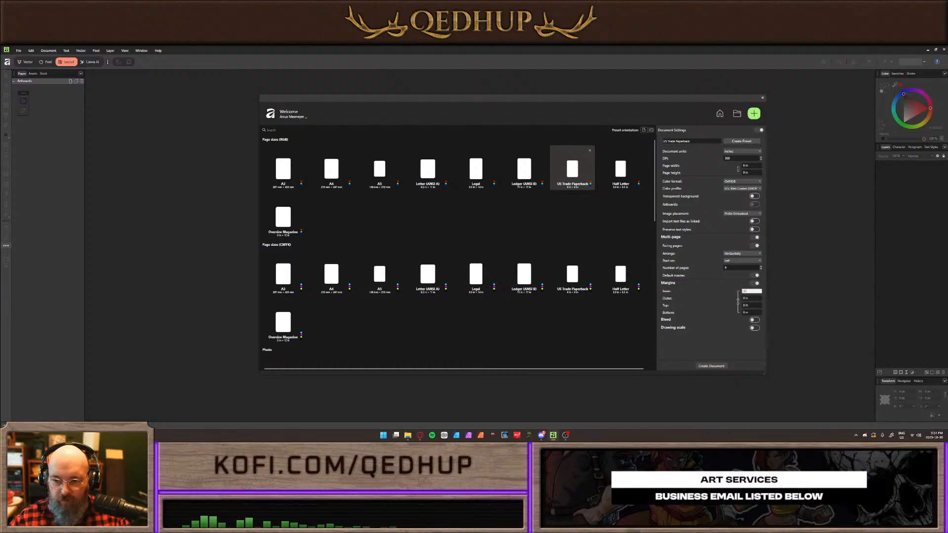
type("0.25")
key("Return")
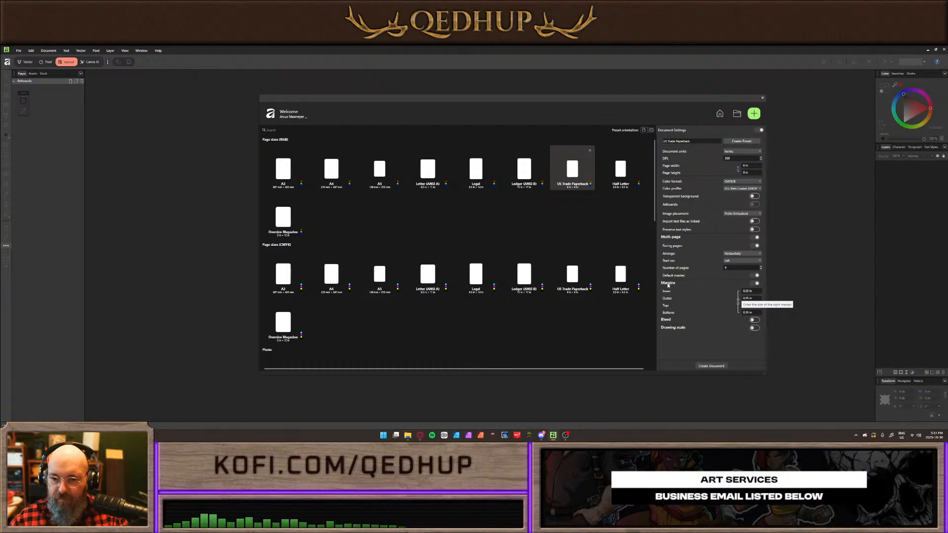
Enable bleed at 0.25 in on all sides and create the document
left_click(754, 319)
left_click(747, 328)
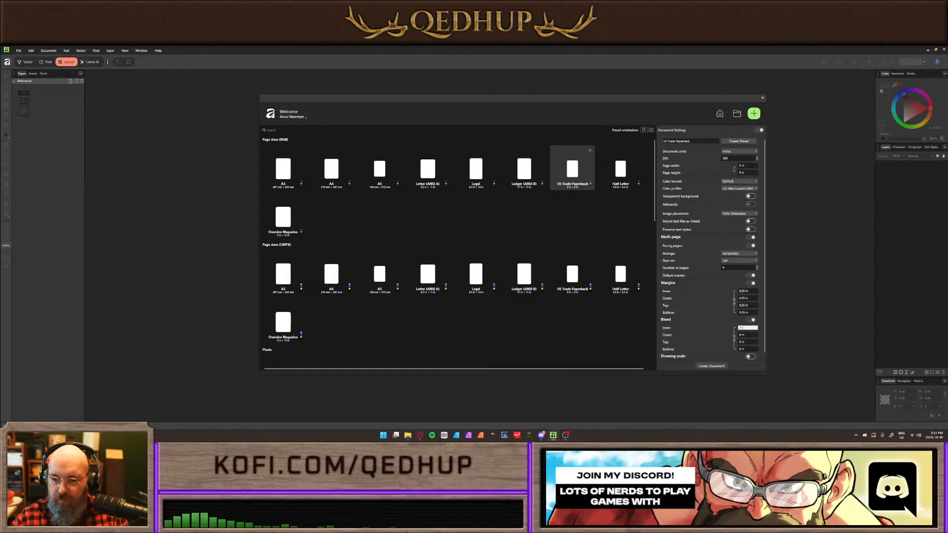
type("0.25")
key("Return")
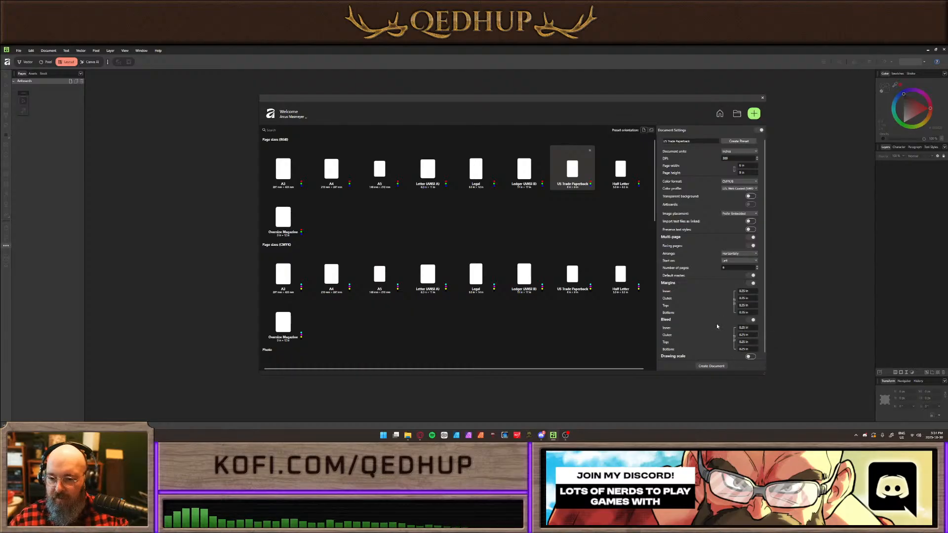
scroll(721, 331, "down", 1)
left_click(713, 366)
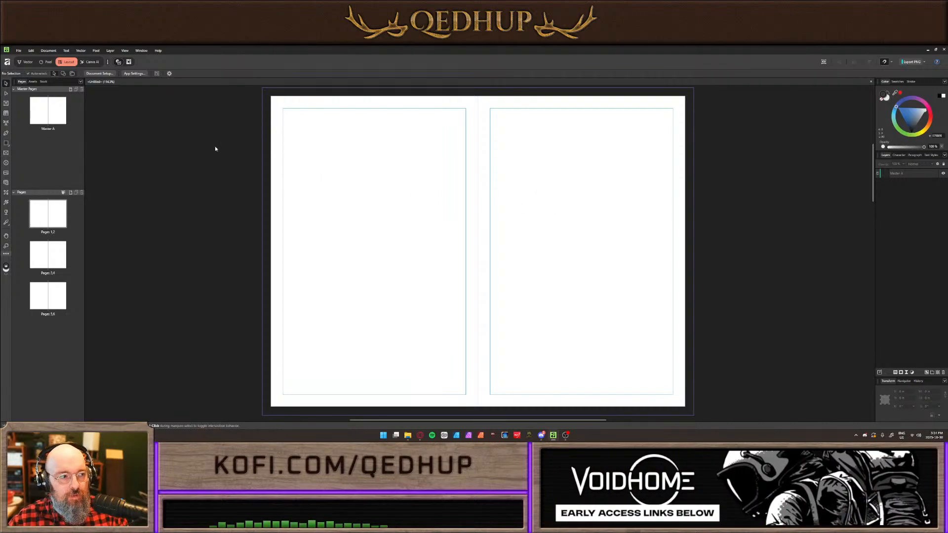
Look over the first spread with its margin and bleed guides, and bring up the list of text styles
left_click_drag(448, 203, 514, 46)
left_click_drag(602, 225, 579, 45)
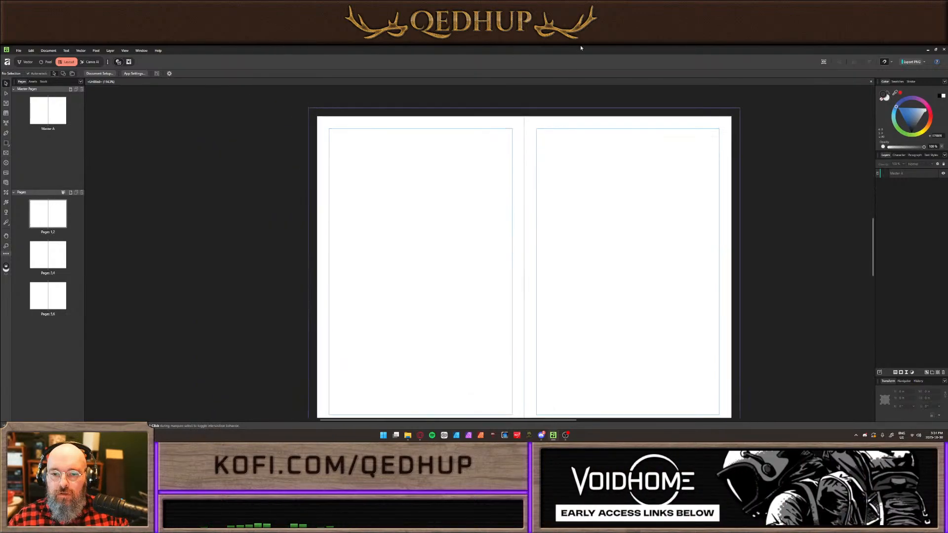
left_click_drag(580, 107, 569, 292)
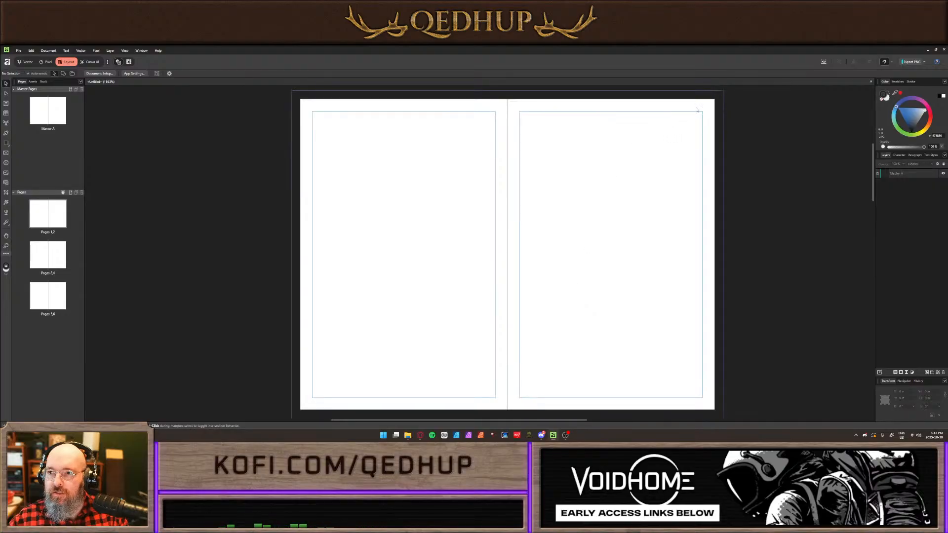
left_click(823, 62)
left_click(823, 62)
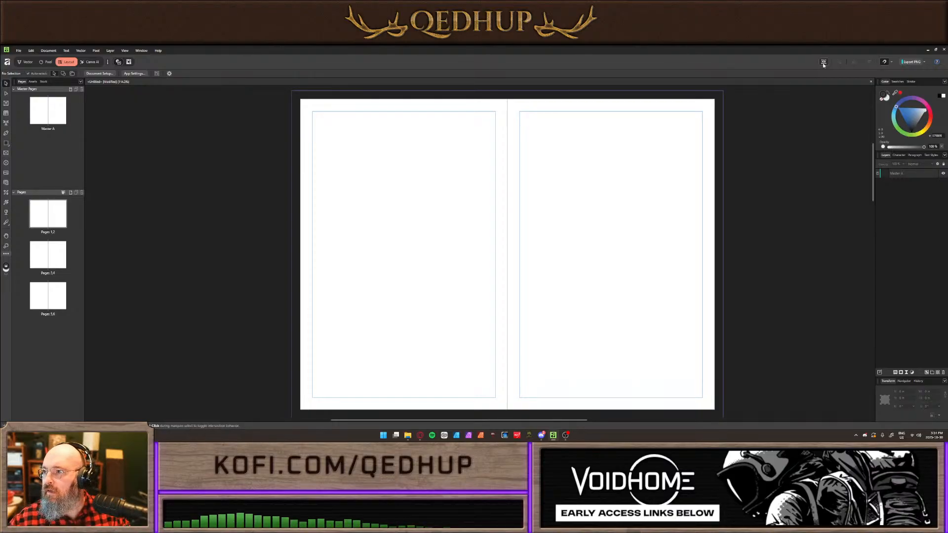
left_click_drag(743, 146, 704, 142)
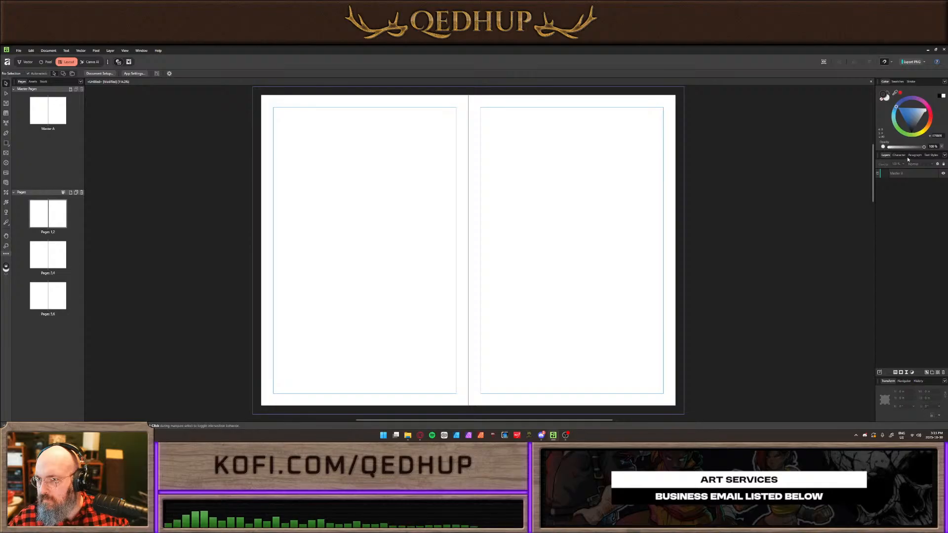
left_click(931, 155)
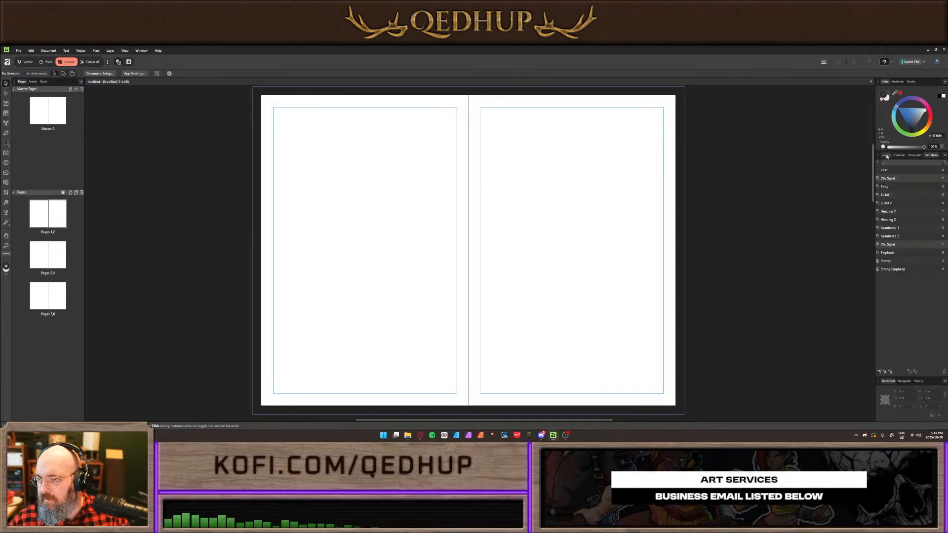
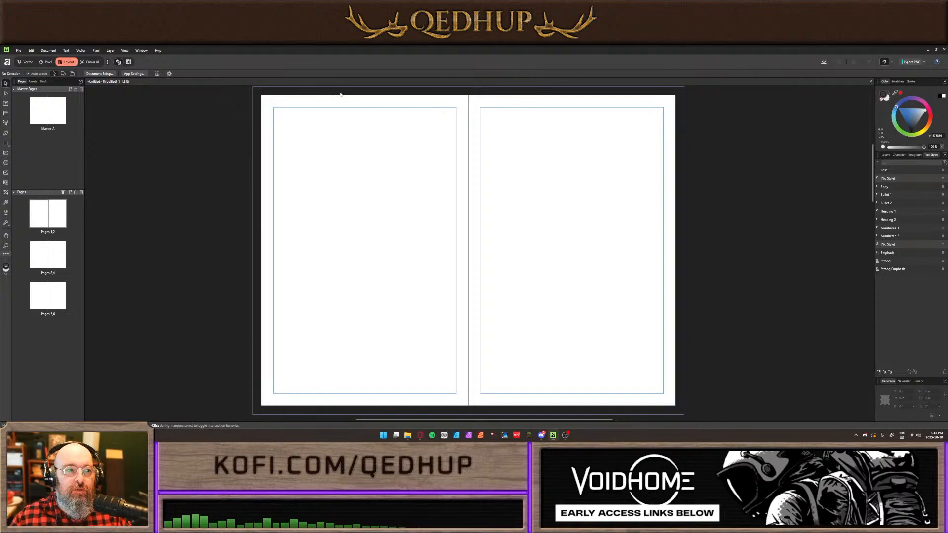
Draw a rectangle about 1.3 × 2 in on the left page of Master A and check it on the first two page spreads
double_click(42, 115)
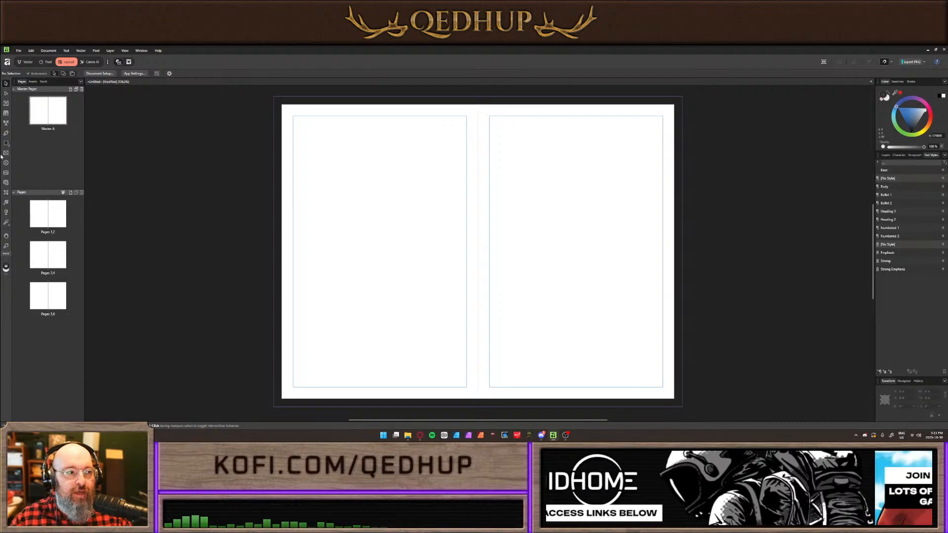
key("m")
left_click_drag(399, 152, 441, 217)
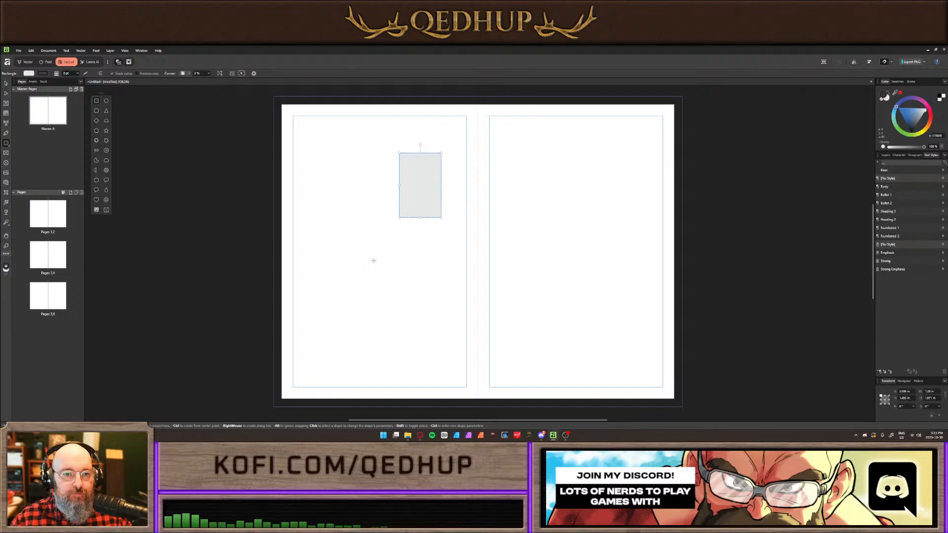
double_click(45, 213)
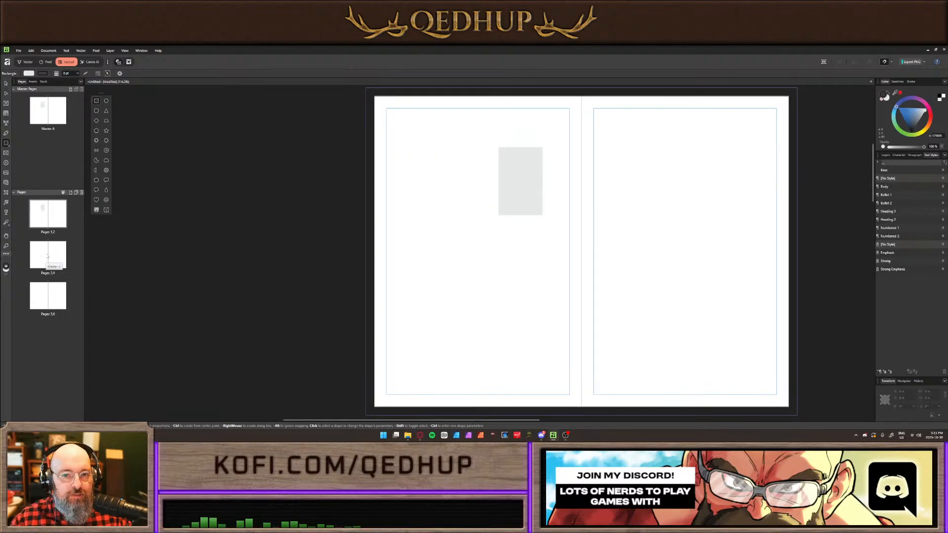
double_click(42, 256)
double_click(43, 217)
Return to Master A and delete the grey rectangle from its left page
double_click(42, 114)
left_click(6, 83)
left_click(430, 181)
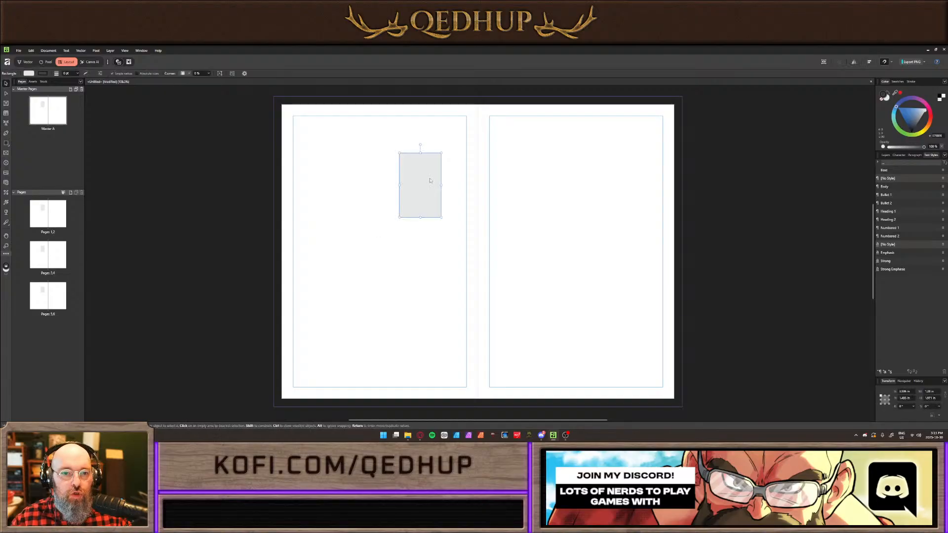
key("super+shift+s")
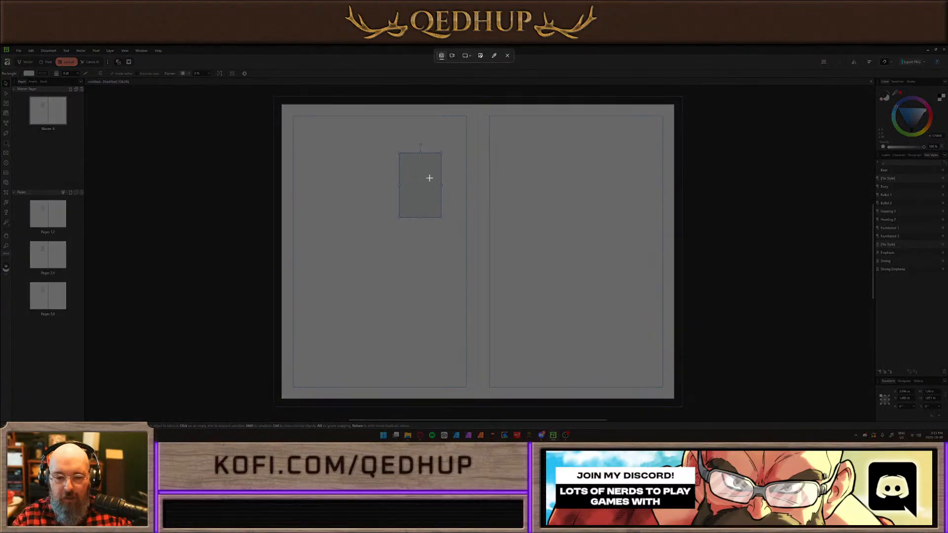
key("Escape")
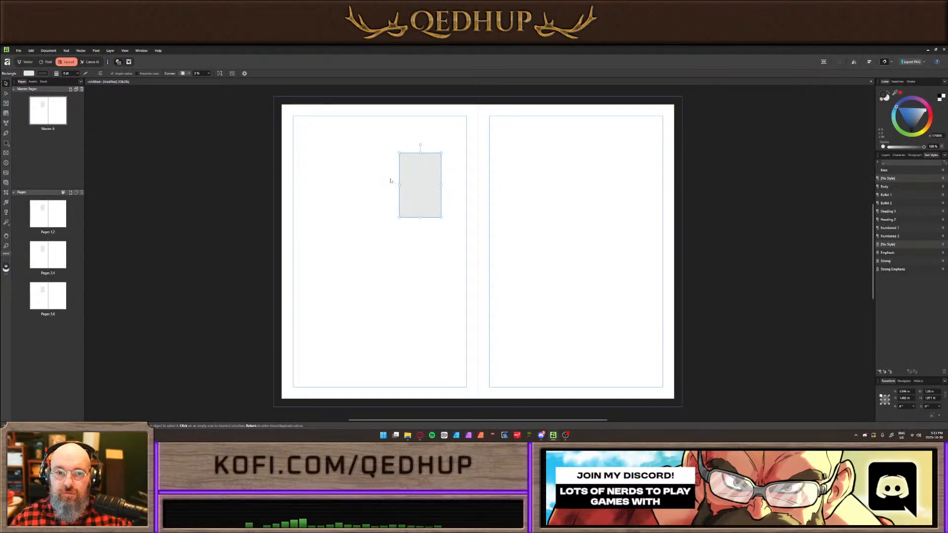
key("Delete")
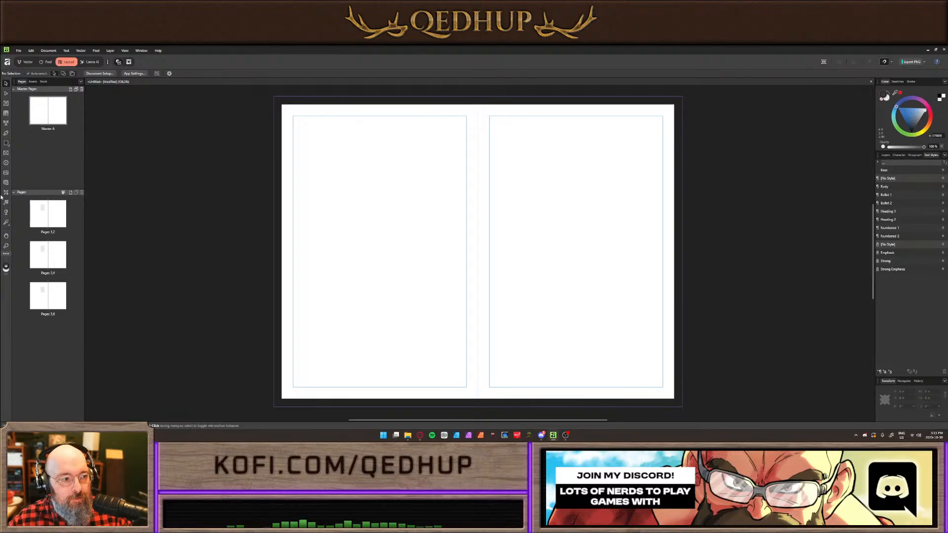
Compare the options of the Artistic Text and Frame Text tools, ending with Frame Text active
left_click(6, 124)
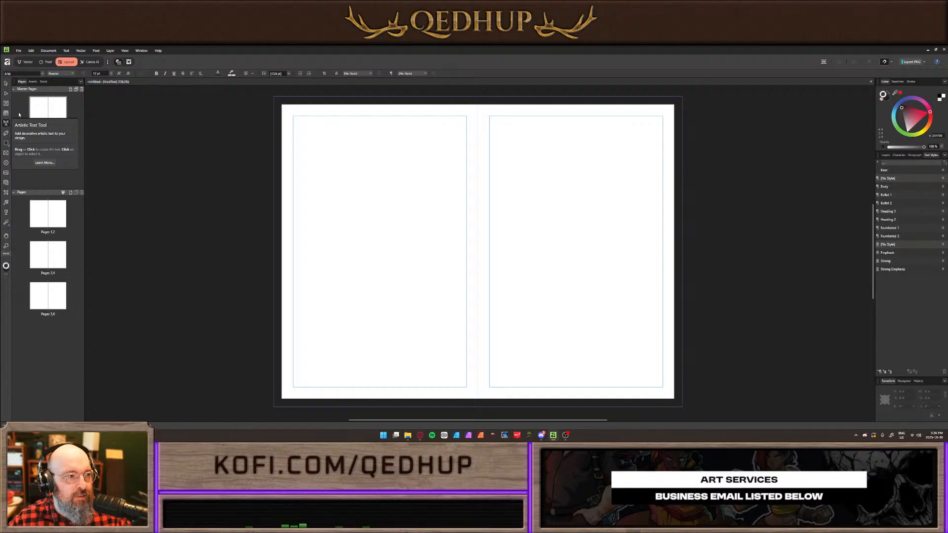
left_click(6, 103)
left_click(6, 124)
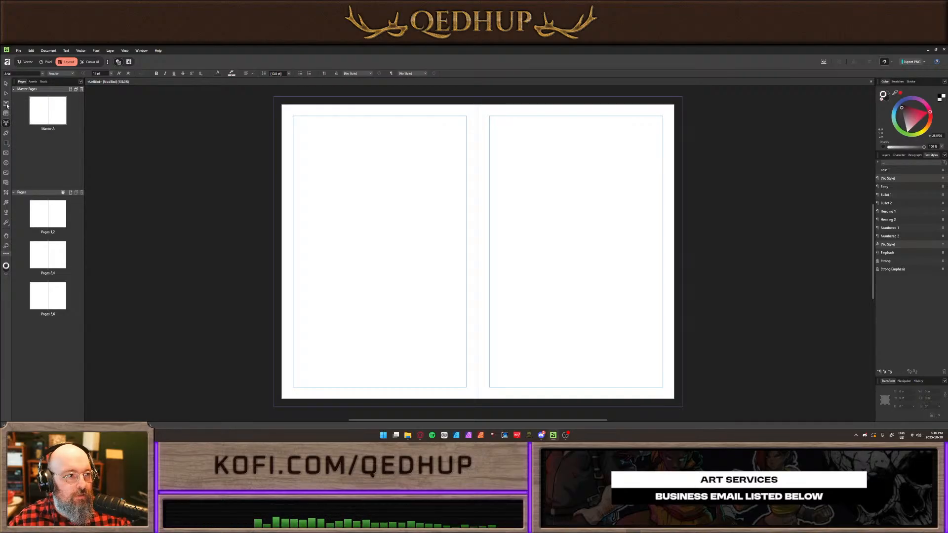
left_click(6, 103)
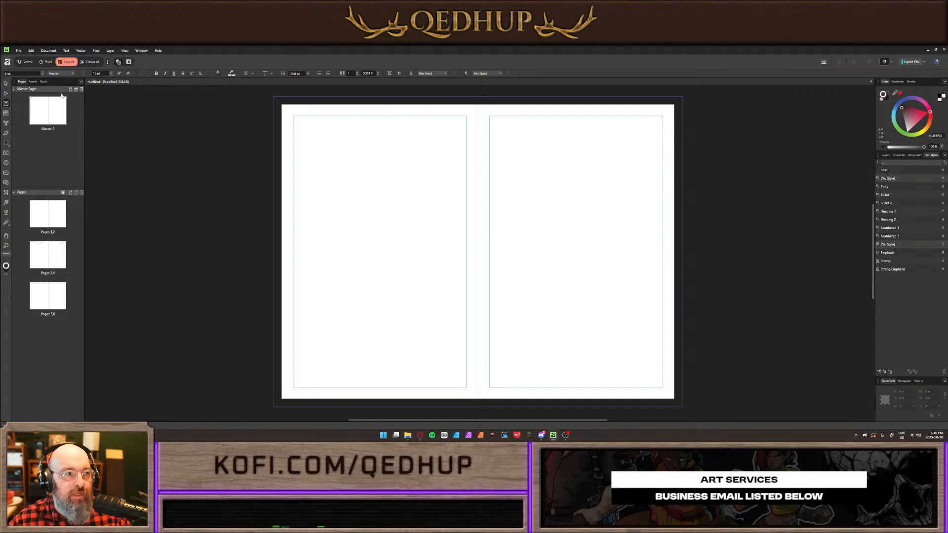
Search the customizable tools for "text" and close the customization window without changes
left_click(6, 254)
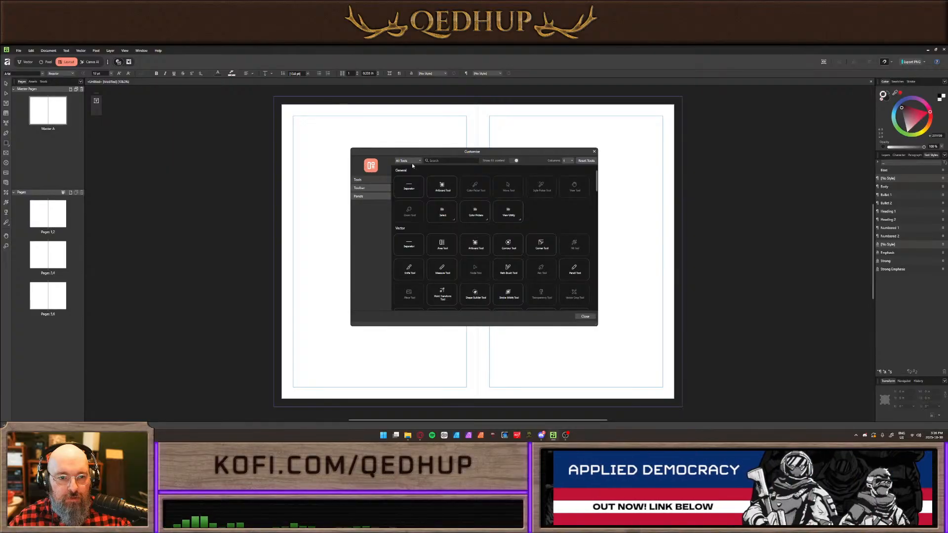
left_click(436, 161)
type("text")
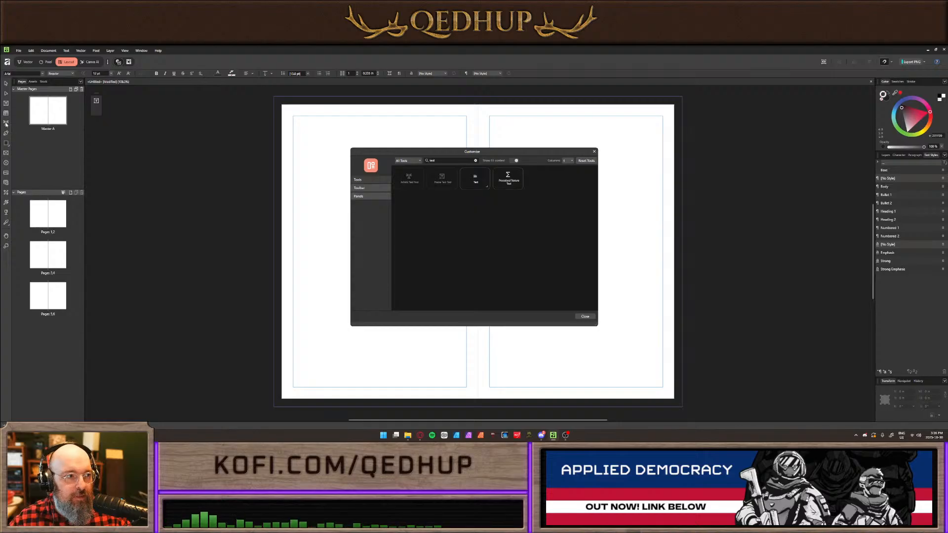
left_click(594, 151)
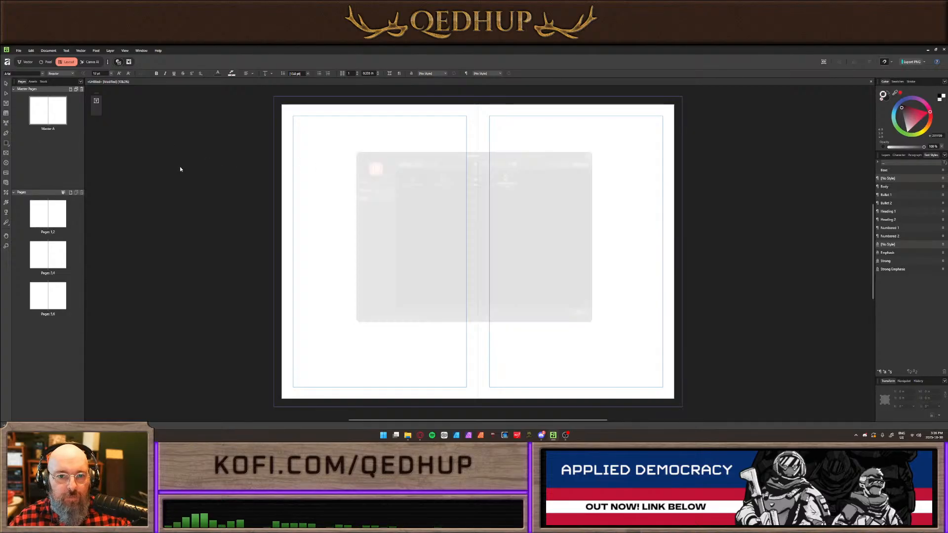
Undock the tools from the workspace edge and dock them back in their original place
right_click(6, 122)
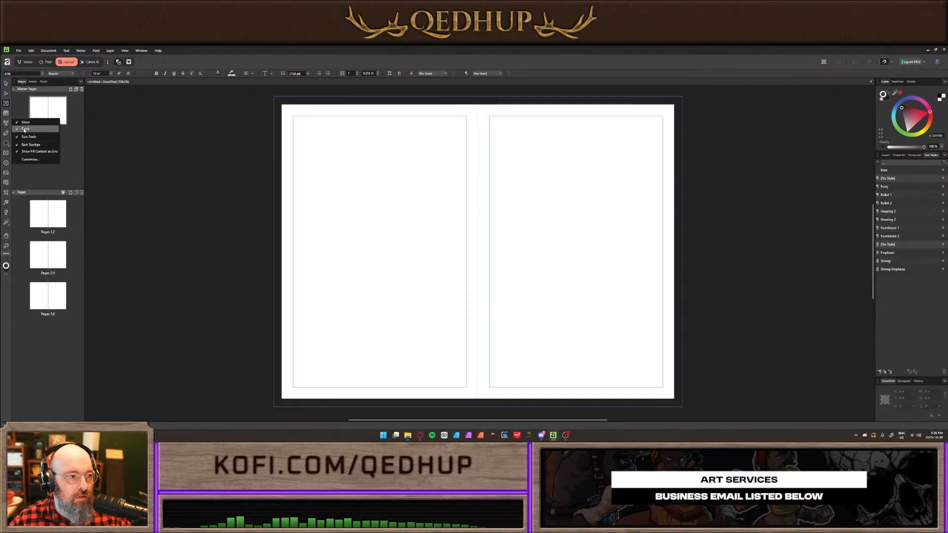
left_click(25, 129)
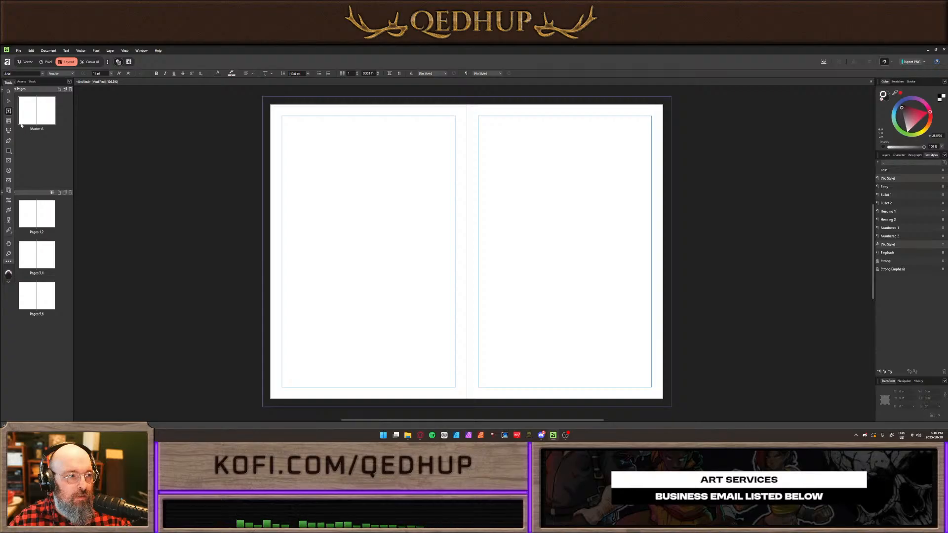
left_click_drag(8, 83, 11, 87)
right_click(11, 115)
left_click(29, 121)
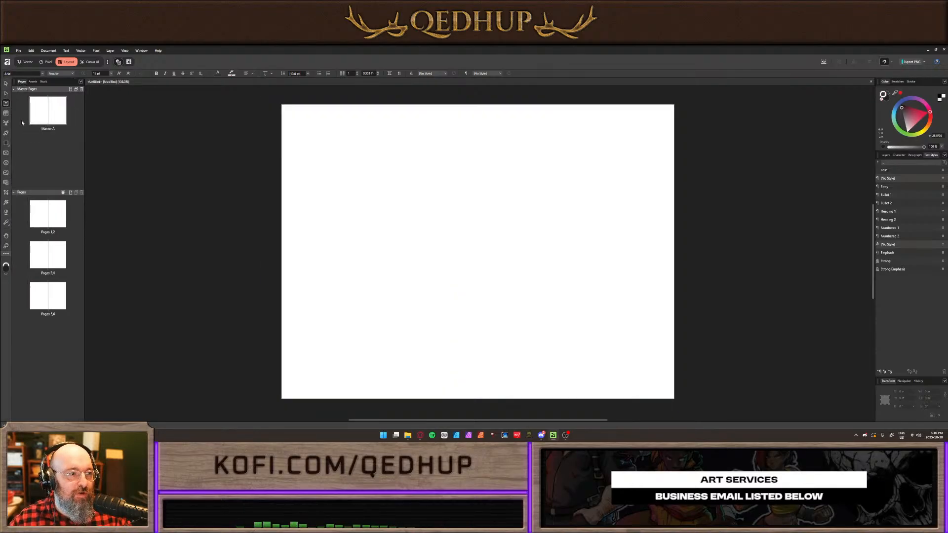
Hide the tools from the workspace and undo the deletion of the grey rectangle on Master A
right_click(7, 102)
left_click(19, 102)
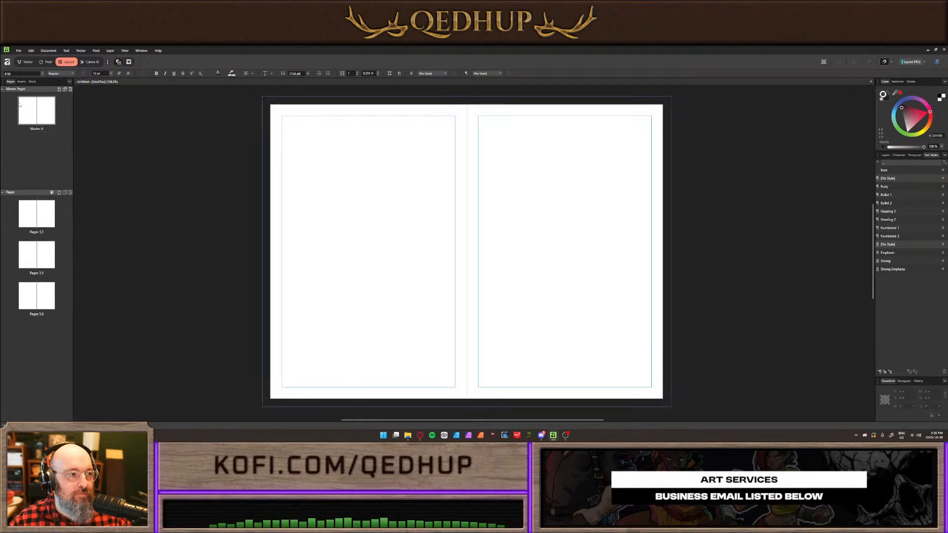
key("ctrl+z")
left_click(123, 112)
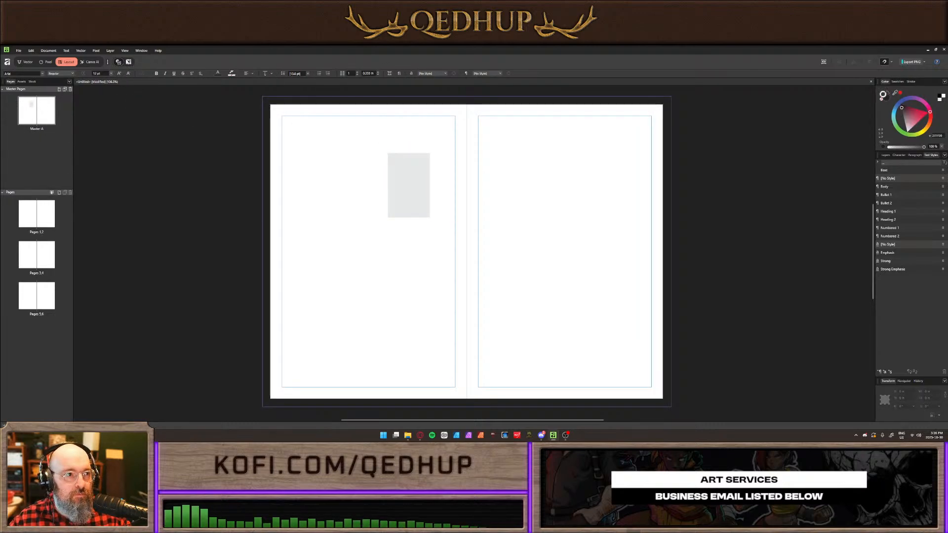
Examine the view display options for a way to restore the hidden tools, and reactivate the Layout studio
left_click(125, 51)
mouse_move(132, 83)
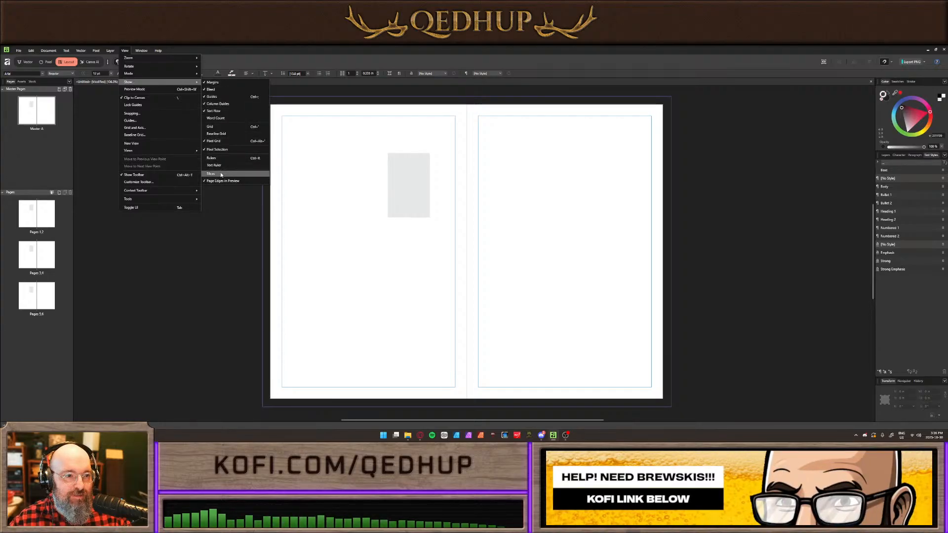
mouse_move(161, 153)
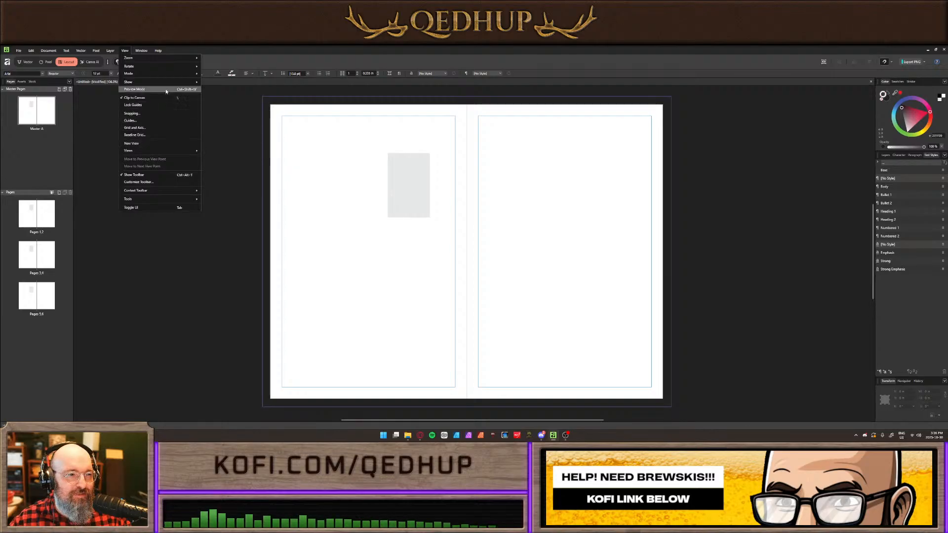
mouse_move(165, 82)
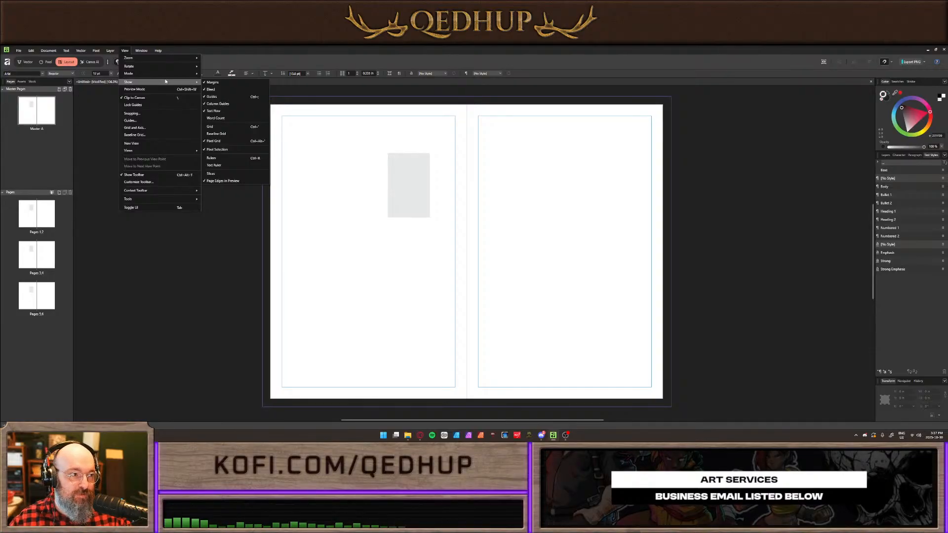
left_click(44, 62)
left_click(66, 63)
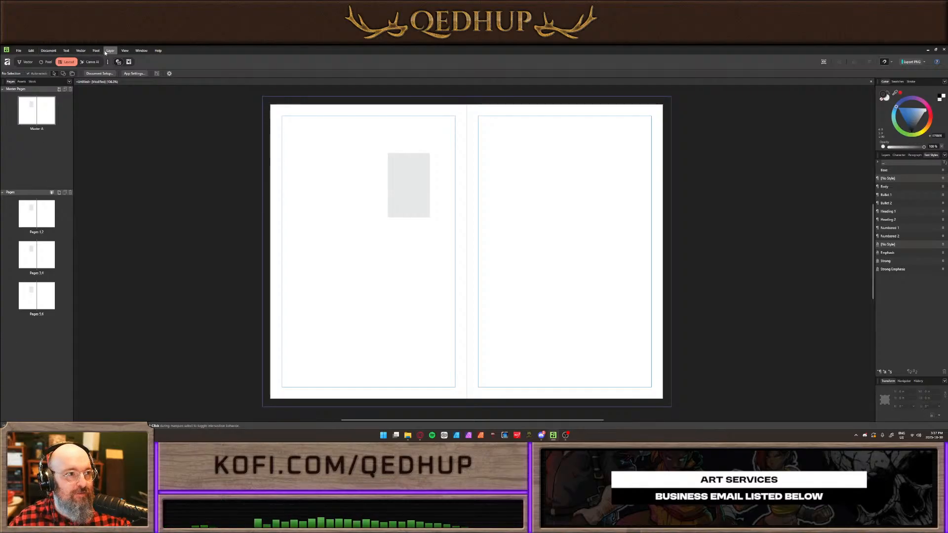
Turn Preview Mode on and back off to check whether it affects the hidden tools
left_click(124, 51)
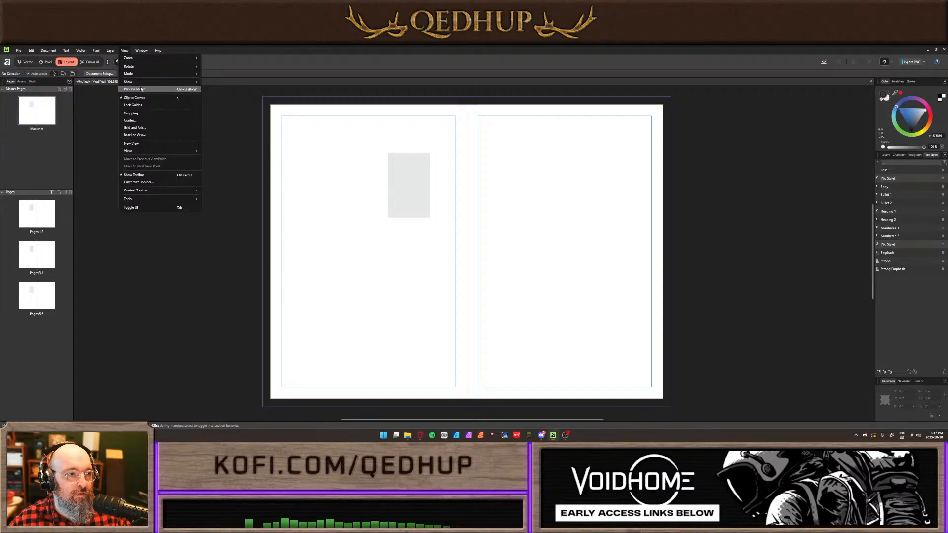
left_click(140, 89)
left_click(110, 51)
mouse_move(123, 52)
left_click(127, 89)
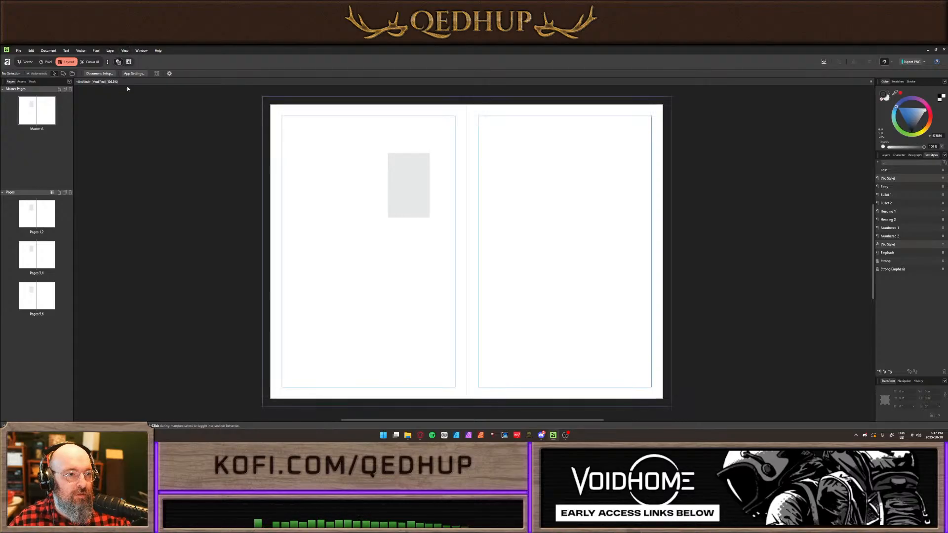
Hide the toolbar that holds the studio switcher and show it again
left_click(125, 51)
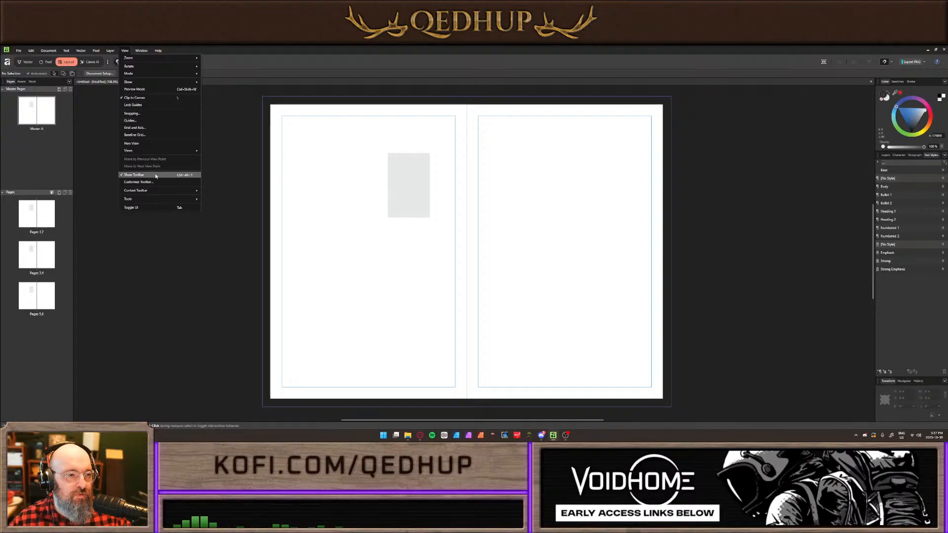
mouse_move(158, 191)
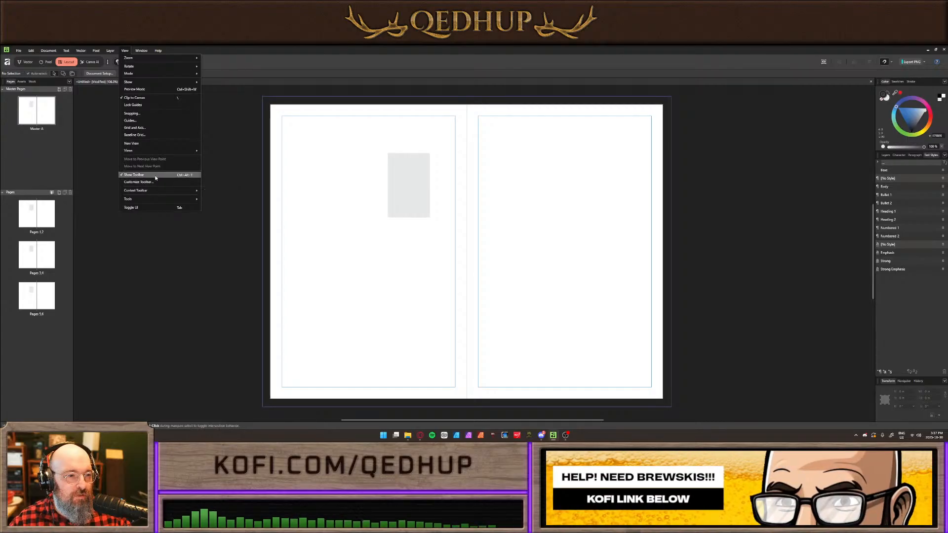
left_click(155, 176)
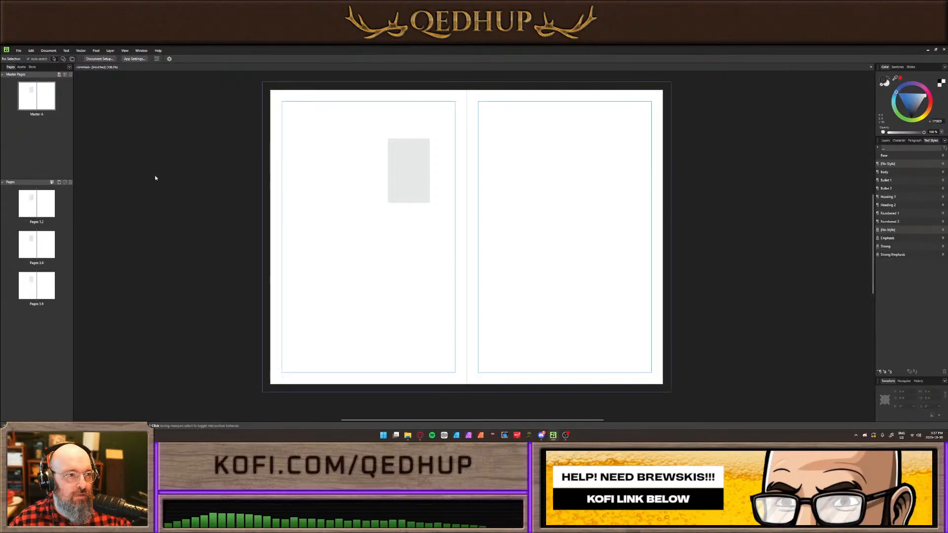
left_click(125, 51)
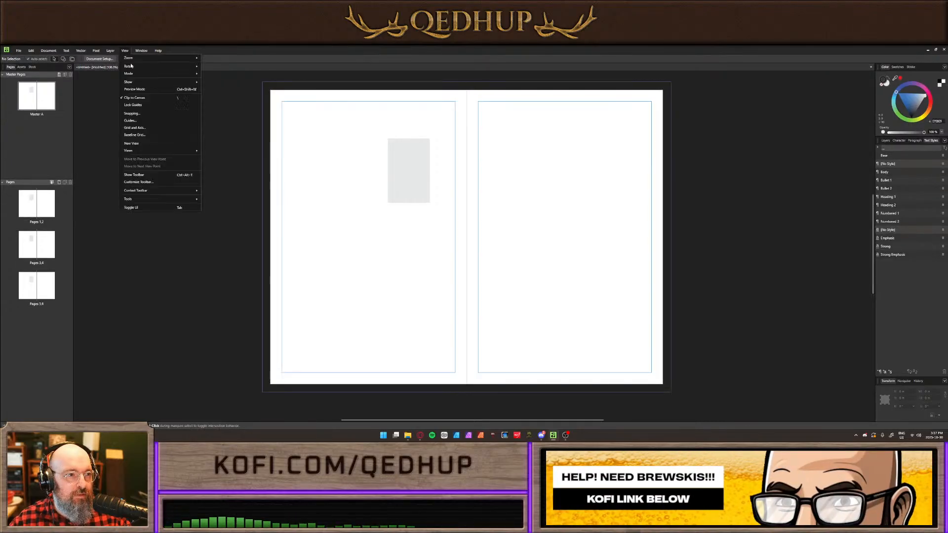
left_click(134, 176)
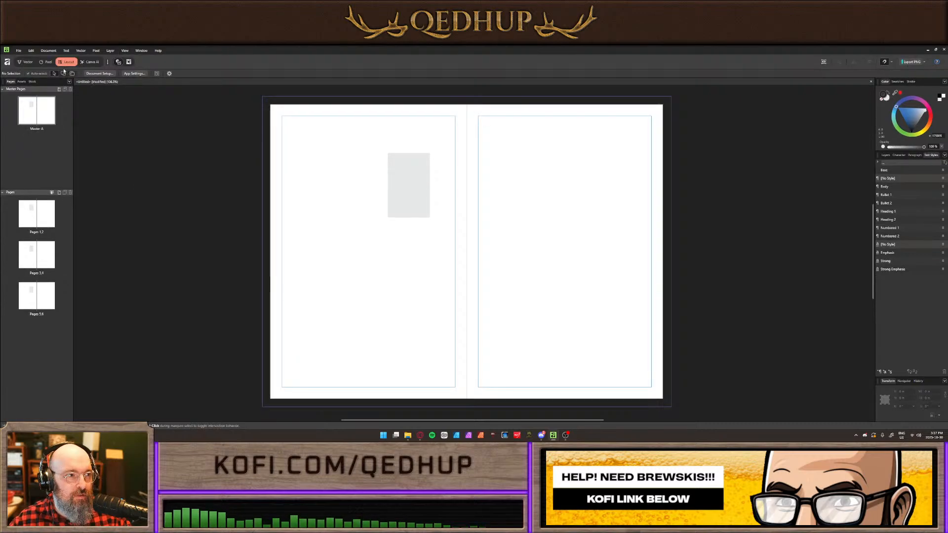
right_click(13, 100)
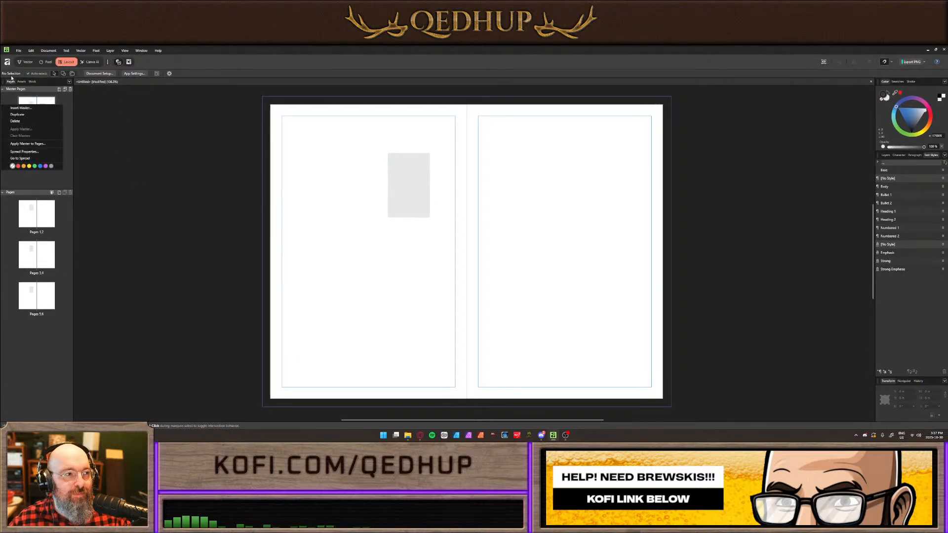
left_click(108, 113)
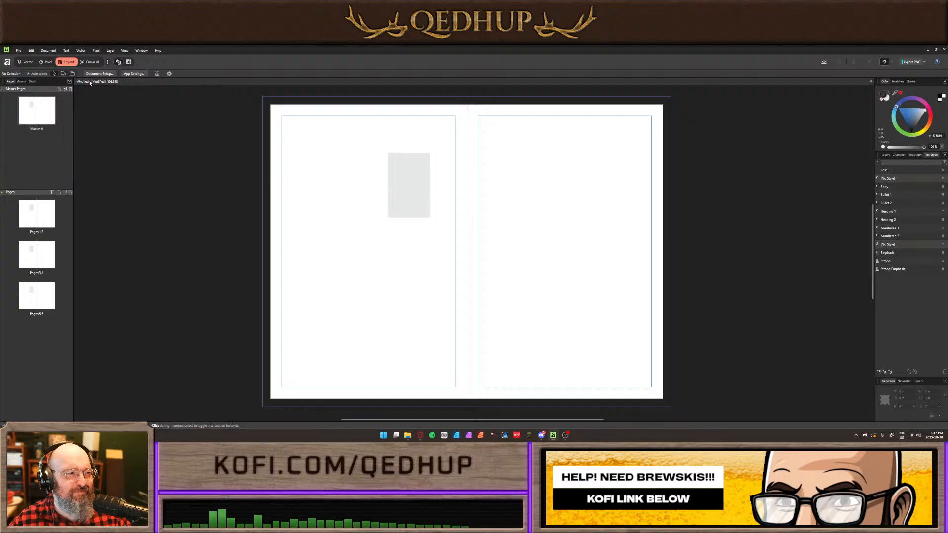
right_click(153, 64)
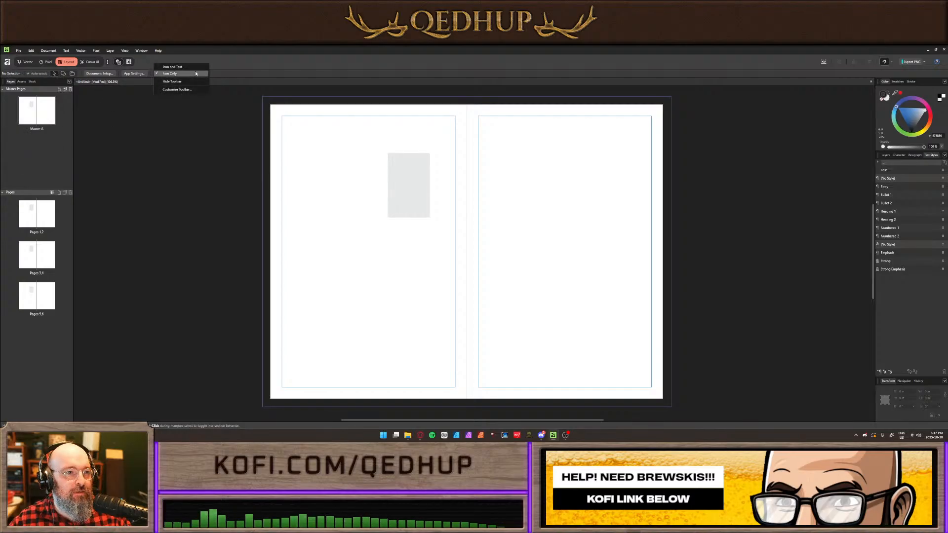
left_click(222, 71)
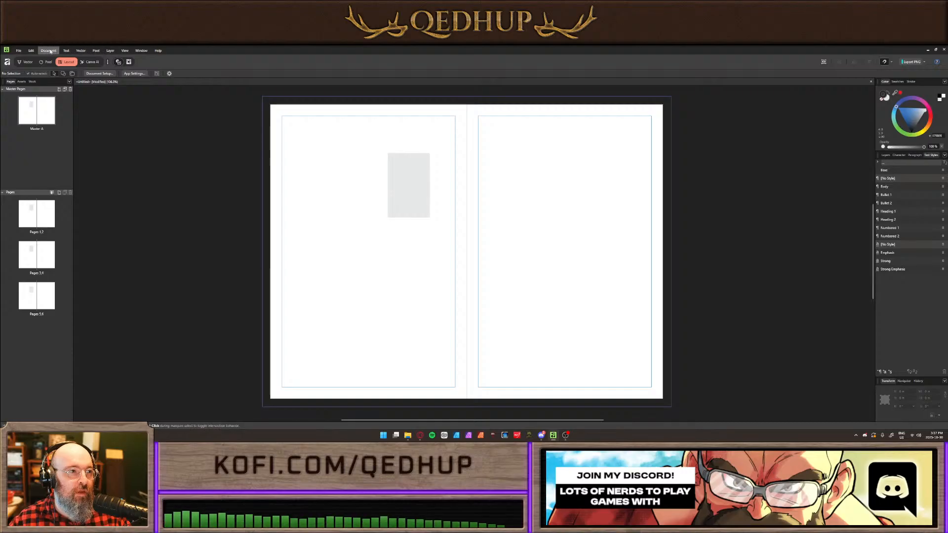
Show the hidden tools in the workspace again
left_click(23, 51)
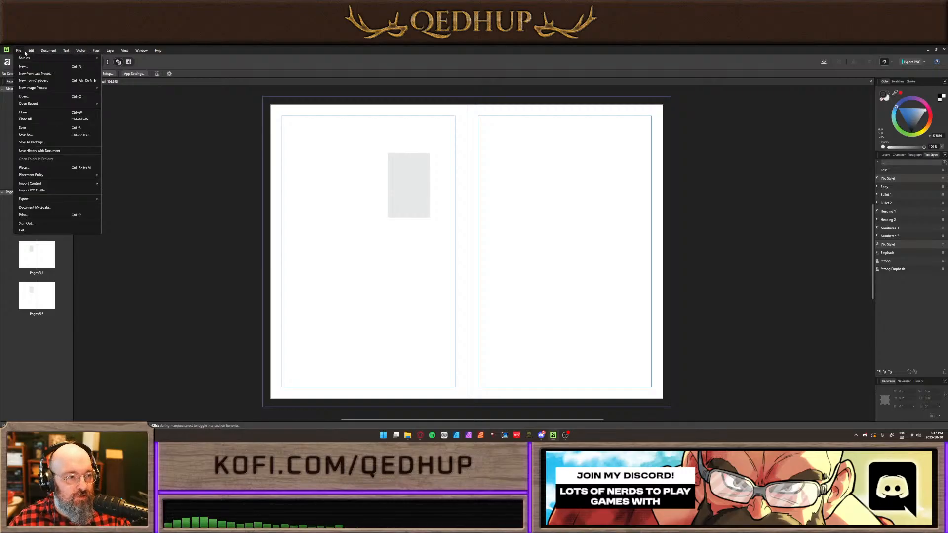
mouse_move(126, 53)
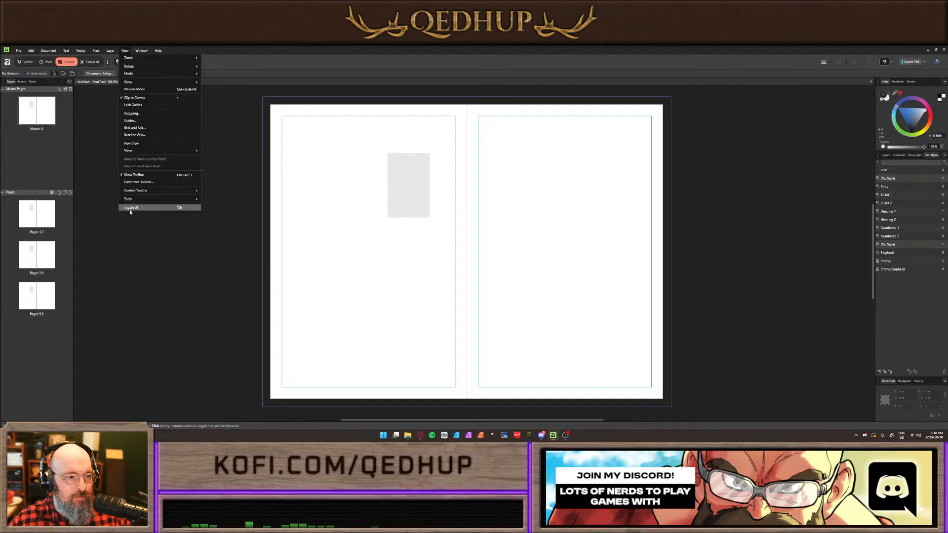
mouse_move(135, 200)
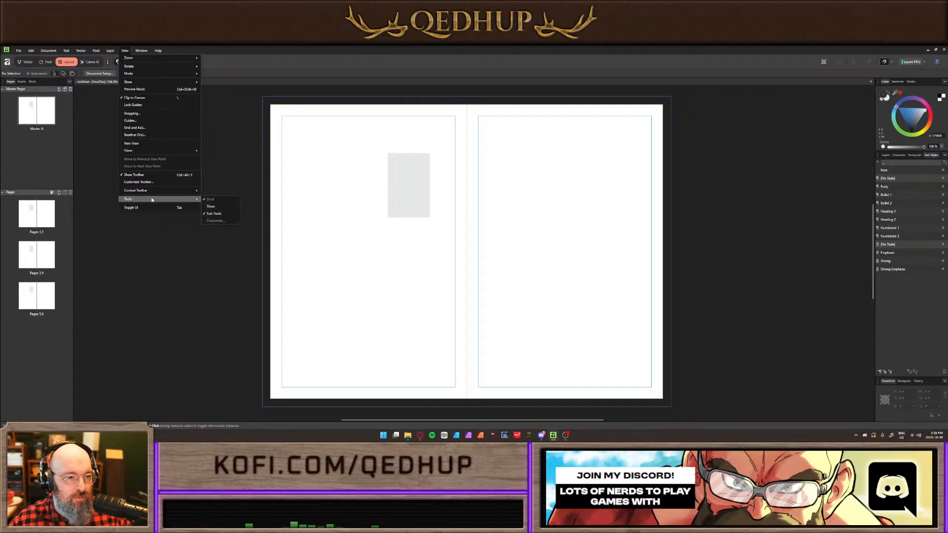
left_click(210, 207)
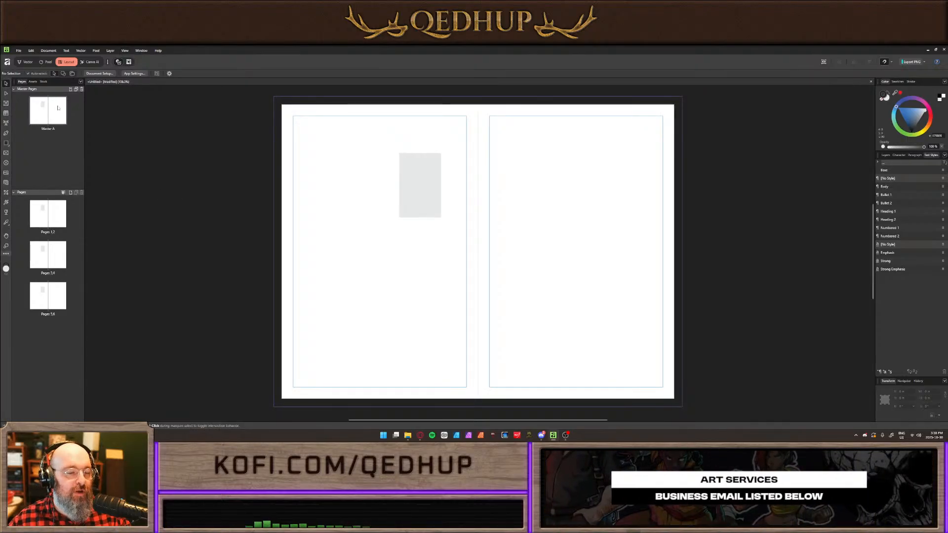
Search the customizable tools for "text", expand and collapse the Text group, and close the customization window
right_click(6, 126)
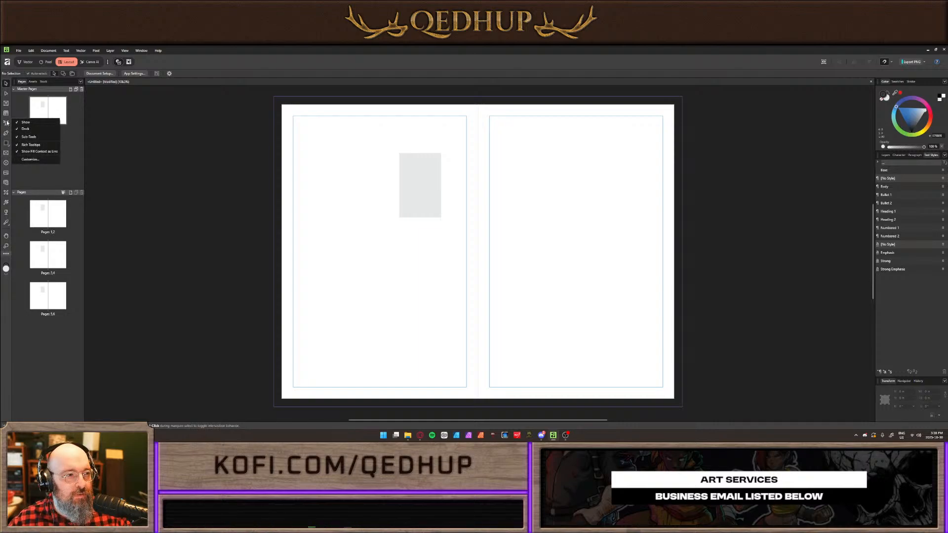
left_click(29, 159)
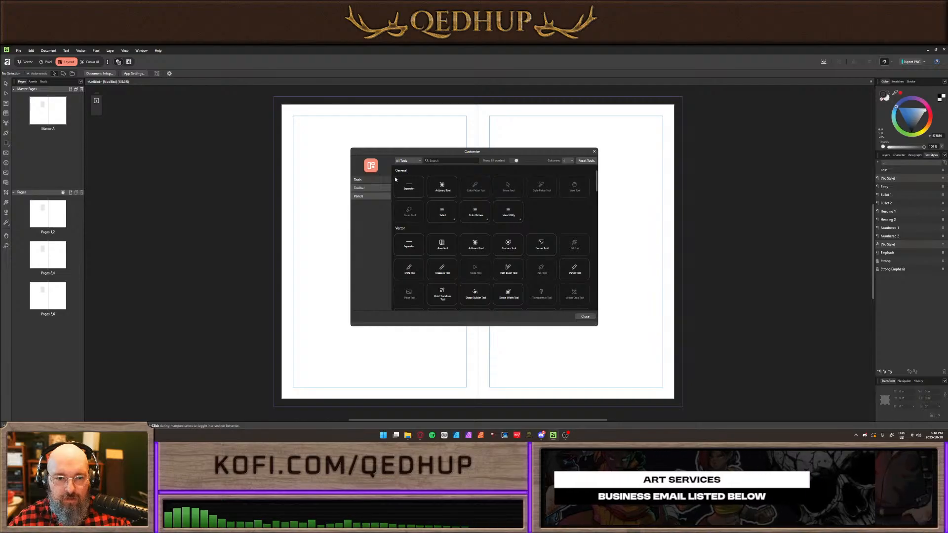
left_click(440, 160)
type("text")
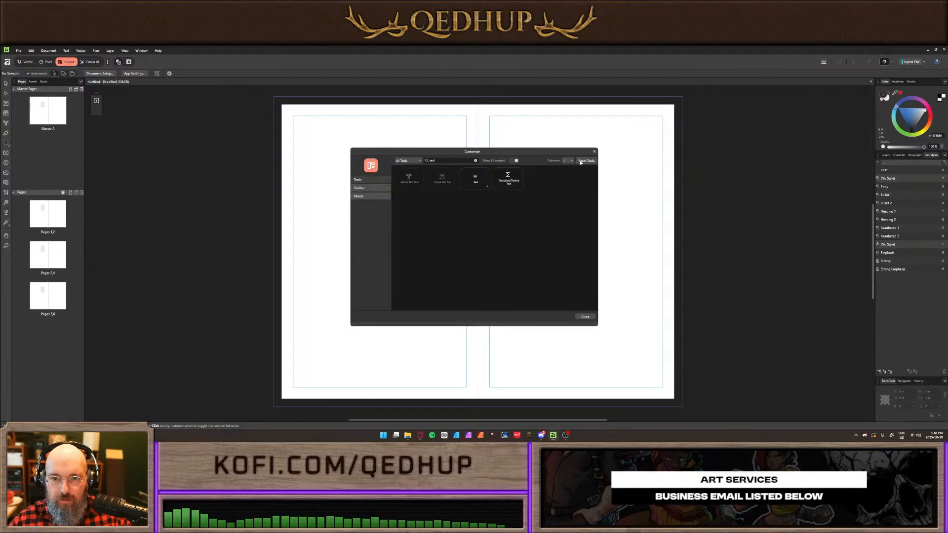
left_click(475, 178)
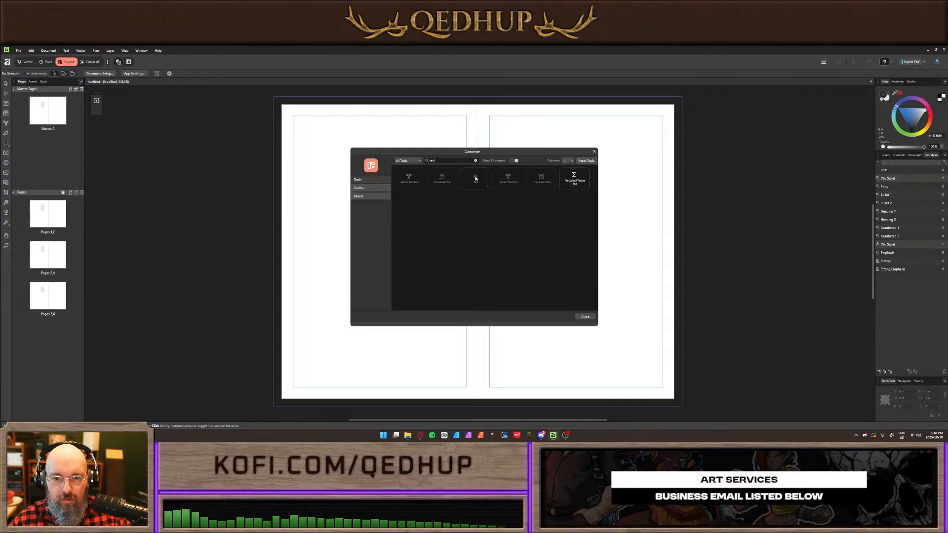
left_click(475, 178)
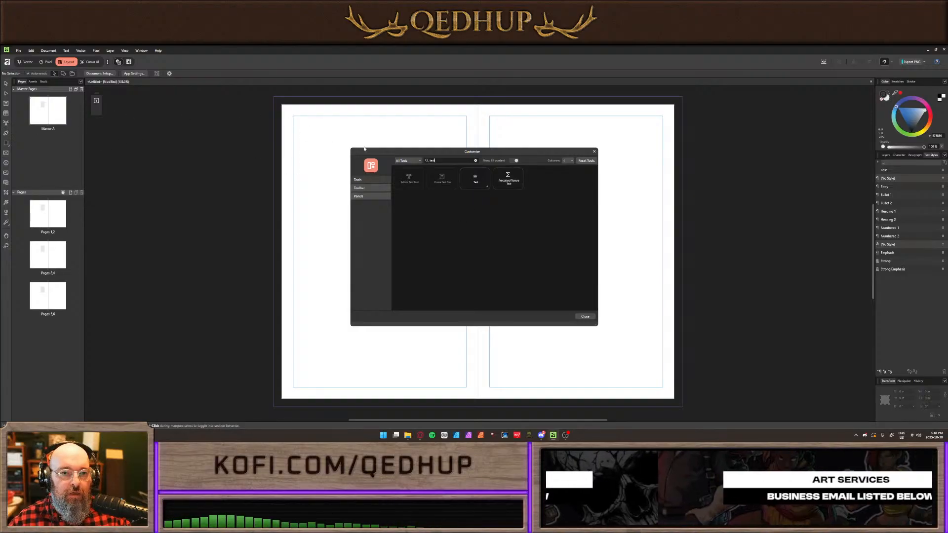
left_click(584, 316)
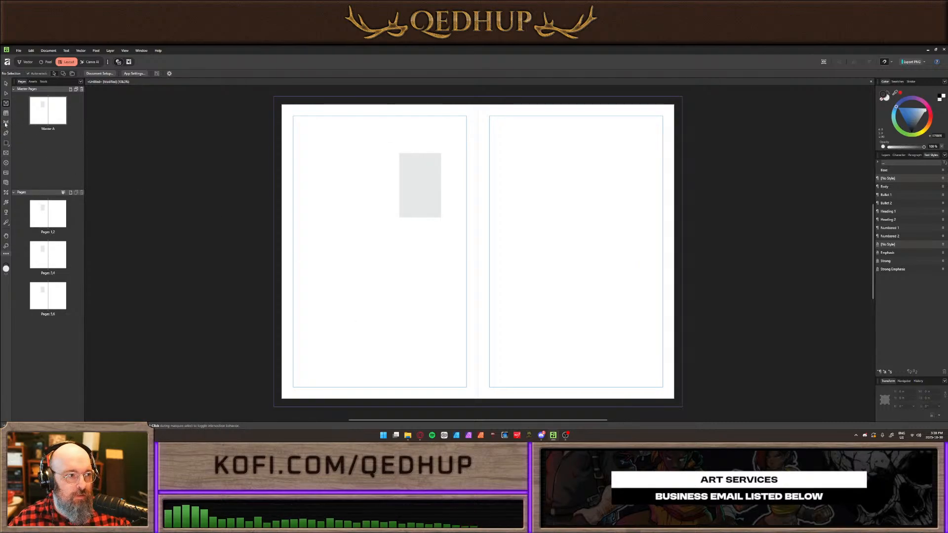
Customize the tools by searching for "text" and adding the combined Text group next to the Artistic Text tool, then close the customization window
left_click(6, 123)
right_click(5, 123)
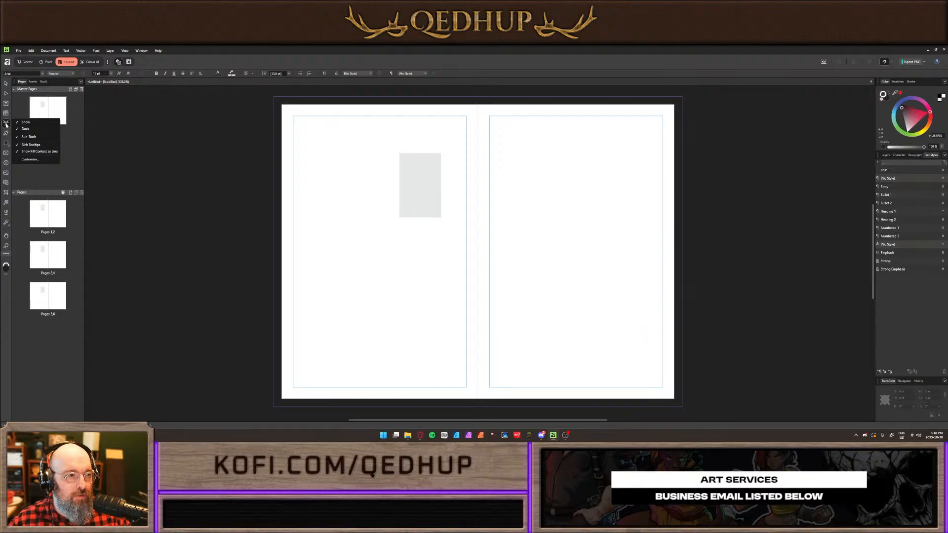
left_click(28, 160)
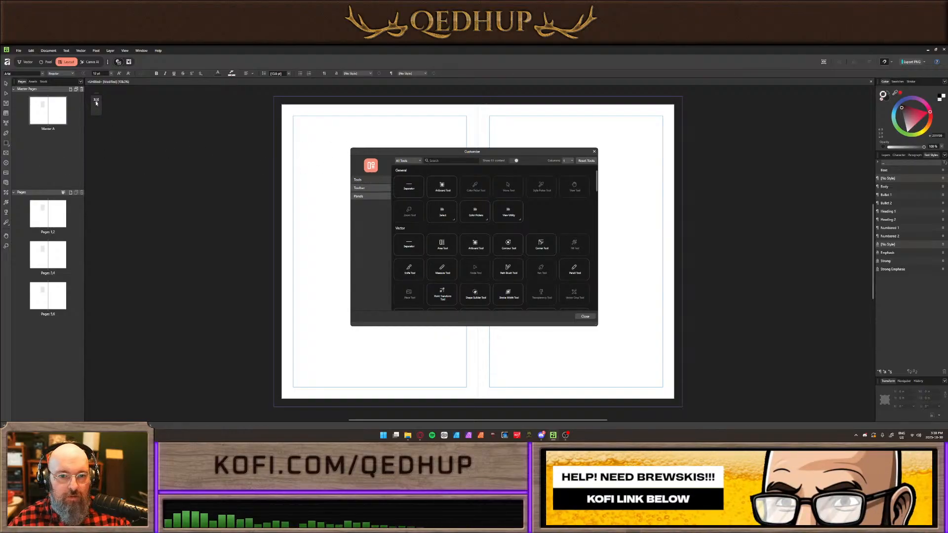
left_click(444, 160)
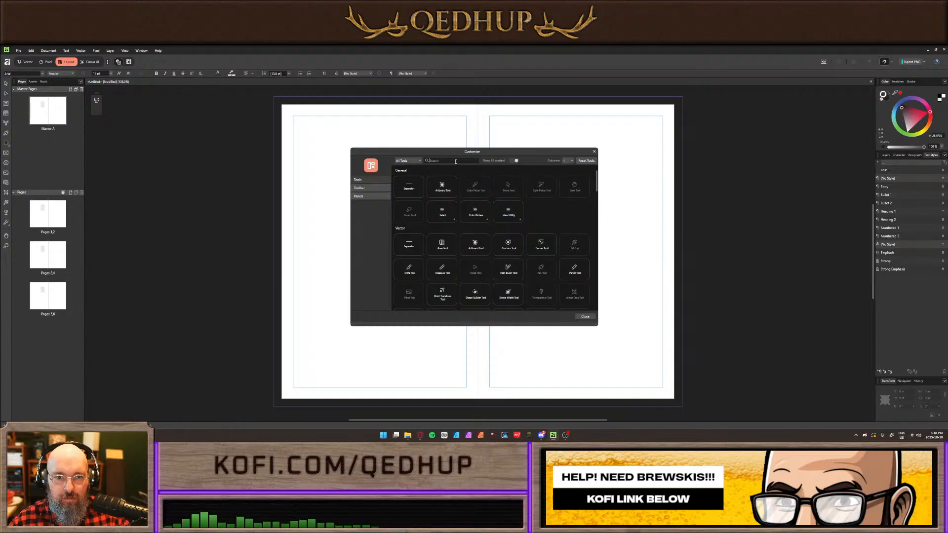
type("text")
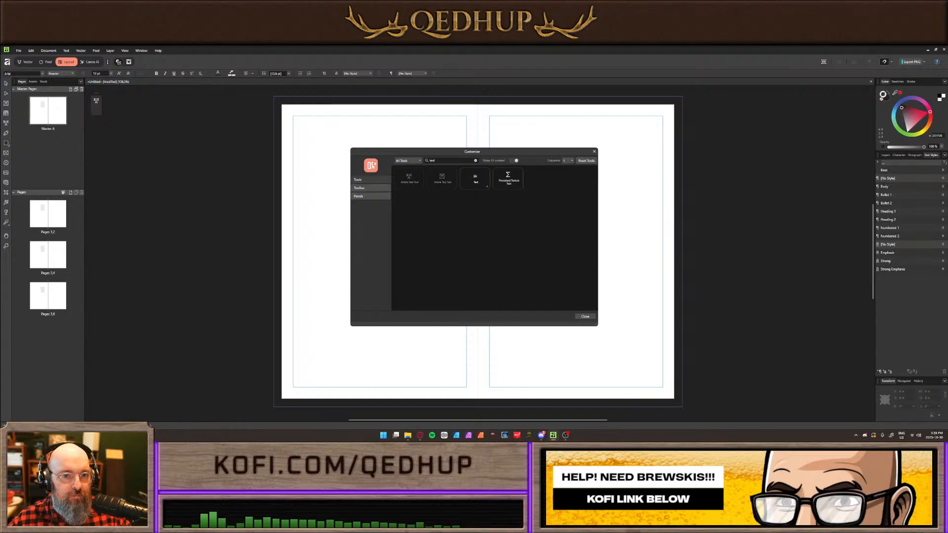
left_click_drag(480, 174, 7, 132)
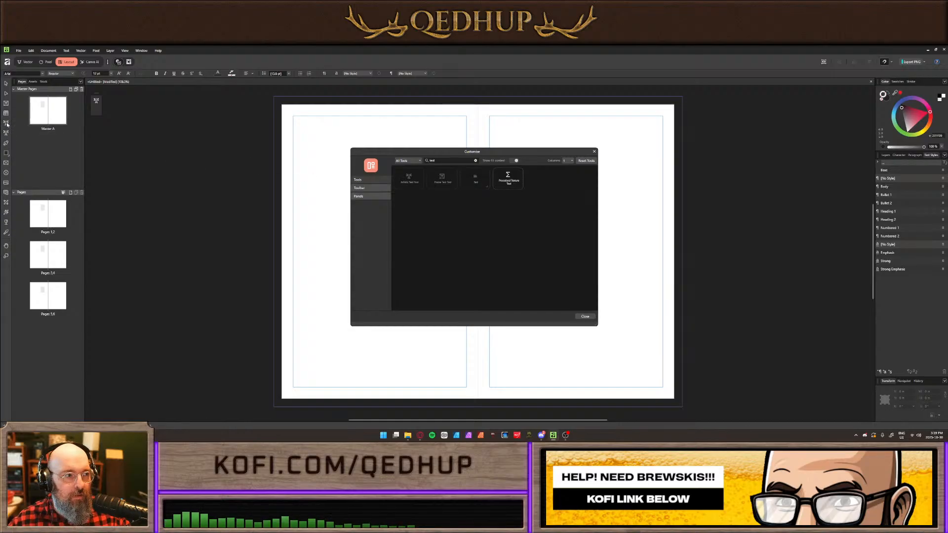
left_click(594, 151)
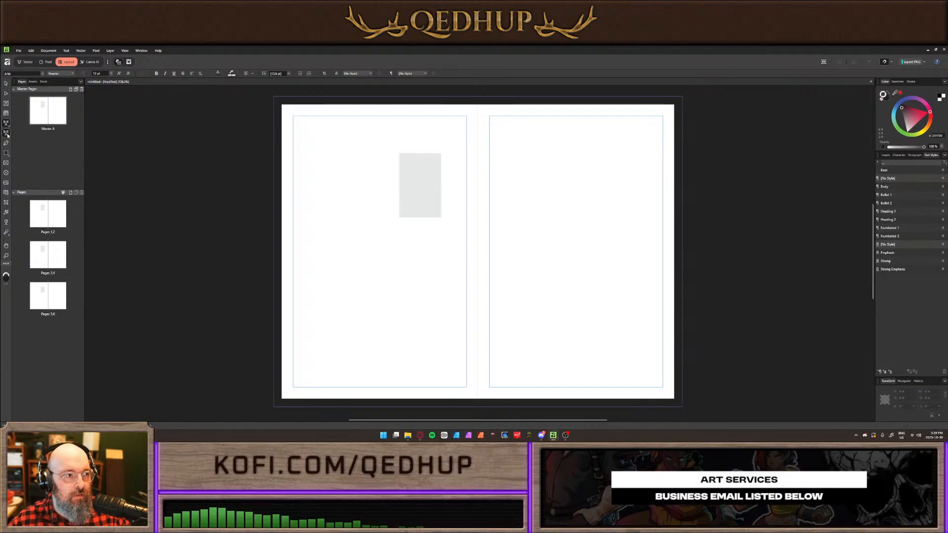
Try the newly added Text group by expanding its subtools and making Frame Text active
left_click(6, 104)
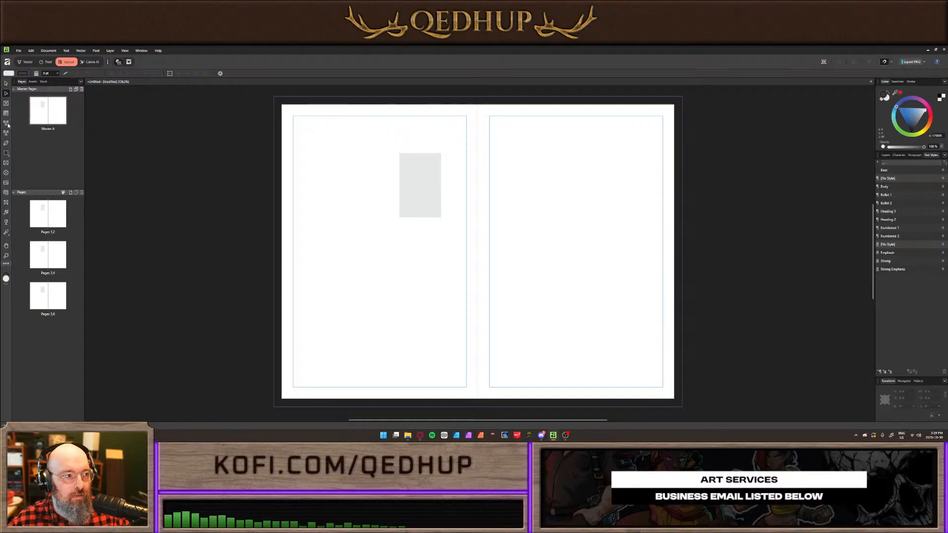
left_click(7, 124)
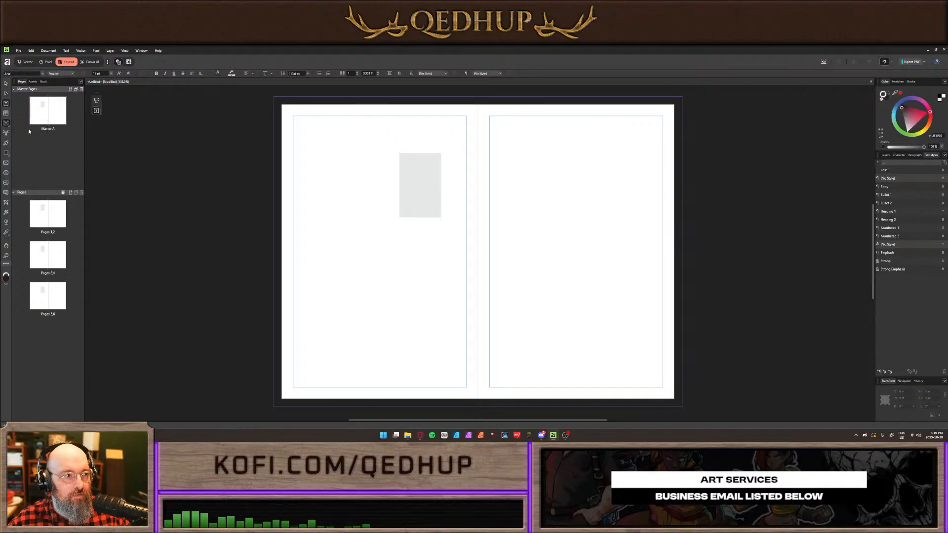
left_click(7, 133)
right_click(7, 133)
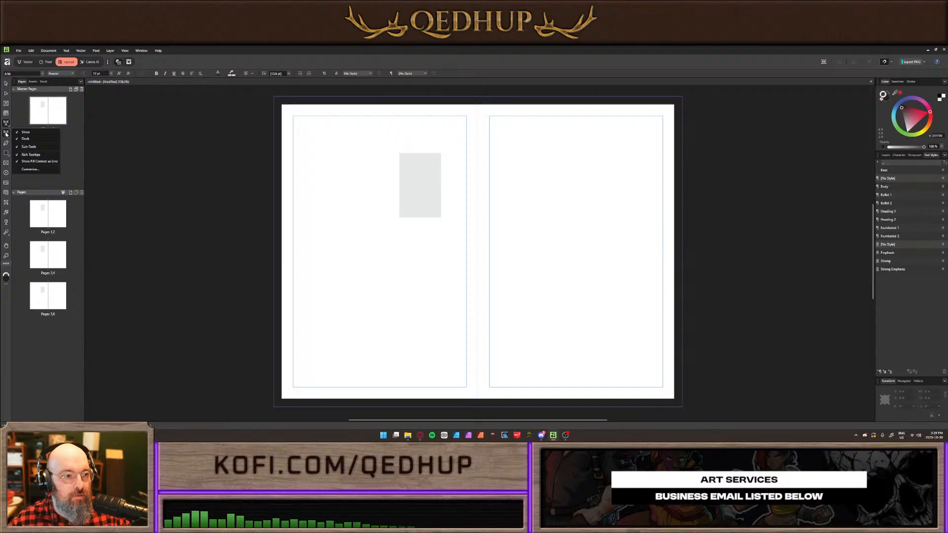
left_click(140, 121)
left_click(100, 143)
left_click(7, 124)
left_click(22, 128)
Delete the grey rectangle from the left page of Master A
key("v")
left_click(421, 170)
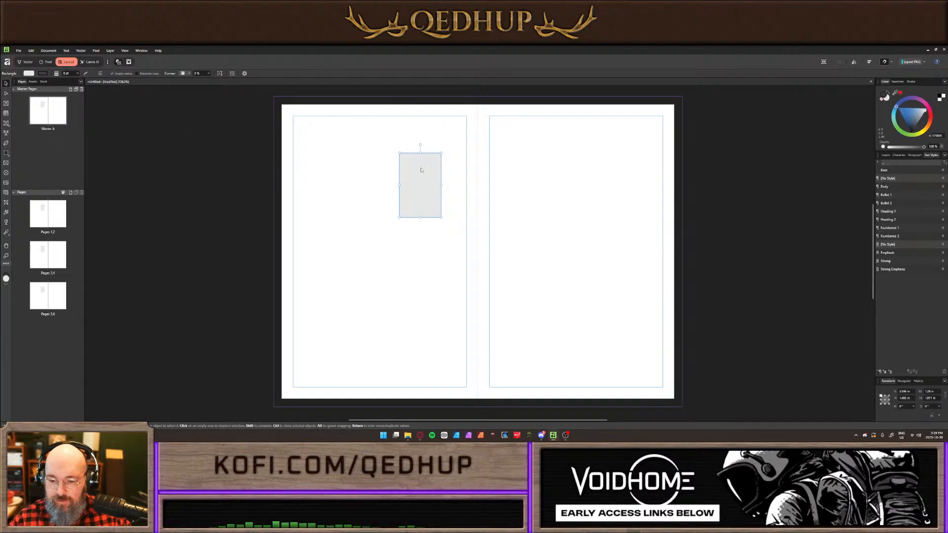
key("Delete")
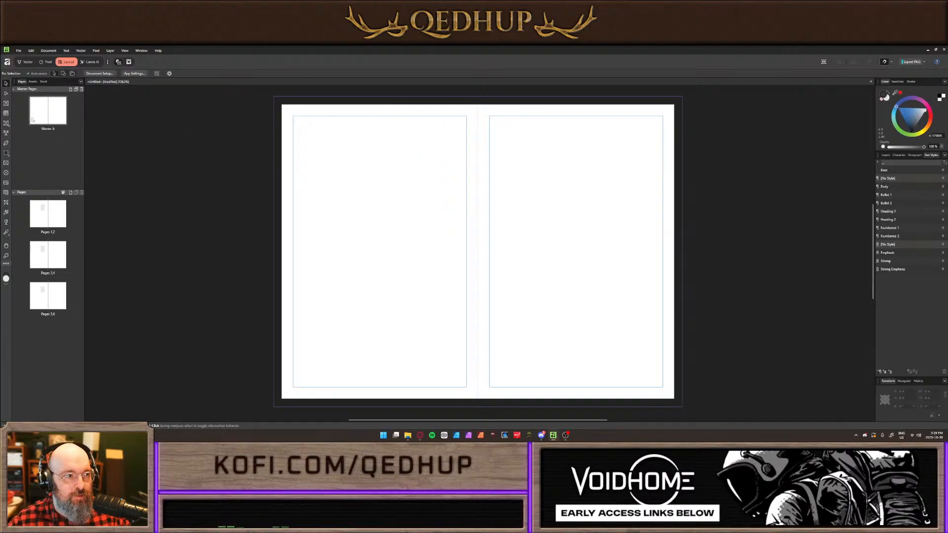
Draw a text frame about 1.6 by 0.45 in, centred just above the bottom margin of Master A's left page
left_click(6, 123)
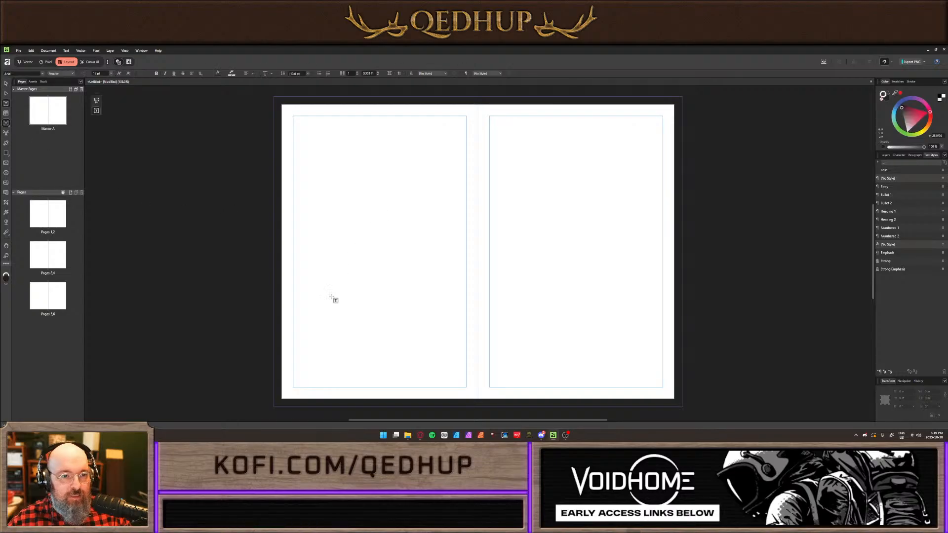
left_click_drag(355, 373, 409, 388)
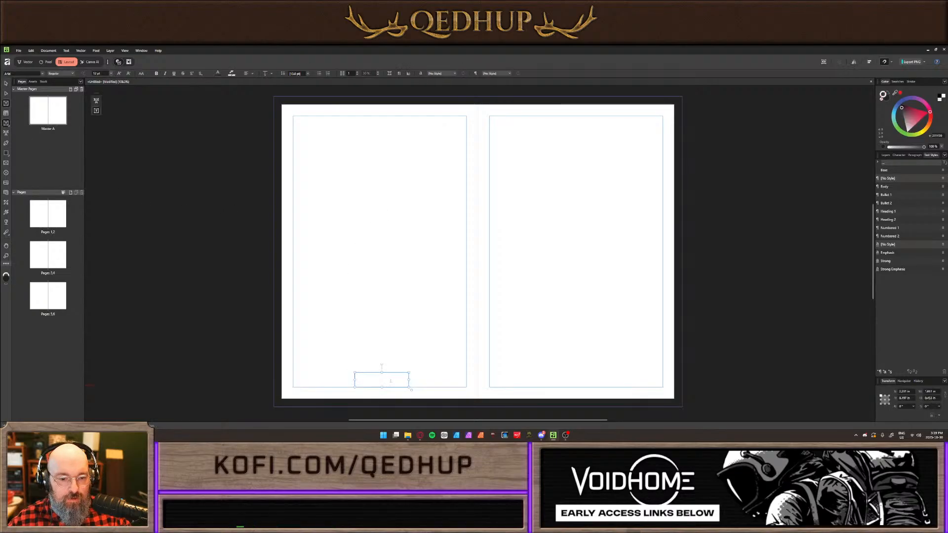
key("Escape")
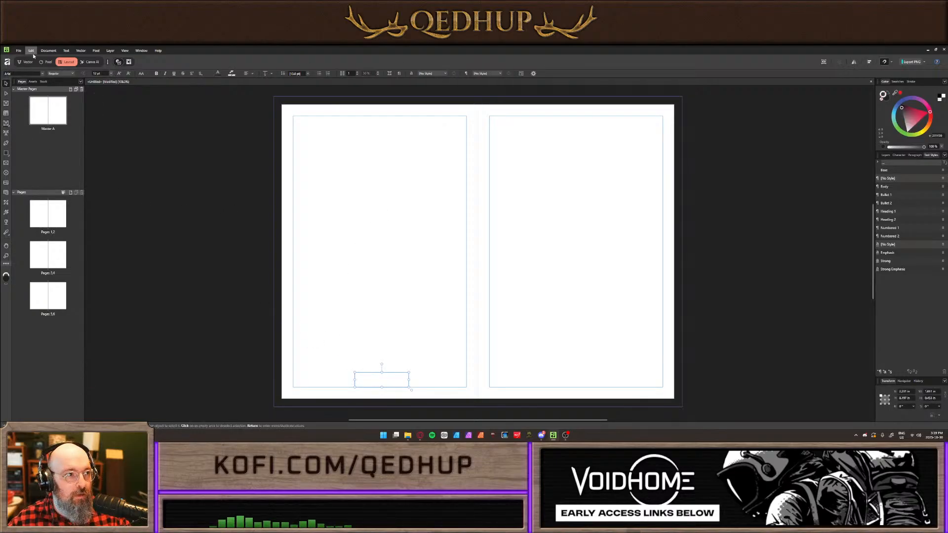
Insert a Page Number field into the small text frame on Master A's left page
left_click(71, 51)
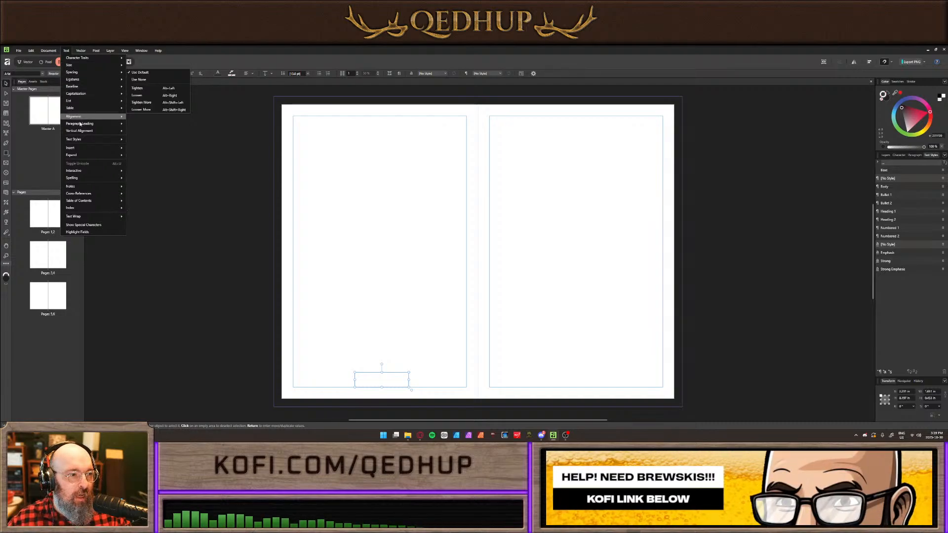
mouse_move(93, 149)
mouse_move(157, 157)
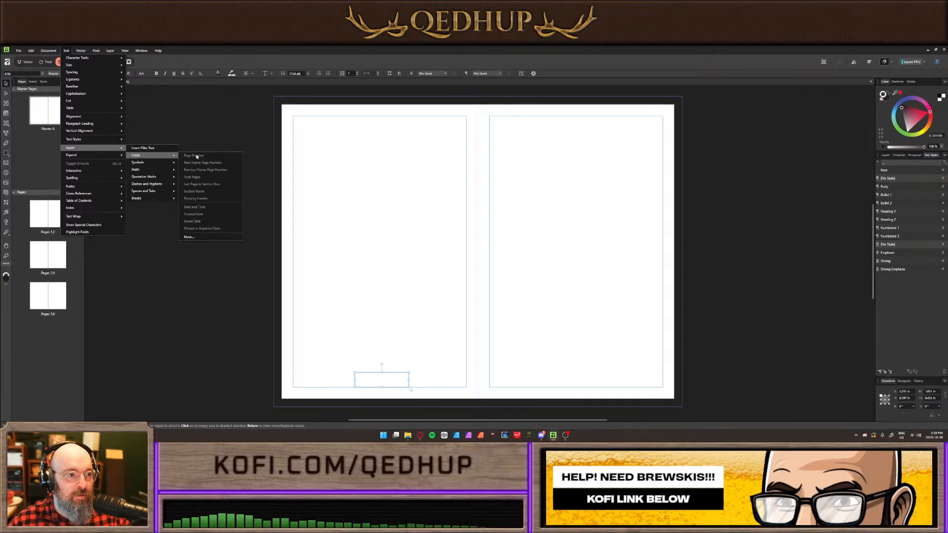
left_click(350, 374)
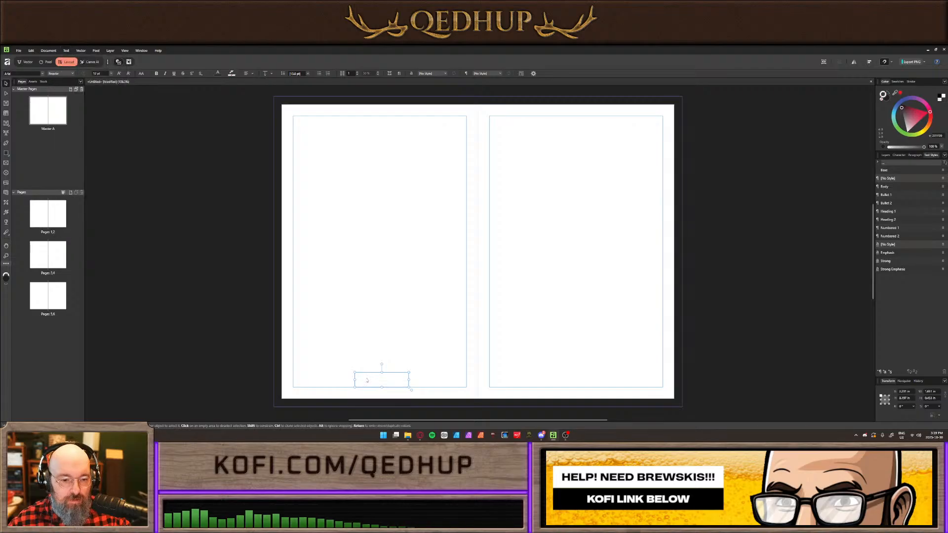
left_click(66, 50)
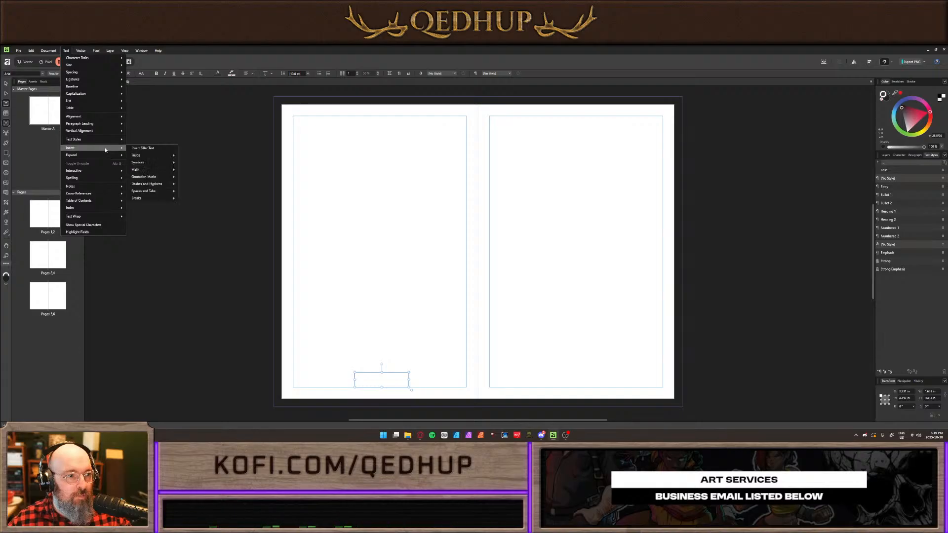
left_click(205, 155)
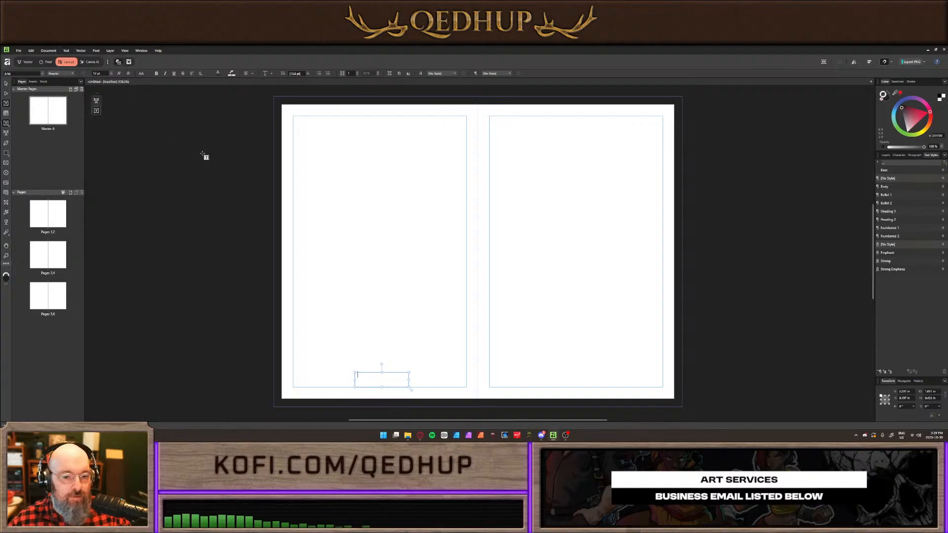
left_click(5, 83)
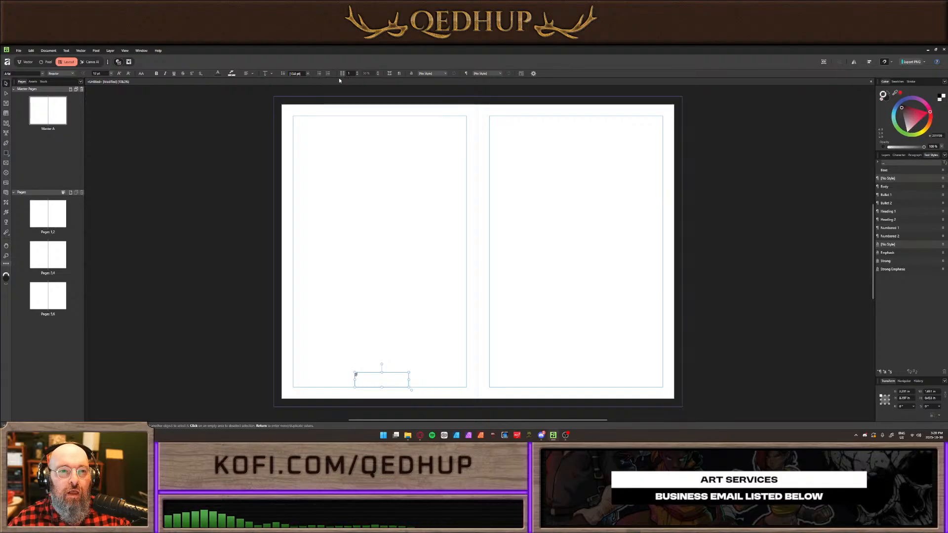
Centre the page number horizontally and vertically in its frame, and copy the frame to the matching spot on the right page
left_click(250, 74)
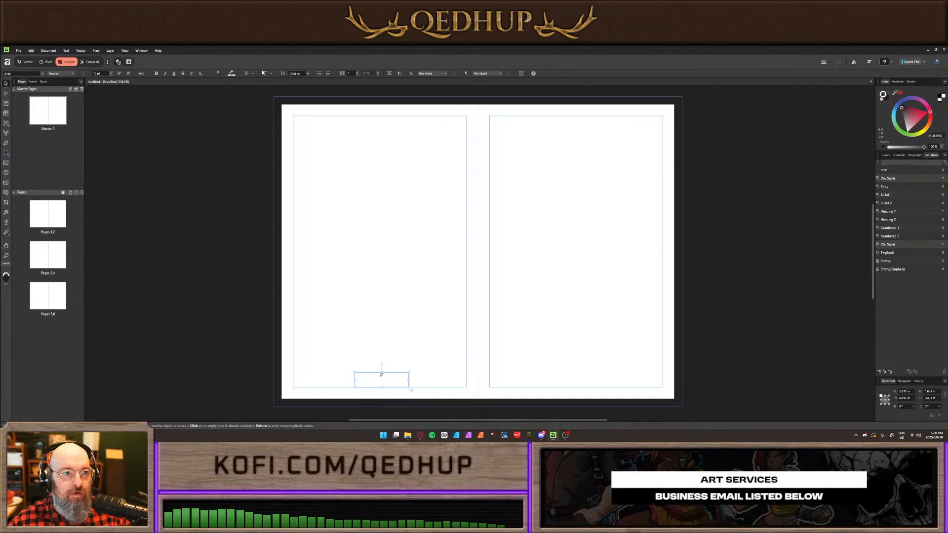
left_click(267, 73)
left_click(271, 99)
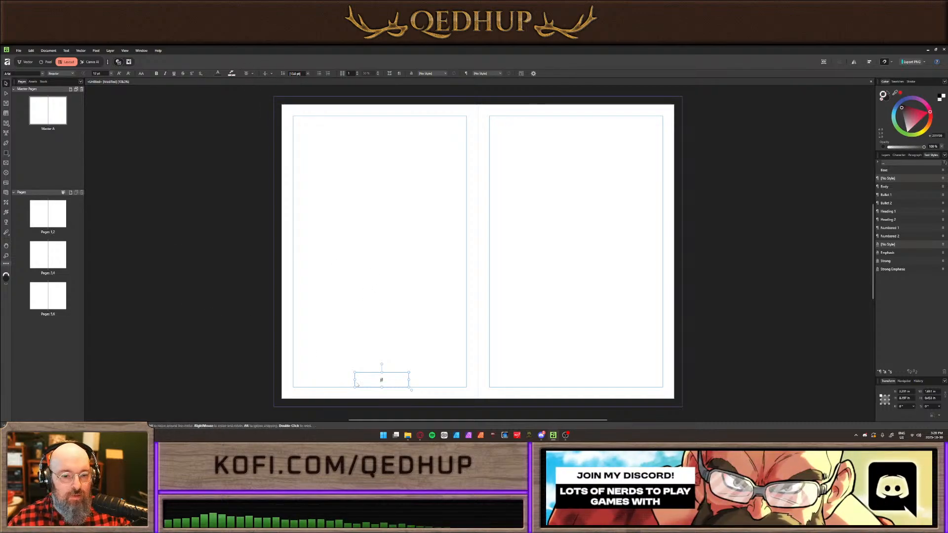
left_click_drag(382, 384, 578, 387)
left_click(719, 345)
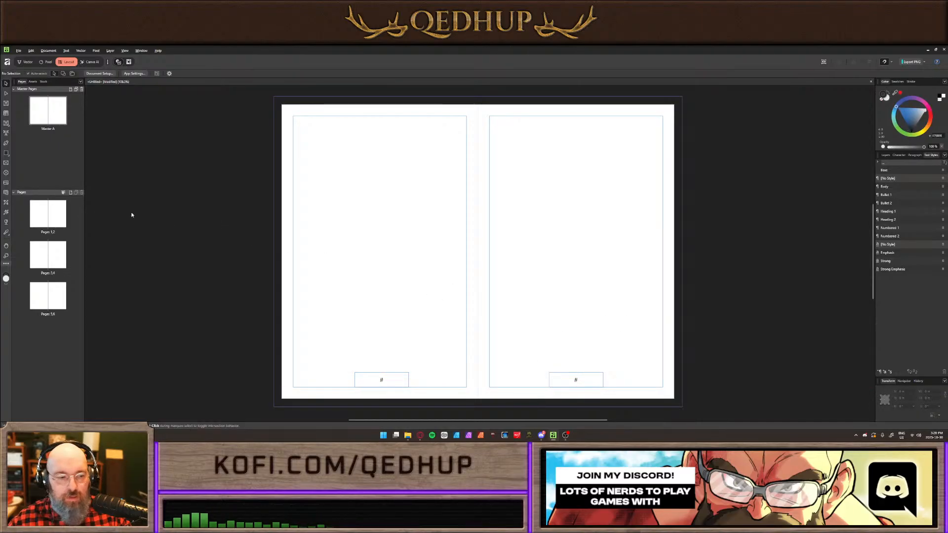
Check the page numbers on spreads 3,4 and 5,6, ending on spread 1,2
double_click(47, 257)
double_click(55, 296)
double_click(59, 212)
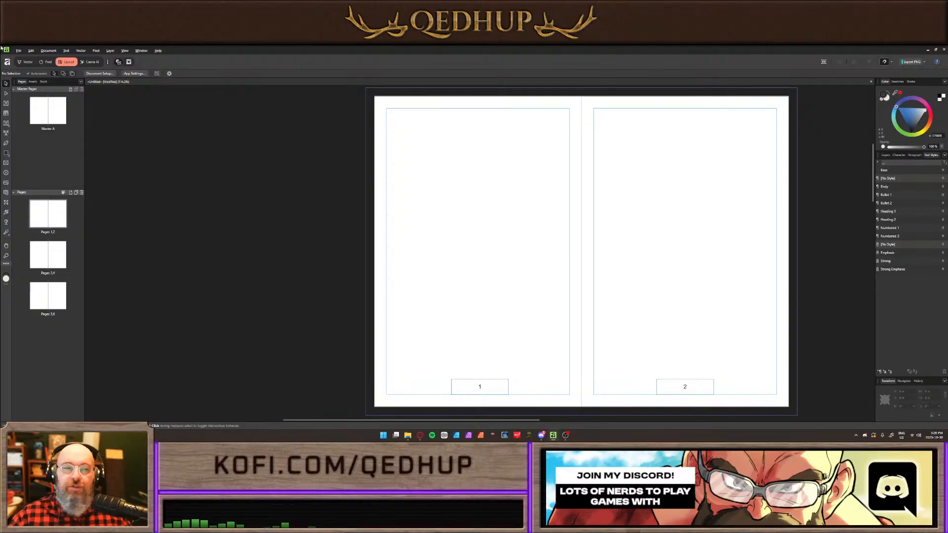
left_click(417, 437)
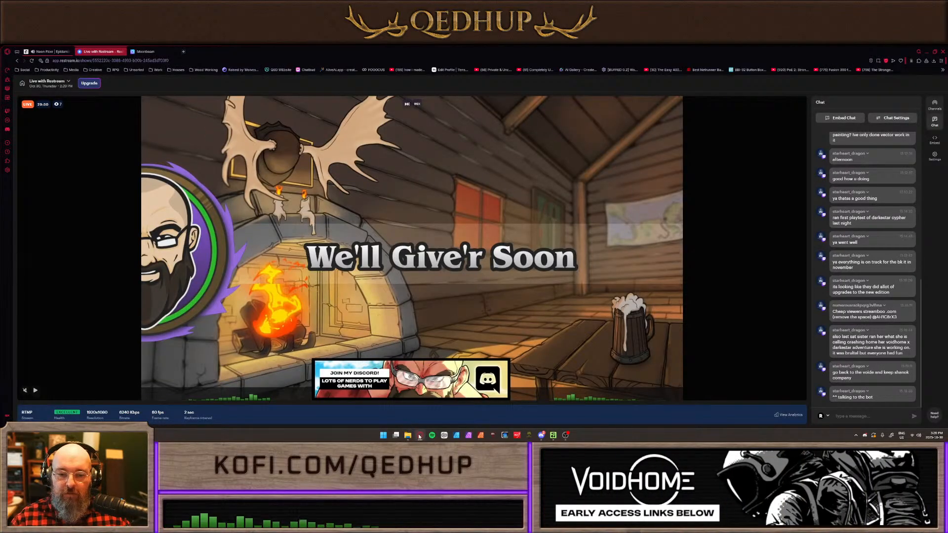
left_click(419, 435)
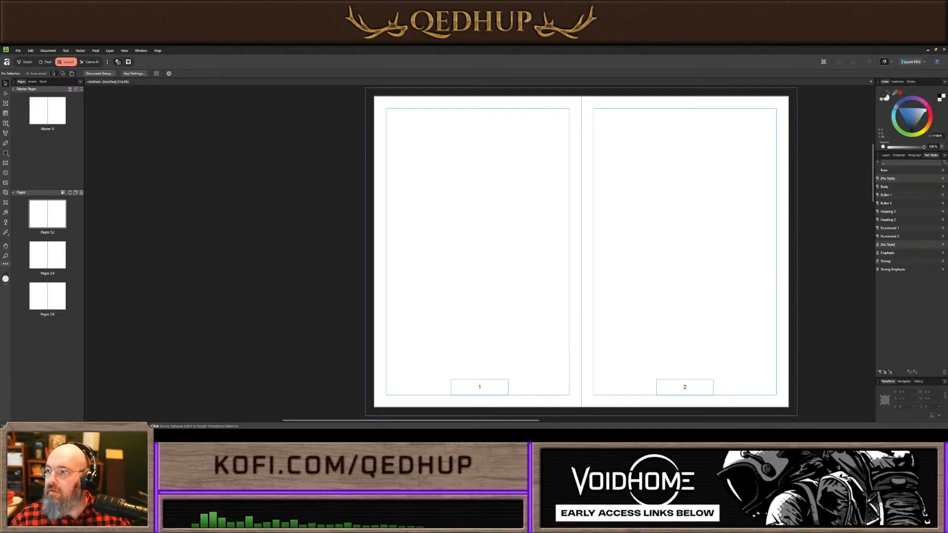
key("t")
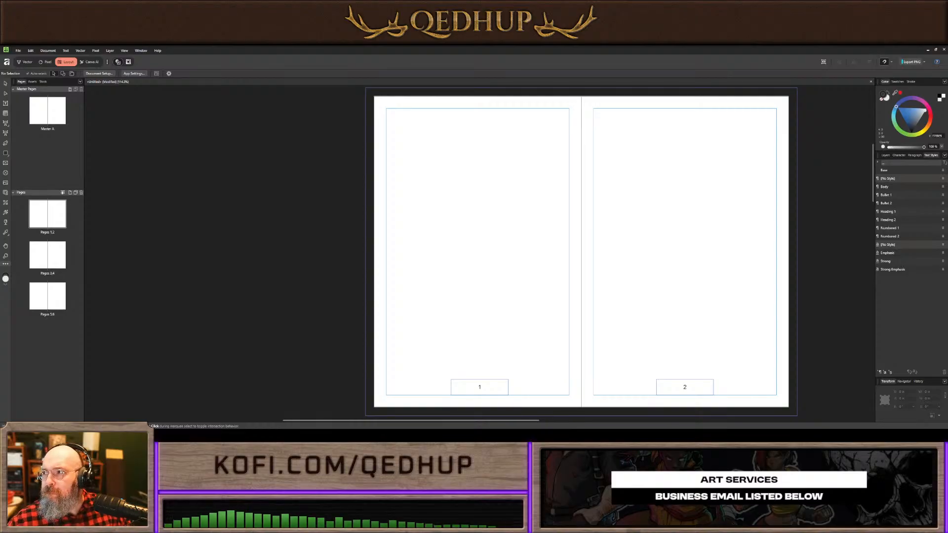
scroll(871, 235, "right", 5)
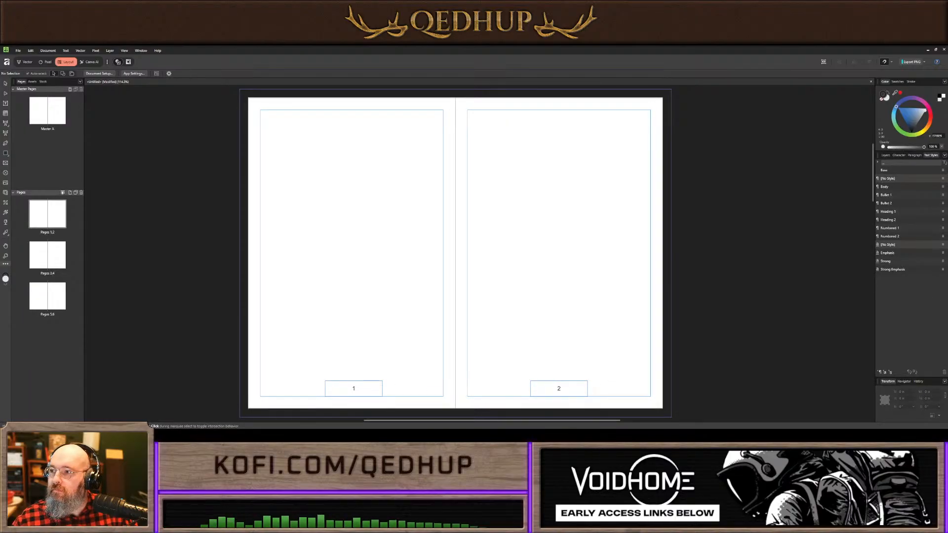
left_click_drag(438, 189, 433, 188)
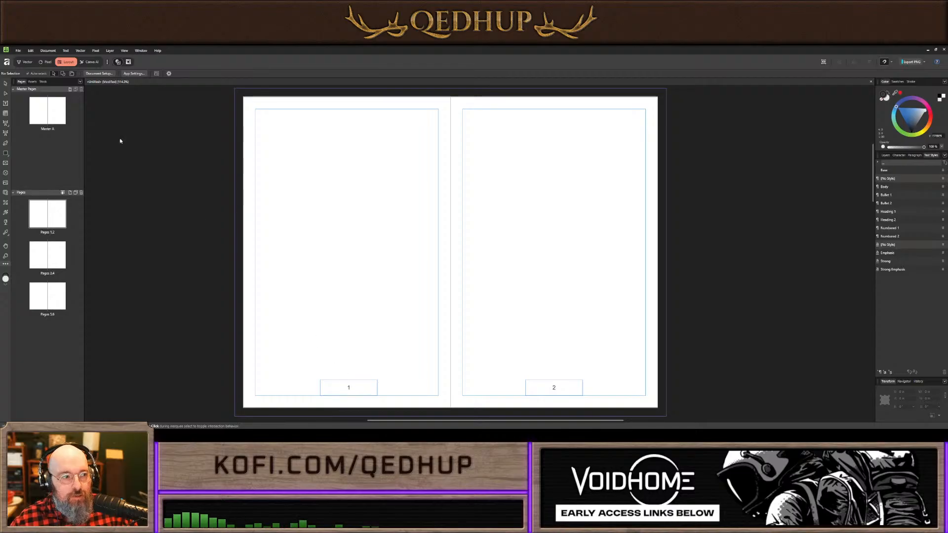
Open Master A and delete the page number frames from both pages
double_click(42, 113)
left_click(381, 380)
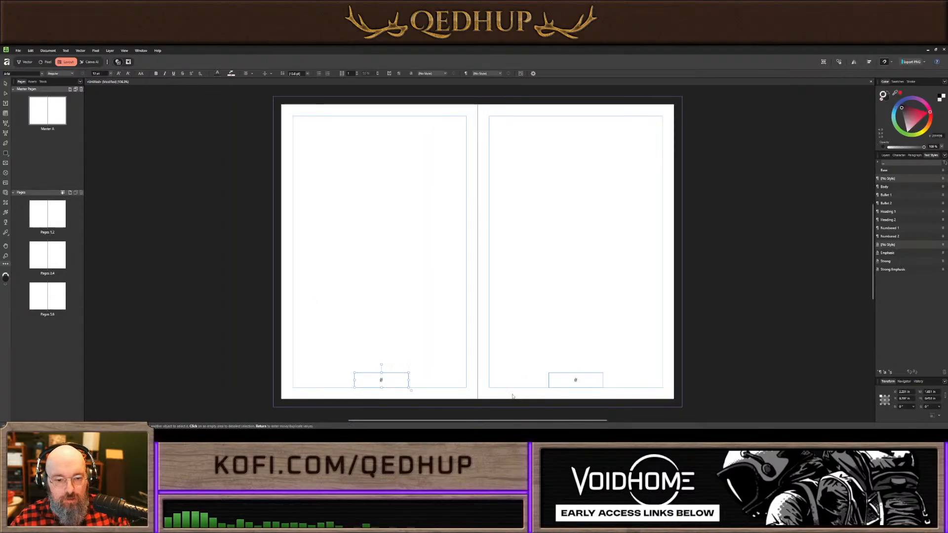
left_click(575, 383, "shift")
key("Delete")
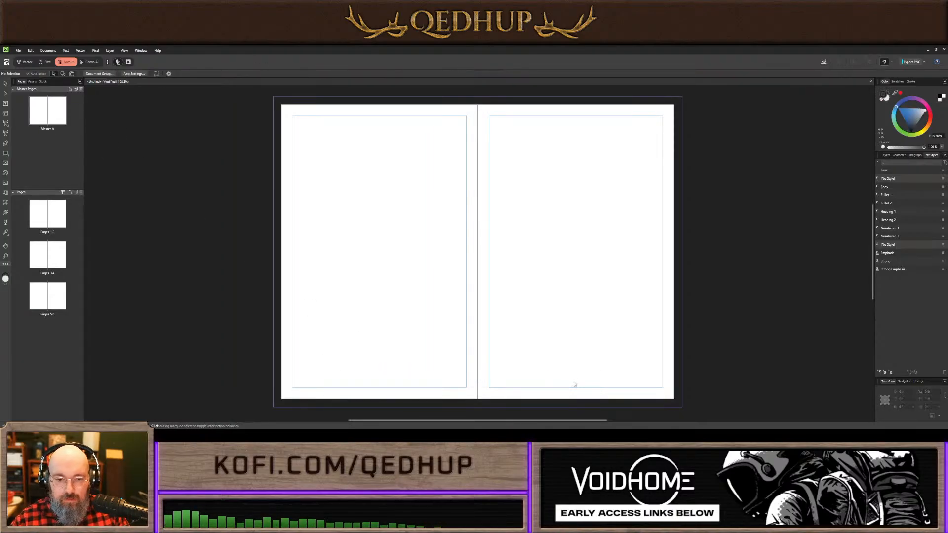
Draw a text frame filling the margins of Master A's left page and copy it to the margin area of the right page
left_click(5, 103)
left_click_drag(293, 117, 467, 386)
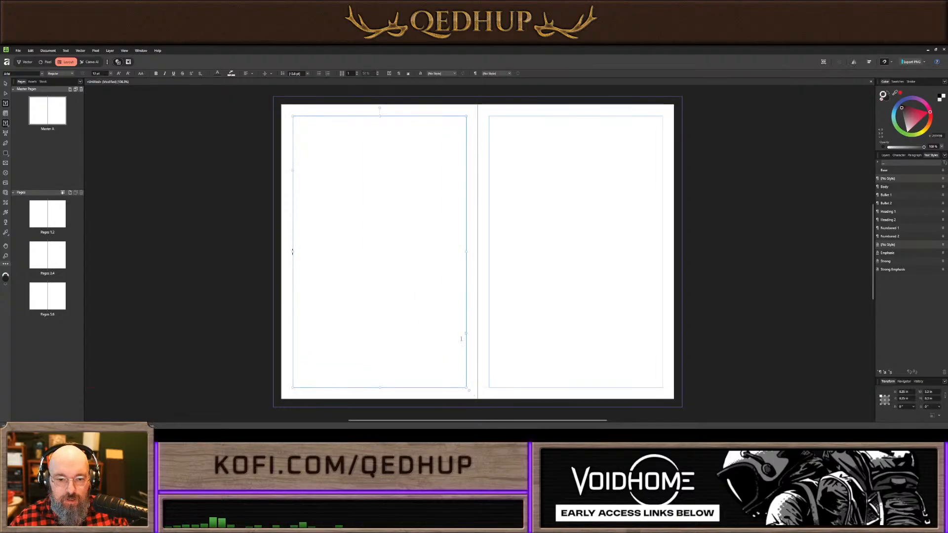
key("v")
left_click_drag(373, 227, 569, 228)
Link the left page's text frame to the right page's frame so that text flows between them
left_click(467, 333)
left_click(501, 313)
left_click(446, 253)
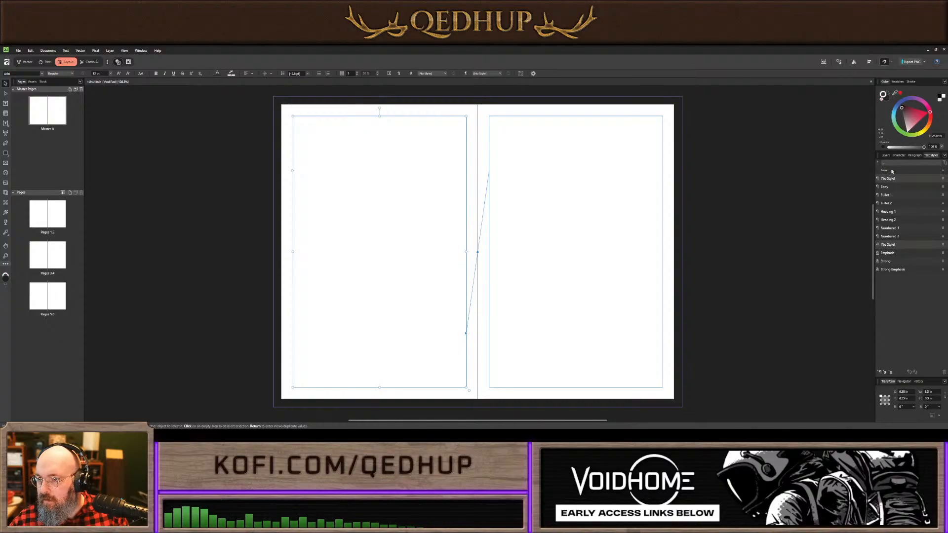
Examine the character and paragraph settings and the layer list for the linked text frames, and finish with nothing selected
left_click(899, 155)
left_click(913, 156)
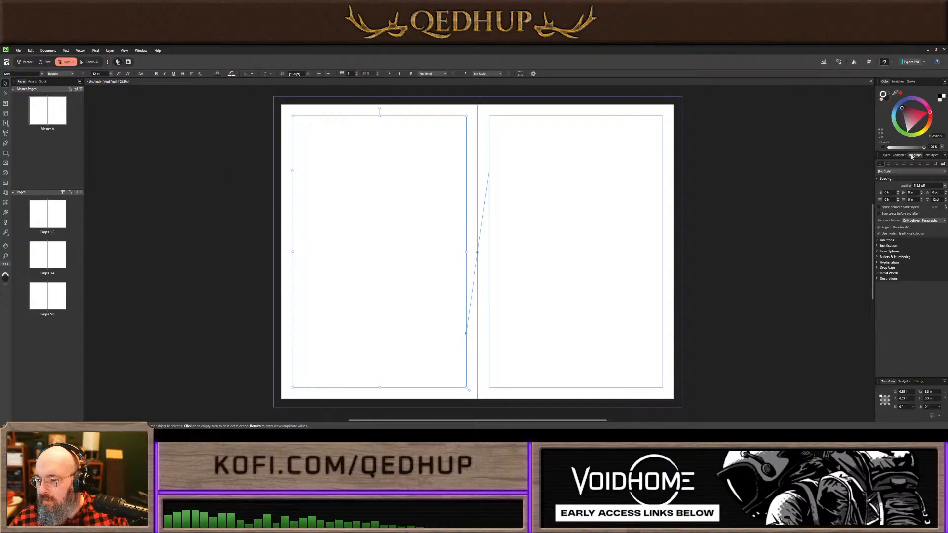
left_click(886, 155)
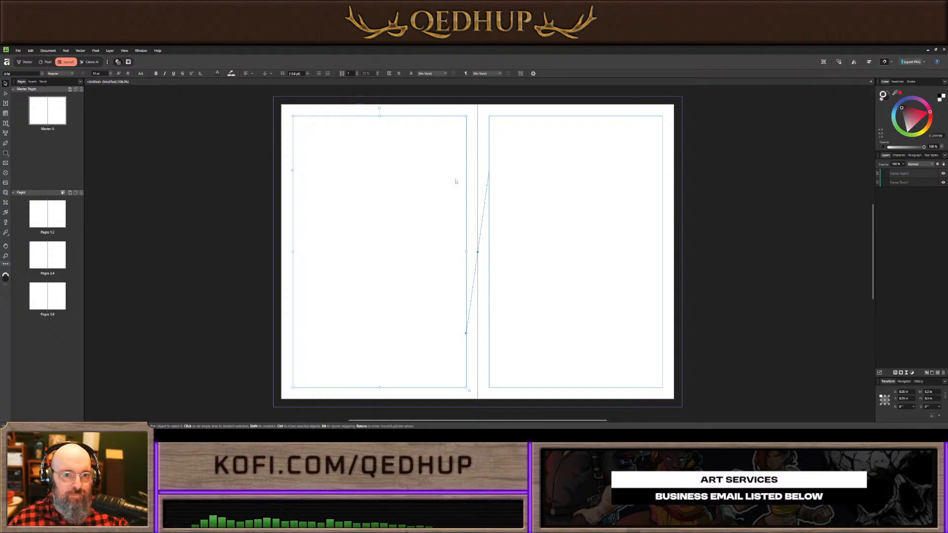
left_click(696, 190)
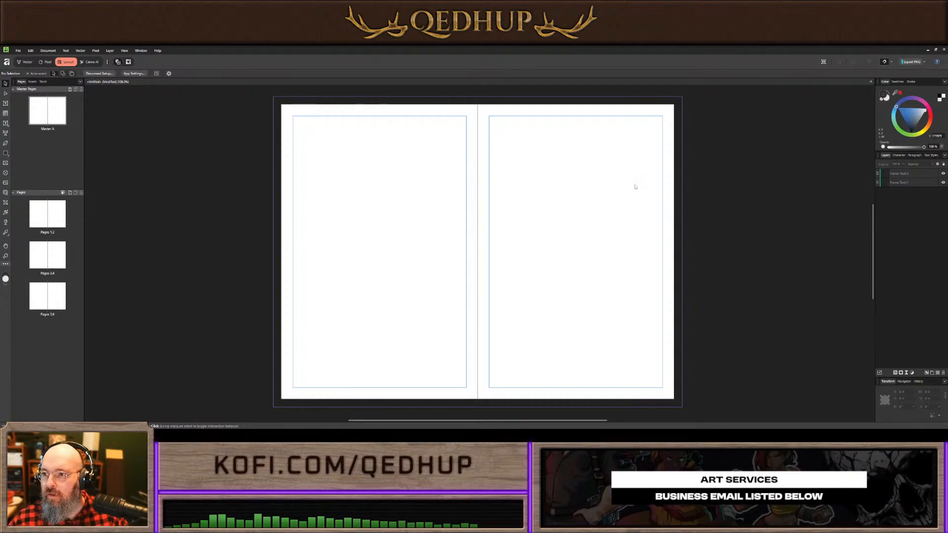
left_click(419, 180)
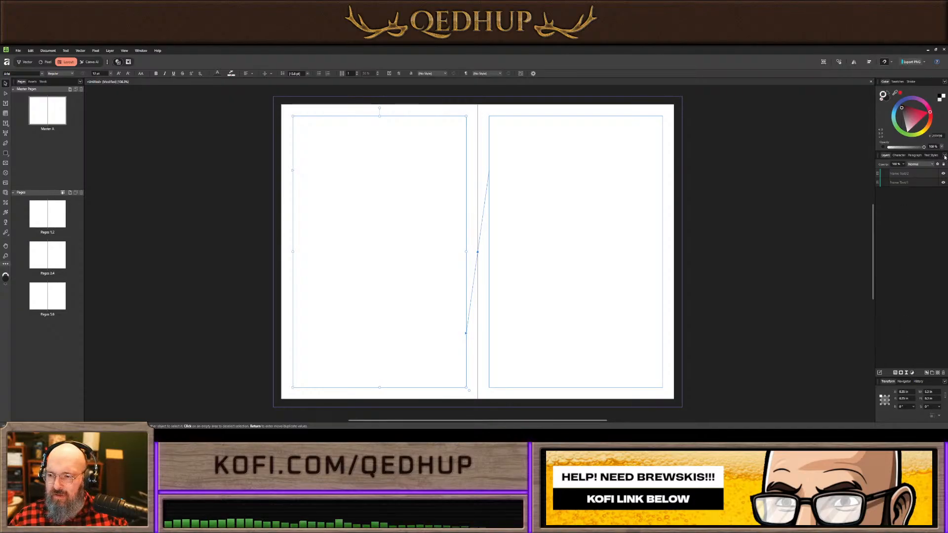
left_click(913, 299)
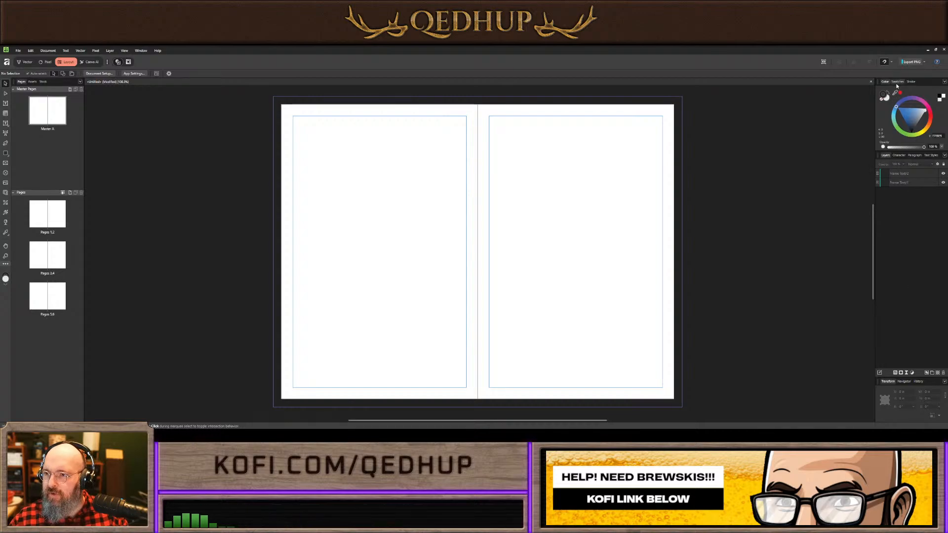
Look at the assets and stock sections, return to the page overview, and compare the Vector studio before going back to Layout
left_click(32, 82)
left_click(42, 81)
left_click(21, 82)
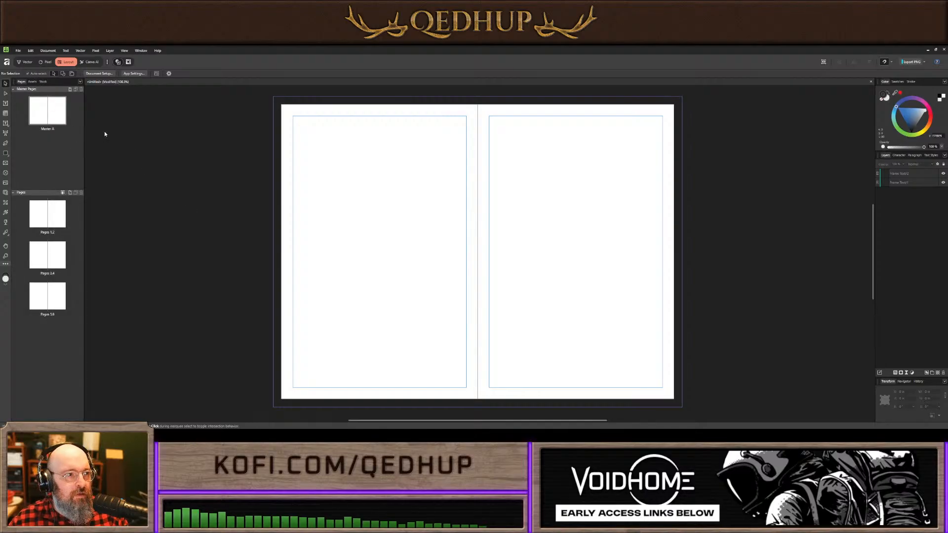
left_click(23, 62)
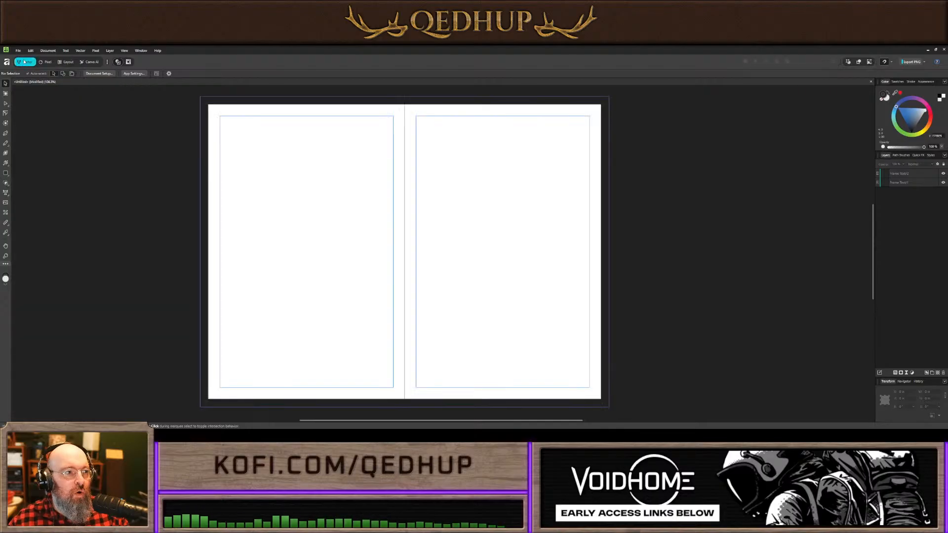
left_click(68, 63)
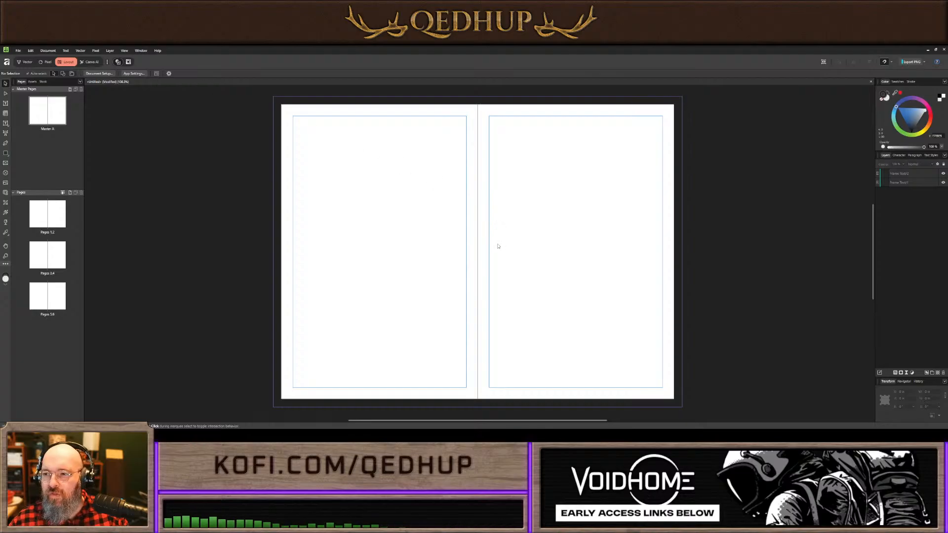
left_click(429, 196)
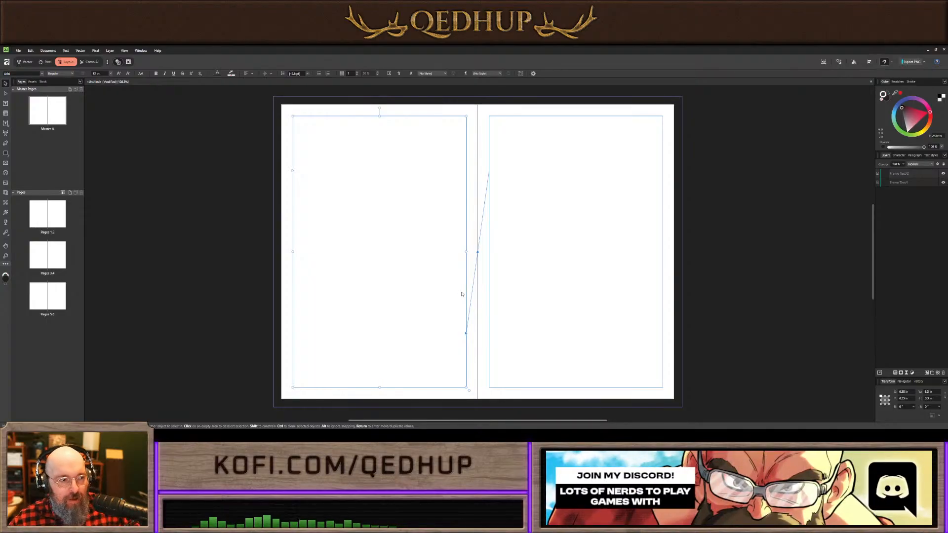
left_click_drag(110, 216, 123, 195)
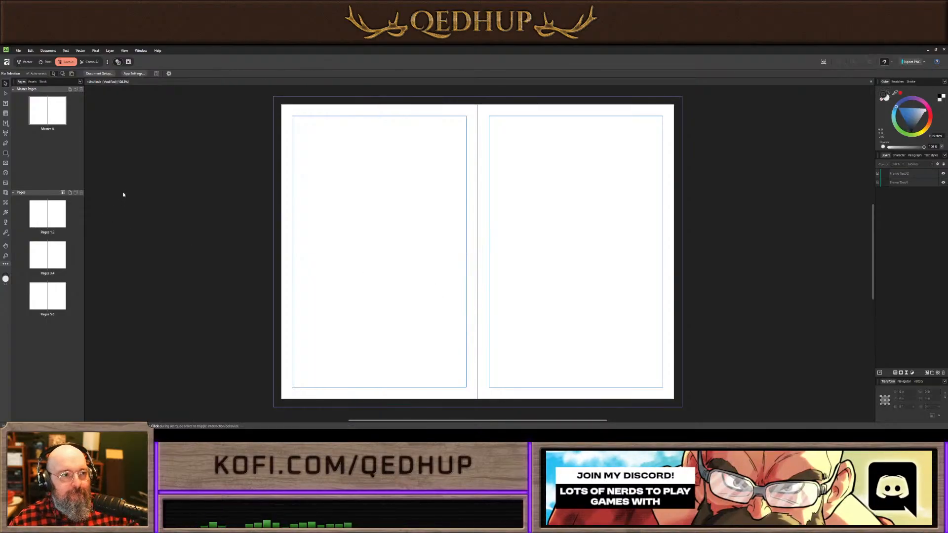
Check the link between Master A's text frames by selecting the left frame, and finish with nothing selected
left_click(345, 144)
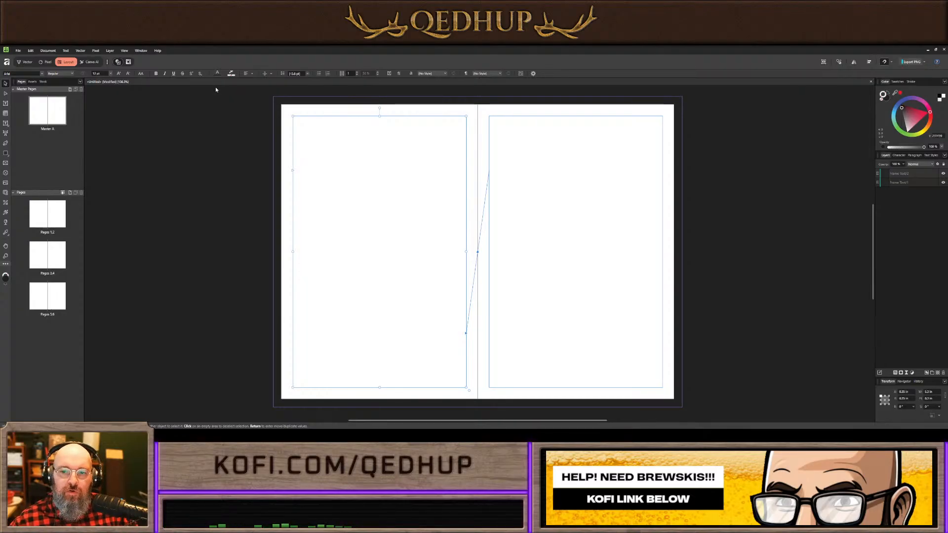
left_click(745, 192)
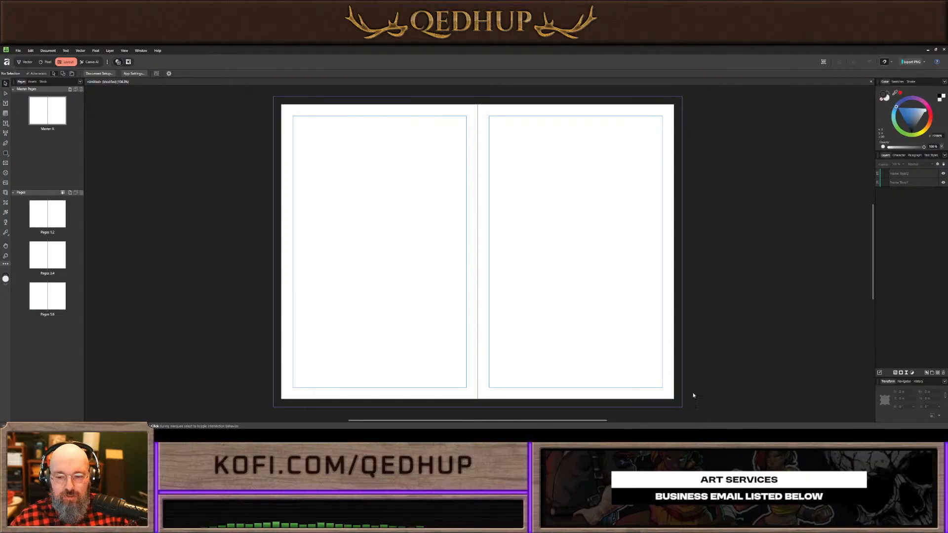
left_click_drag(688, 411, 248, 94)
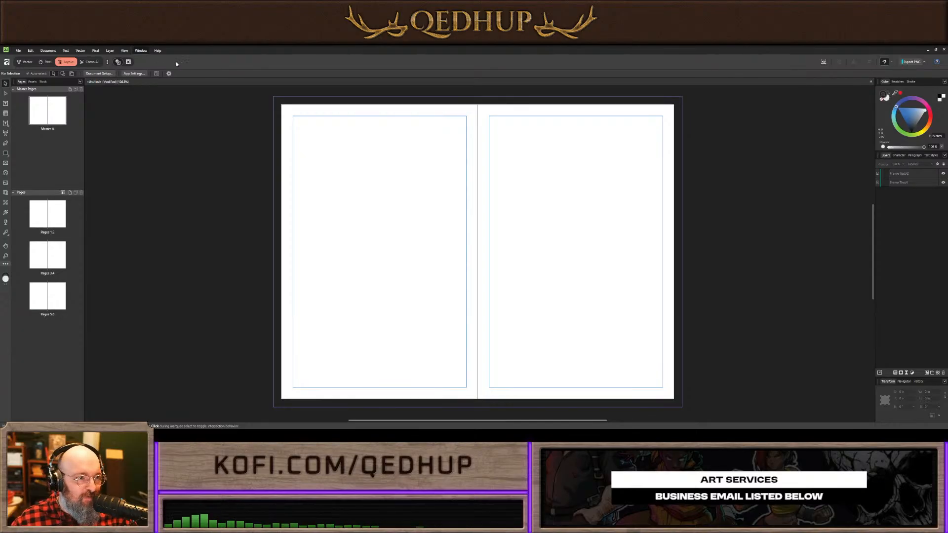
left_click(210, 61)
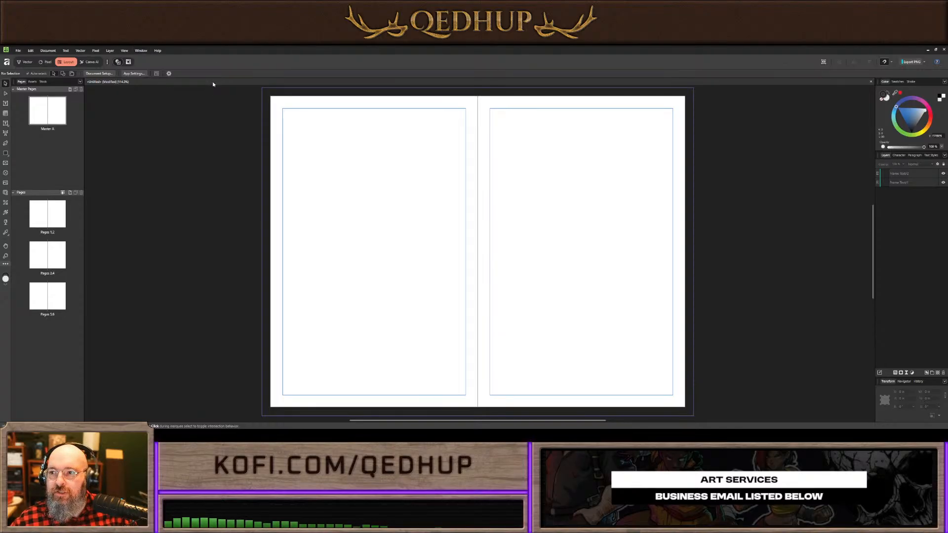
double_click(256, 52)
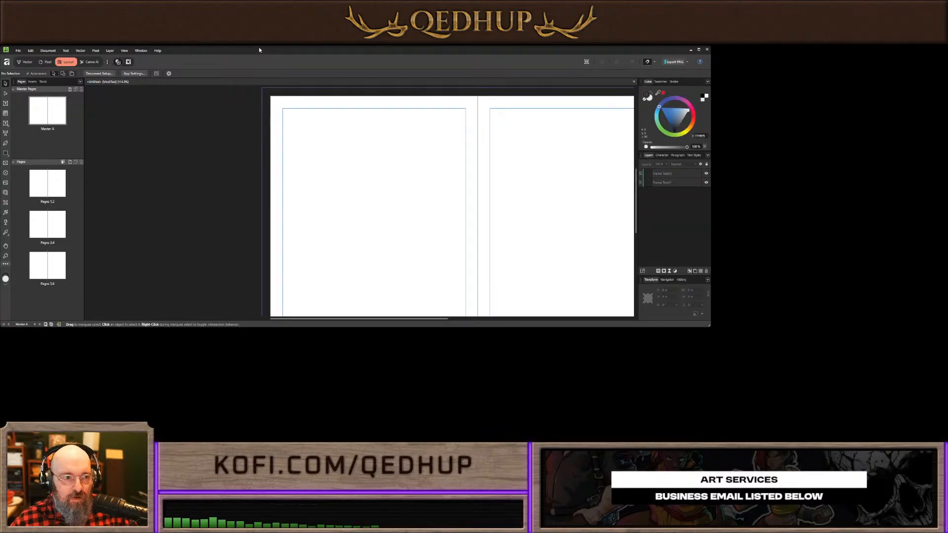
double_click(259, 49)
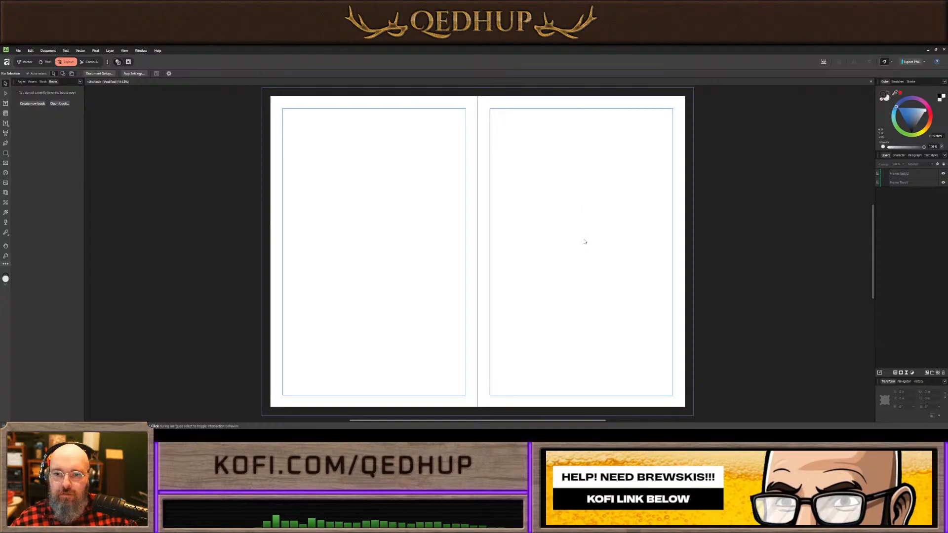
Toggle the display of the Books section several times
key("ctrl+shift+b")
key("ctrl+shift+b")
key("ctrl+shift+b")
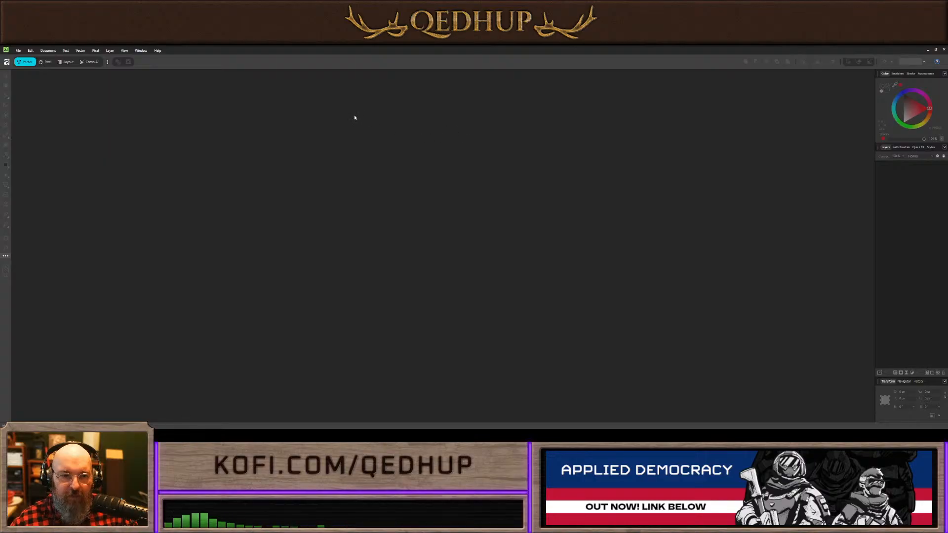
Create a new blank landscape document and show its page list in the Layout studio
double_click(376, 173)
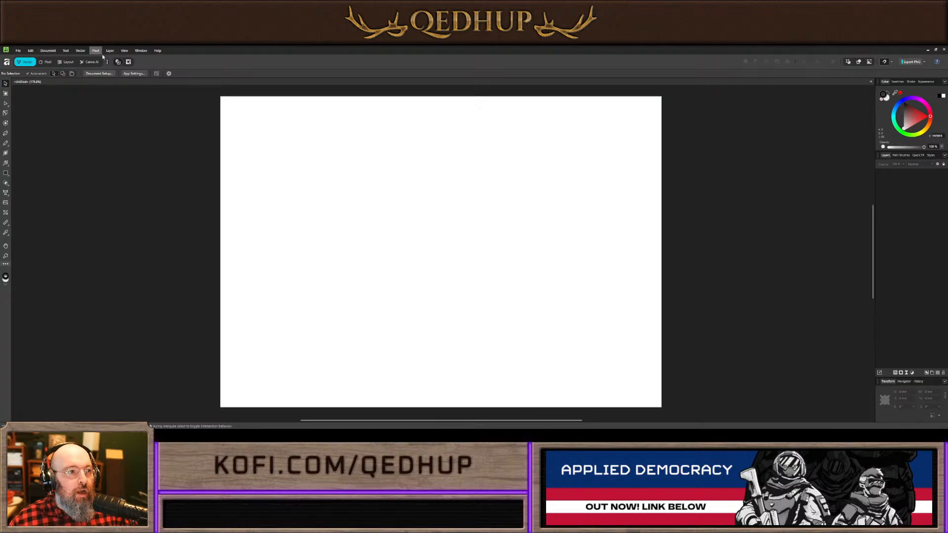
left_click(68, 61)
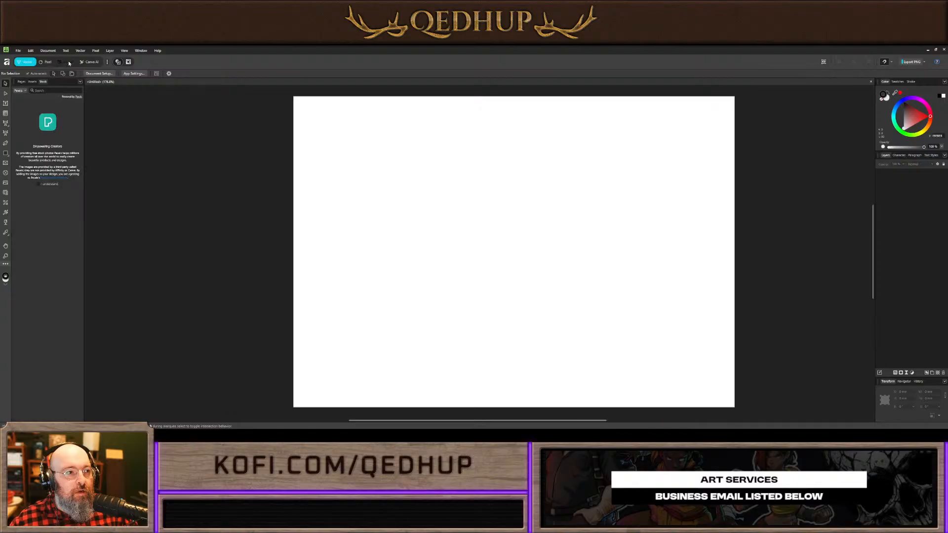
left_click(21, 81)
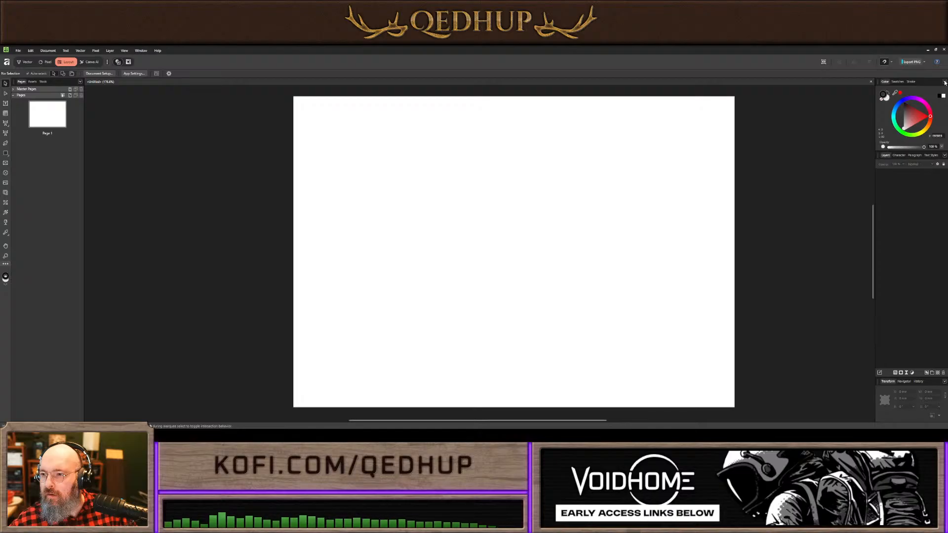
Show and hide the colour chords, and look at the available text styles
left_click(909, 156)
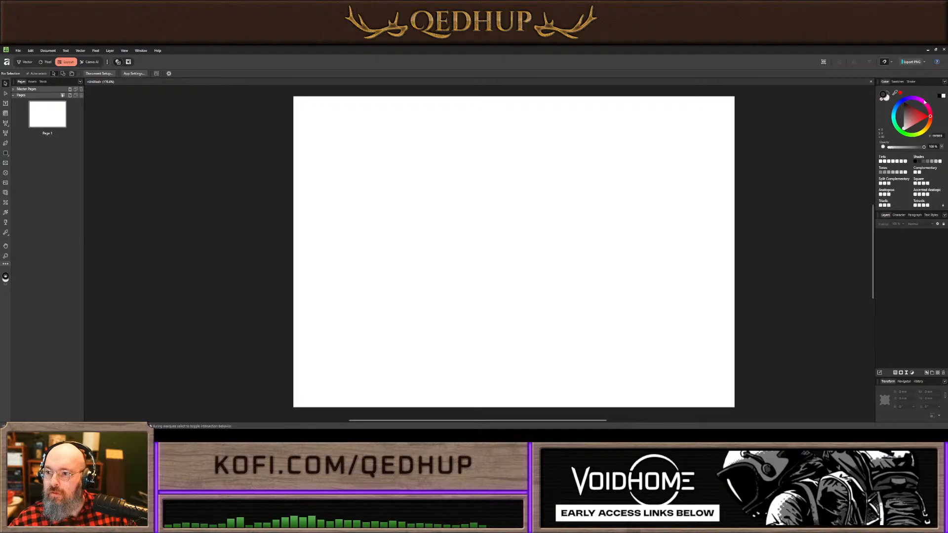
left_click(894, 157)
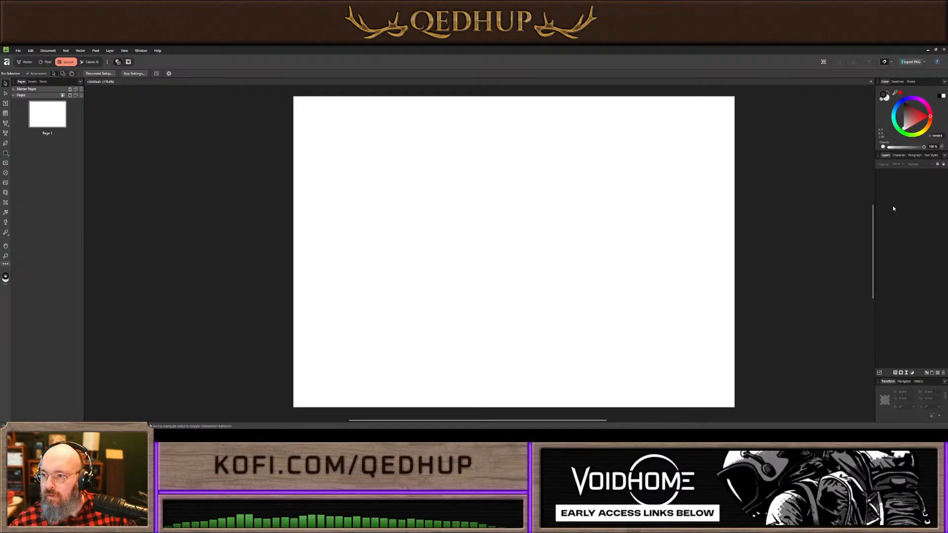
left_click(931, 155)
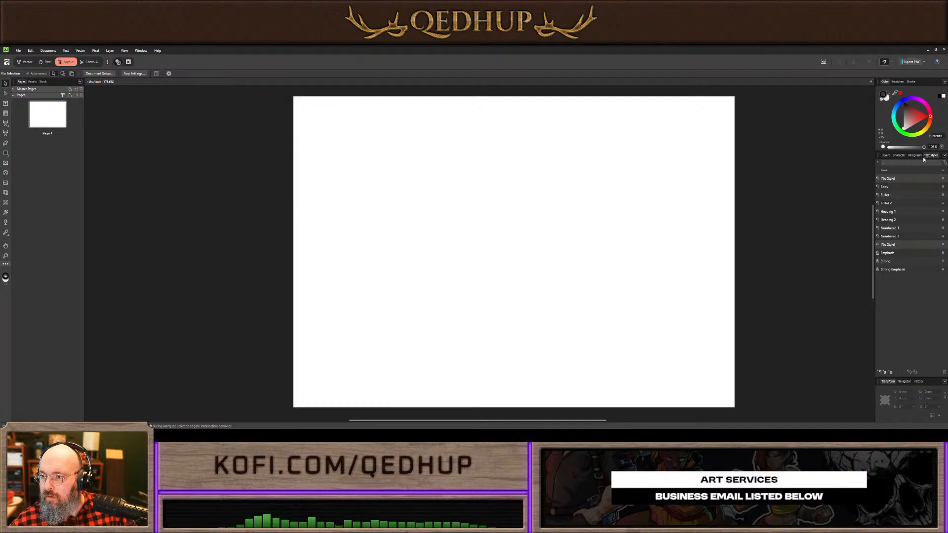
left_click(903, 382)
left_click(887, 272)
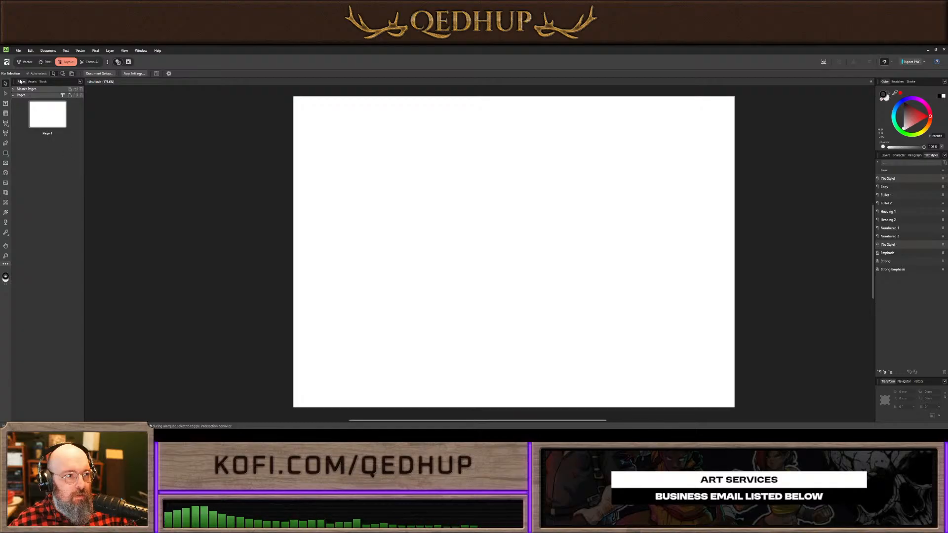
Compare the Pixel and Vector studios with the blank document and return to Layout
left_click(46, 63)
left_click(29, 63)
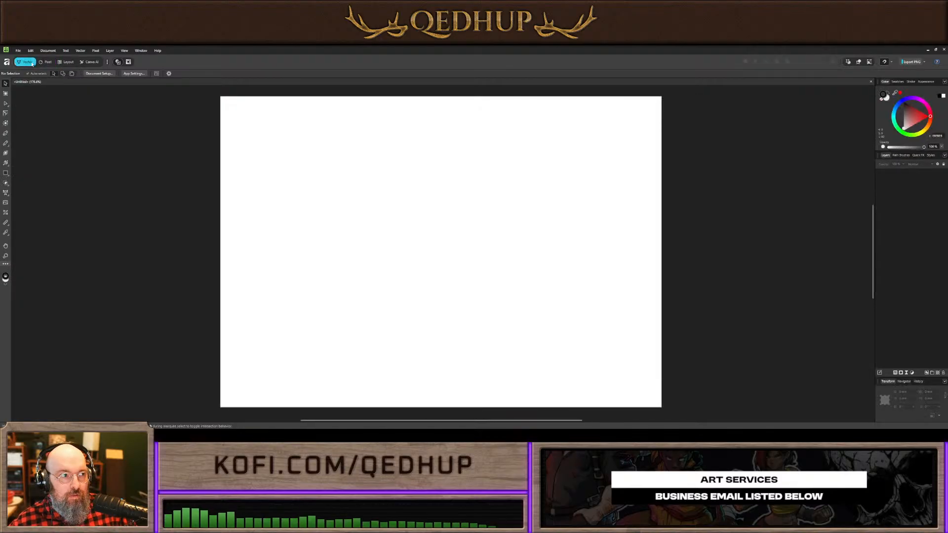
left_click(67, 62)
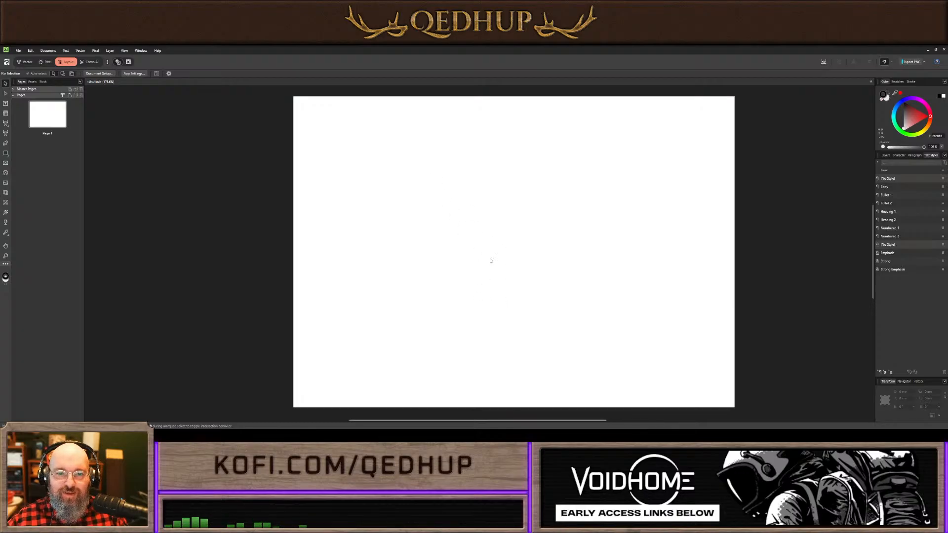
Create a custom studio from the current Layout arrangement and open its tool customization
left_click(483, 307)
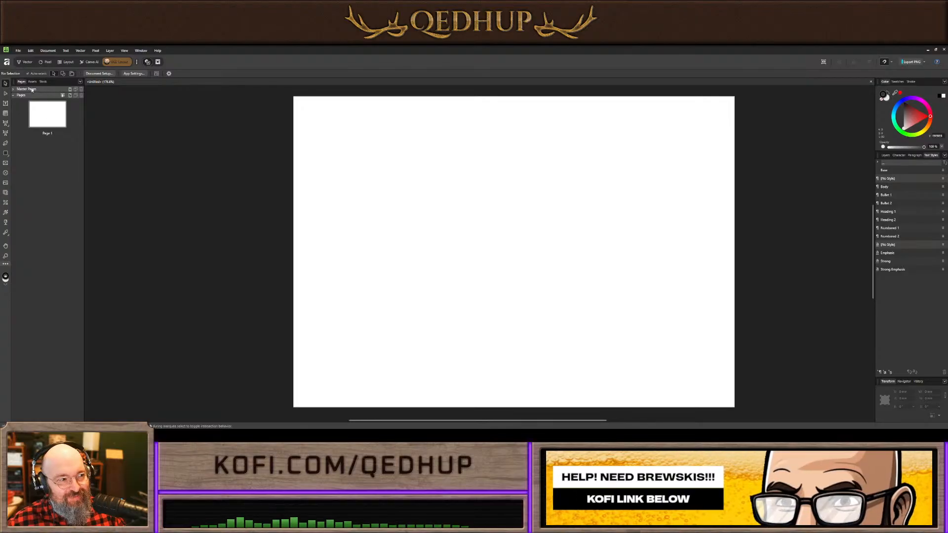
left_click(5, 265)
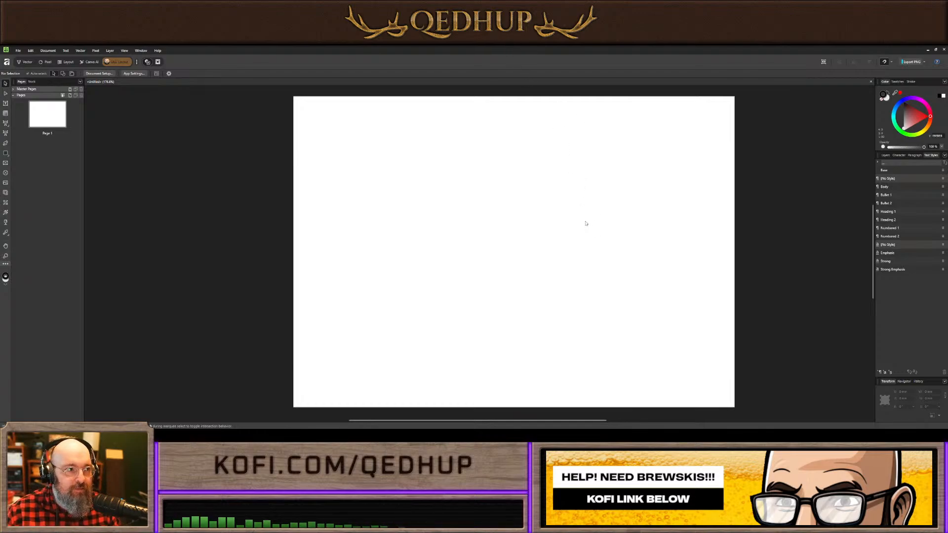
Toggle the Assets section in the custom studio and bring up the Books section beside Stock
key("ctrl+shift+a")
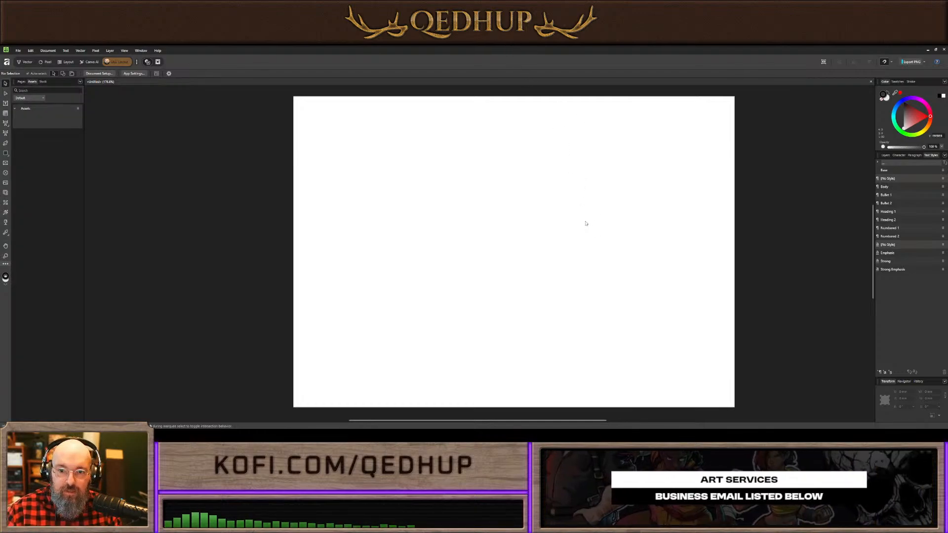
key("ctrl+shift+a")
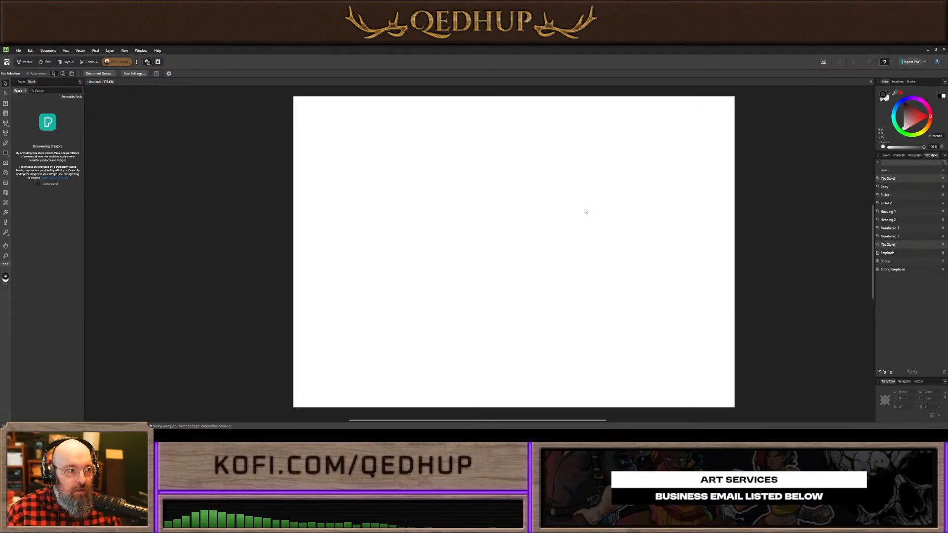
key("ctrl+shift+a")
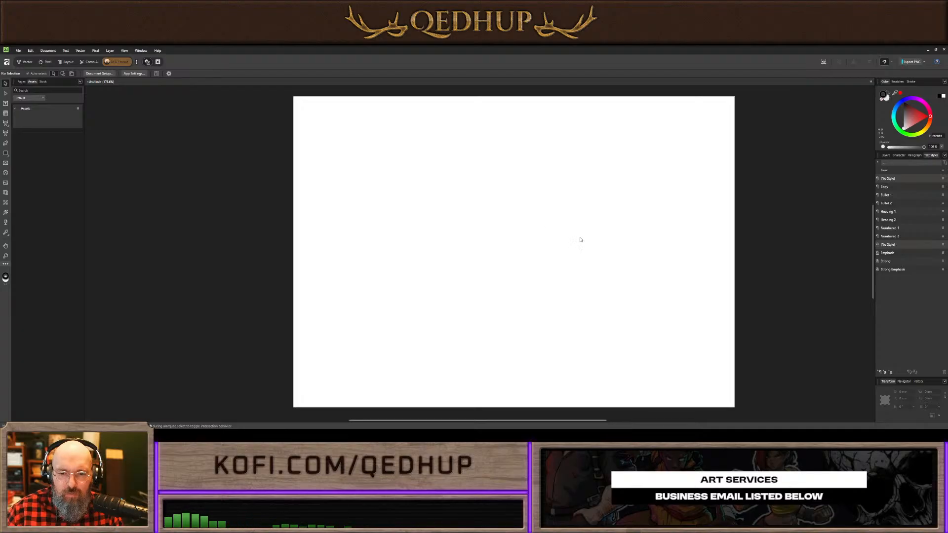
key("ctrl+shift+b")
key("ctrl+shift+b")
key("ctrl+shift+b")
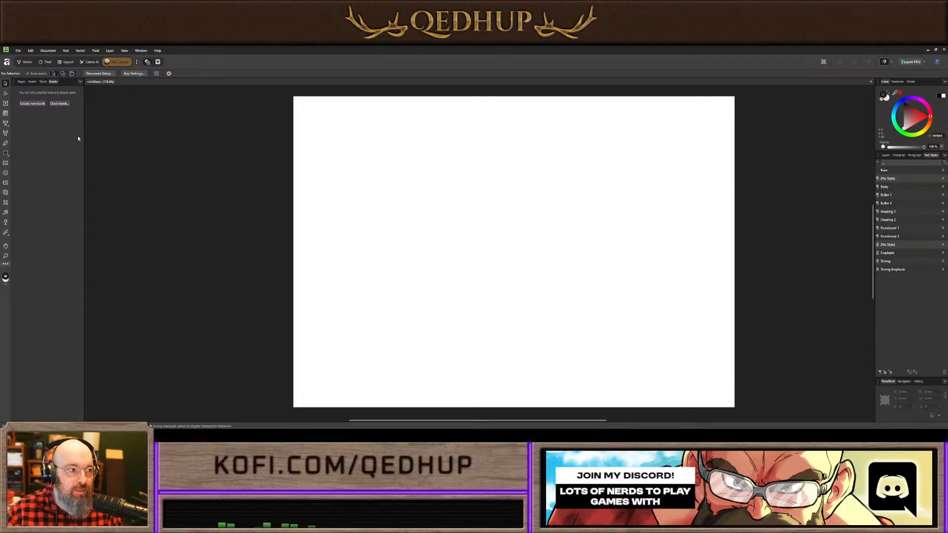
Draw two overlapping rectangles on the page and fill the lower, front one with red
left_click(5, 154)
left_click_drag(403, 160, 544, 274)
left_click_drag(503, 225, 651, 380)
left_click(28, 73)
left_click(60, 112)
Fill the upper, rear rectangle with purple
left_click(452, 190)
left_click(28, 73)
left_click(51, 111)
left_click_drag(48, 109, 44, 106)
left_click(174, 130)
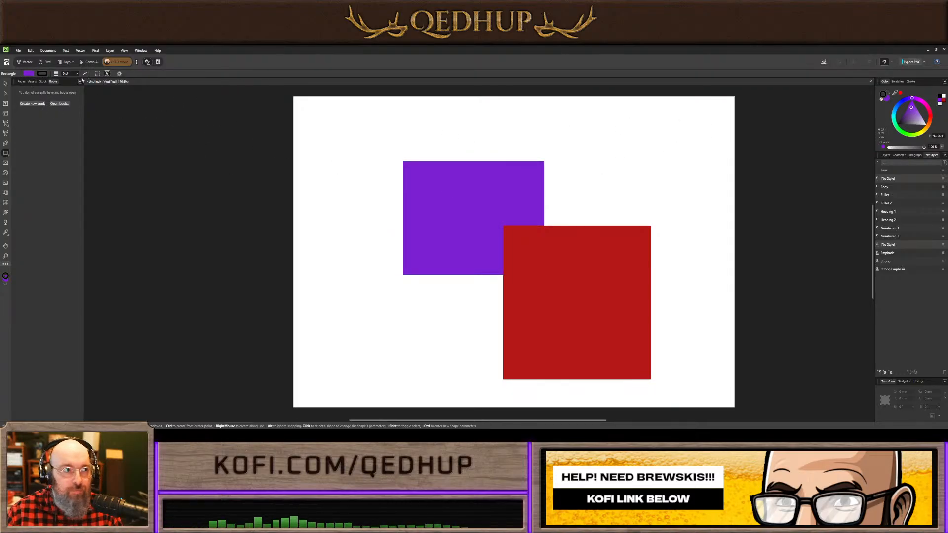
Switch to the Move tool and set the quick export format to WEBP
left_click(6, 83)
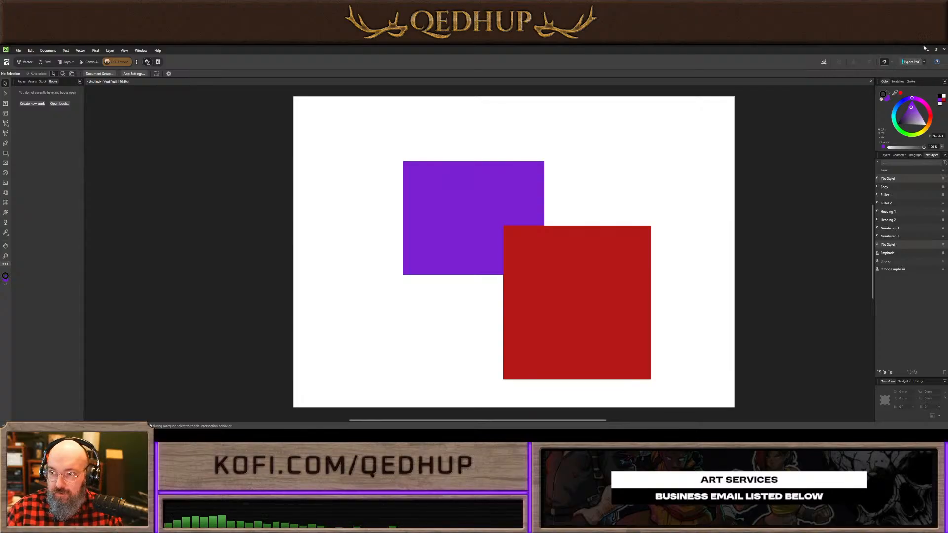
left_click(895, 124)
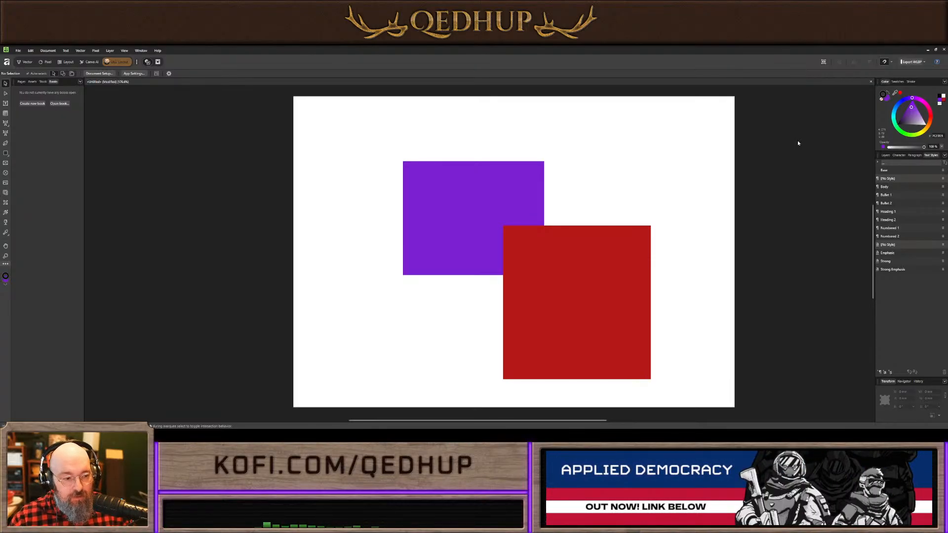
Detach the Books section from its group and dock it back beside Stock
middle_click(53, 82)
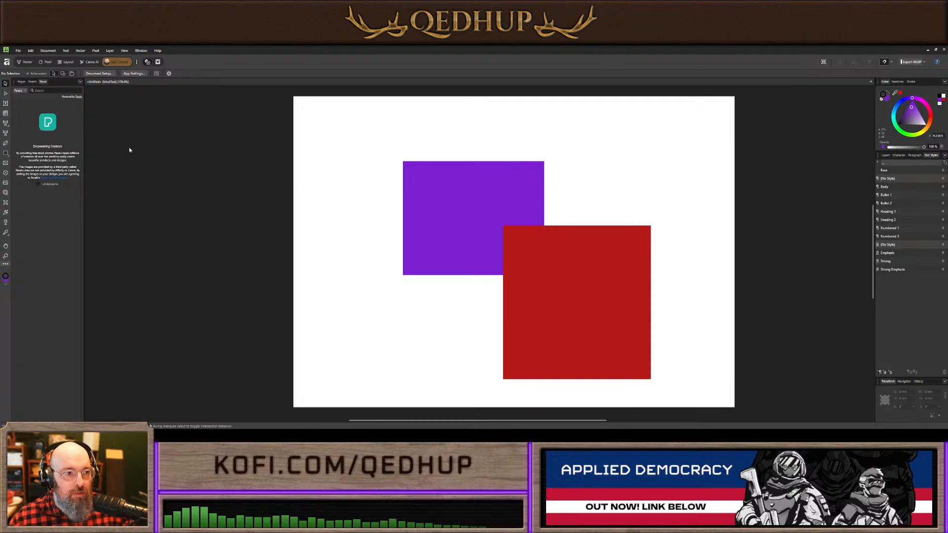
left_click_drag(160, 153, 75, 84)
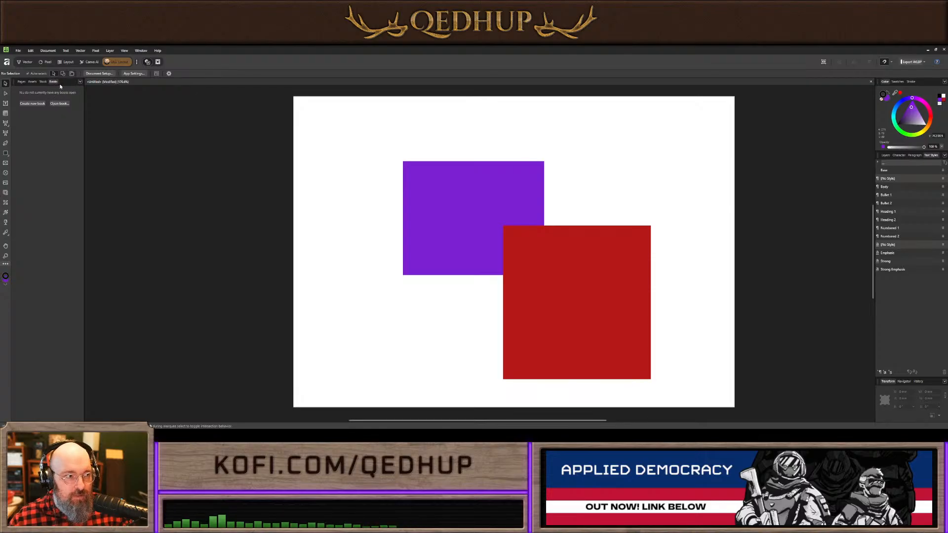
left_click_drag(70, 81, 26, 98)
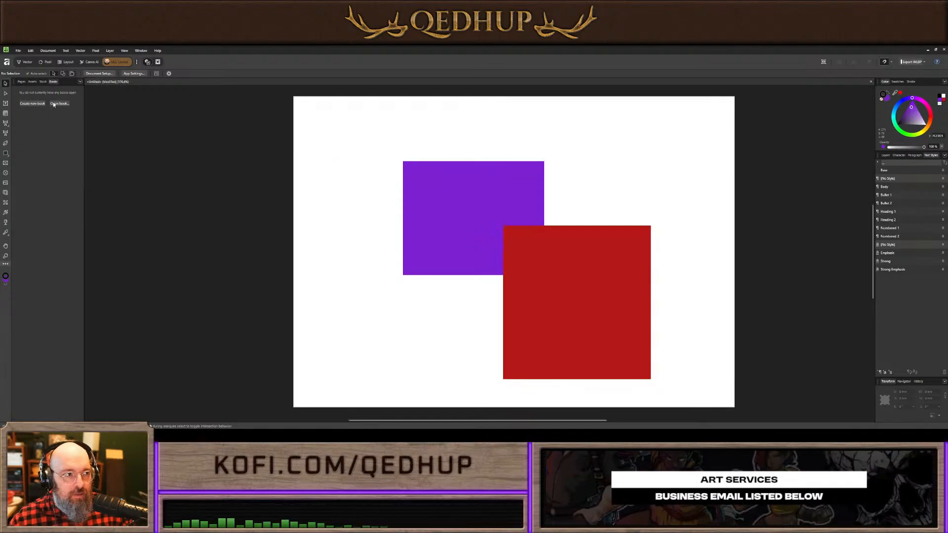
Show the page list and expand its Master Pages section
left_click(22, 81)
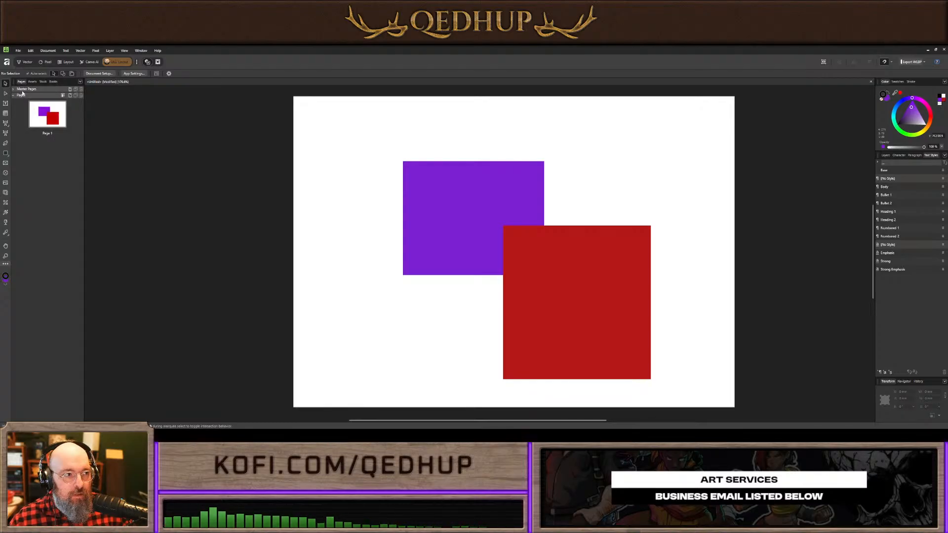
left_click(22, 95)
left_click(22, 95)
left_click(24, 91)
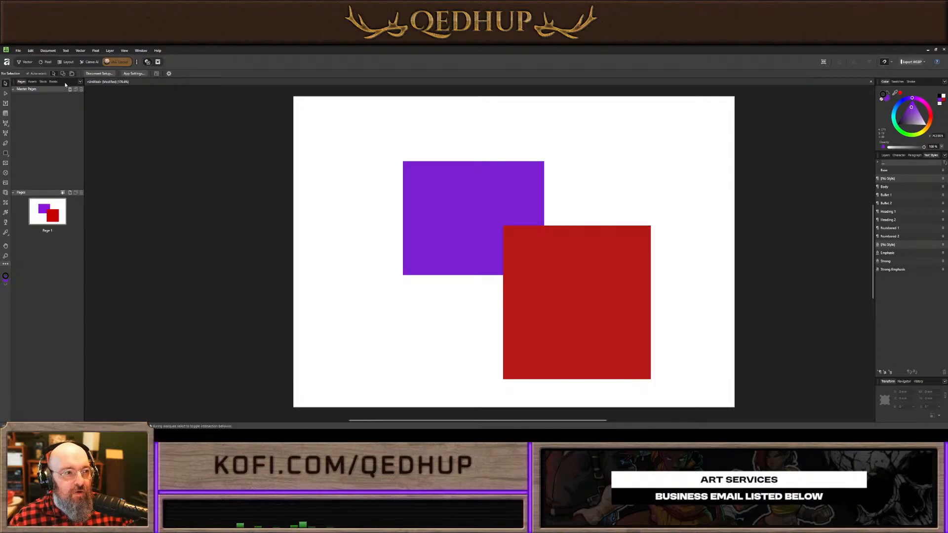
Move the Stock section out of the Pages and Assets group and dock it with Books in a second column
left_click(43, 82)
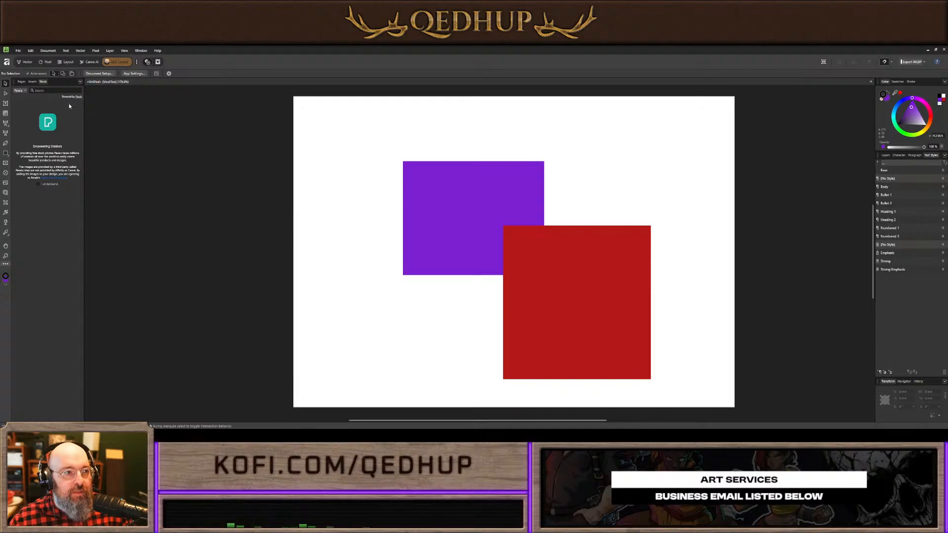
left_click_drag(43, 82, 146, 120)
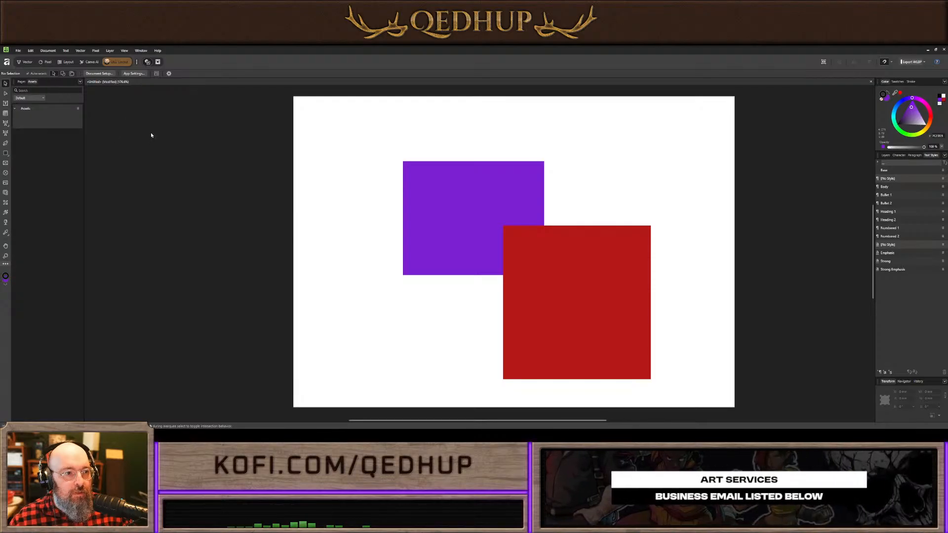
left_click_drag(95, 101, 91, 100)
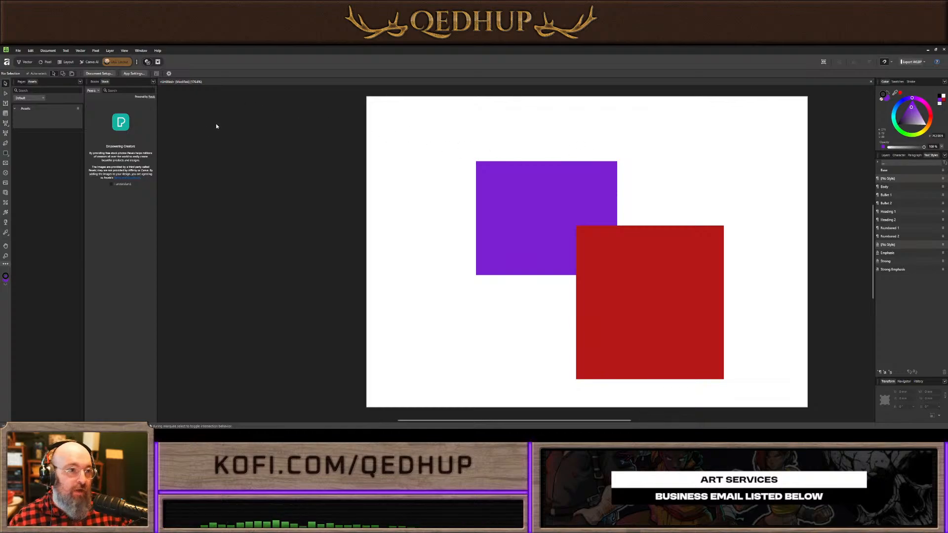
Select the purple and red rectangles in turn, clear the selection, and show the Books section in the second column
left_click(561, 181)
left_click(632, 284)
left_click(288, 213)
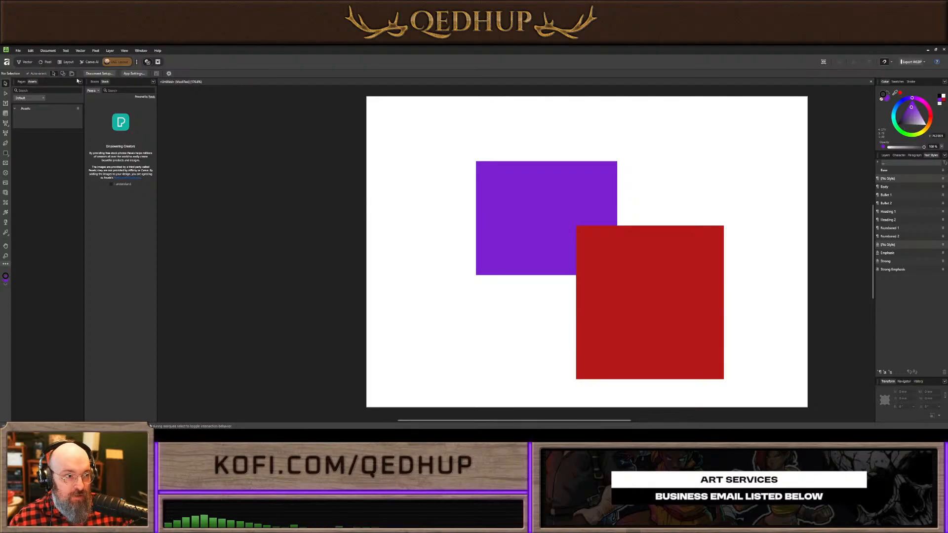
left_click(94, 82)
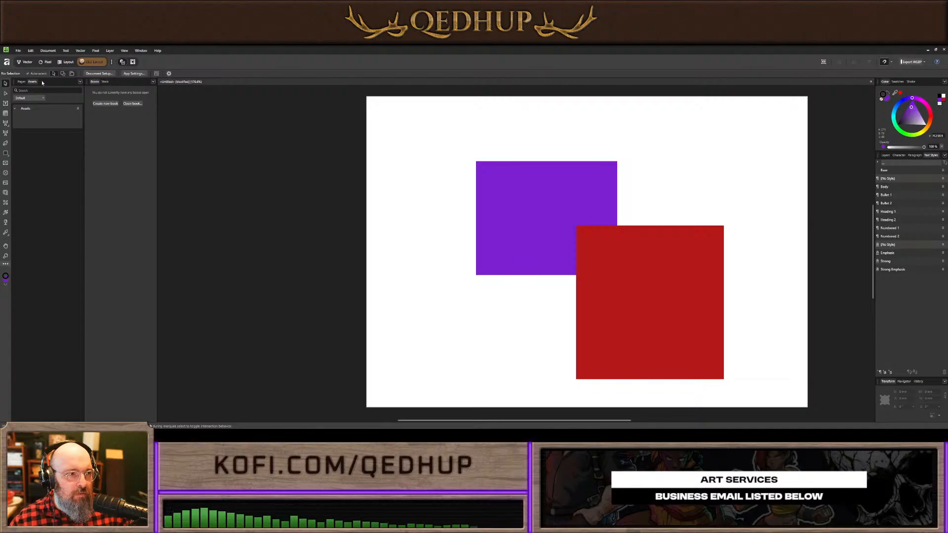
Compare the Vector and Layout studios with the custom layout studio, ending in the custom one
key("ctrl+1")
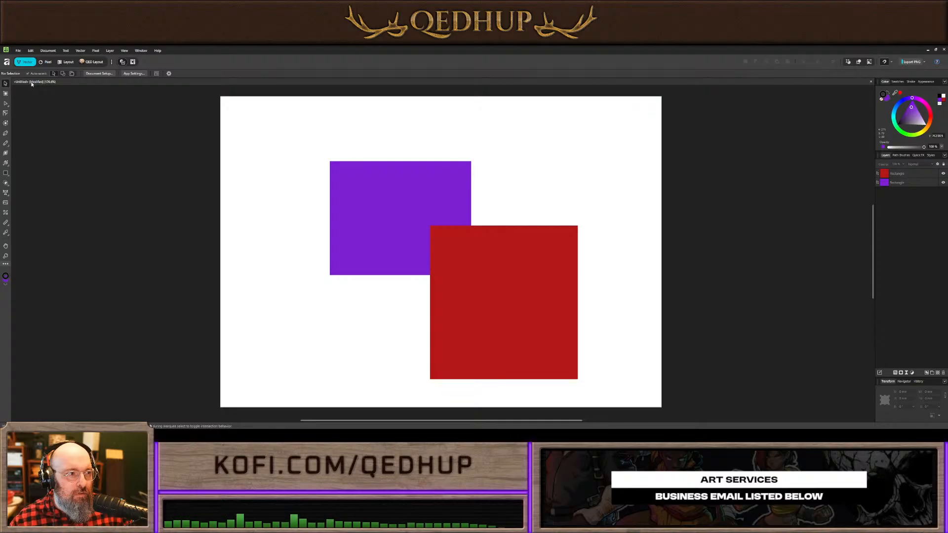
left_click(91, 62)
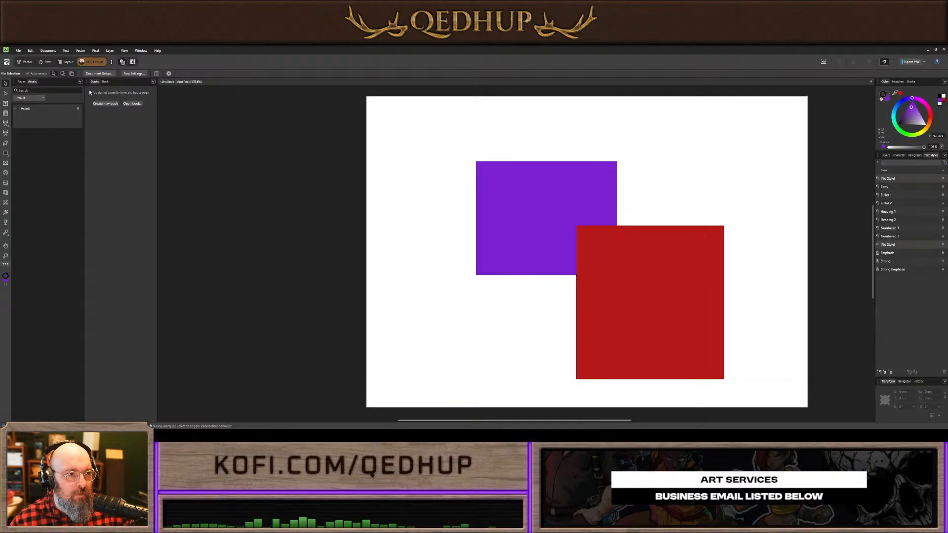
left_click(59, 62)
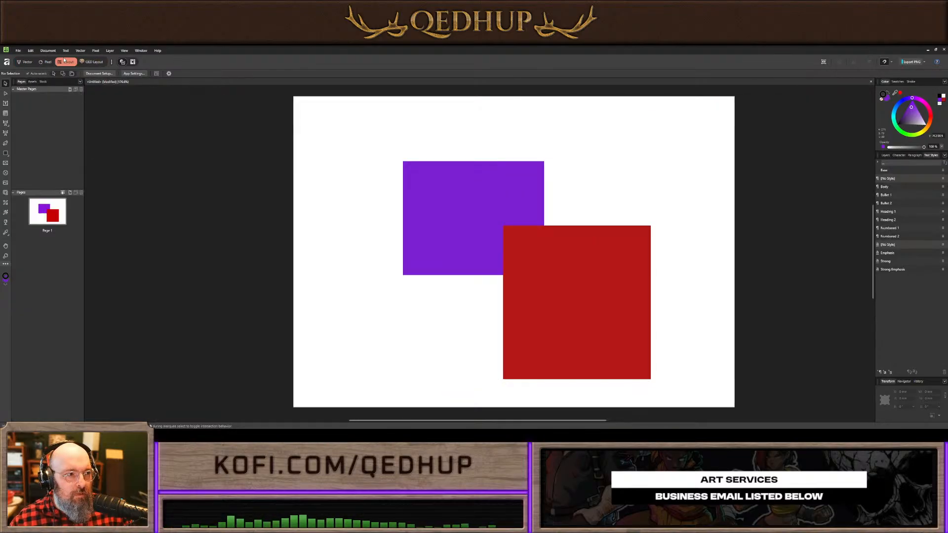
left_click(94, 63)
left_click(68, 62)
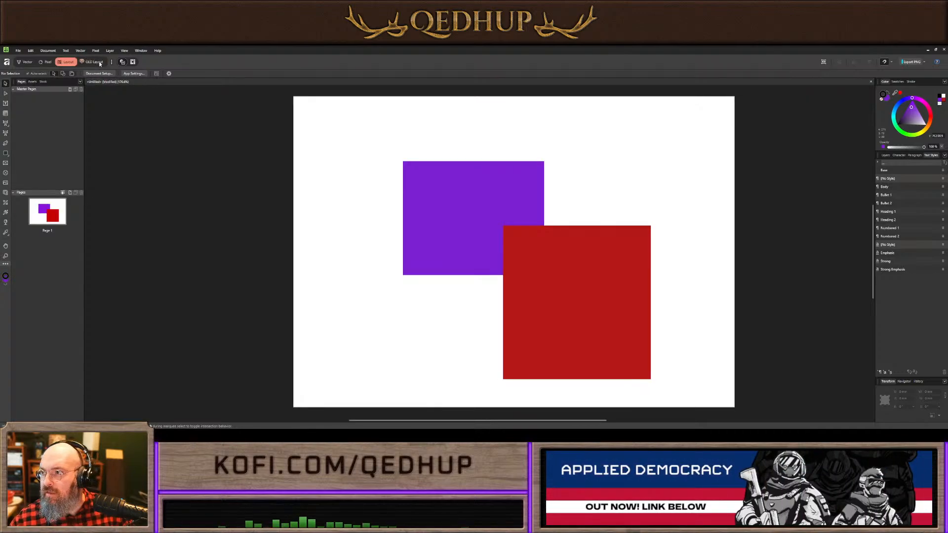
left_click(100, 63)
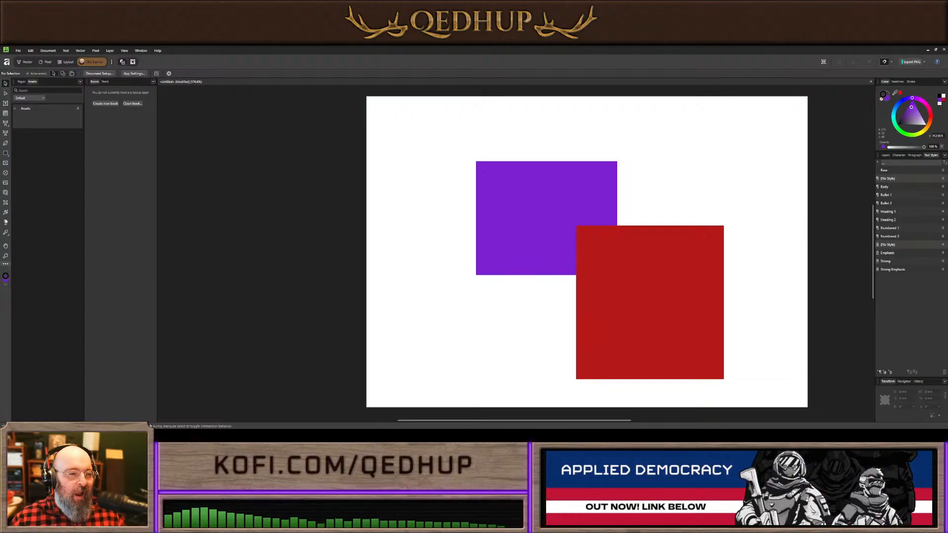
Look through the tool and toolbar customization of the custom studio without changing anything
left_click(5, 265)
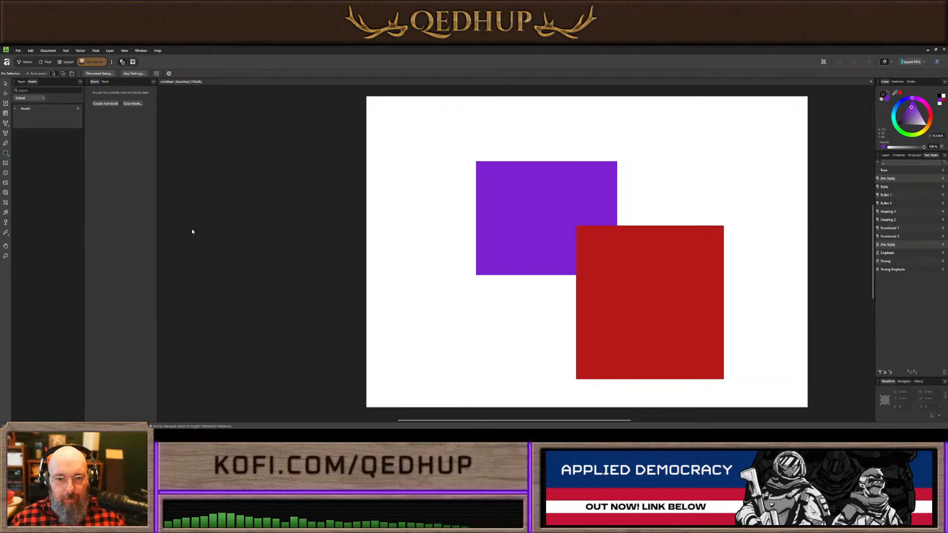
left_click(363, 189)
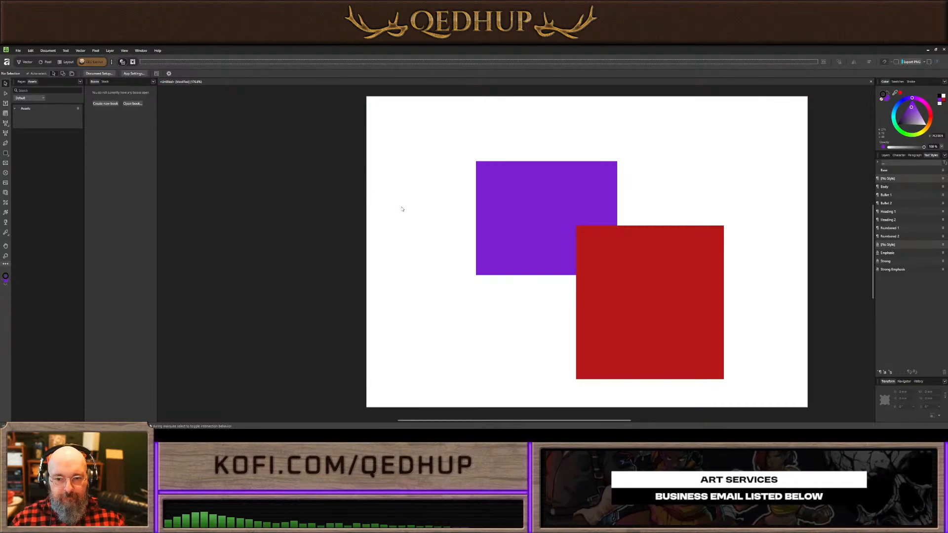
left_click(362, 199)
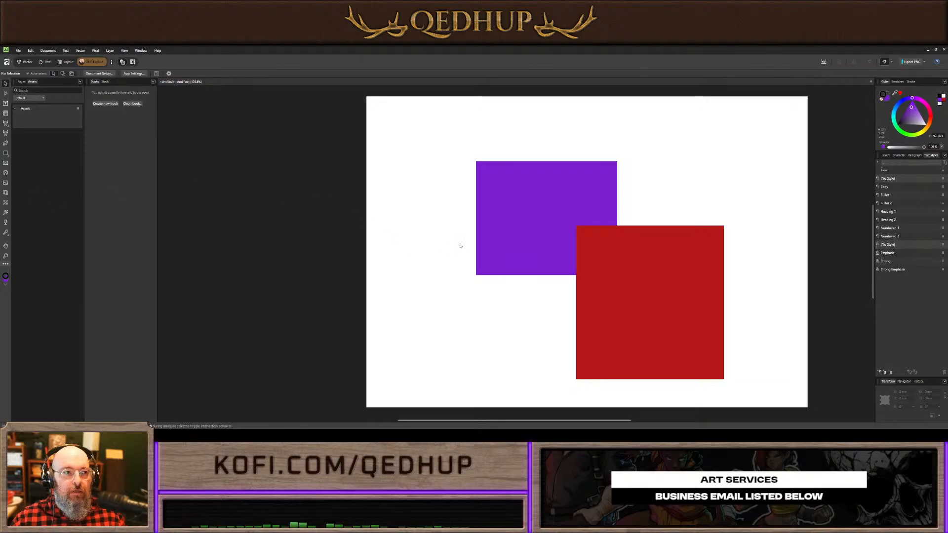
Remove the custom studio and set up an empty replacement holding a single tool and a few extra toolbar commands
key("ctrl+1")
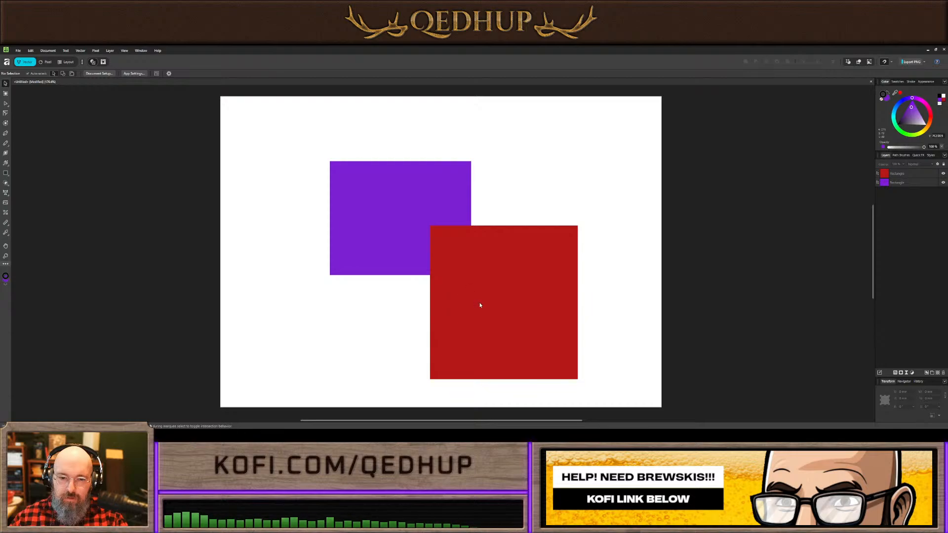
key("Tab")
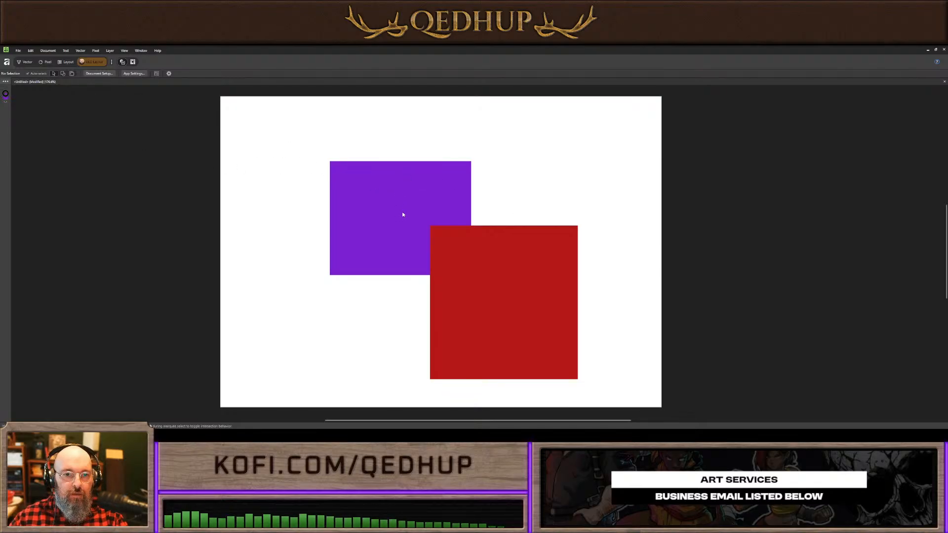
key("Tab")
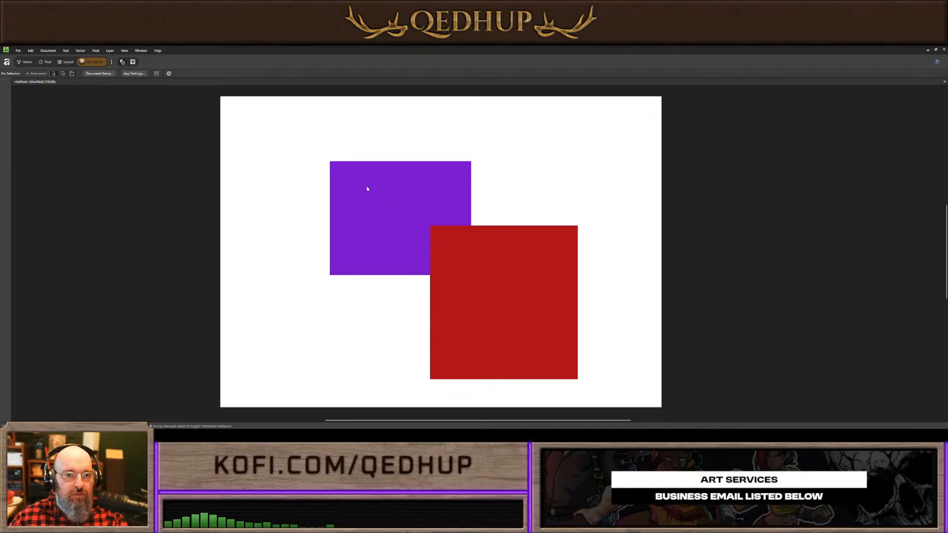
key("Tab")
key("Tab")
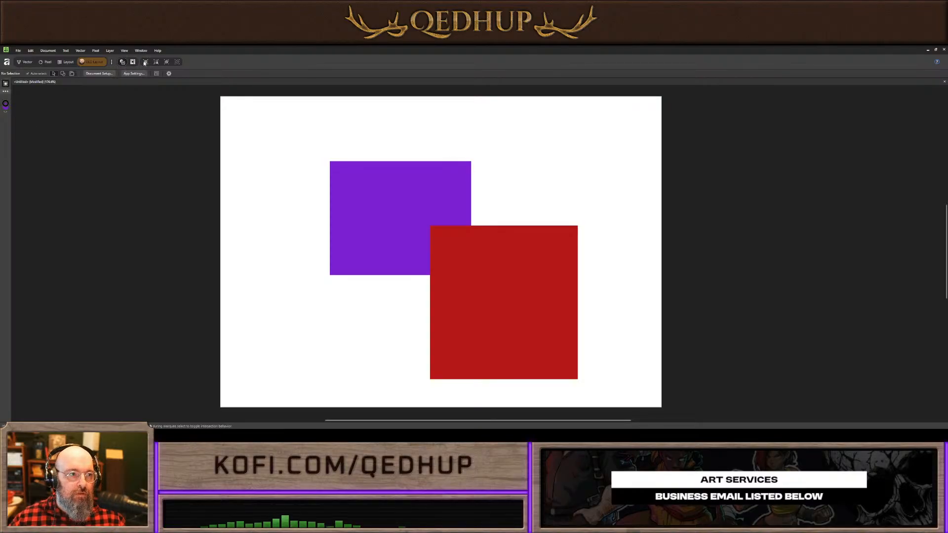
Check the new custom studio's tool customization and compare its stripped-down workspace with the Layout studio
left_click(6, 91)
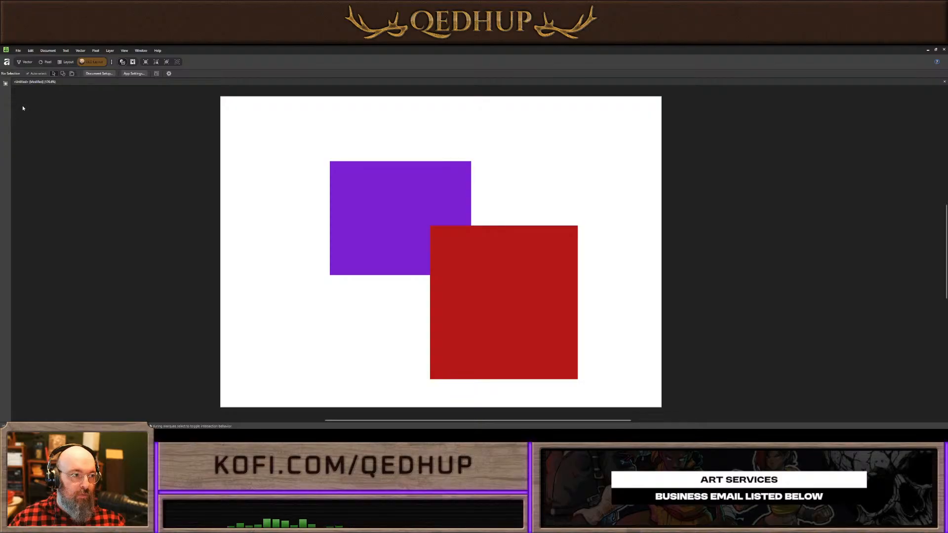
left_click(371, 197)
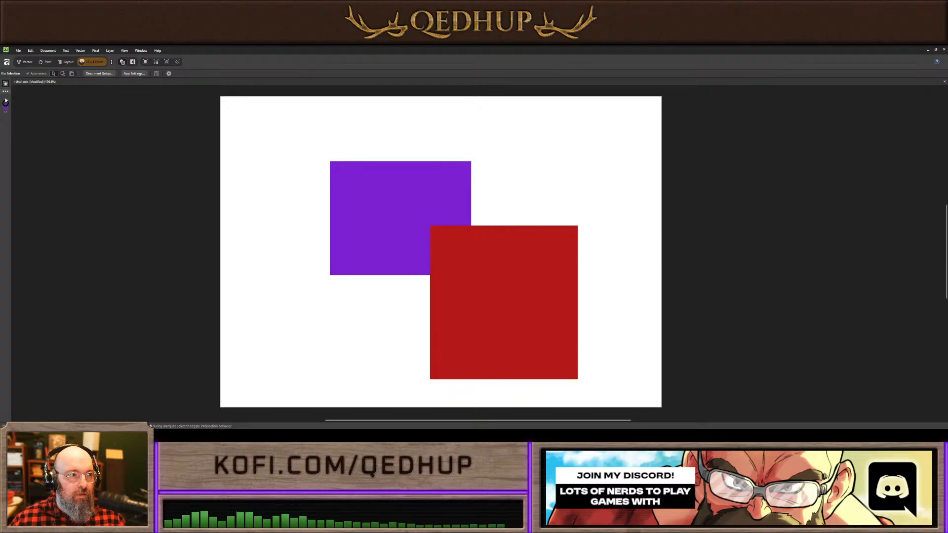
left_click(66, 61)
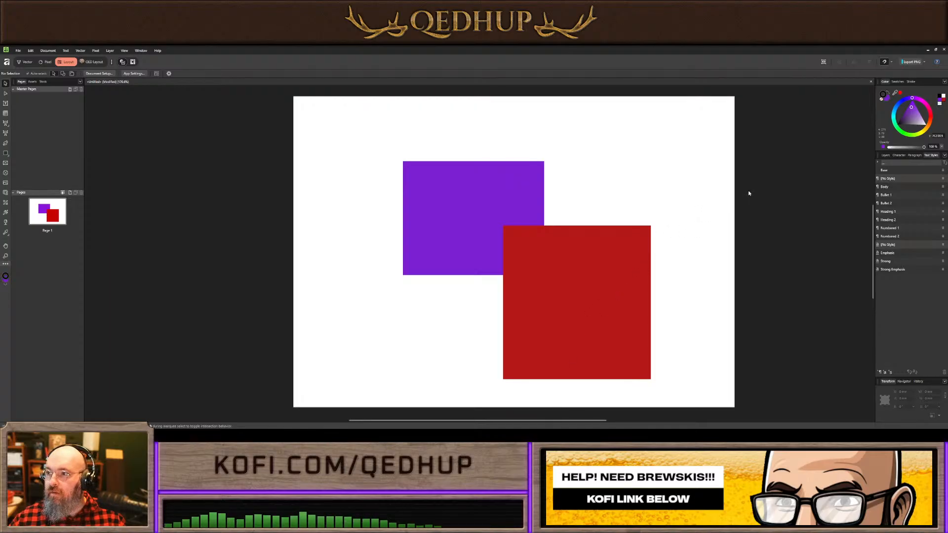
left_click(94, 61)
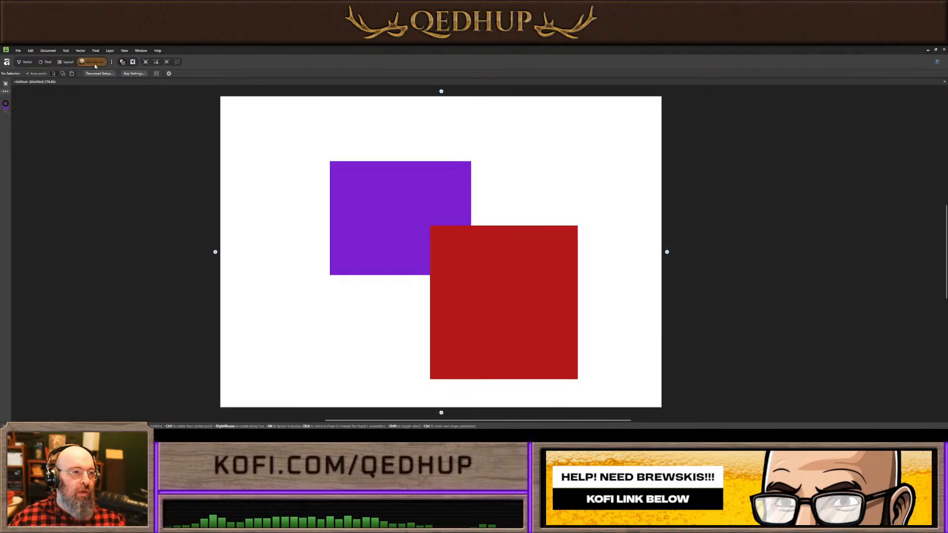
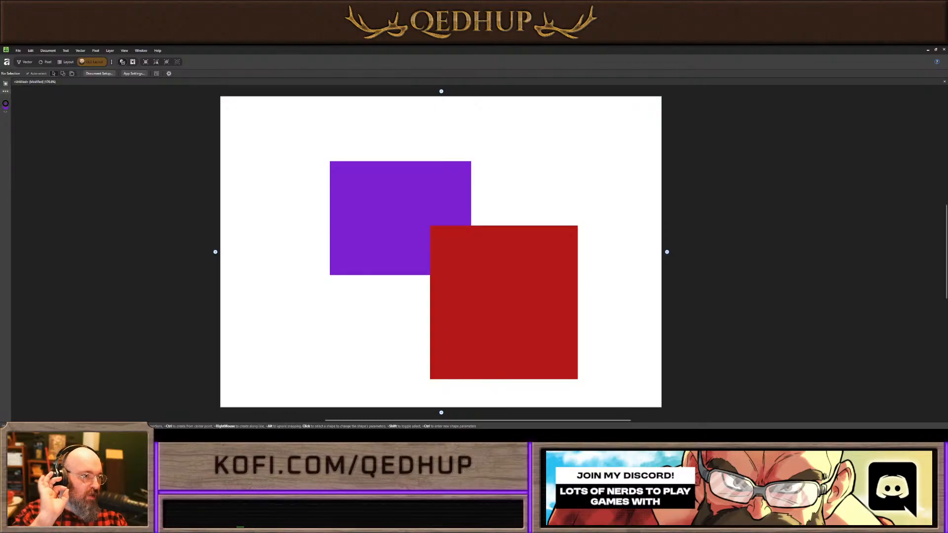
In the Layout studio, replace the rectangles document with a new four-page facing-pages document and look over its spreads
left_click(66, 61)
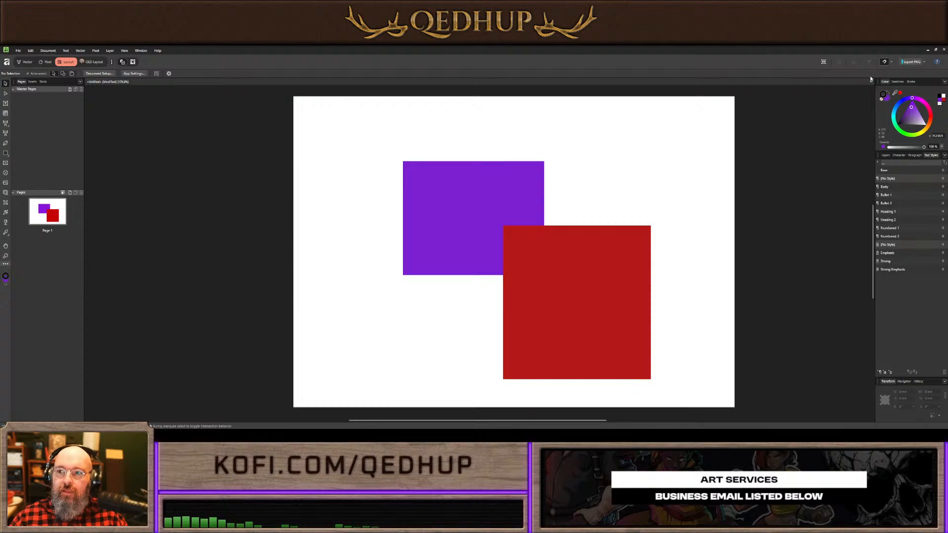
key("ctrl+w")
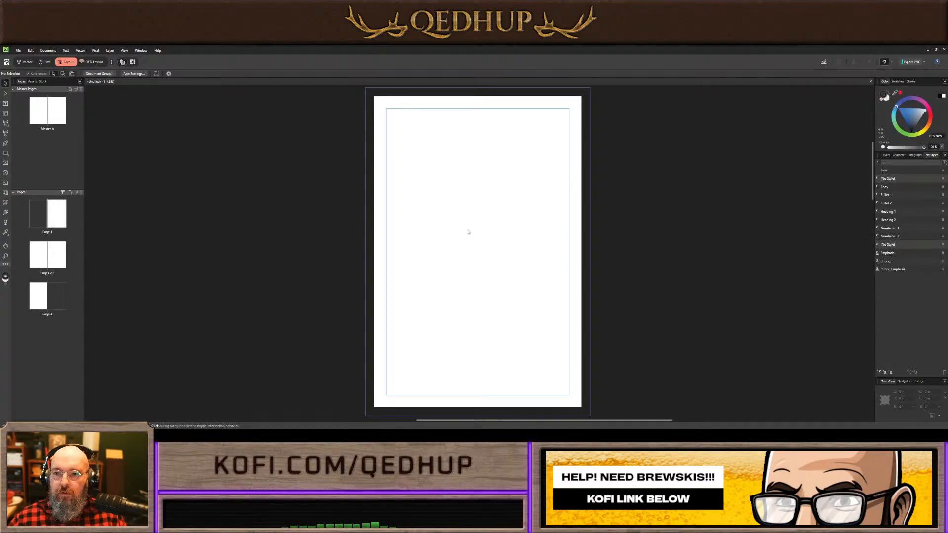
scroll(469, 232, "down", 6)
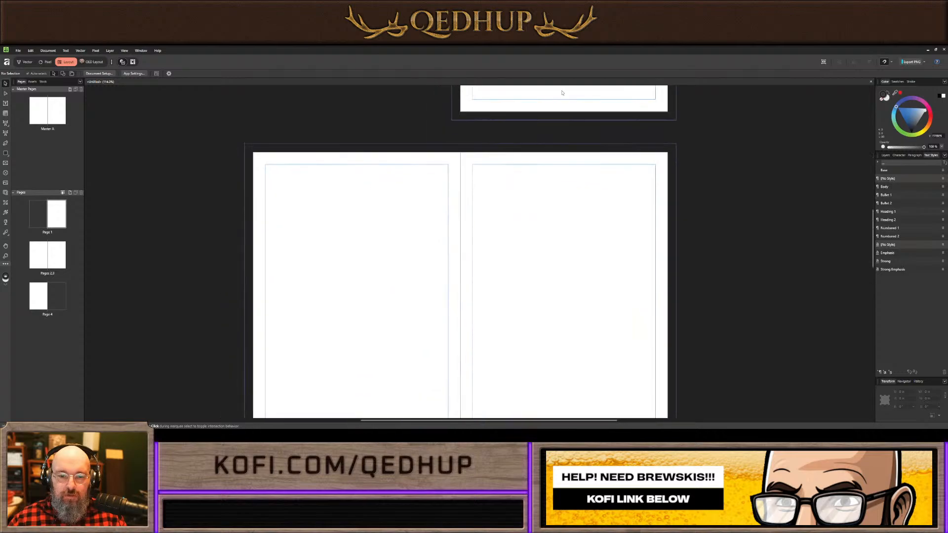
scroll(557, 265, "up", 5)
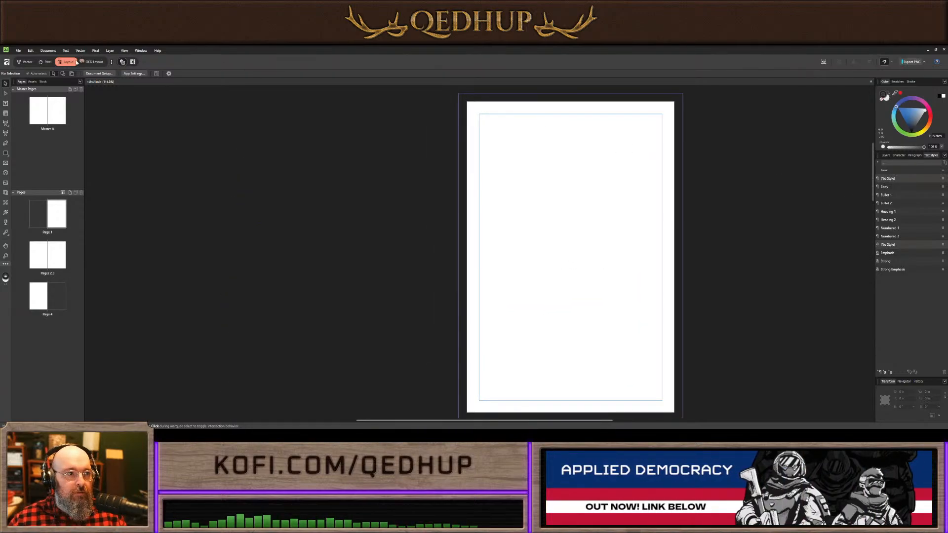
Compare the custom studio with Layout on the new document, and toggle the Color section off and back on
left_click(92, 61)
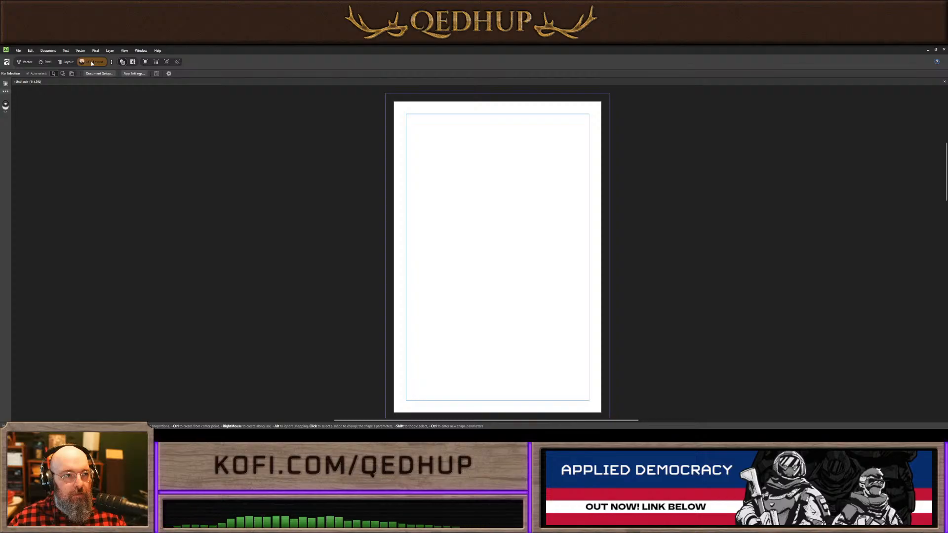
left_click(65, 62)
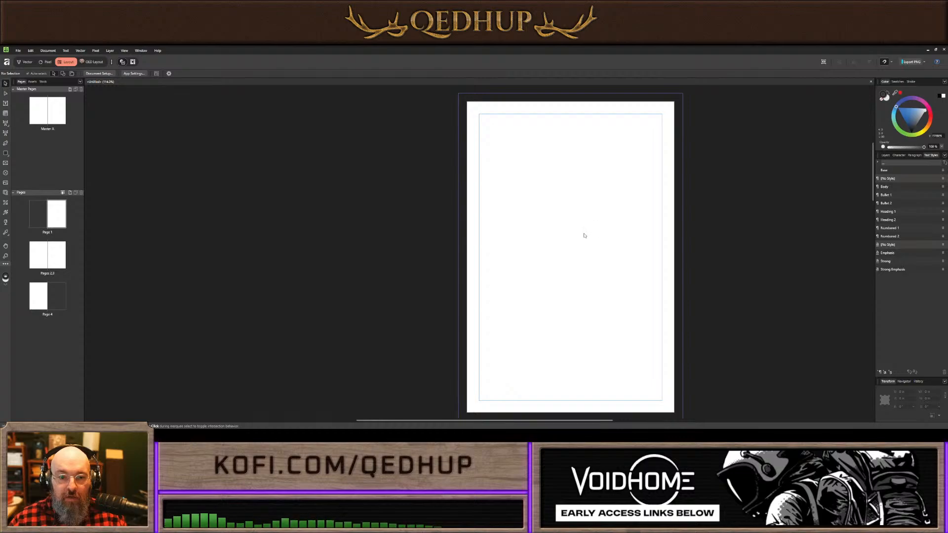
key("F6")
key("F6")
key("F6")
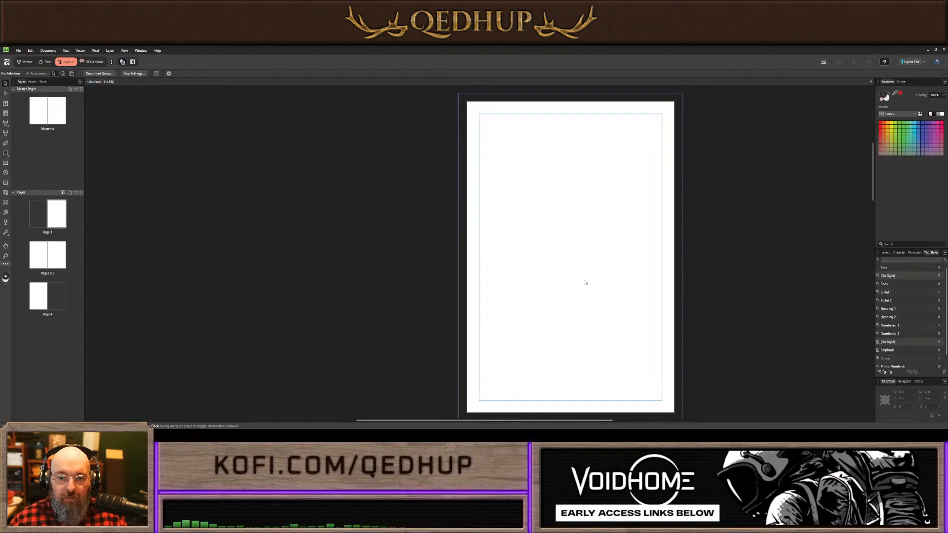
key("F6")
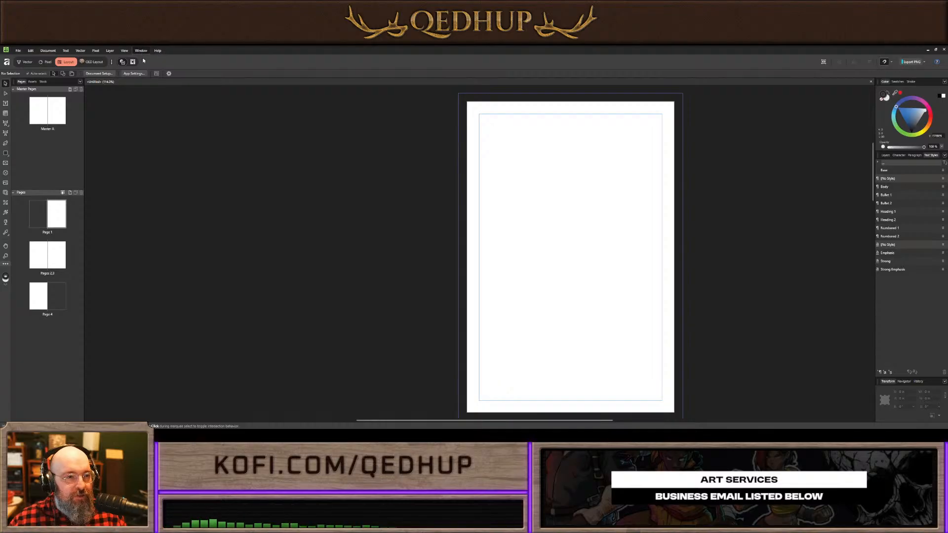
Take the document view out of the workspace and restore it, and toggle the left and right studios off and on
key("ctrl+w")
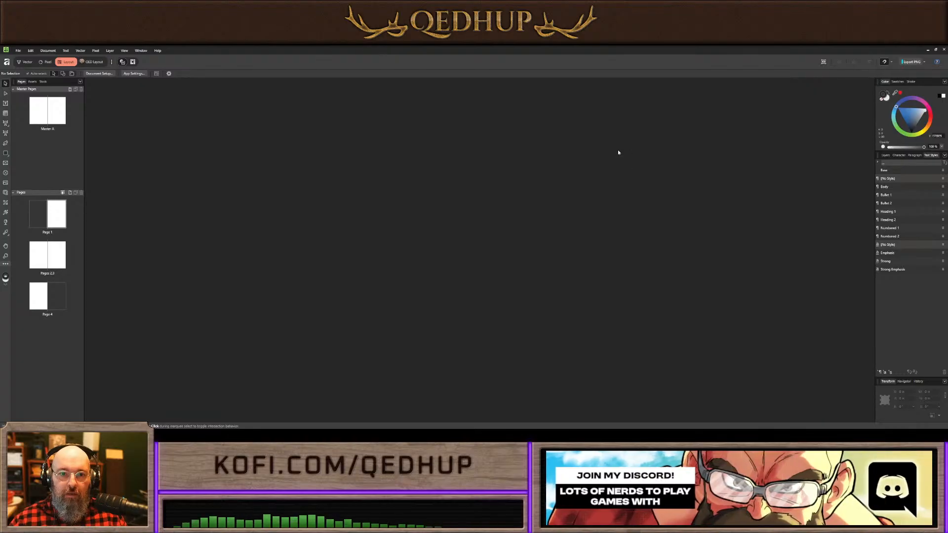
left_click(200, 81)
left_click(142, 52)
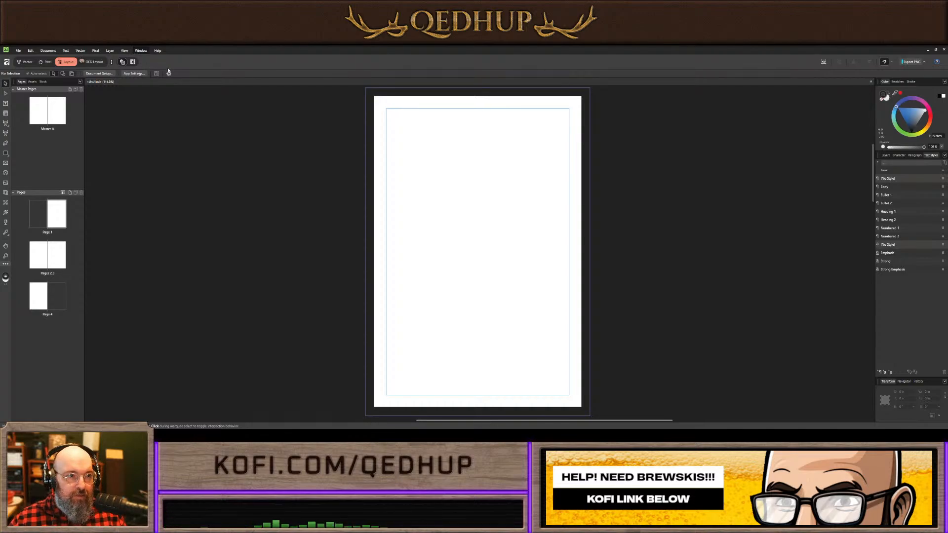
left_click(204, 84)
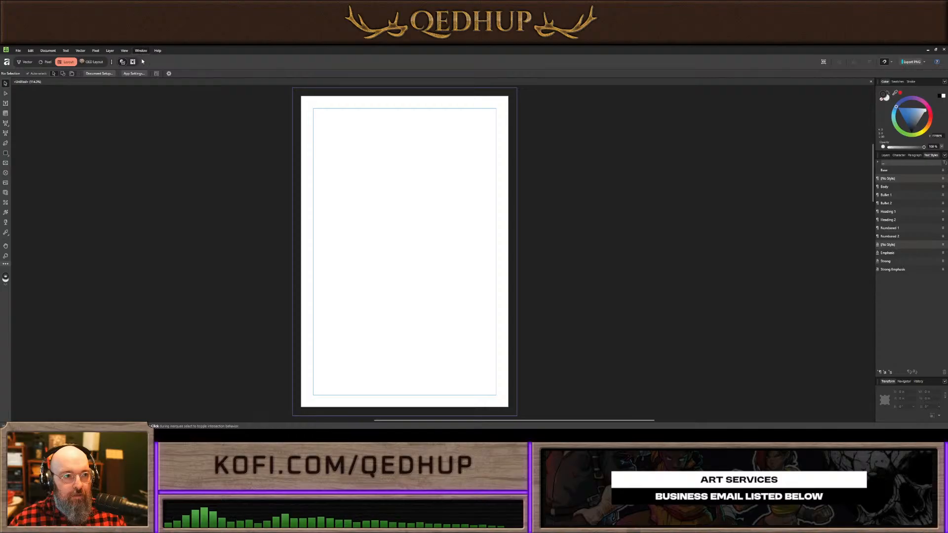
left_click(196, 84)
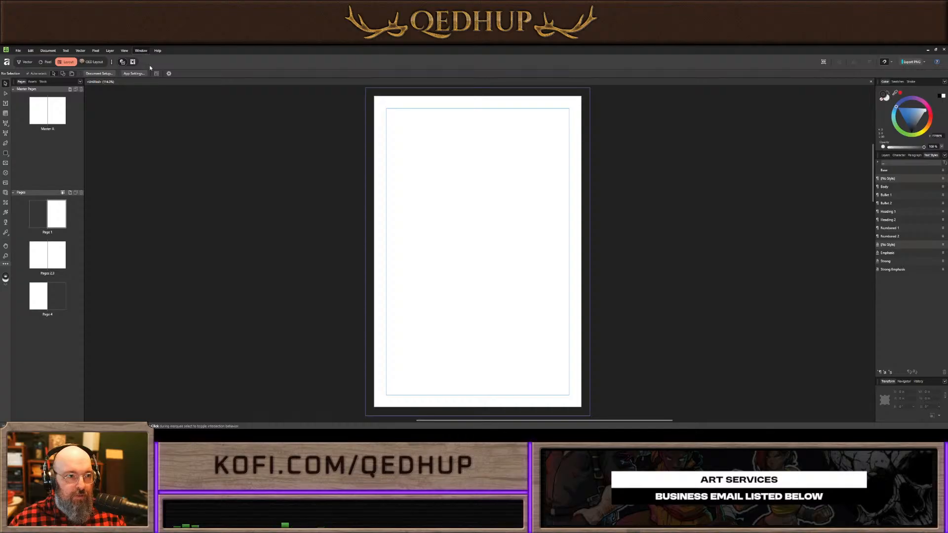
left_click(207, 88)
left_click(142, 51)
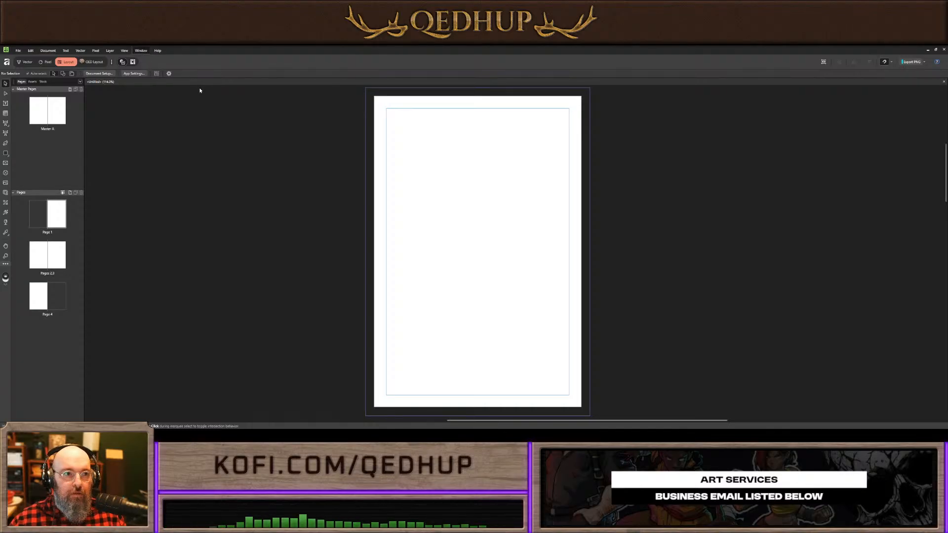
Switch to the custom studio and activate the only tool it holds
left_click(92, 62)
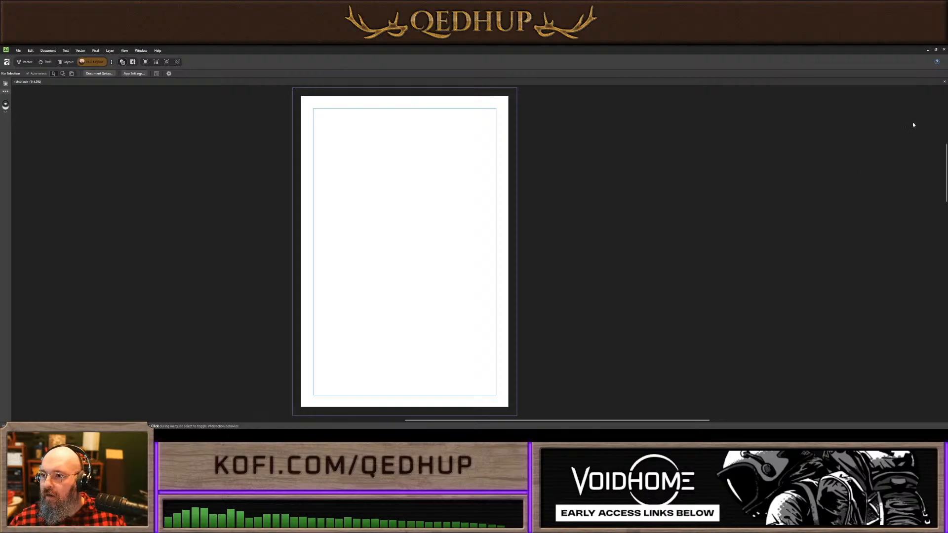
left_click(6, 84)
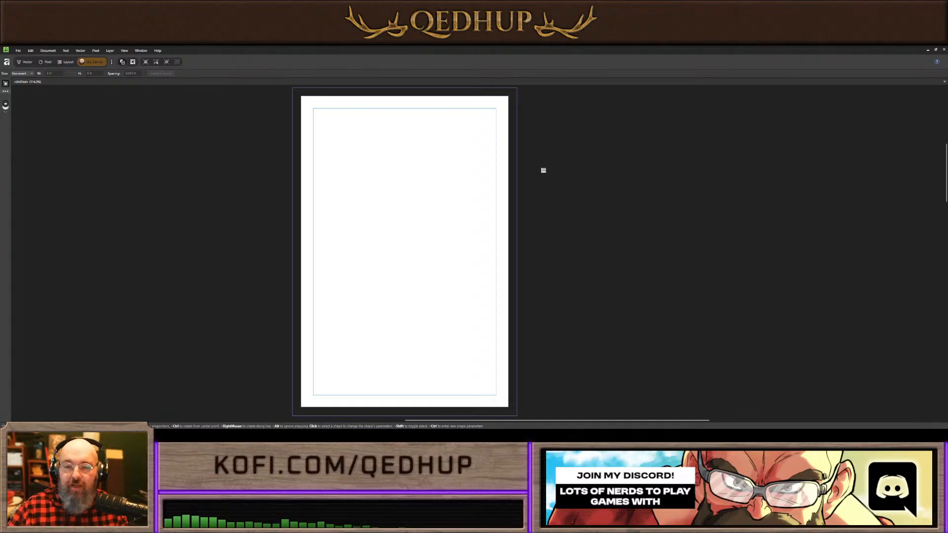
Return to the Layout studio and draw a text frame filling the margins of page 1
left_click(66, 62)
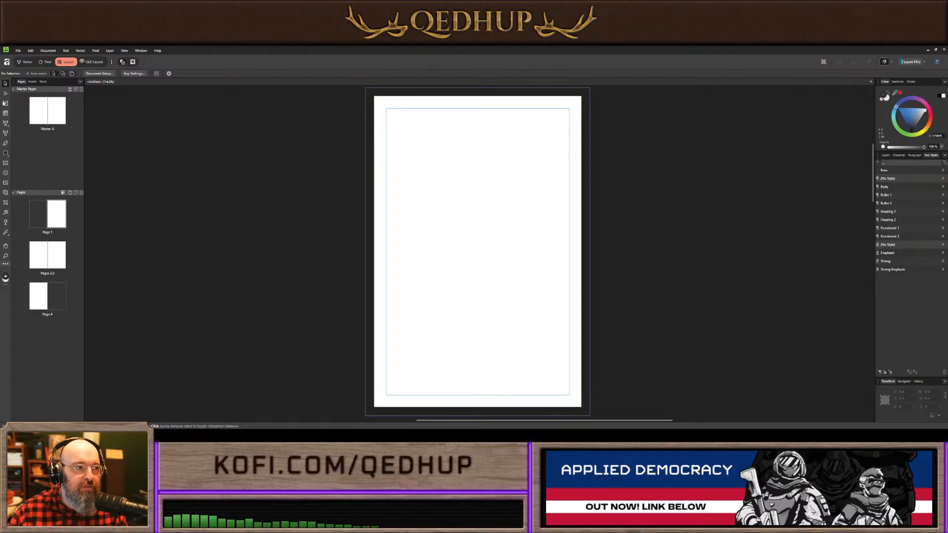
left_click(5, 103)
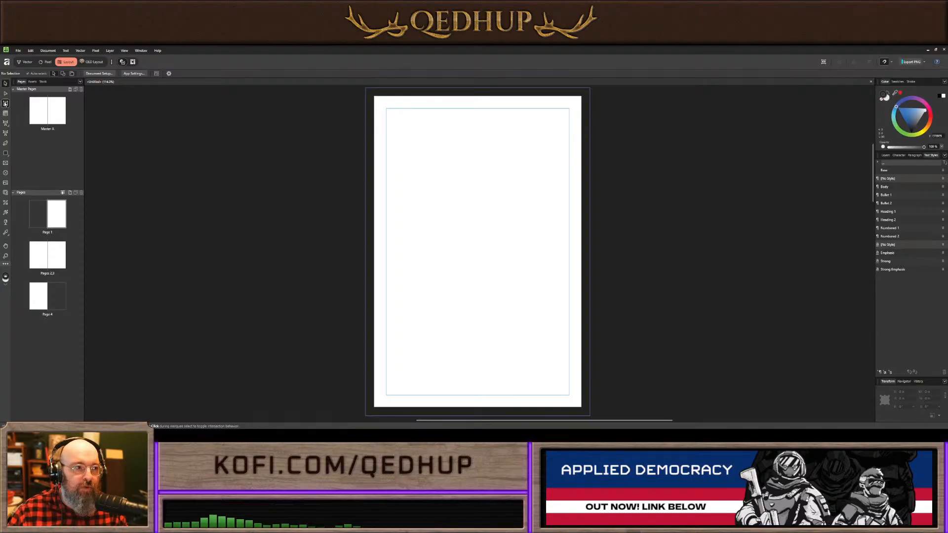
left_click_drag(386, 112, 569, 395)
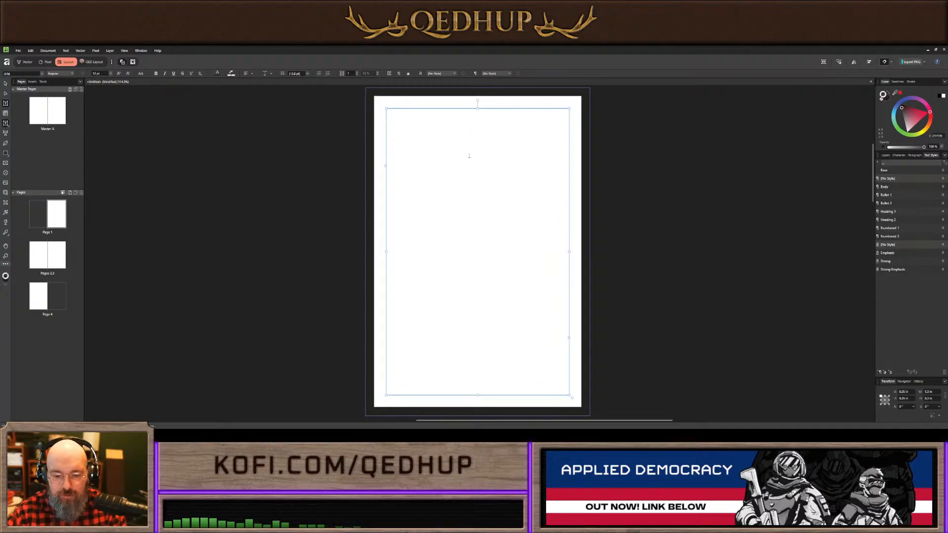
Enter "Header 1" and a second paragraph, "Body Text dslaf jklf ajsfklsfj akls fklads", in the page 1 text frame
type("Header 1")
key("Return")
type("Body Text dslaf jklf ajsfklsfj akls fklads")
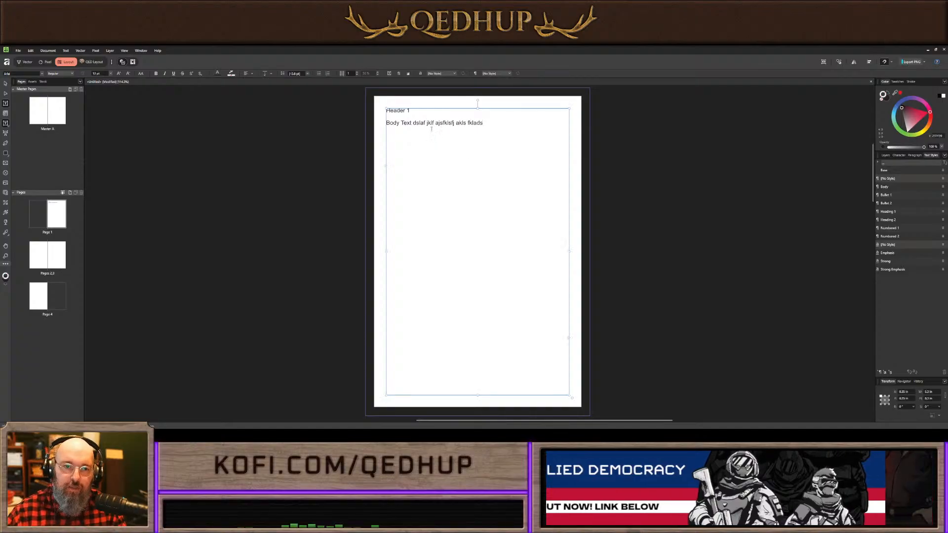
Apply the Heading 1 text style to the header line and the Body style to the paragraph below it
left_click_drag(411, 111, 360, 104)
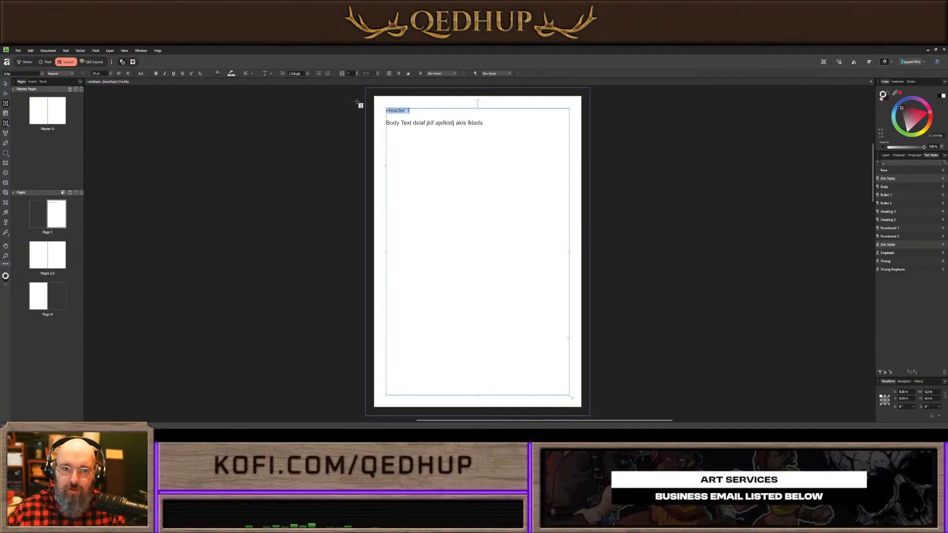
left_click(887, 213)
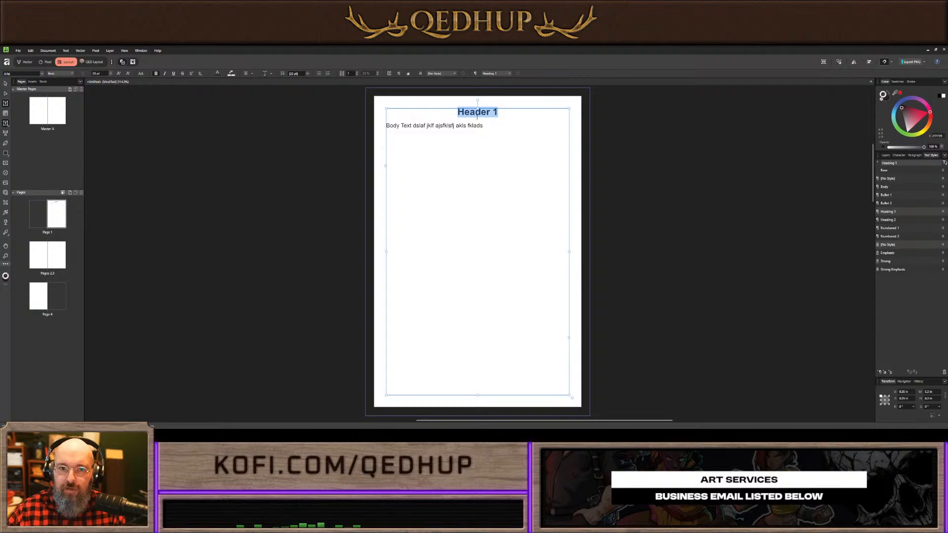
left_click(471, 126)
left_click(893, 188)
left_click(490, 114)
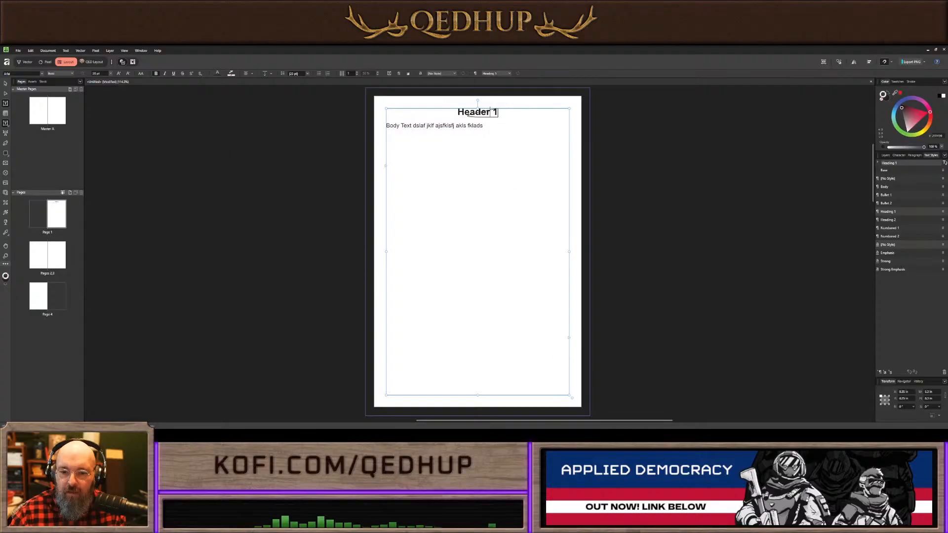
Undo the last change to the outline around the header text, and deselect the text frame
left_click(620, 127)
scroll(525, 120, "up", 2)
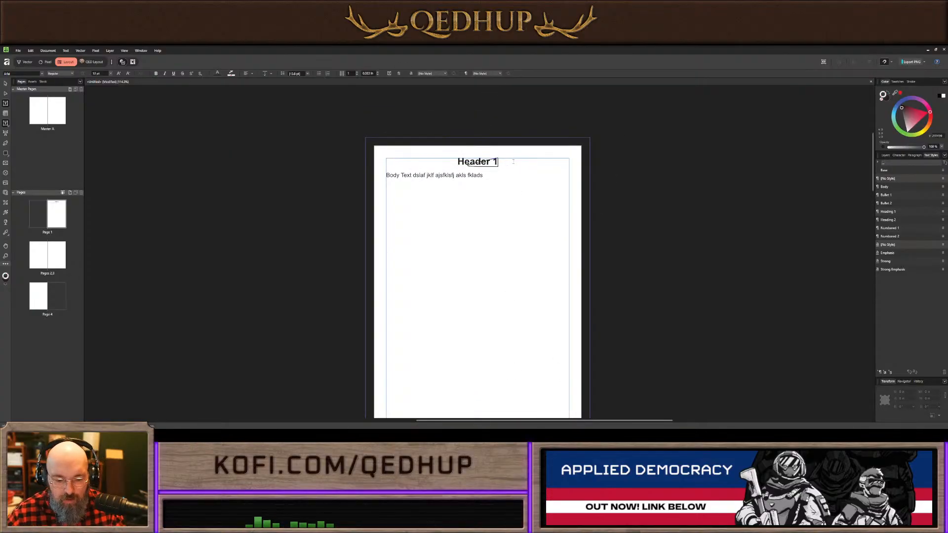
scroll(491, 158, "up", 5)
scroll(487, 157, "down", 1)
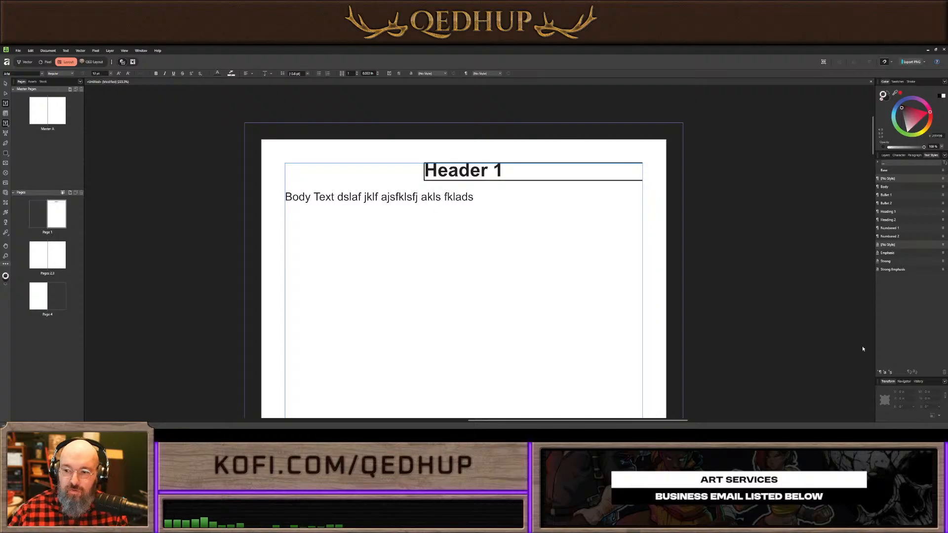
key("ctrl+z")
left_click(5, 83)
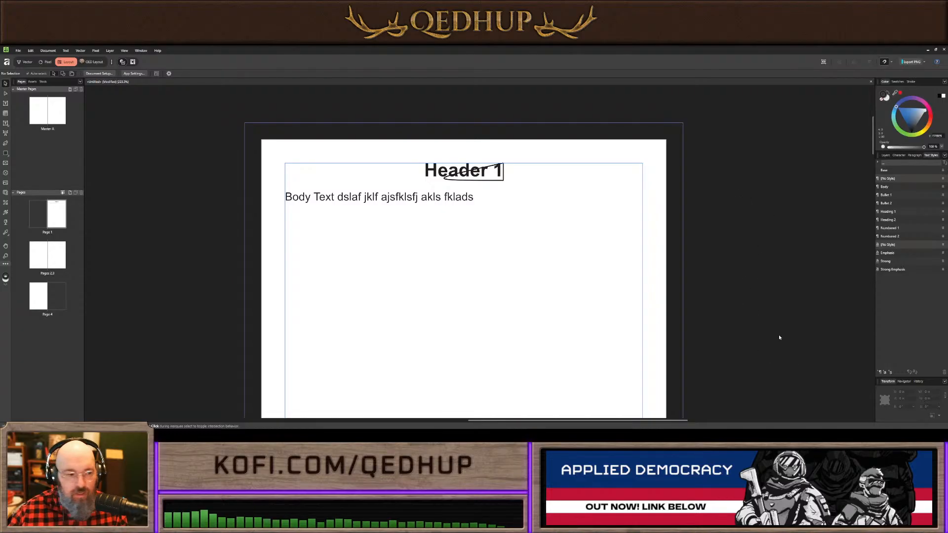
double_click(470, 173)
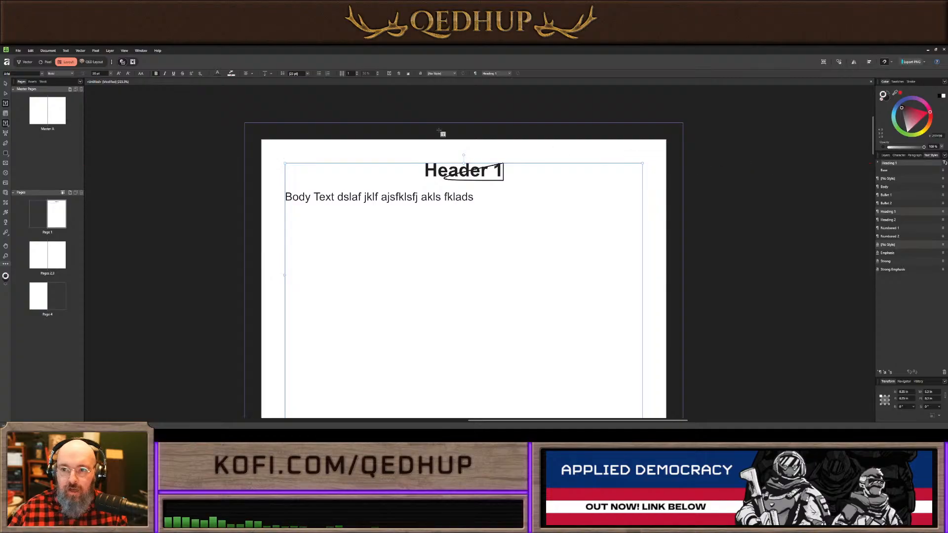
left_click(5, 83)
left_click(240, 192)
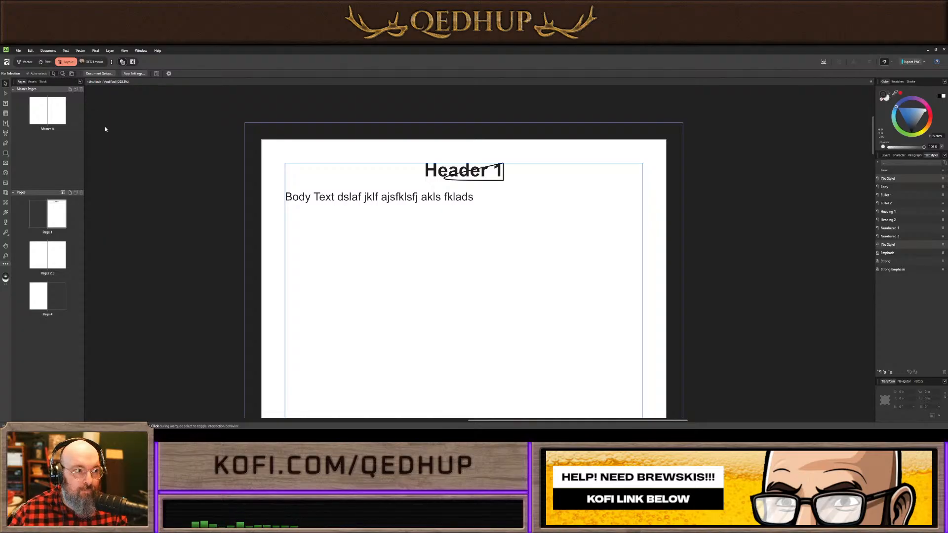
Draw a two-column, 16-row table about 2.77 in square in the upper left area of page 1
left_click(6, 113)
left_click(534, 318)
left_click_drag(275, 146, 465, 335)
Delete the text frame containing the header and body text from page 1
left_click(5, 84)
left_click(517, 228)
key("Delete")
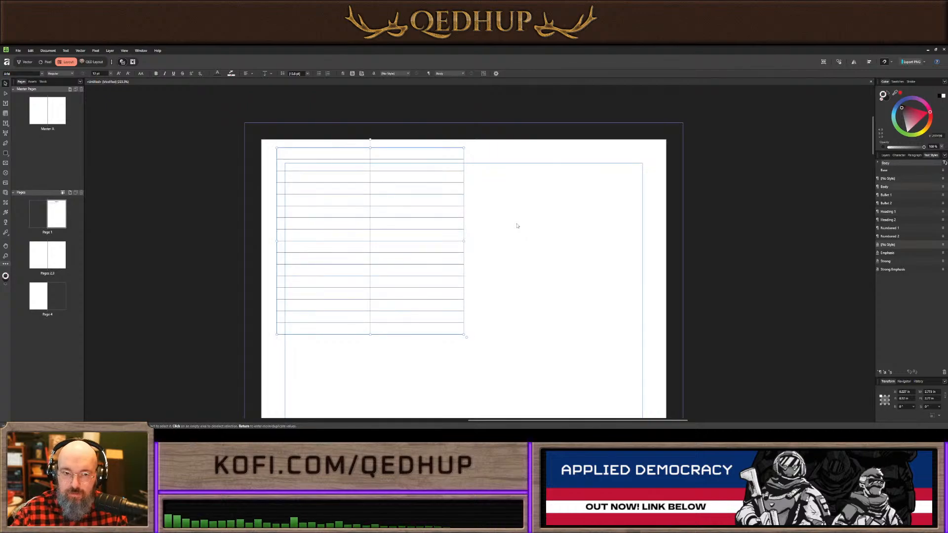
Move the table inside the margins so it is horizontally centred on page 1, and deselect it
left_click(437, 201)
left_click_drag(438, 201, 526, 241)
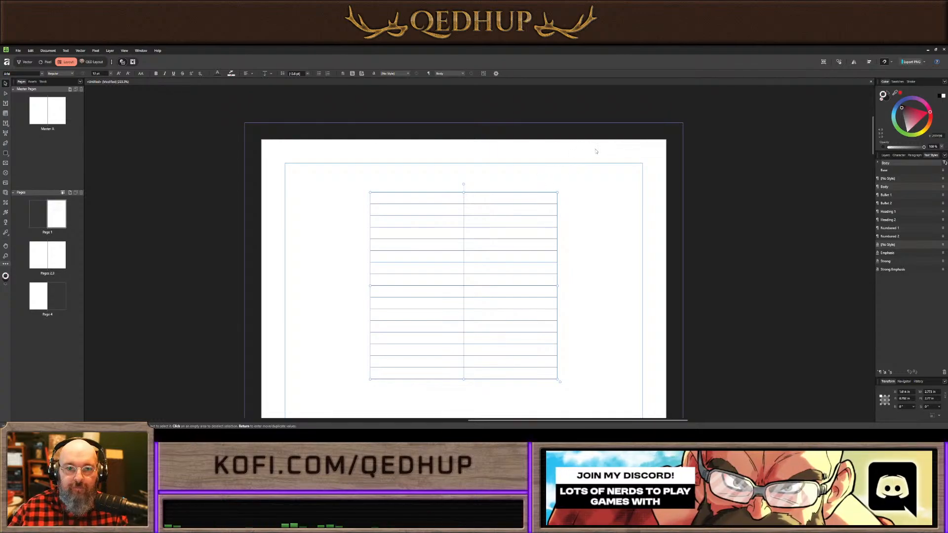
left_click(716, 179)
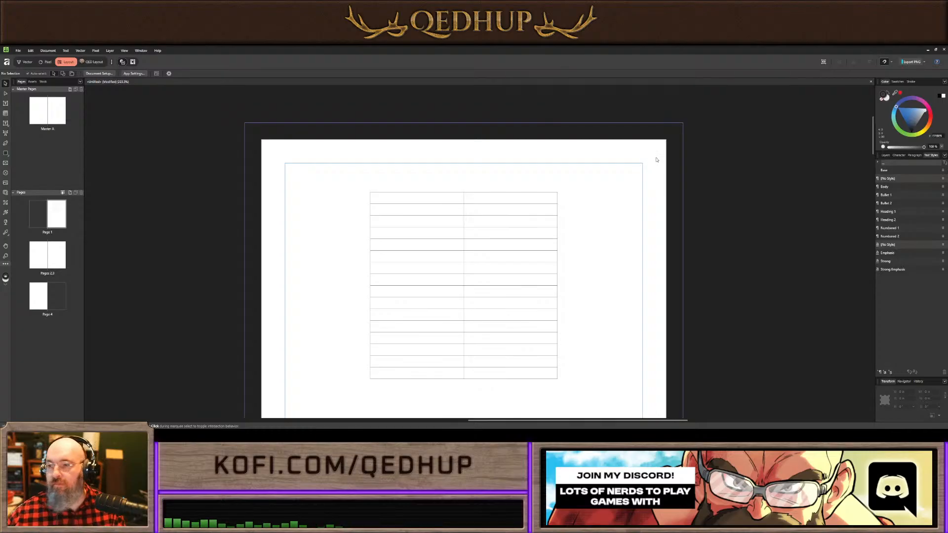